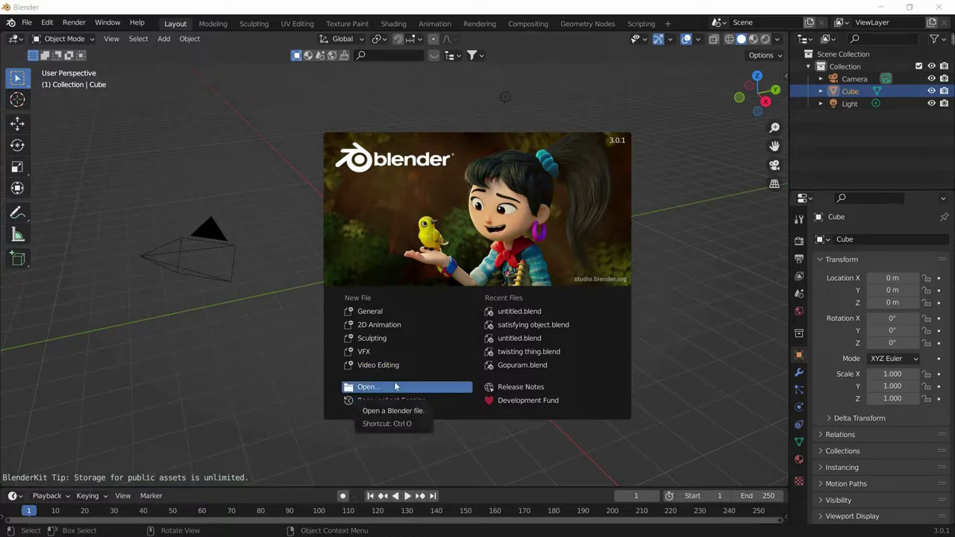
# - Dismiss the startup splash and delete the default light and camera, keeping only the cube
pyautogui.click(517, 120)
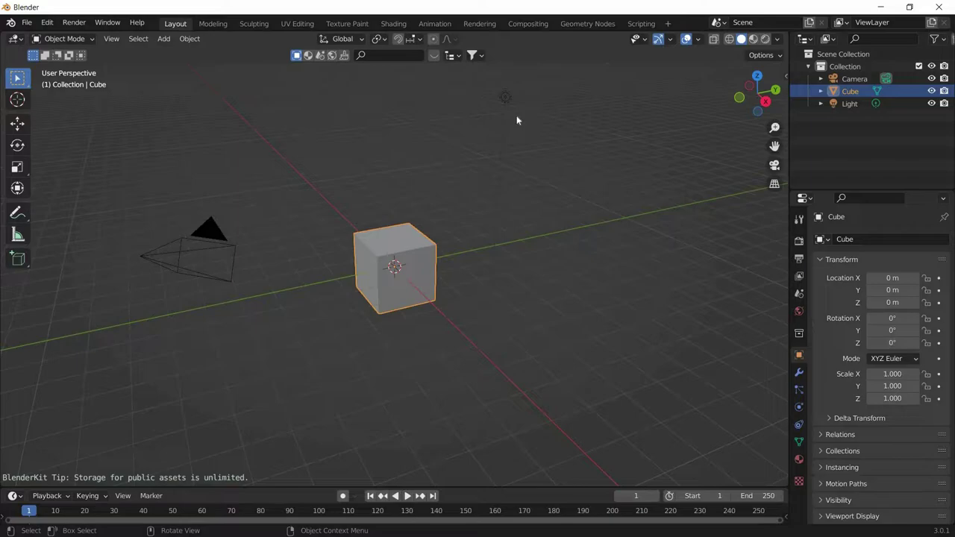
pyautogui.click(505, 97)
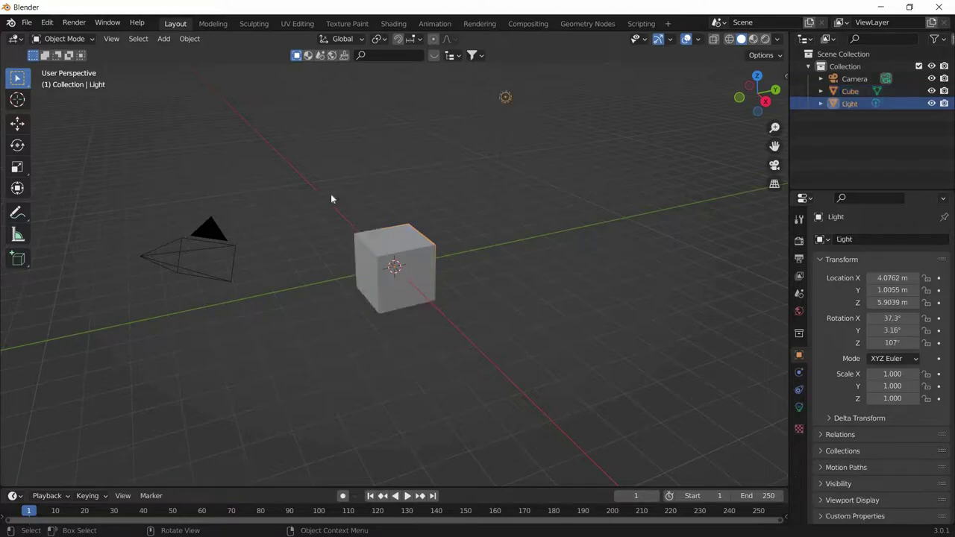
pyautogui.click(214, 243)
pyautogui.press('x')
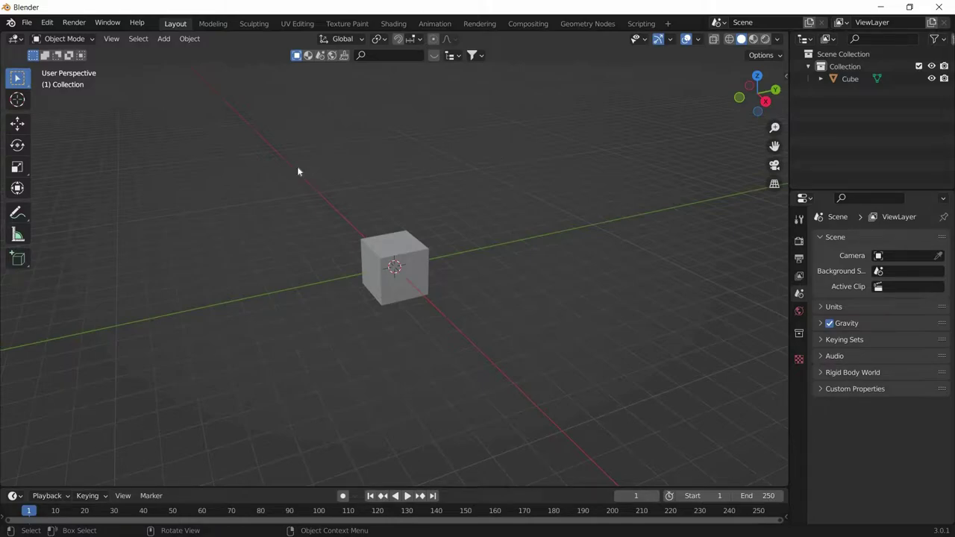
# - Scale the cube along the global X axis by about 5.72 to form a long bar
pyautogui.moveTo(297, 169); pyautogui.dragTo(495, 325)
pyautogui.press('s')
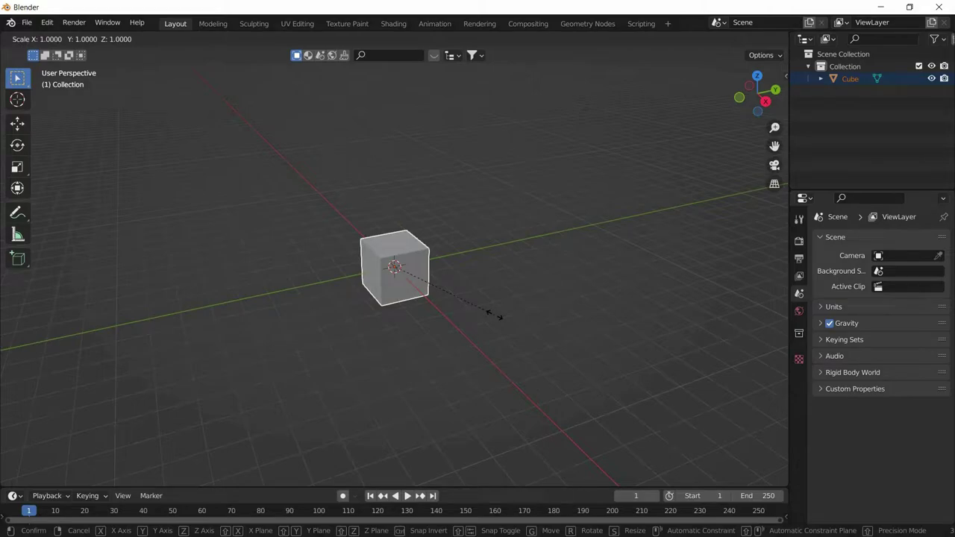
pyautogui.press('x')
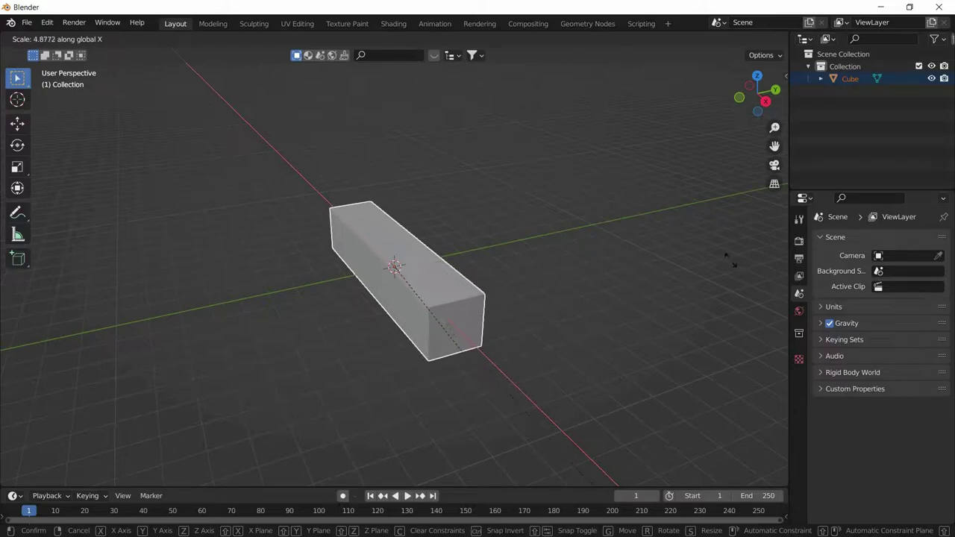
pyautogui.click(758, 354)
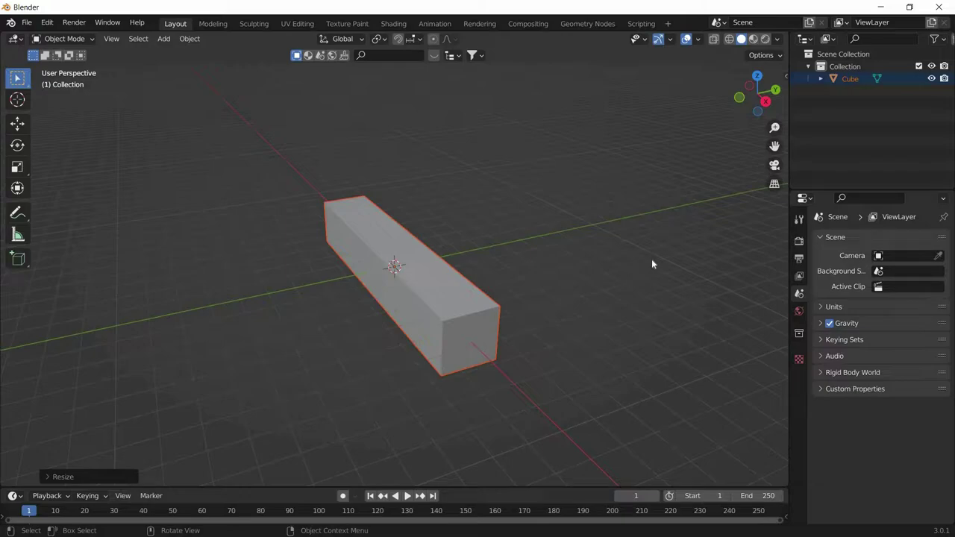
# - Add a Simple Deform modifier to the elongated cube
pyautogui.click(416, 286)
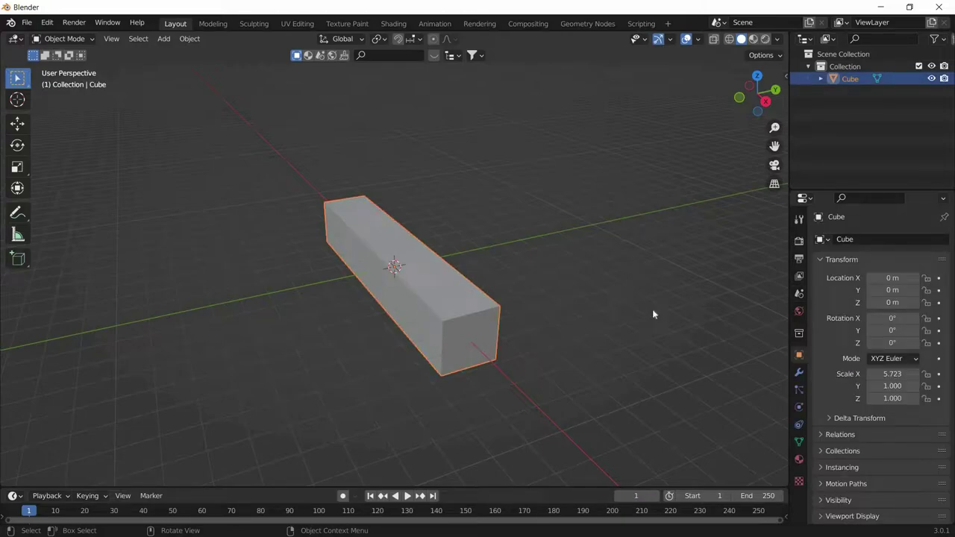
pyautogui.click(800, 374)
pyautogui.click(840, 238)
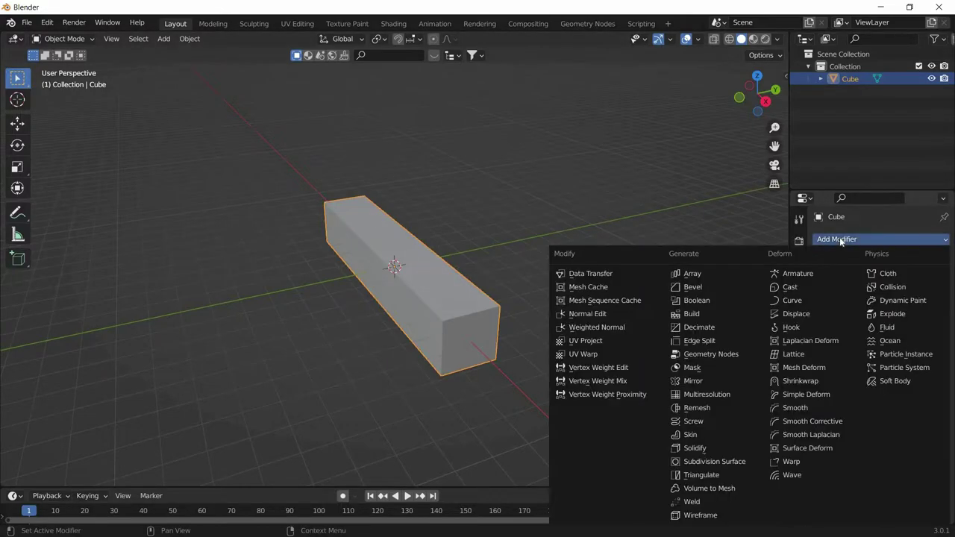
pyautogui.click(800, 394)
# - Try a 156° twist about the X axis on the undivided bar and reset the angle to 0°
pyautogui.moveTo(898, 294); pyautogui.dragTo(932, 293)
pyautogui.scroll(4, 453, 236)
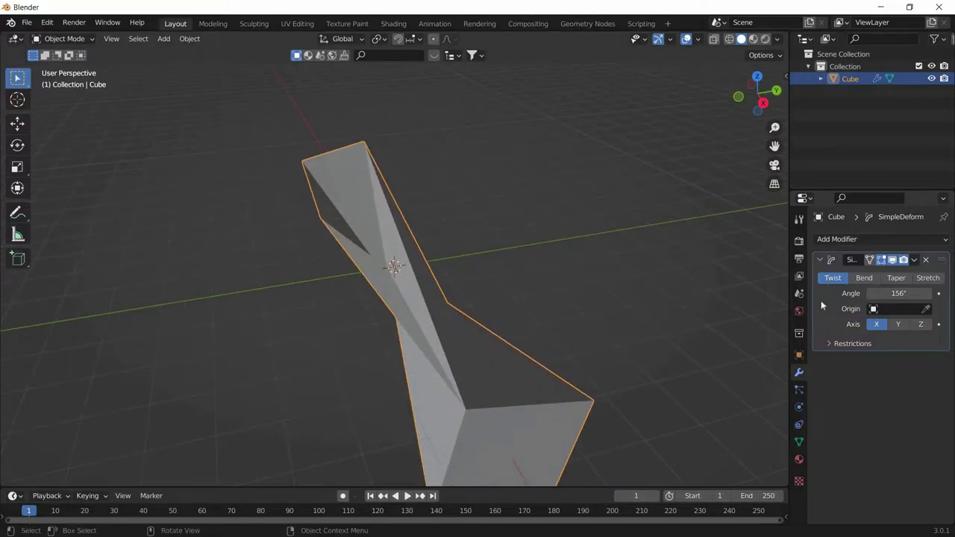
pyautogui.click(899, 293)
pyautogui.press('BackSpace')
pyautogui.write('0')
pyautogui.press('Return')
# - In Edit Mode, cut 32 evenly spaced edge loops across the bar's length, leaving them unshifted
pyautogui.moveTo(572, 311); pyautogui.dragTo(166, 197, button='middle')
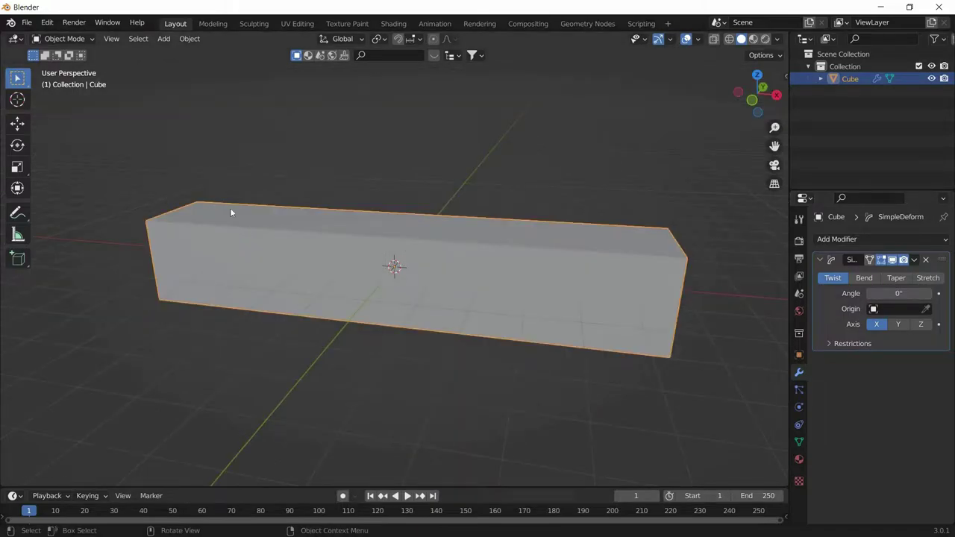
pyautogui.moveTo(230, 212); pyautogui.dragTo(416, 262, button='middle')
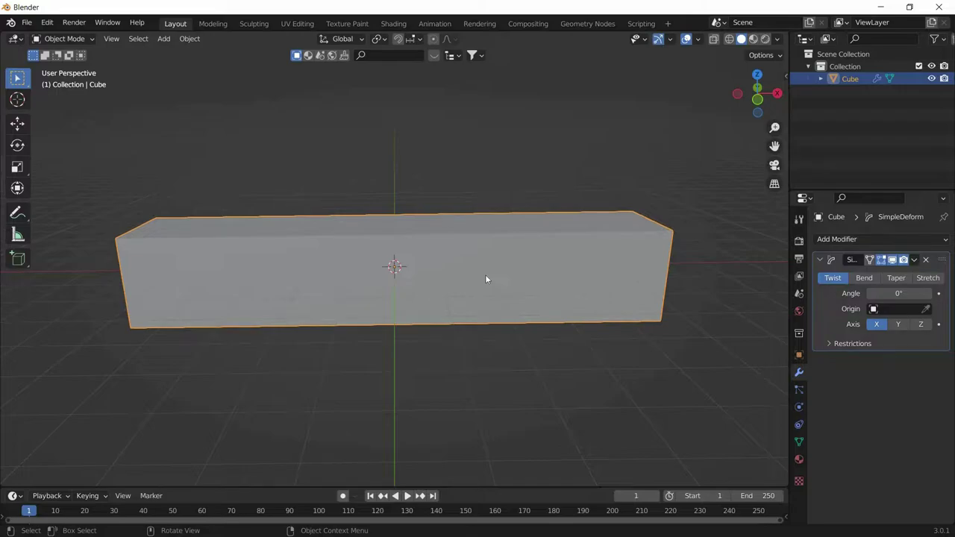
pyautogui.press('Tab')
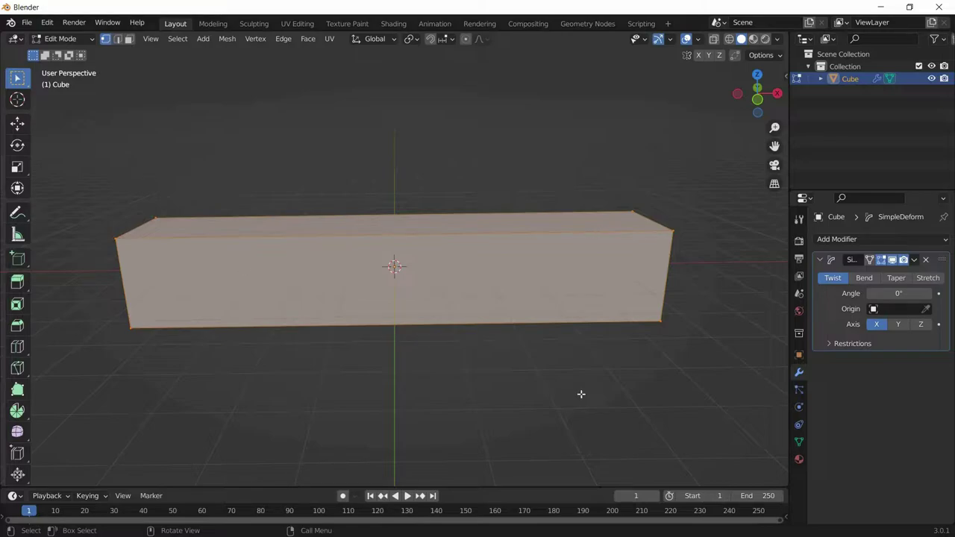
pyautogui.press('ctrl')
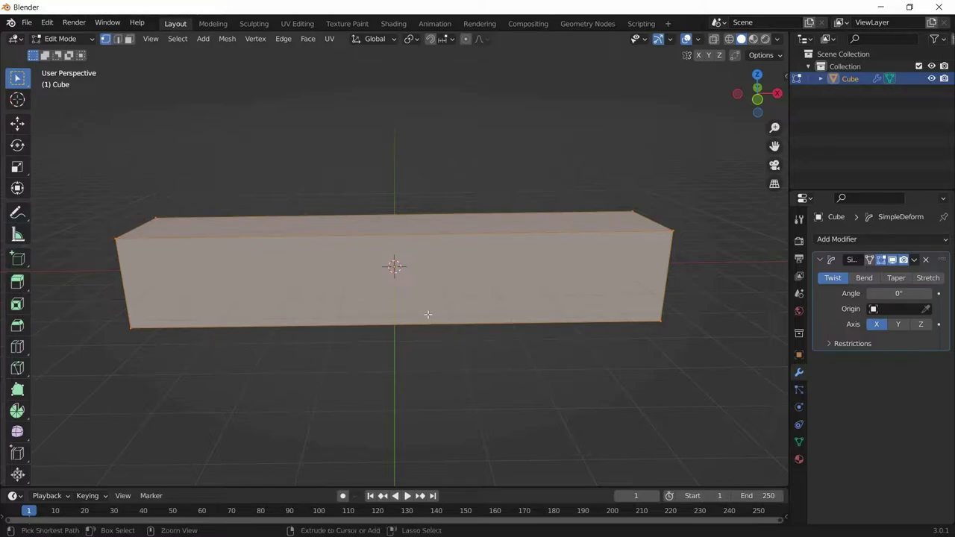
pyautogui.hotkey('ctrl', 'r')
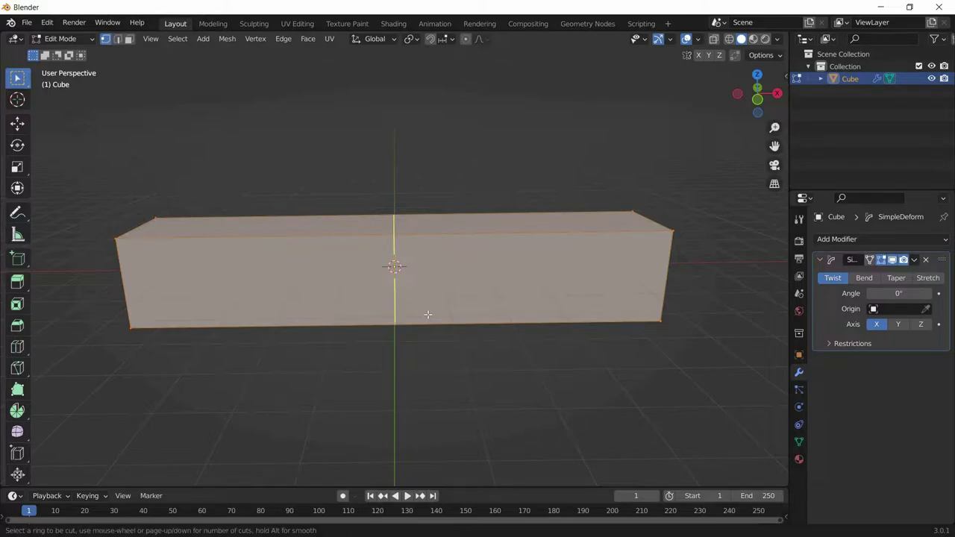
pyautogui.scroll(18, 428, 314)
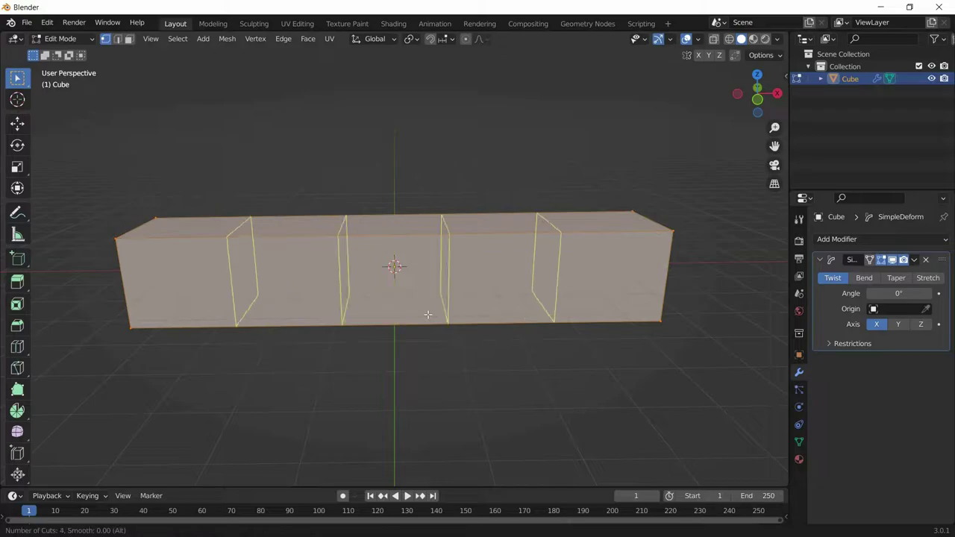
pyautogui.scroll(13, 428, 314)
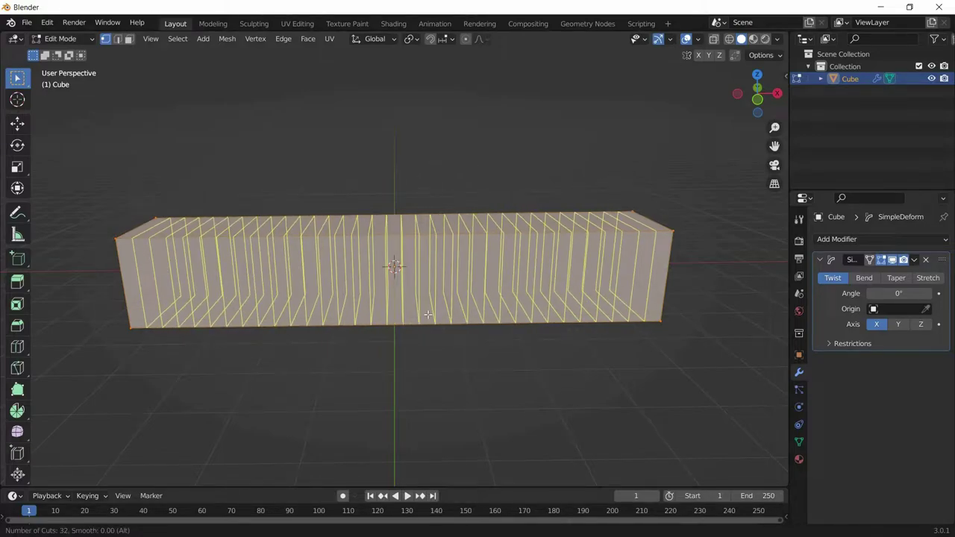
pyautogui.click(427, 314)
pyautogui.rightClick(428, 315)
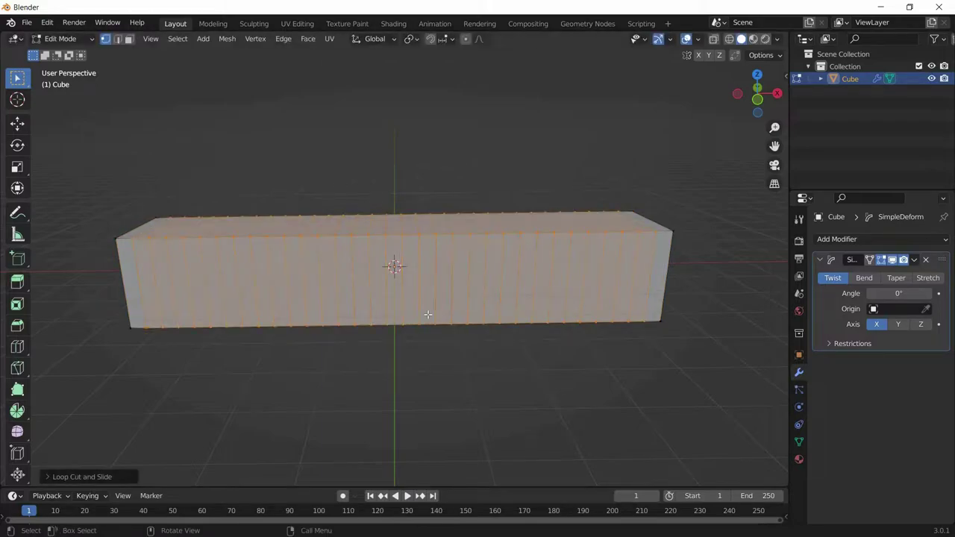
# - Return the bar to Object Mode and set its Simple Deform twist angle to 353°
pyautogui.moveTo(427, 214); pyautogui.dragTo(302, 226, button='middle')
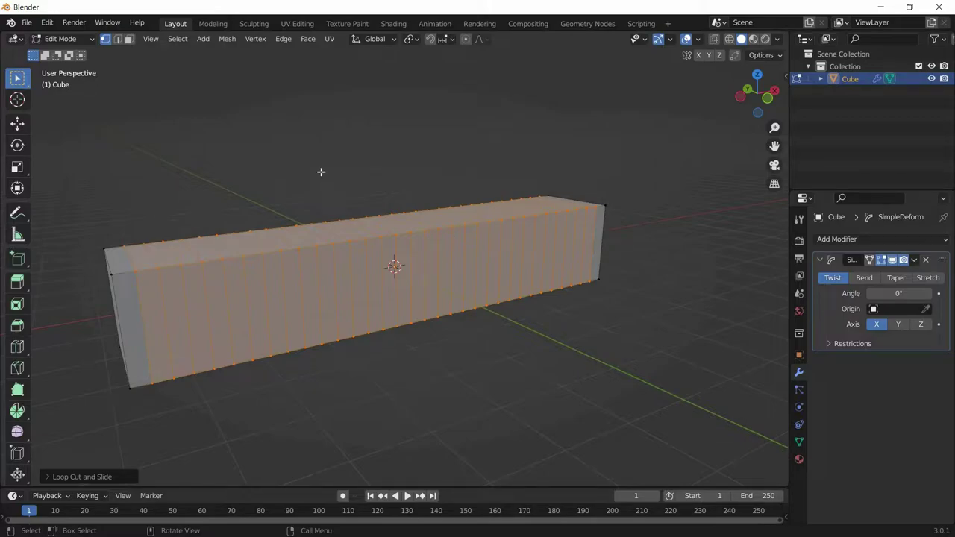
pyautogui.press('Tab')
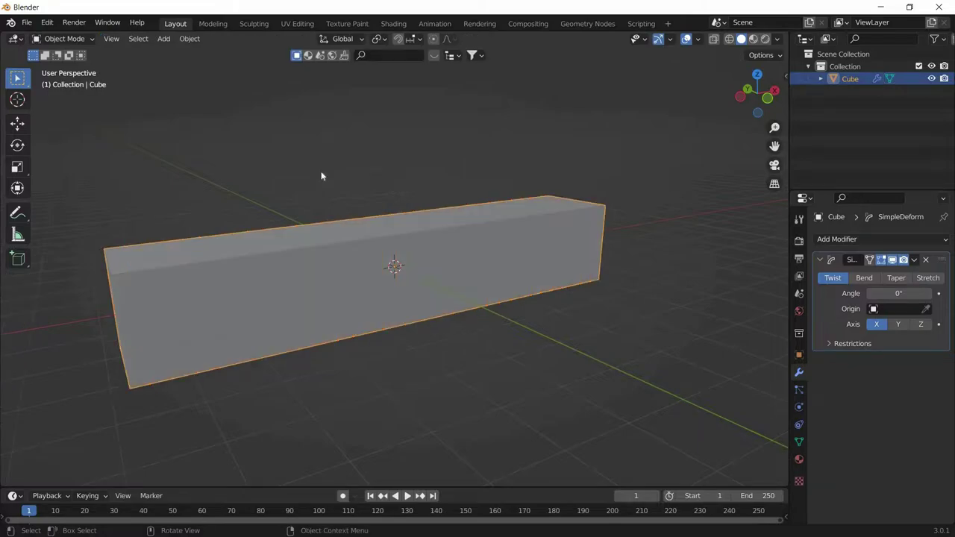
pyautogui.press('Tab')
pyautogui.click(89, 39)
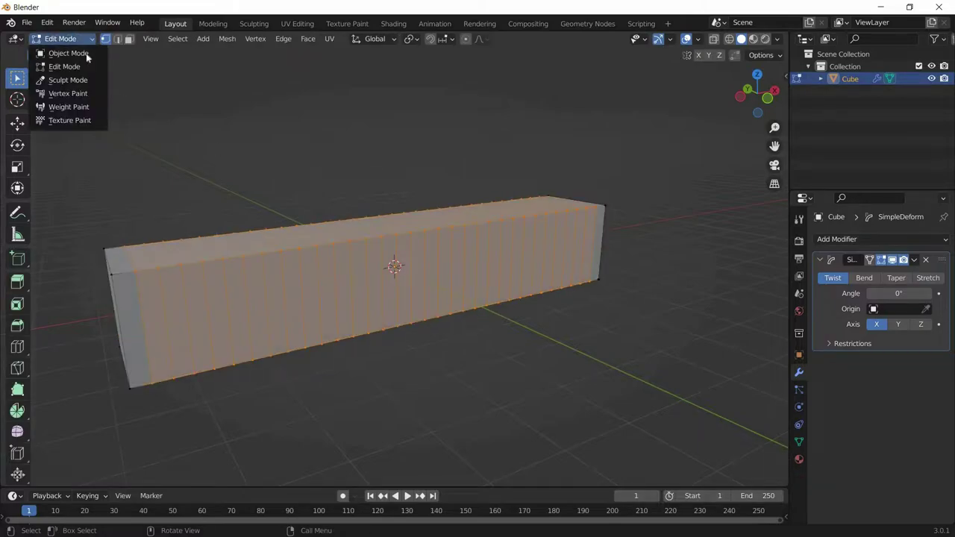
pyautogui.click(86, 53)
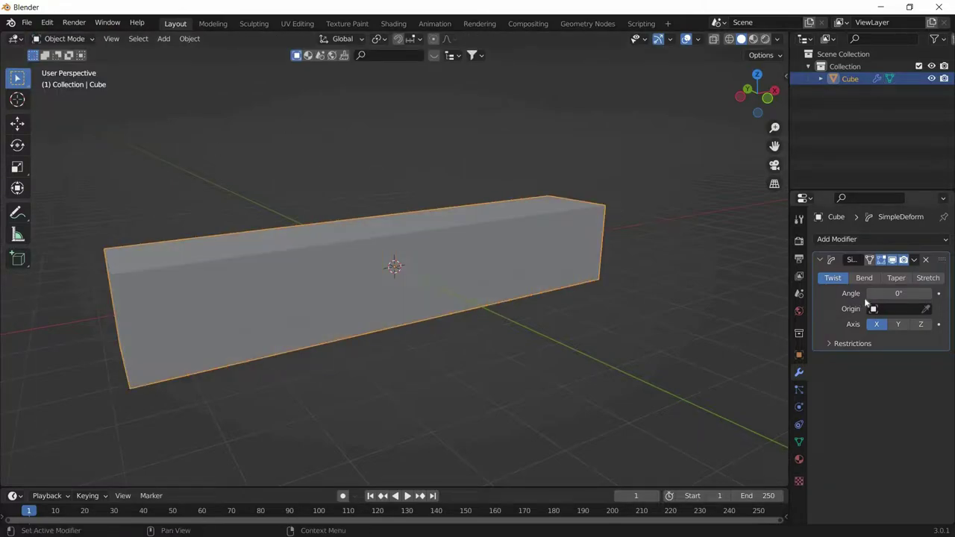
pyautogui.moveTo(883, 295)
pyautogui.mouseDown()
pyautogui.moveTo(946, 295)
pyautogui.moveTo(896, 294)
pyautogui.mouseUp()
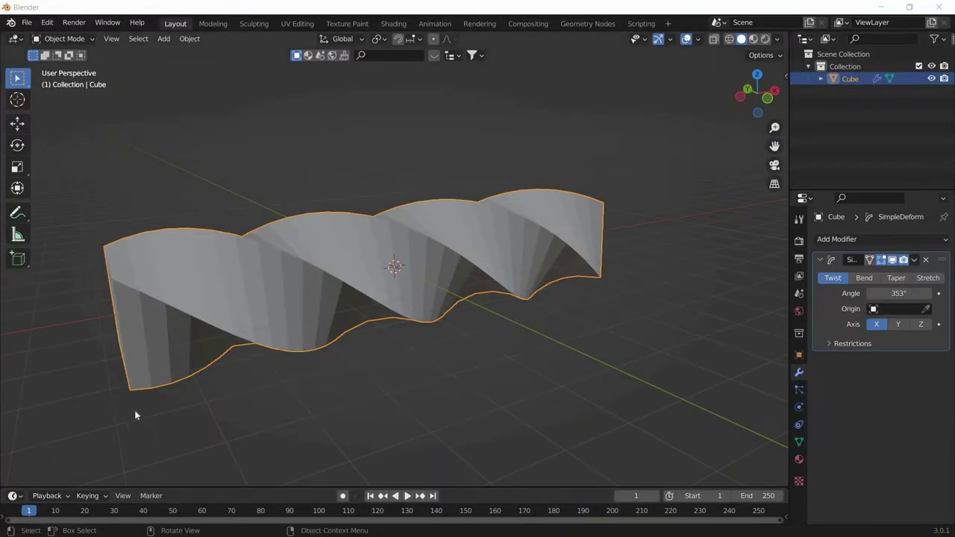
# - Add a Bezier curve at the centre of the twisted bar
pyautogui.scroll(-4, 159, 404)
pyautogui.moveTo(172, 397); pyautogui.dragTo(175, 335, button='middle')
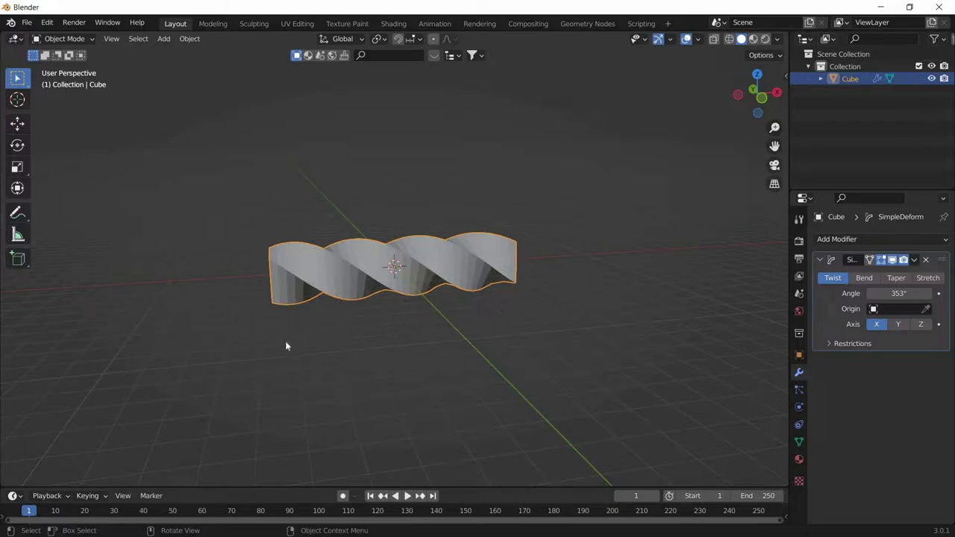
pyautogui.scroll(-3, 286, 339)
pyautogui.scroll(2, 294, 337)
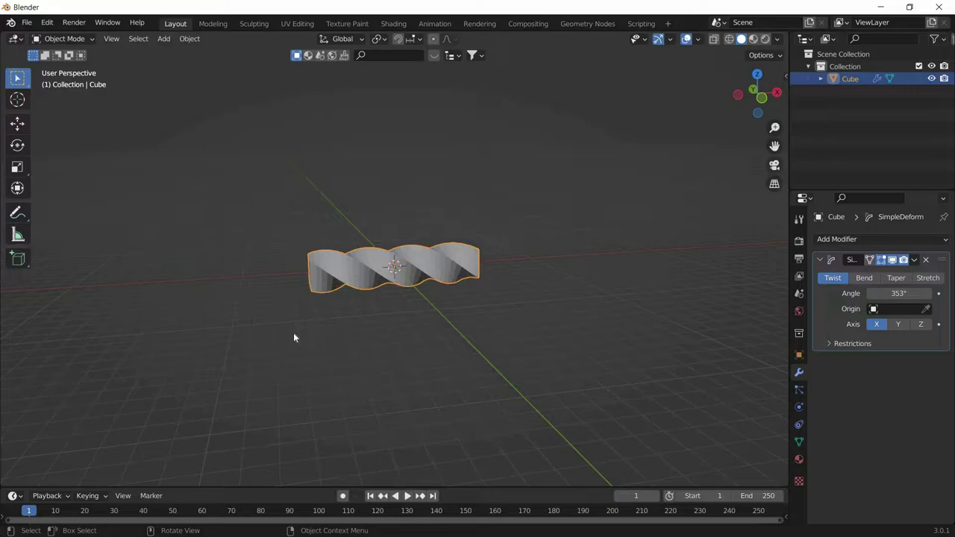
pyautogui.hotkey('shift', 'a')
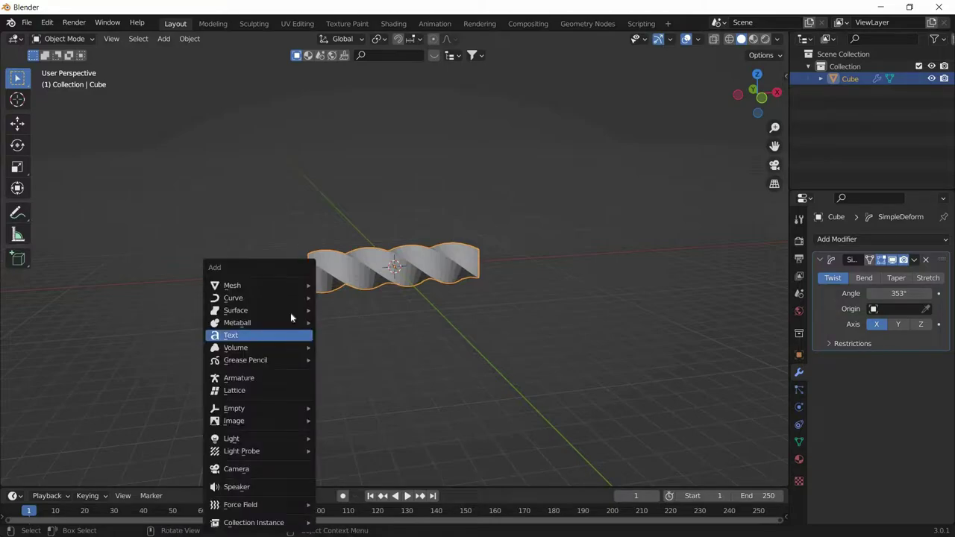
pyautogui.moveTo(243, 301)
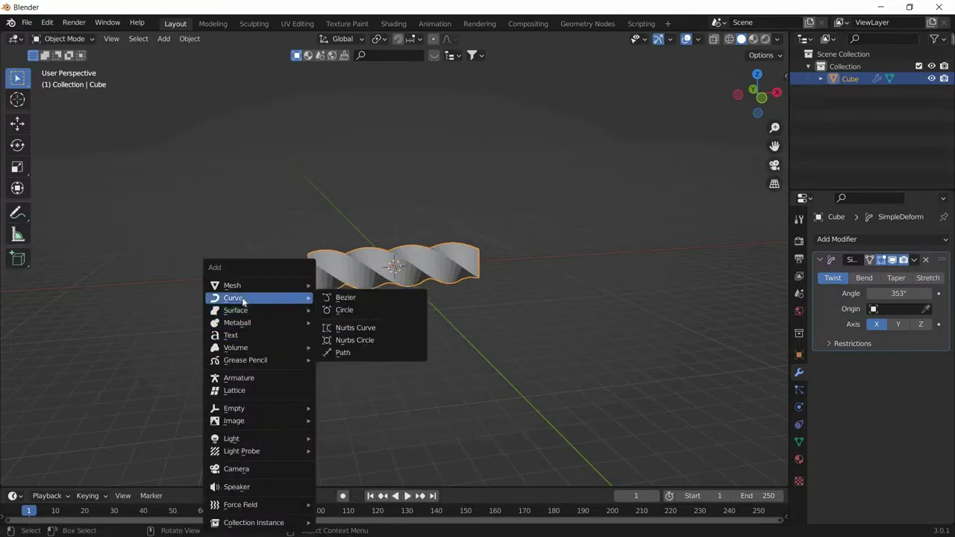
pyautogui.click(329, 297)
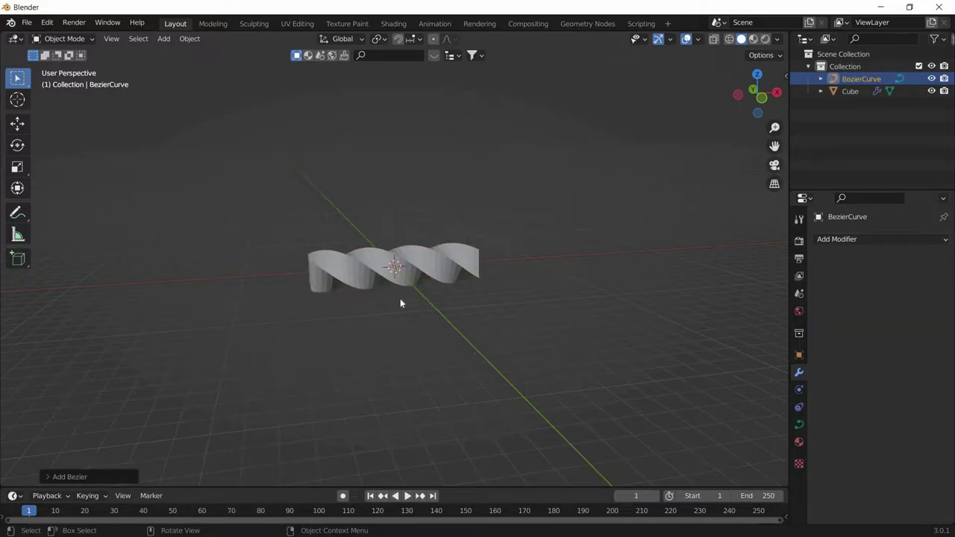
# - Turn on X-ray display to reveal the small Bezier curve inside the twisted bar
pyautogui.scroll(5, 400, 302)
pyautogui.moveTo(400, 302); pyautogui.dragTo(307, 255, button='middle')
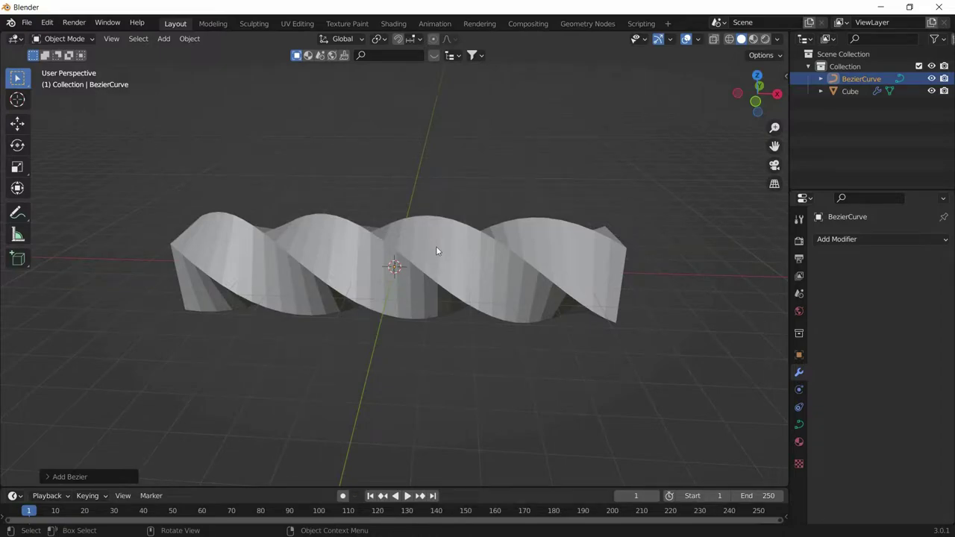
pyautogui.click(715, 40)
pyautogui.click(713, 42)
pyautogui.hotkey('alt', 'z')
pyautogui.scroll(4, 464, 224)
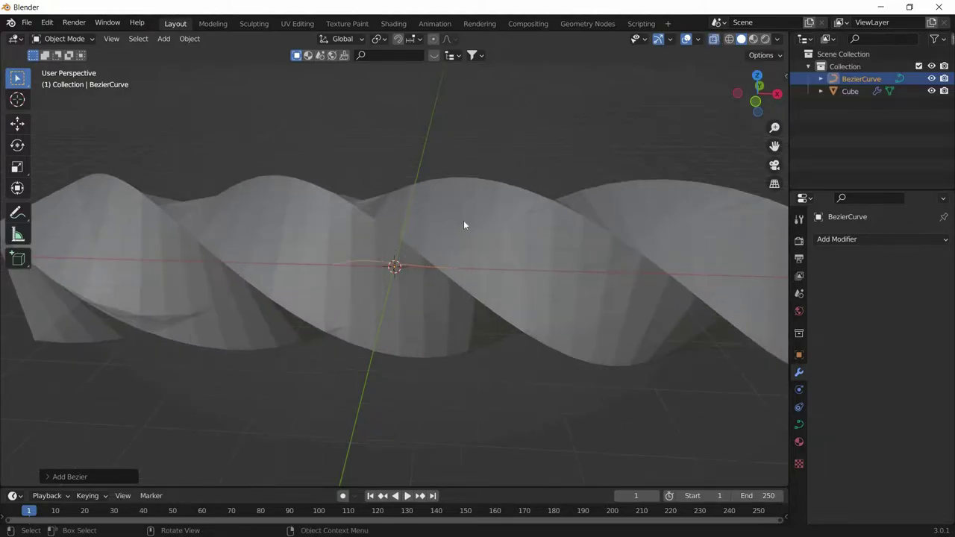
pyautogui.scroll(2, 365, 266)
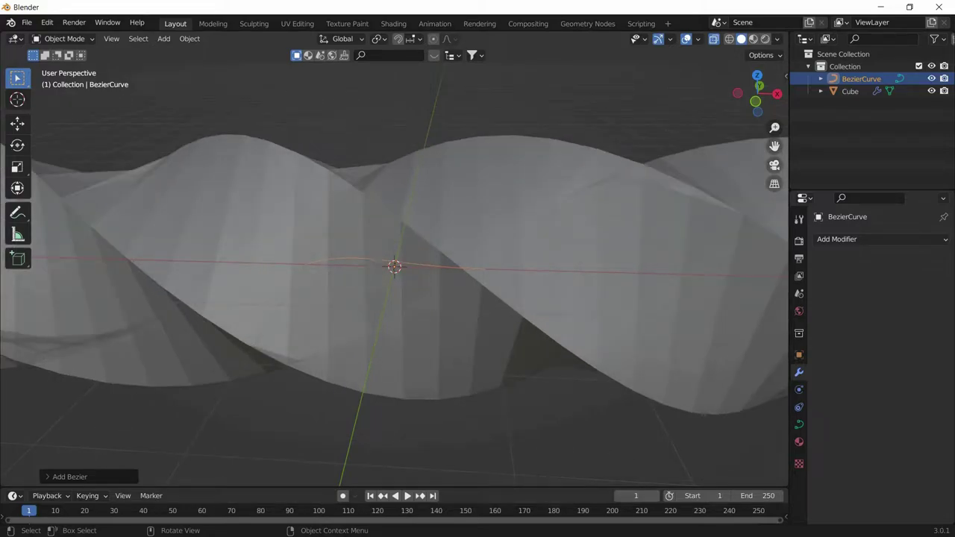
# - Scale the Bezier curve up uniformly until it extends past both ends of the bar, and turn off X-ray display
pyautogui.press('s')
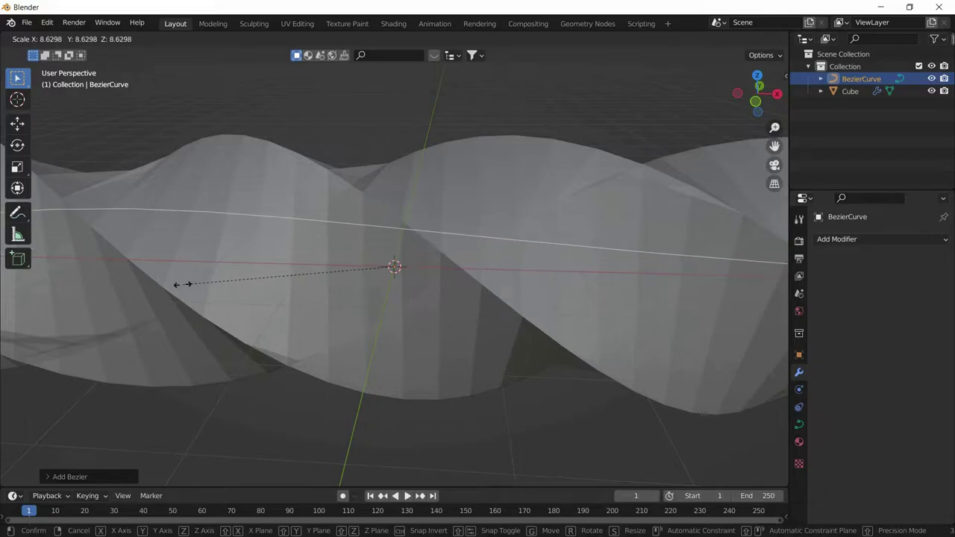
pyautogui.click(154, 285)
pyautogui.scroll(-5, 303, 258)
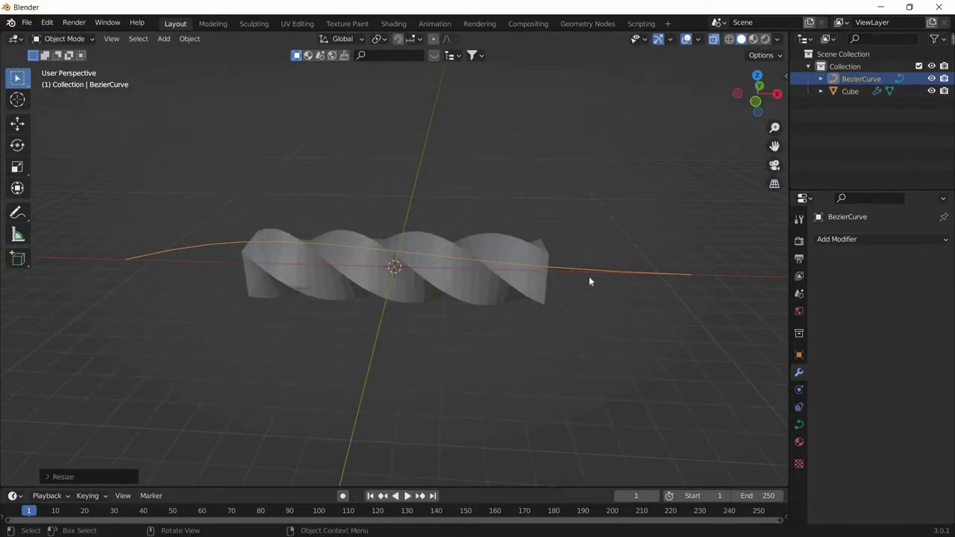
pyautogui.hotkey('alt', 'z')
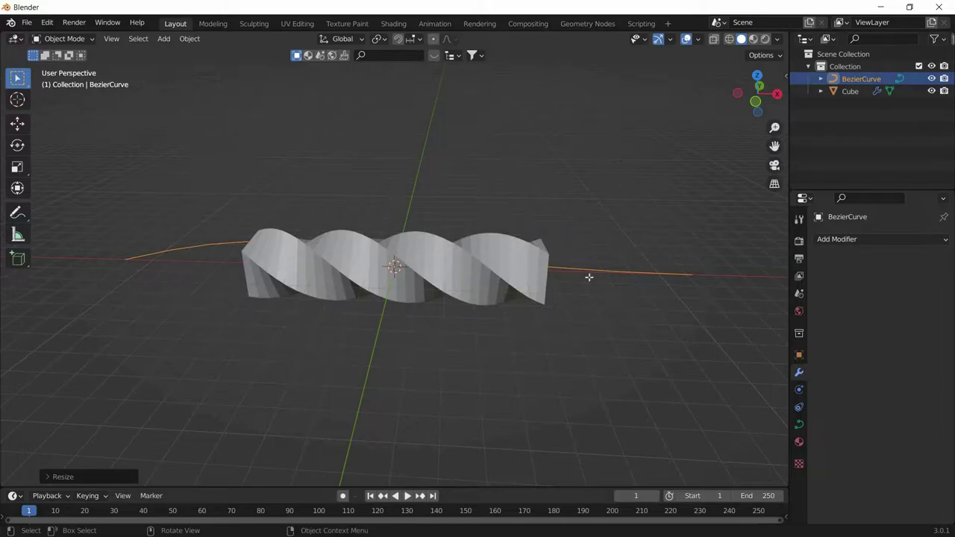
# - In Edit Mode, extrude the Bezier curve's positive-X end point to a new point well above the bar and rotate its handles
pyautogui.press('Tab')
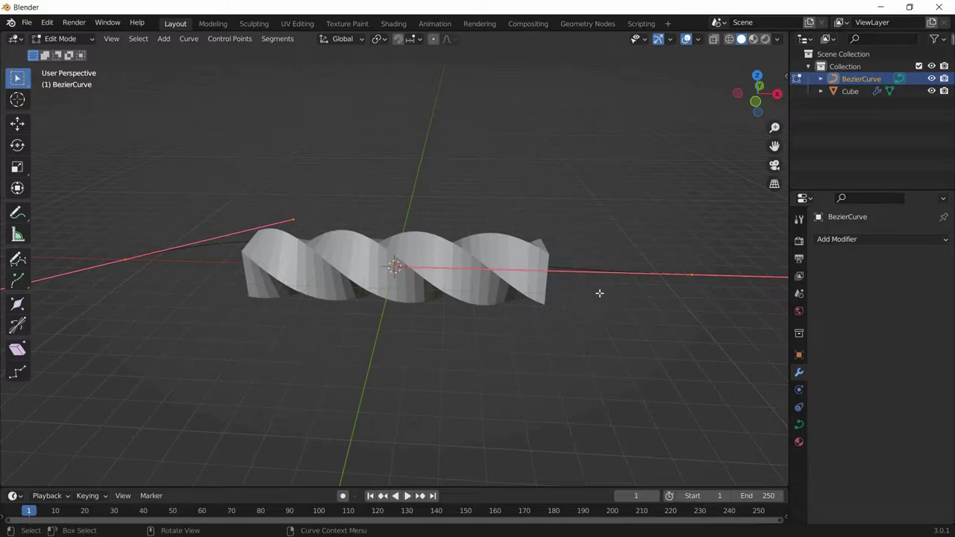
pyautogui.hotkey('alt', 'a')
pyautogui.scroll(-5, 659, 265)
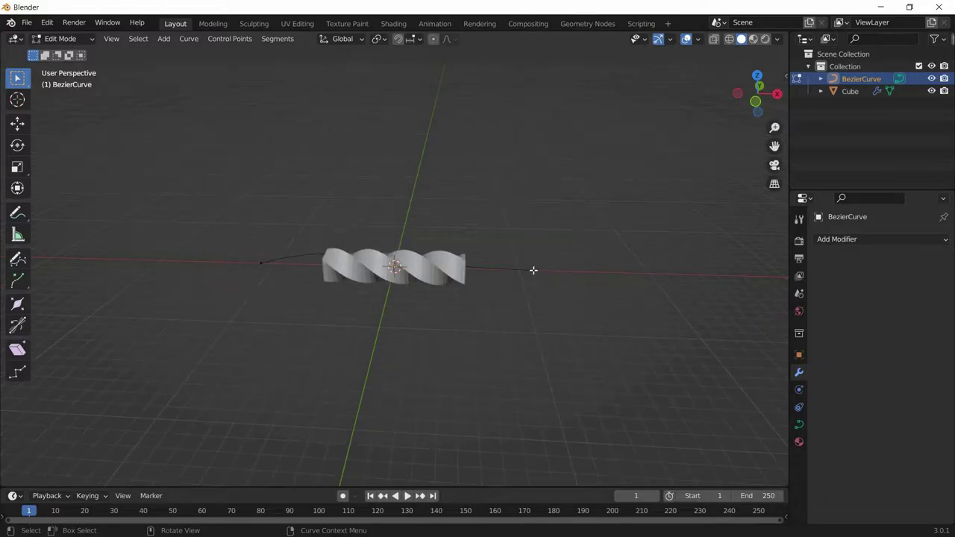
pyautogui.hotkey('ctrl', 'z')
pyautogui.press('g')
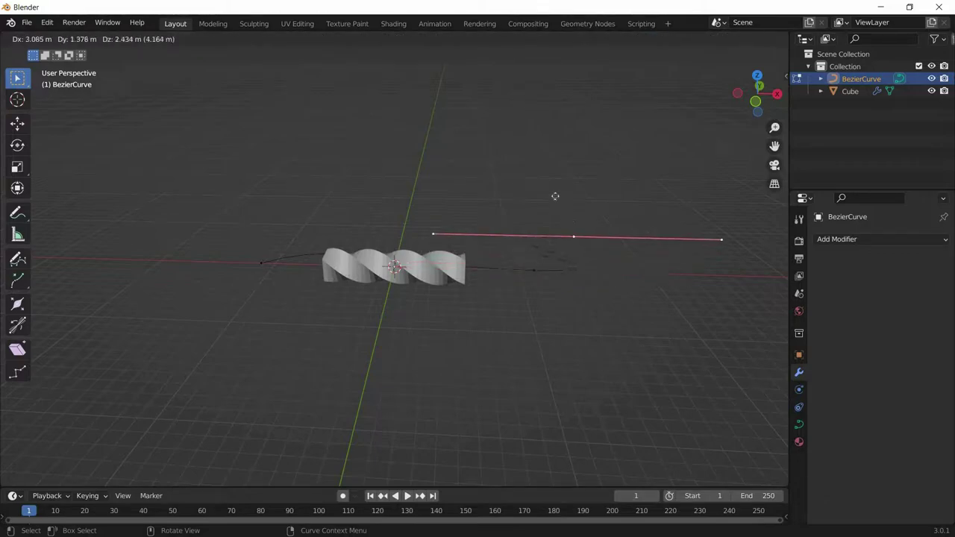
pyautogui.click(351, 101)
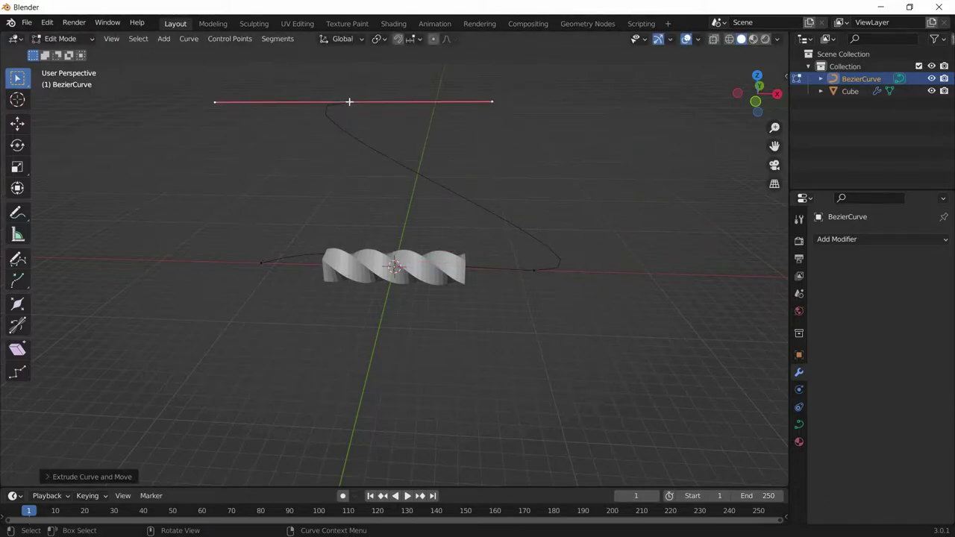
pyautogui.press('r')
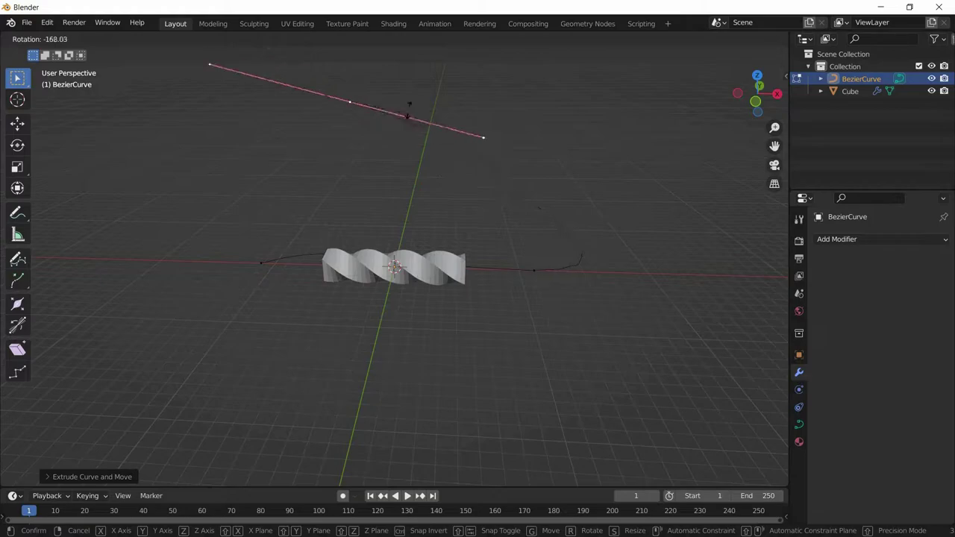
pyautogui.click(406, 66)
# - Extend the curve with two more points sweeping upward into an S shape, and return to Object Mode
pyautogui.scroll(-5, 409, 79)
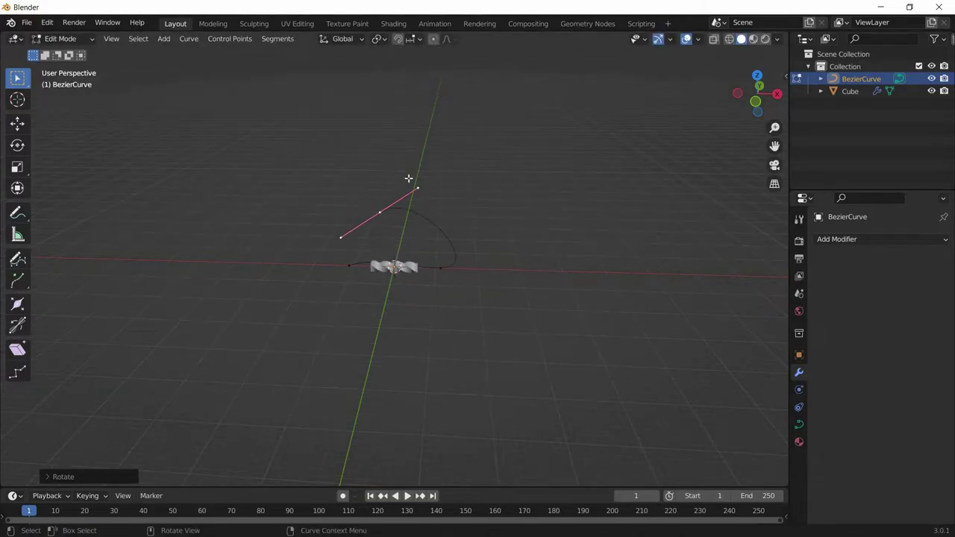
pyautogui.keyDown('ctrl'); pyautogui.rightClick(471, 134); pyautogui.keyUp('ctrl')
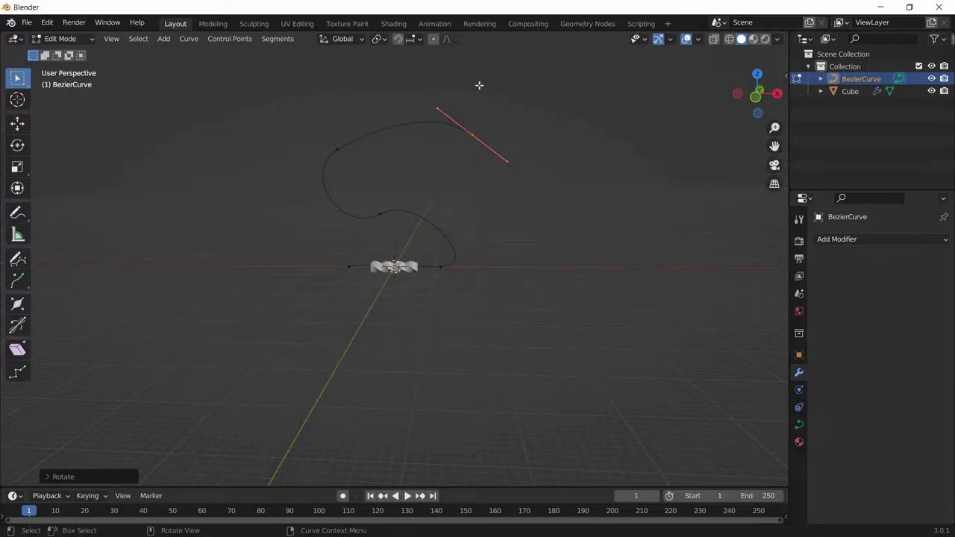
pyautogui.scroll(1, 437, 212)
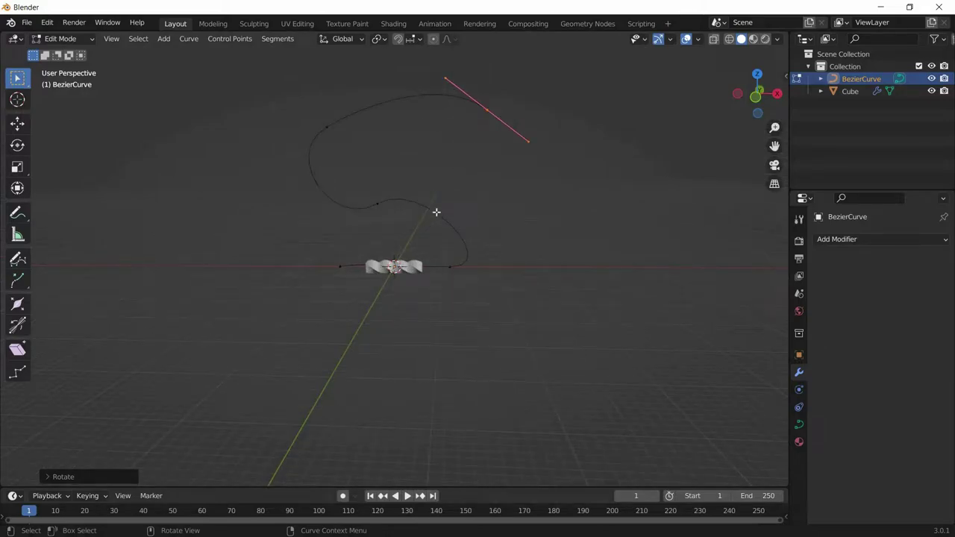
pyautogui.scroll(1, 436, 212)
pyautogui.press('Tab')
pyautogui.scroll(3, 429, 261)
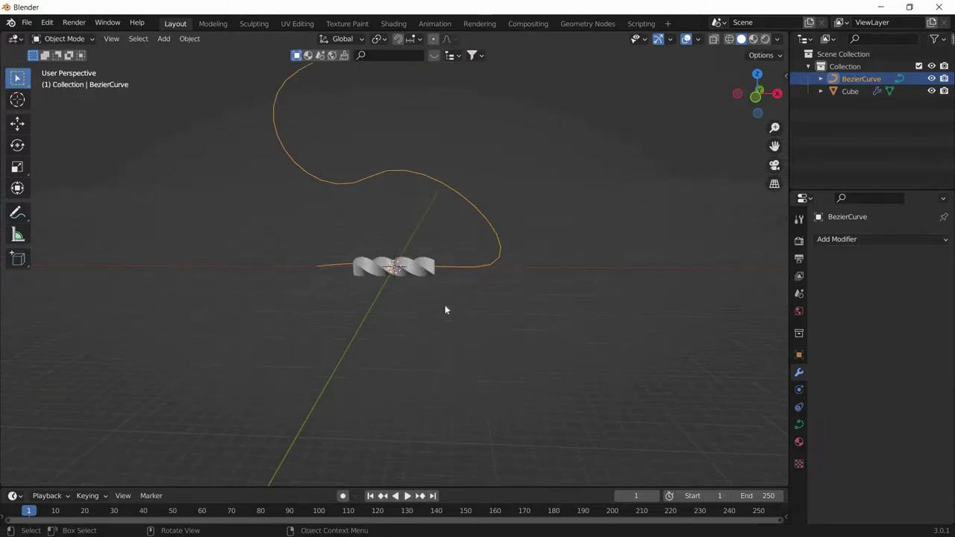
# - Add a Curve modifier to the twisted bar with BezierCurve as its curve object
pyautogui.hotkey('alt', 'a')
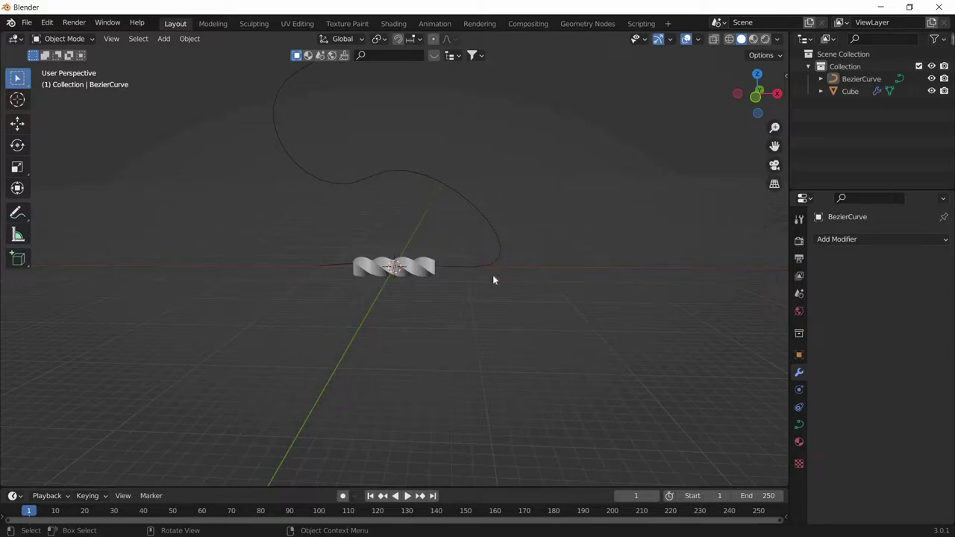
pyautogui.click(410, 273)
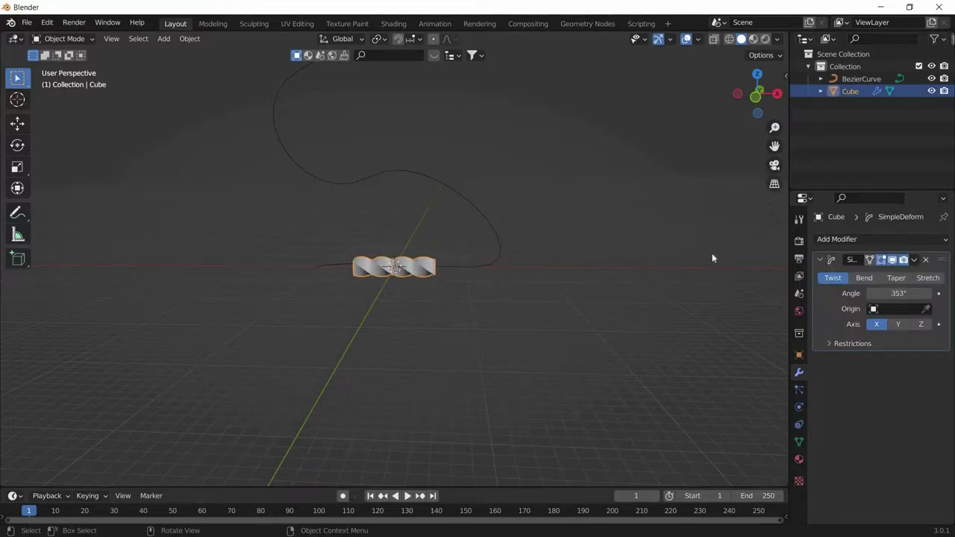
pyautogui.click(820, 260)
pyautogui.click(835, 239)
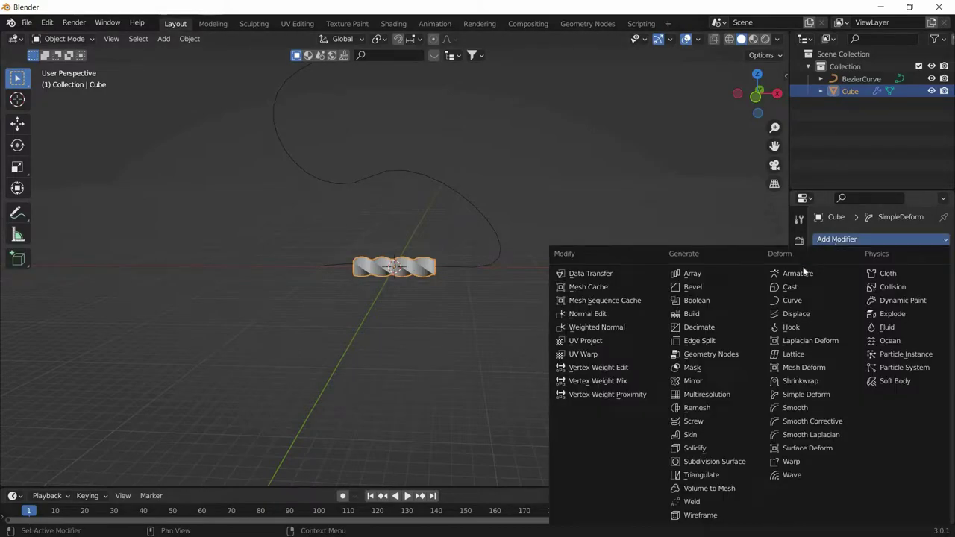
pyautogui.click(789, 300)
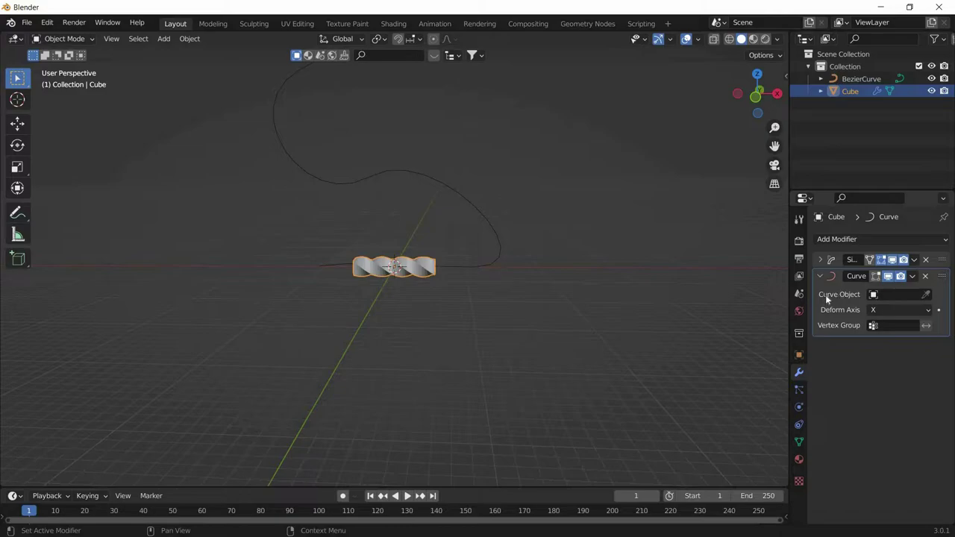
pyautogui.click(899, 294)
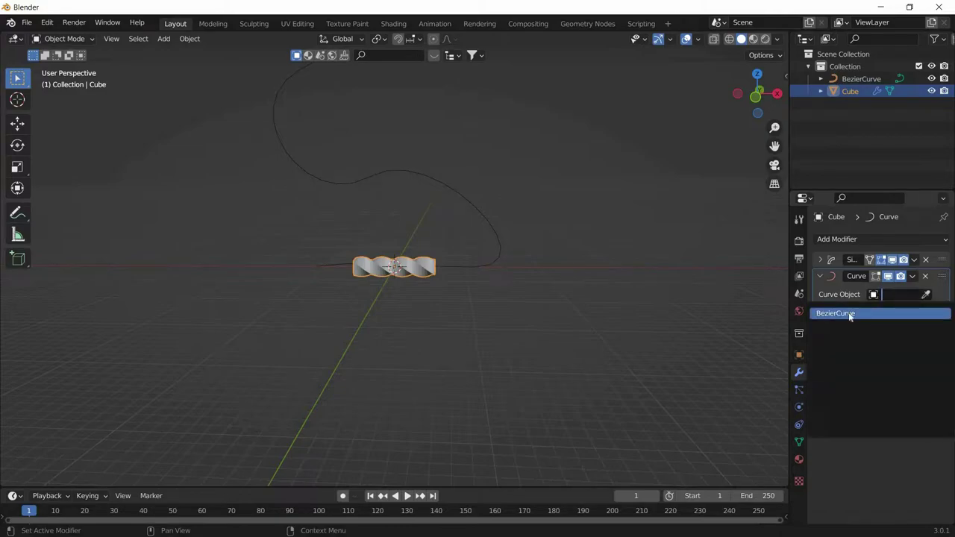
pyautogui.click(851, 315)
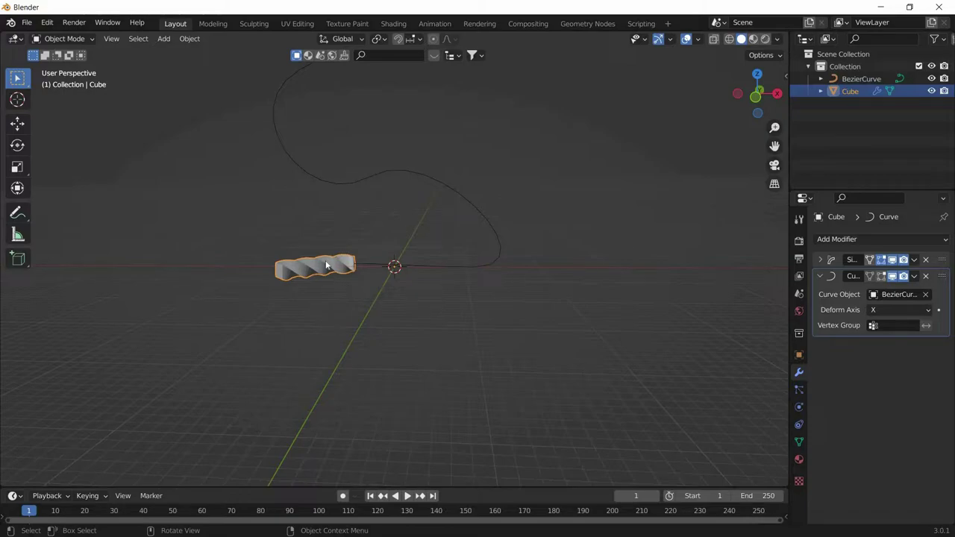
# - Slide the bar back and forth along global X to test how it follows the curve
pyautogui.press('g')
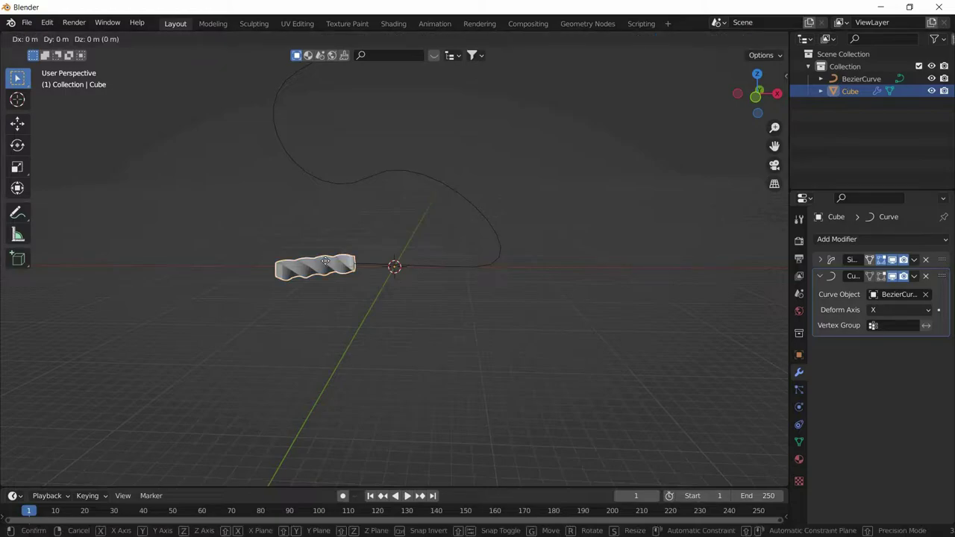
pyautogui.press('x')
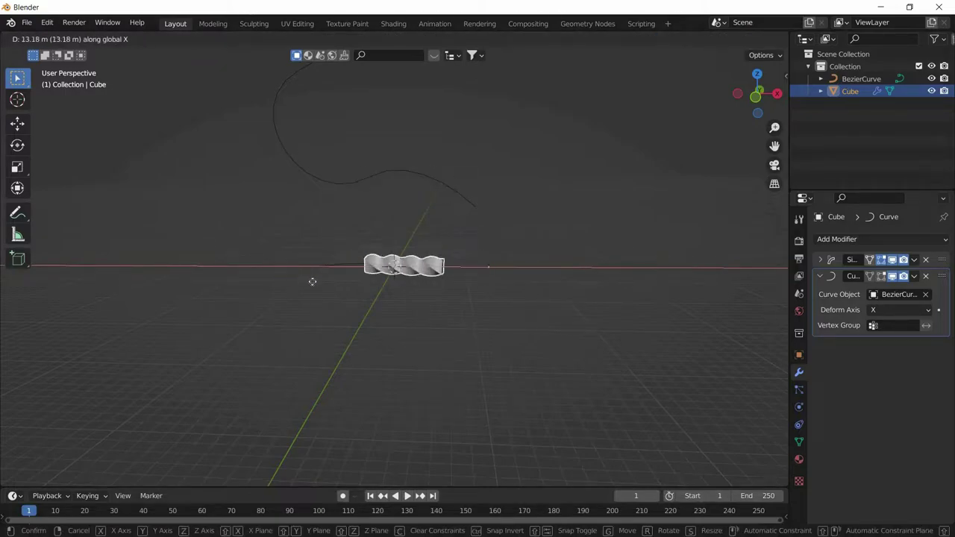
pyautogui.click(312, 284)
# - Try moving the bar without an axis constraint and undo that move
pyautogui.press('x')
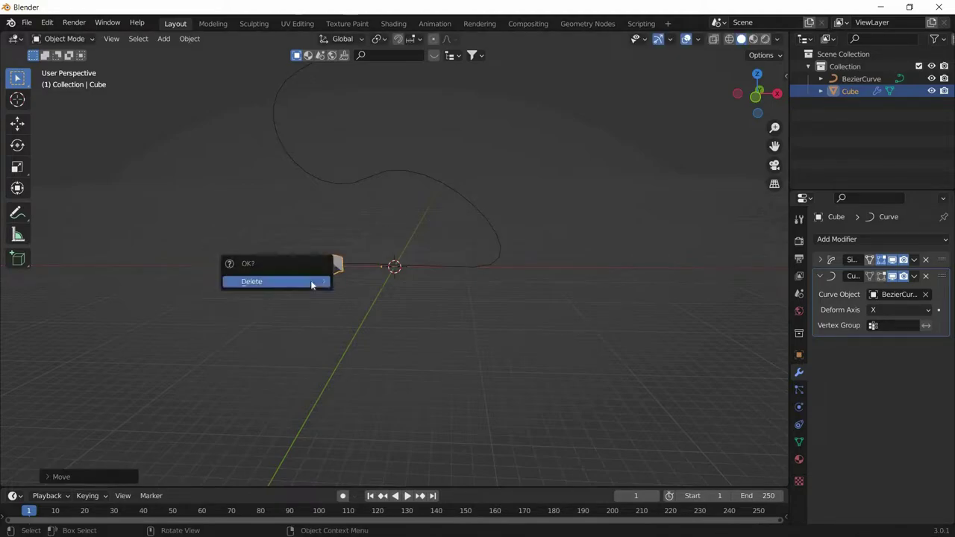
pyautogui.press('g')
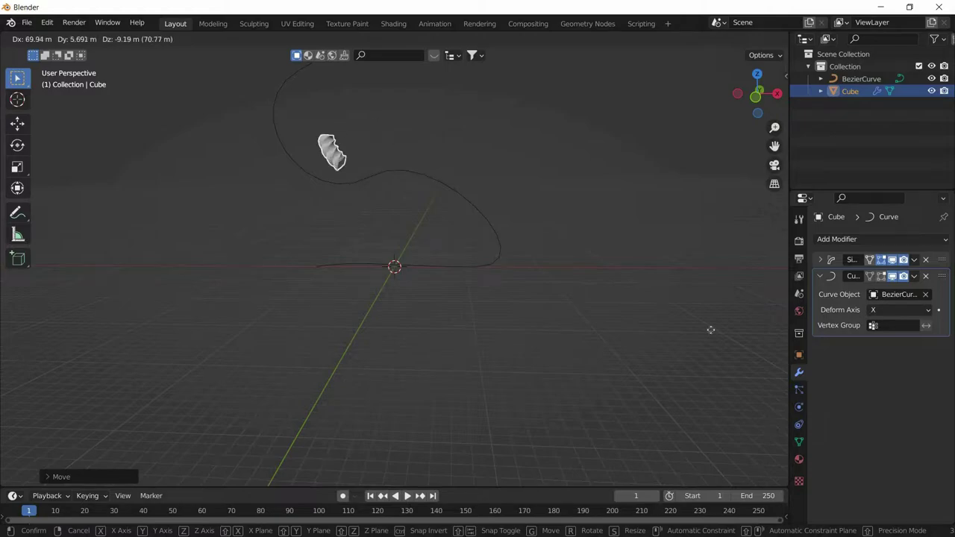
pyautogui.click(365, 294)
pyautogui.hotkey('ctrl', 'z')
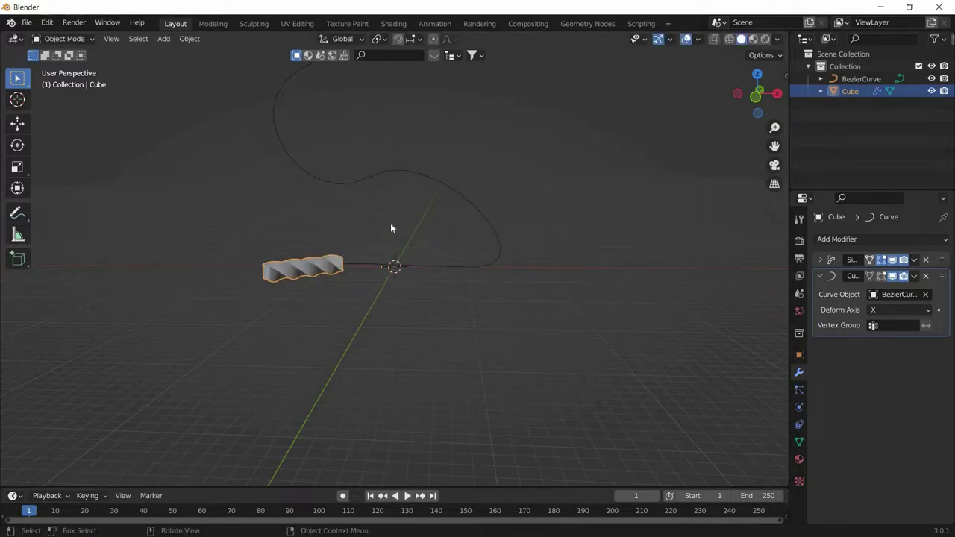
pyautogui.press('b')
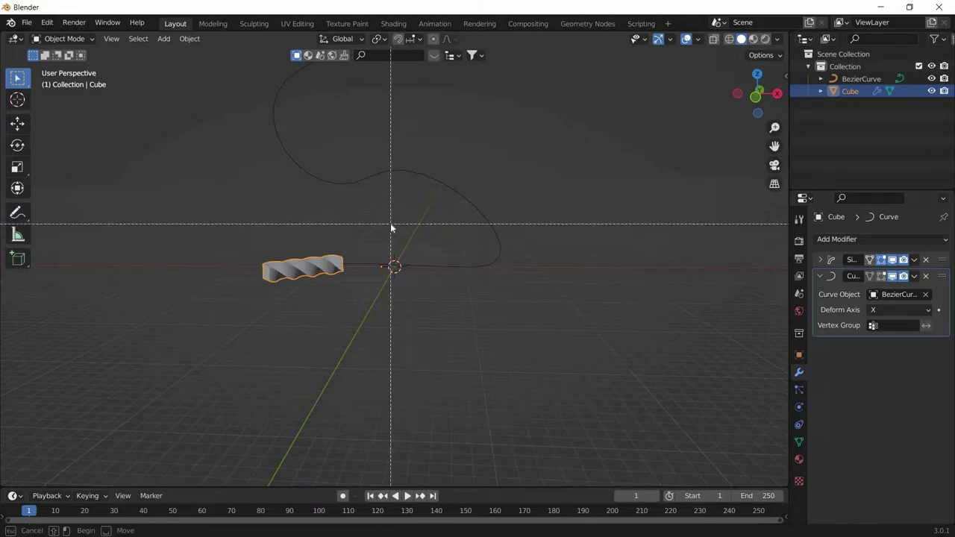
pyautogui.press('Escape')
# - Move the bar along the global X axis to about -2.18 m
pyautogui.press('g')
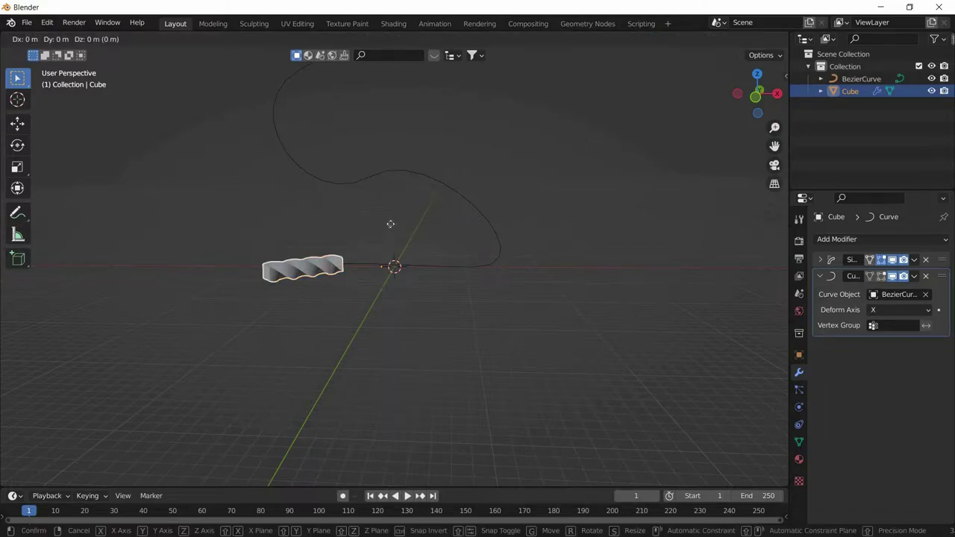
pyautogui.press('x')
pyautogui.click(388, 230)
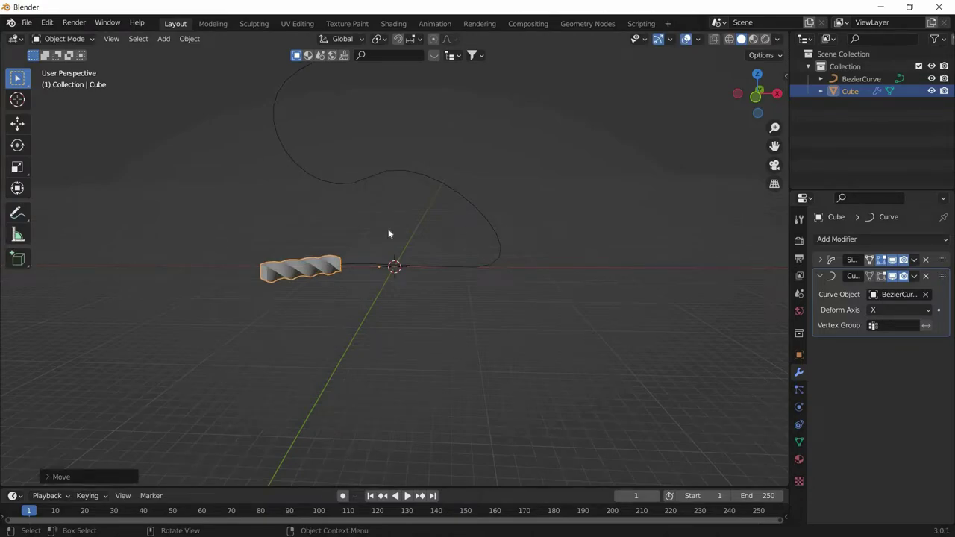
# - Lock the bar's Y and Z location so that it can only move along X
pyautogui.press('n')
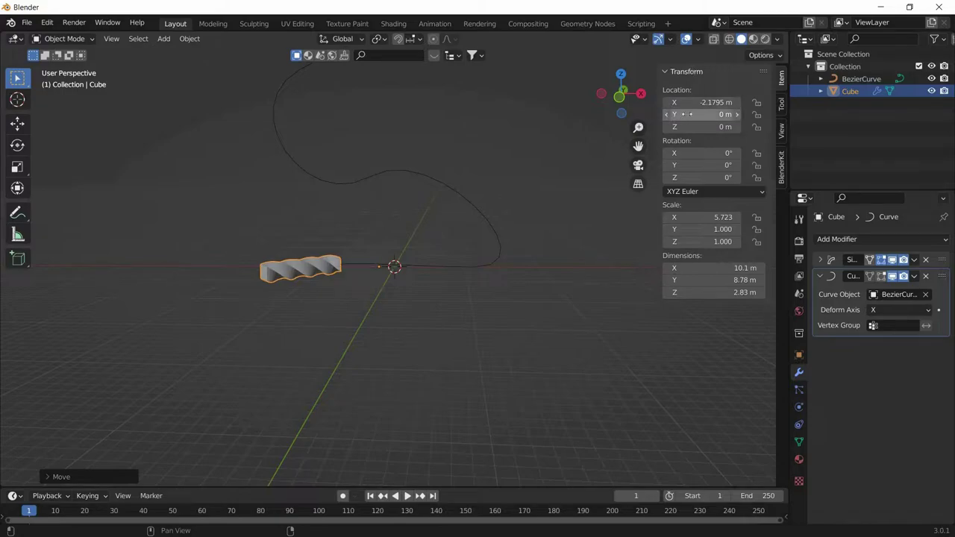
pyautogui.click(756, 126)
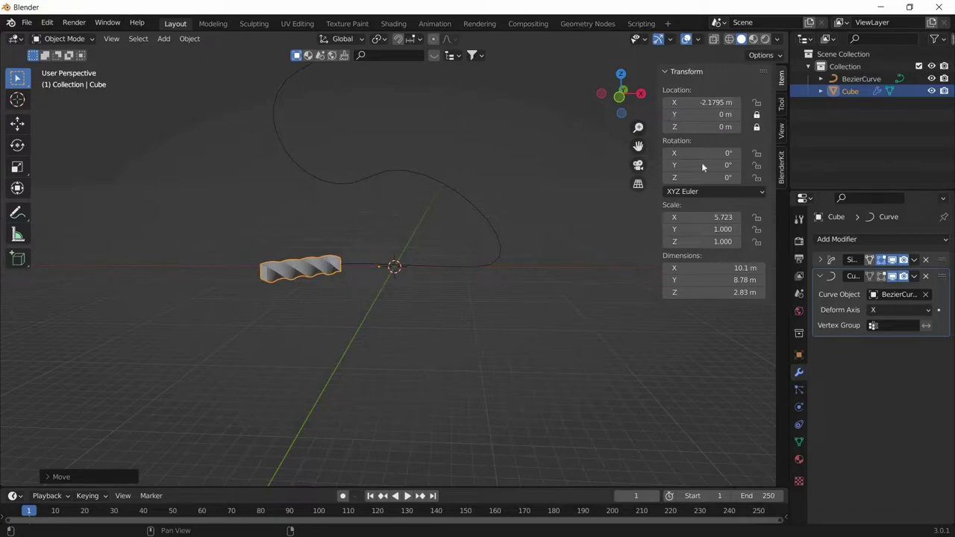
pyautogui.keyDown('shift'); pyautogui.click(292, 276); pyautogui.keyUp('shift')
pyautogui.click(292, 275)
# - Slide the bar back and forth along the curve and place it near the world origin, at X about 4.84 m
pyautogui.press('g')
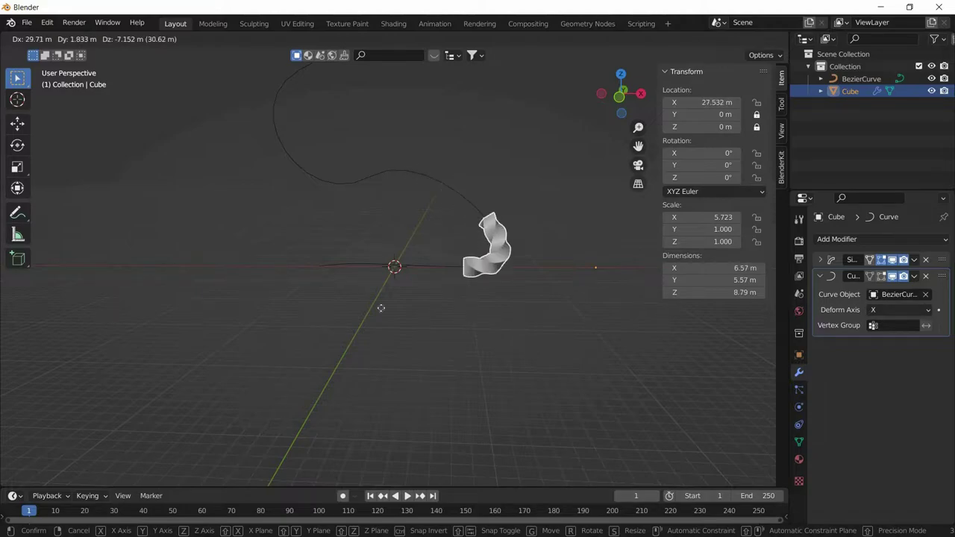
pyautogui.click(341, 309)
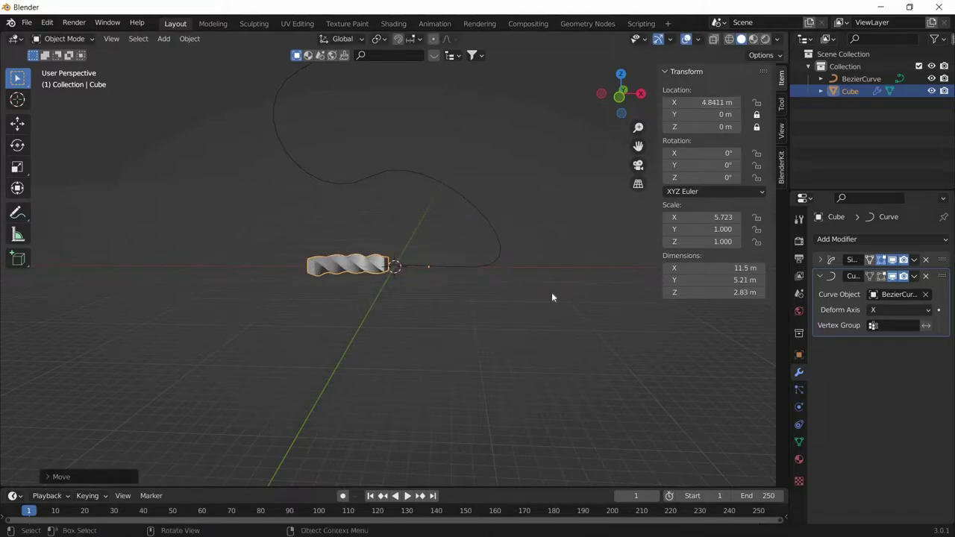
pyautogui.press('n')
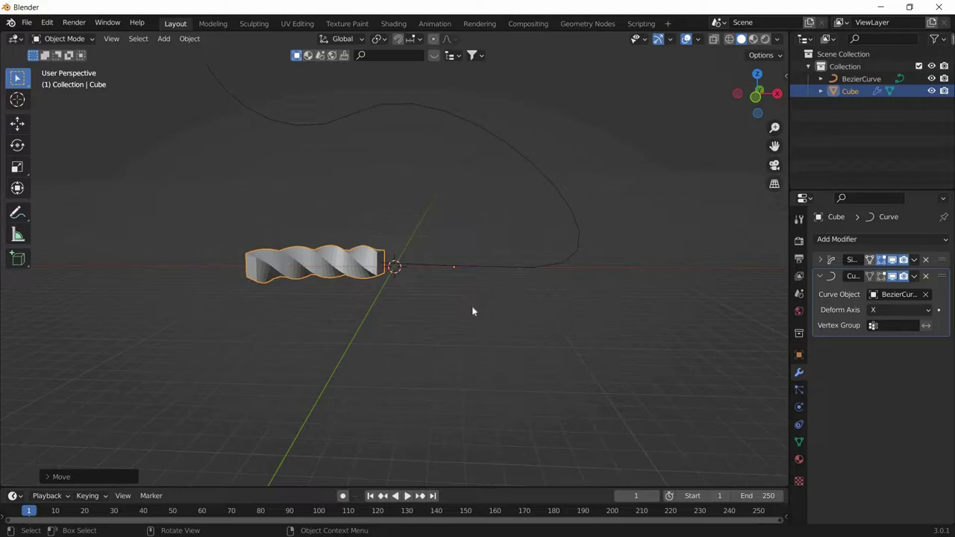
pyautogui.press('g')
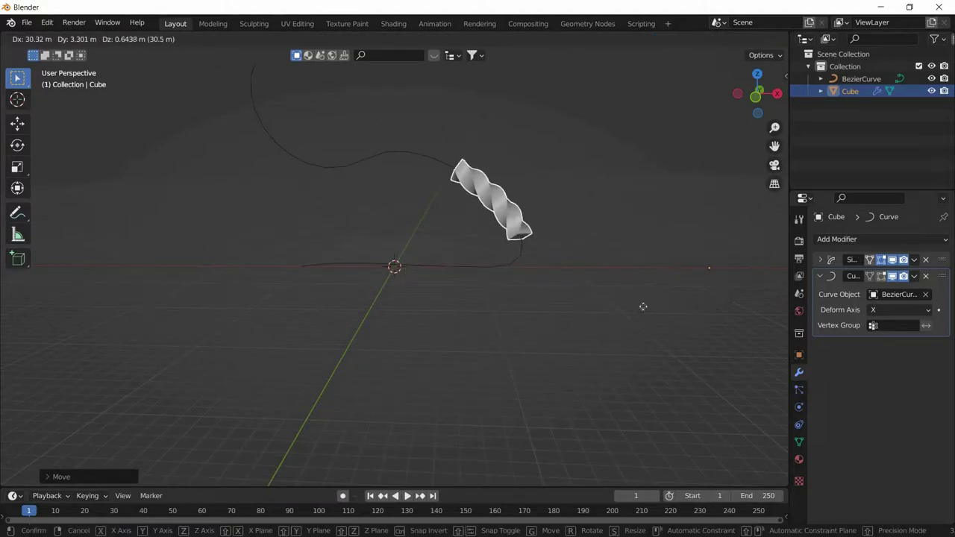
pyautogui.click(475, 311)
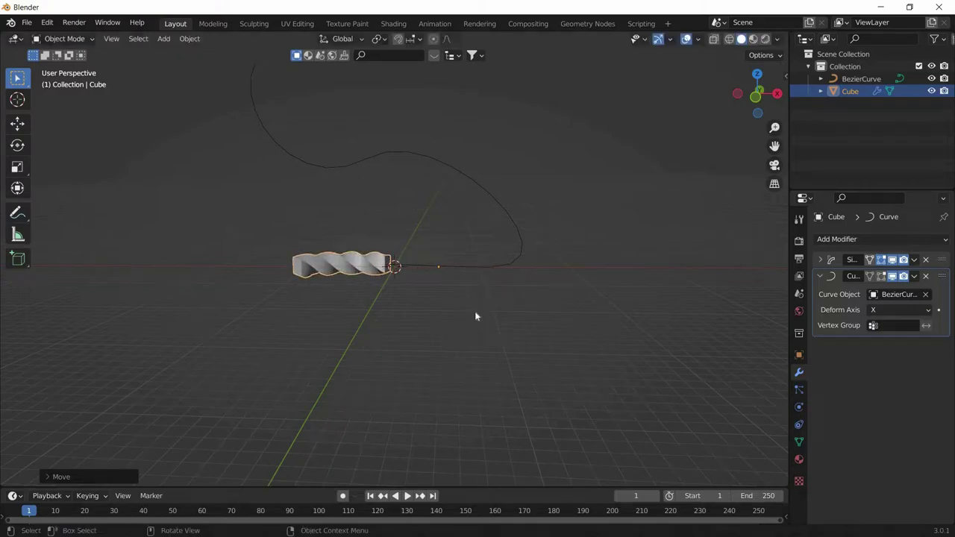
# - Set the Simple Deform modifier's origin to BezierCurve and slide the bar along the curve to test the twist
pyautogui.click(820, 259)
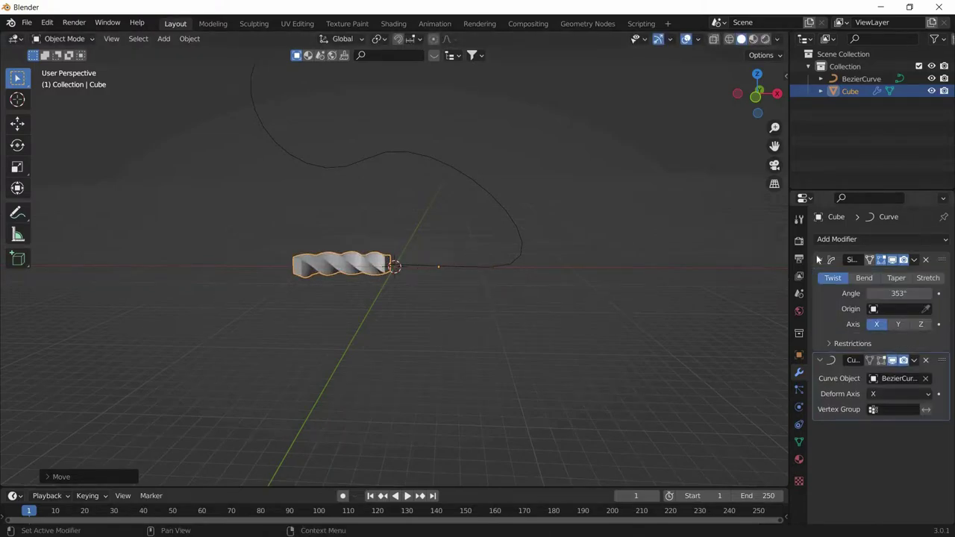
pyautogui.click(889, 310)
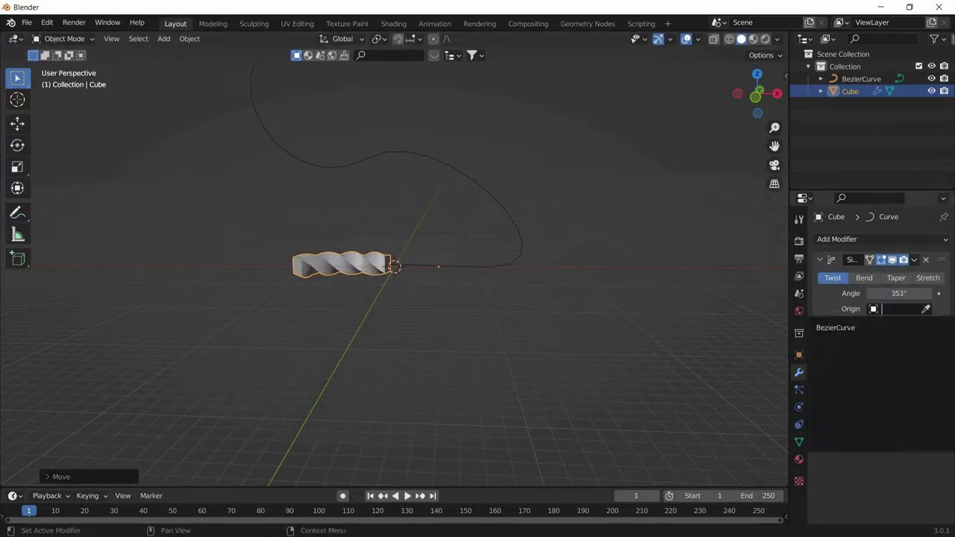
pyautogui.click(874, 328)
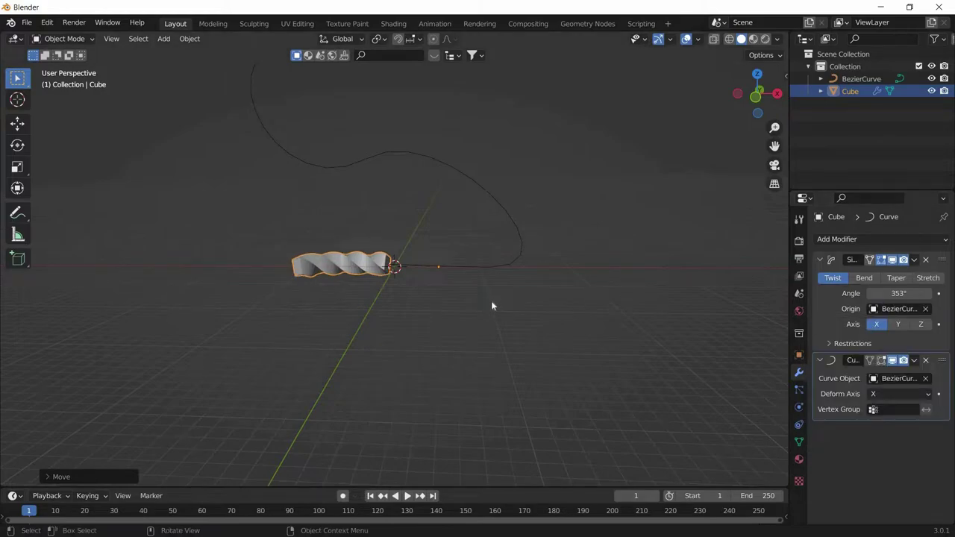
pyautogui.press('g')
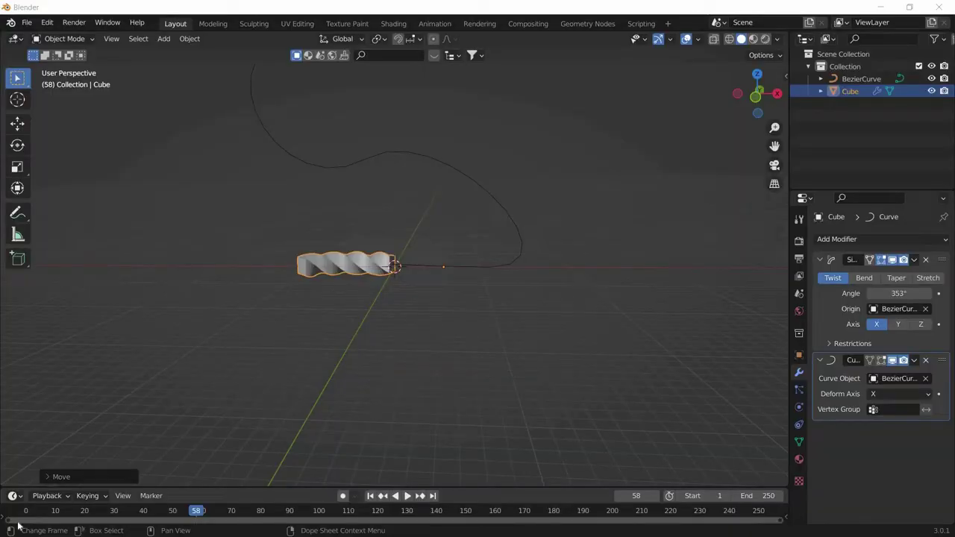
pyautogui.scroll(2, 233, 385)
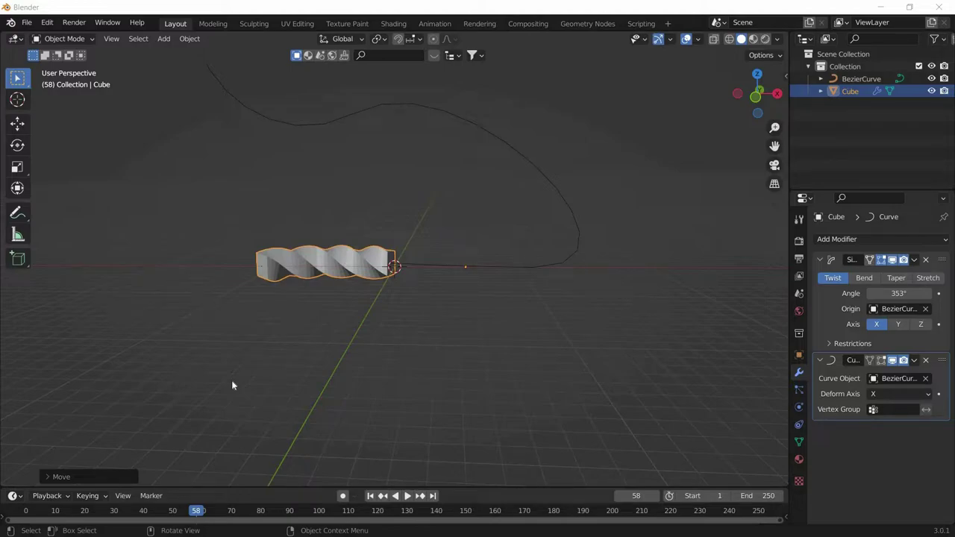
# - Open the bar in Edit Mode, try vertex and edge selection on its end, and select the end face using face selection
pyautogui.press('Tab')
pyautogui.moveTo(313, 346); pyautogui.dragTo(467, 293, button='middle')
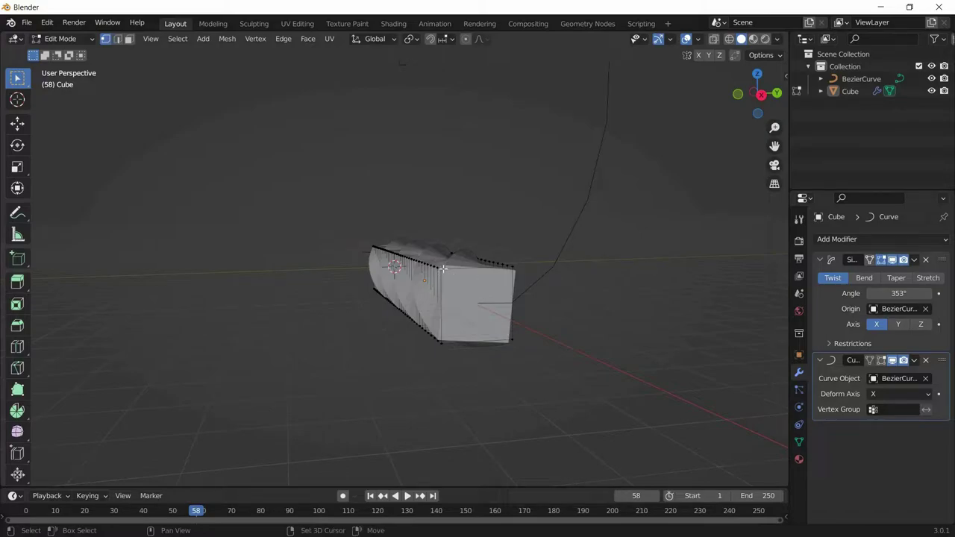
pyautogui.keyDown('shift'); pyautogui.click(512, 266); pyautogui.keyUp('shift')
pyautogui.keyDown('shift'); pyautogui.click(512, 341); pyautogui.keyUp('shift')
pyautogui.keyDown('shift'); pyautogui.click(441, 342); pyautogui.keyUp('shift')
pyautogui.click(132, 219)
pyautogui.click(130, 39)
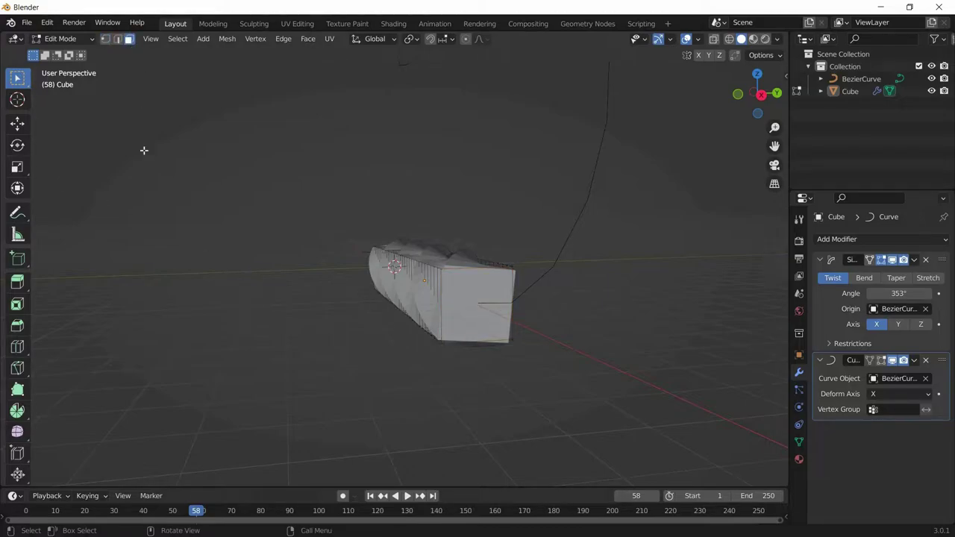
pyautogui.click(117, 39)
pyautogui.click(450, 267)
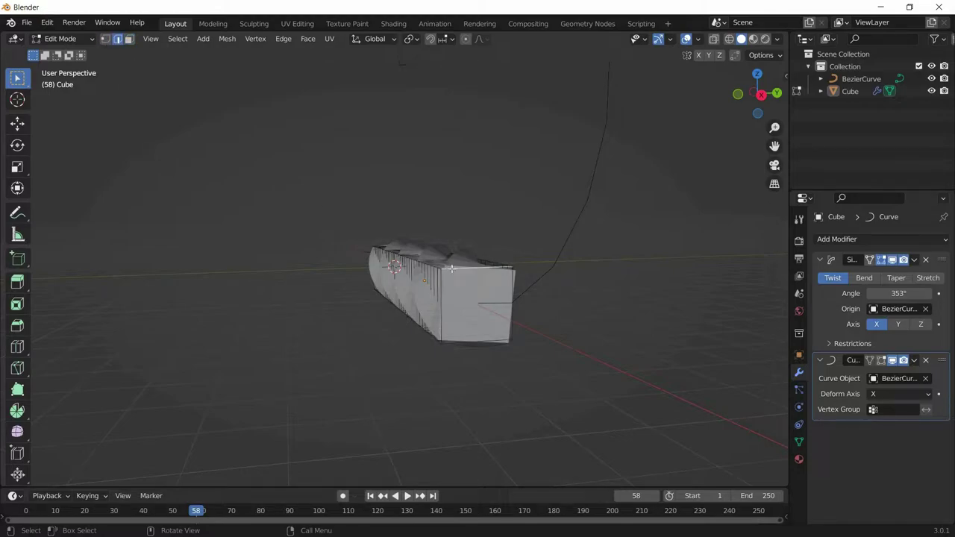
pyautogui.click(128, 39)
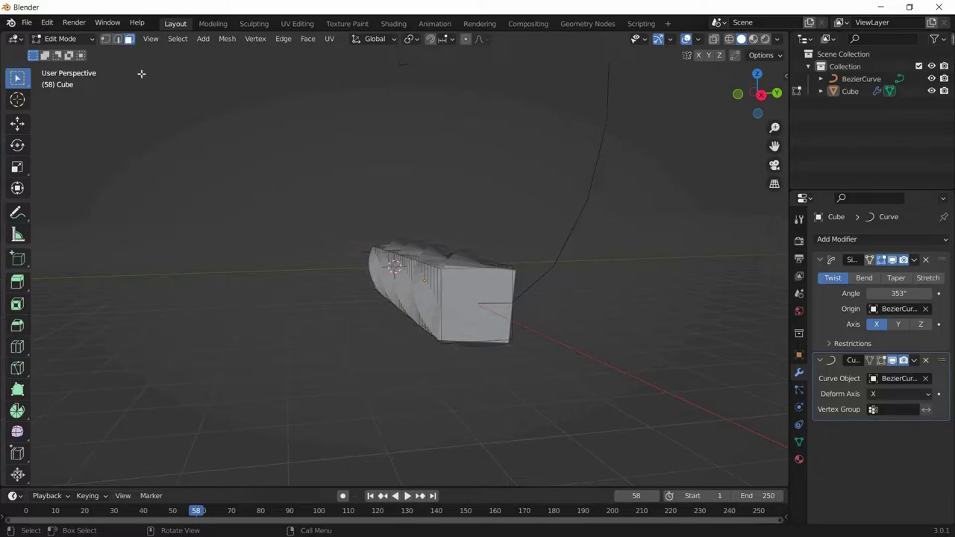
pyautogui.press('2')
pyautogui.press('3')
# - Try to scale down the bar's end face without proportional editing
pyautogui.moveTo(439, 334); pyautogui.dragTo(459, 342, button='middle')
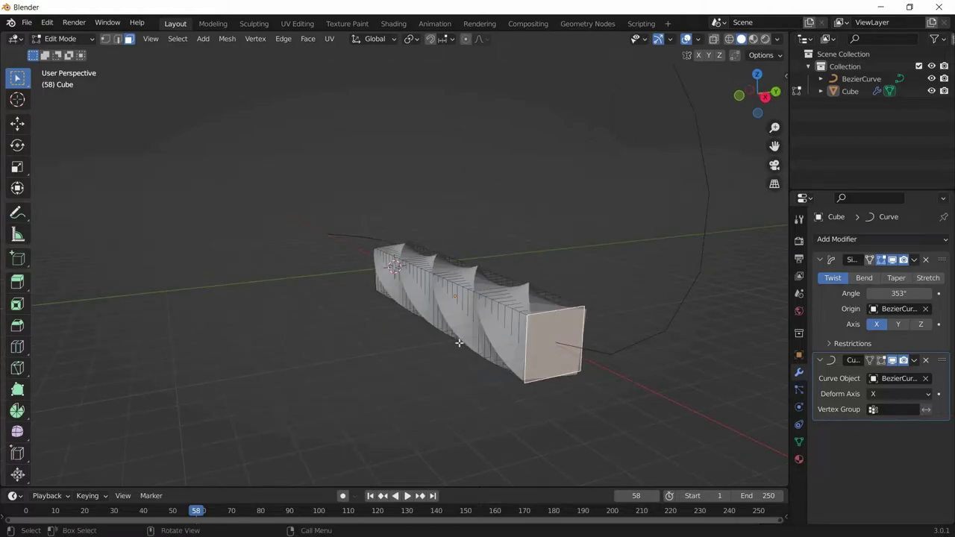
pyautogui.scroll(-3, 459, 343)
pyautogui.press('s')
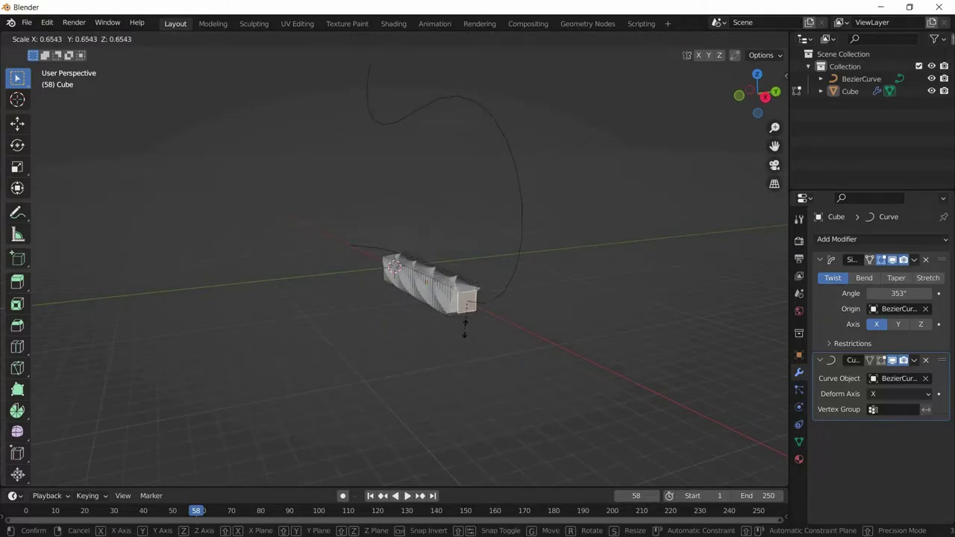
pyautogui.click(466, 320)
pyautogui.scroll(2, 535, 341)
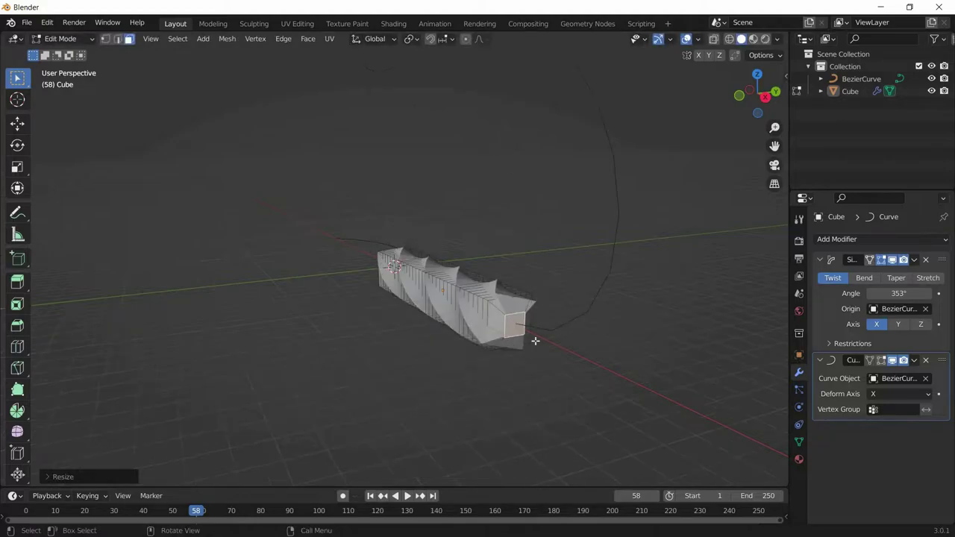
pyautogui.scroll(2, 535, 341)
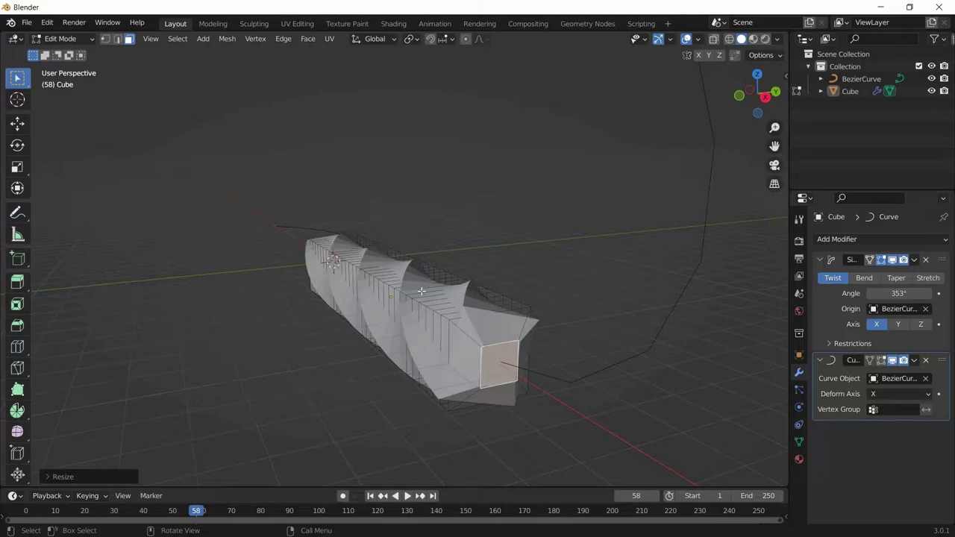
pyautogui.press('s')
pyautogui.click(490, 124)
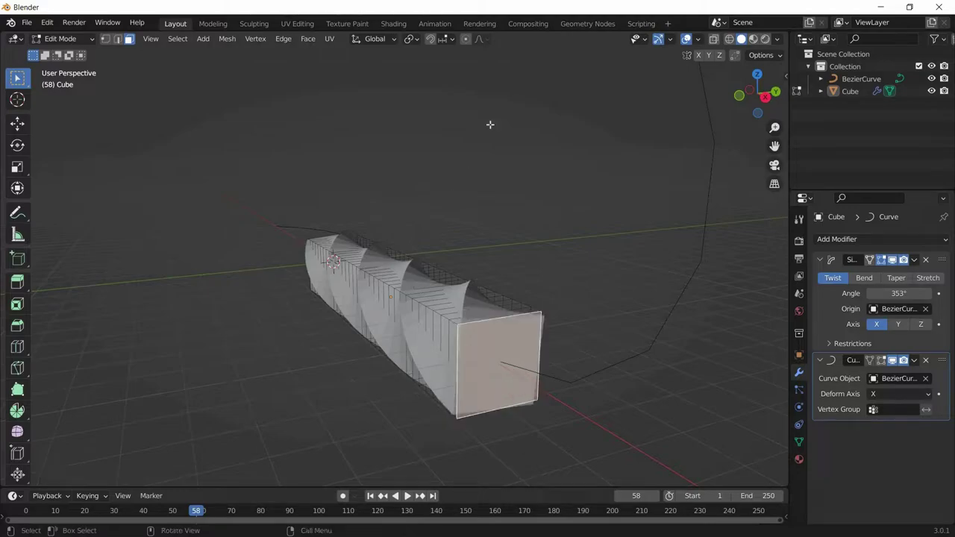
# - With proportional editing on at size 7.40, taper both bar ends to points by scaling each end face to 0 on all axes except X
pyautogui.click(466, 41)
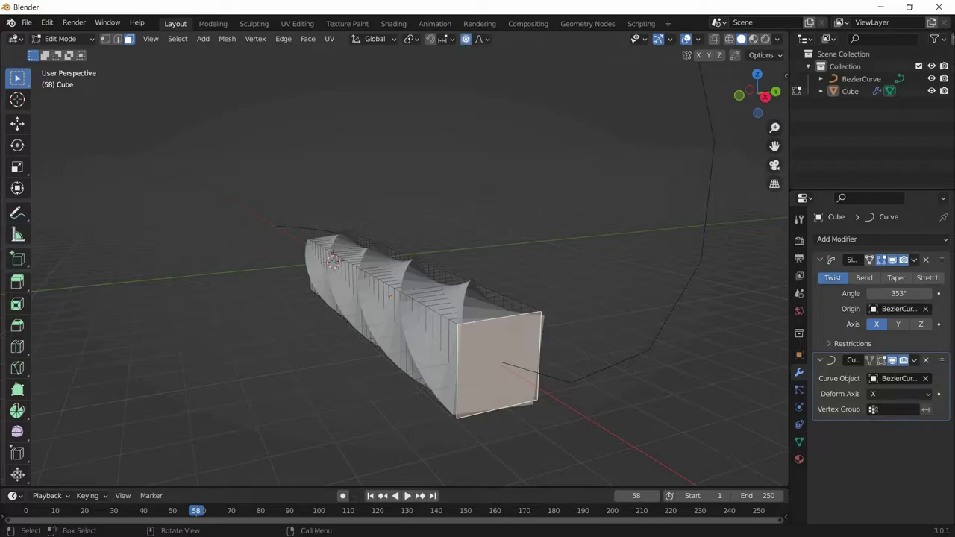
pyautogui.press('s')
pyautogui.scroll(-11, 489, 245)
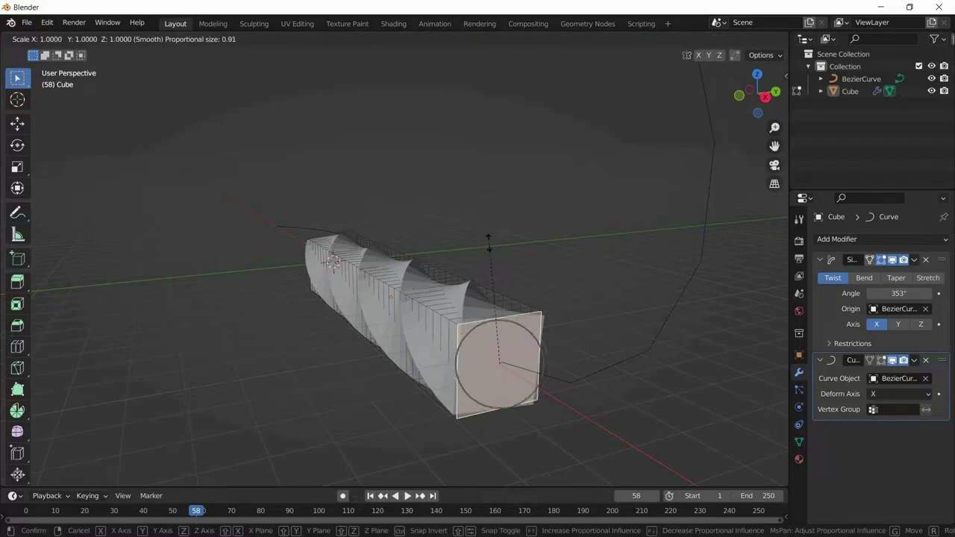
pyautogui.scroll(-10, 488, 245)
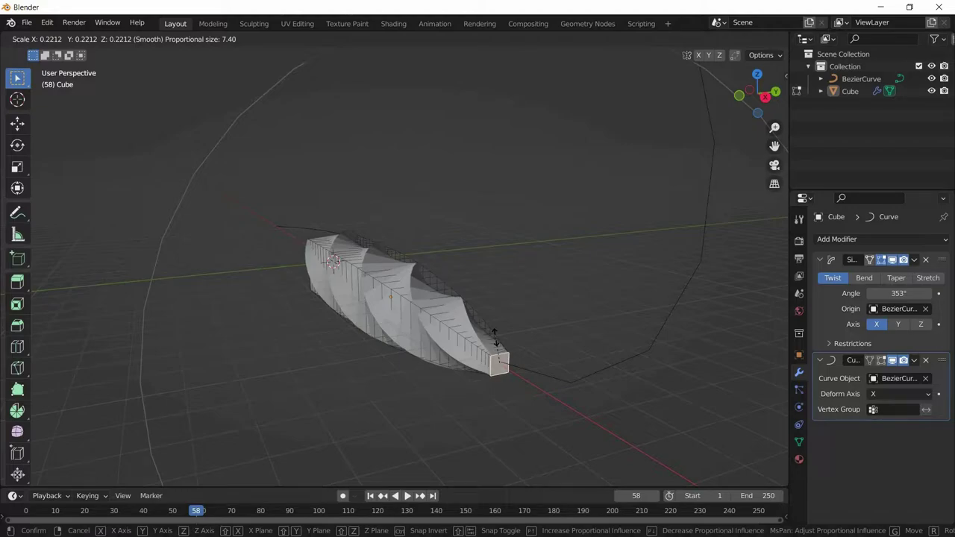
pyautogui.hotkey('shift', 'x')
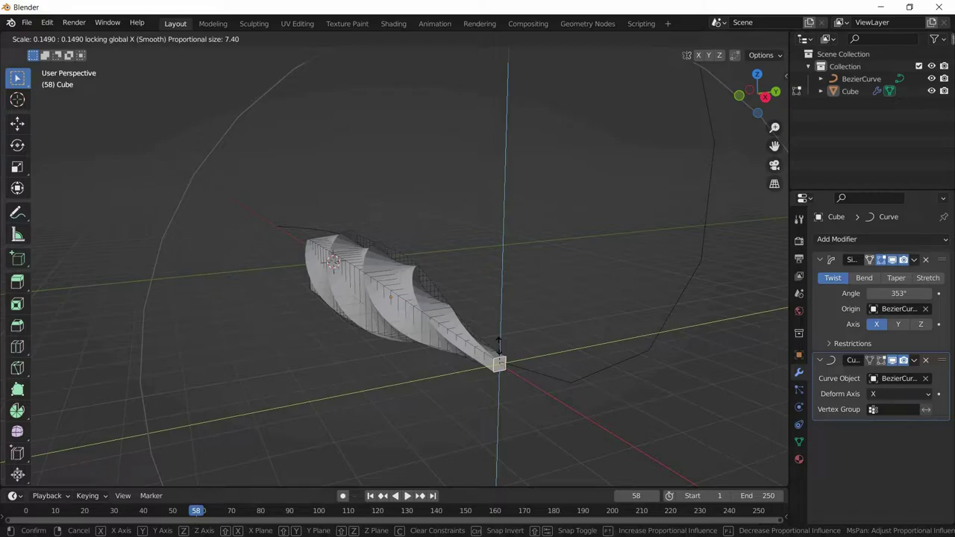
pyautogui.write('0')
pyautogui.press('Return')
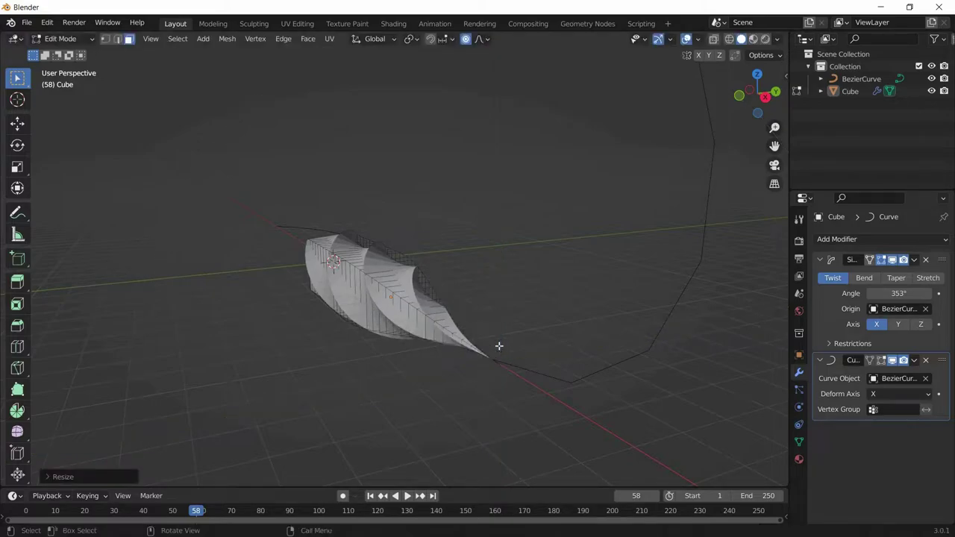
pyautogui.moveTo(499, 345); pyautogui.dragTo(579, 331, button='middle')
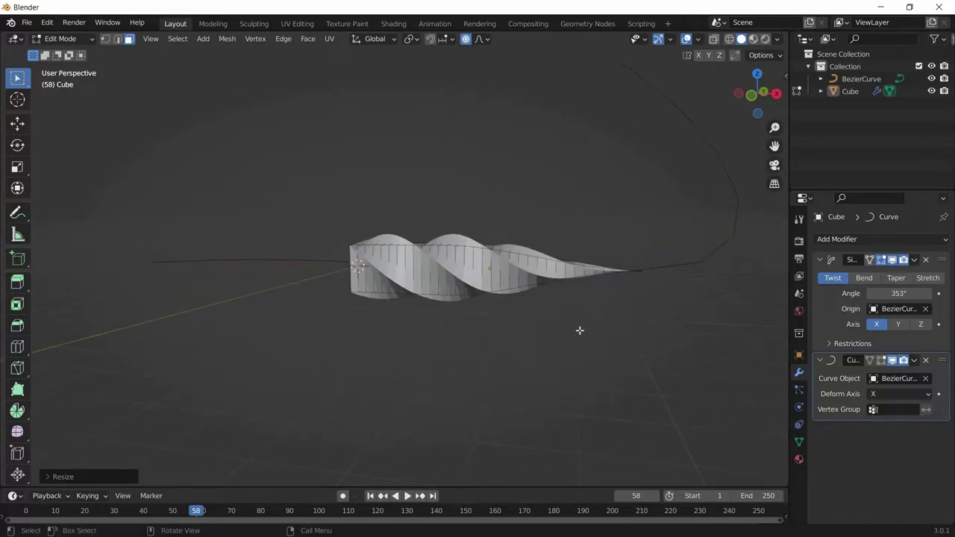
pyautogui.moveTo(436, 283); pyautogui.dragTo(479, 268, button='middle')
# - Select all linked faces of the bar, turn off proportional editing, and scale them down on all axes except X
pyautogui.click(479, 268)
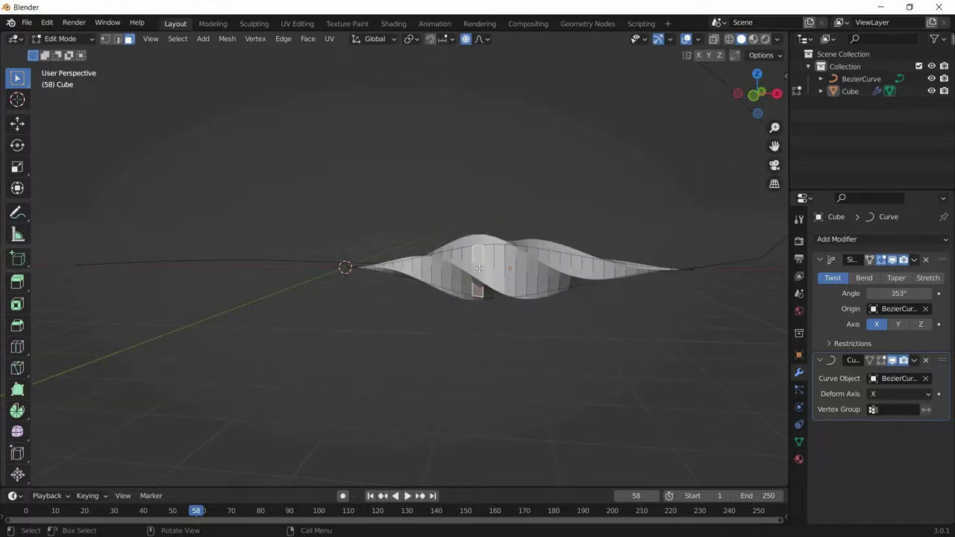
pyautogui.press('l')
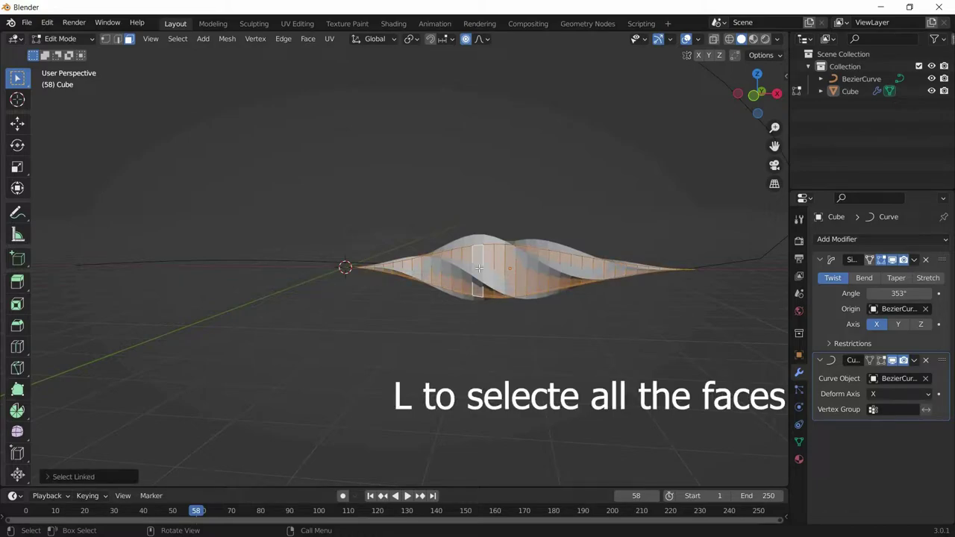
pyautogui.click(462, 340)
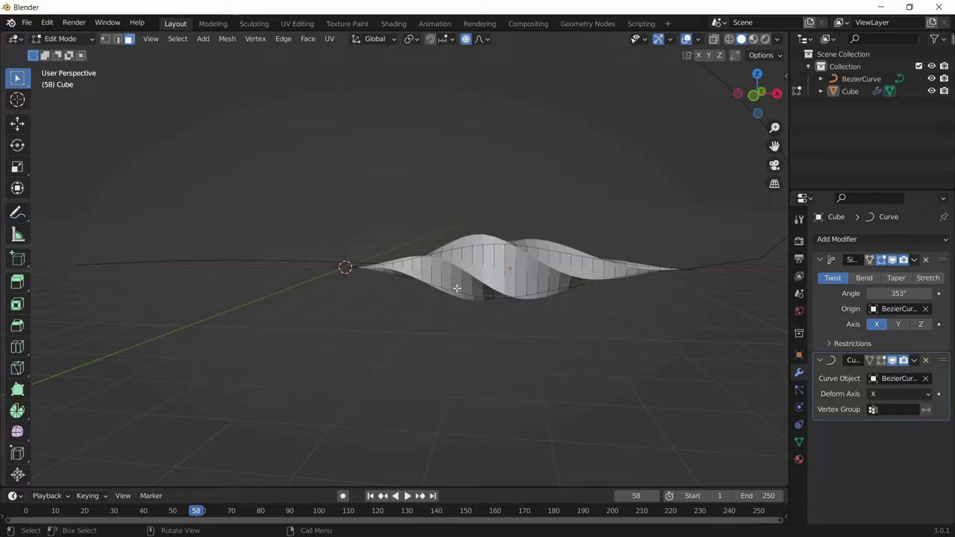
pyautogui.click(490, 263)
pyautogui.hotkey('ctrl', 'l')
pyautogui.moveTo(491, 263); pyautogui.dragTo(516, 255, button='middle')
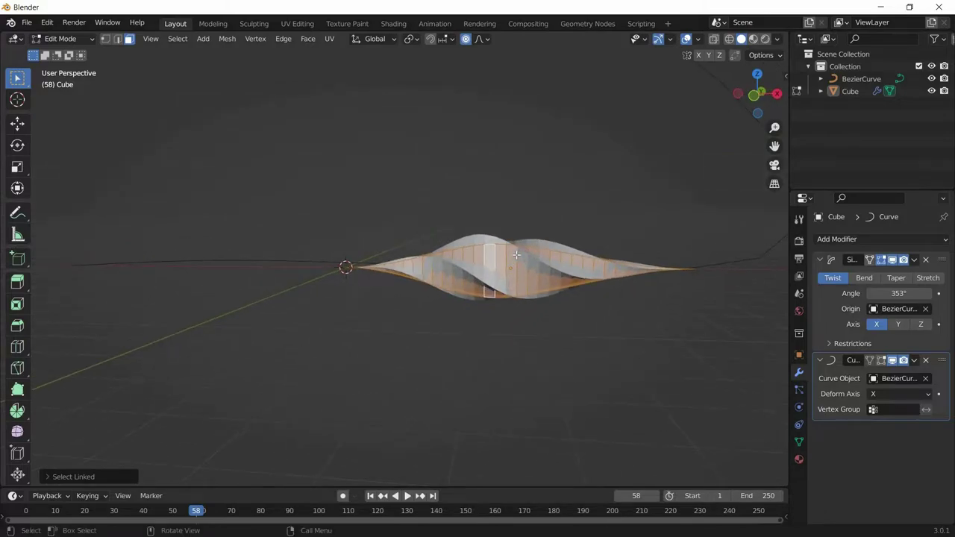
pyautogui.click(465, 40)
pyautogui.press('s')
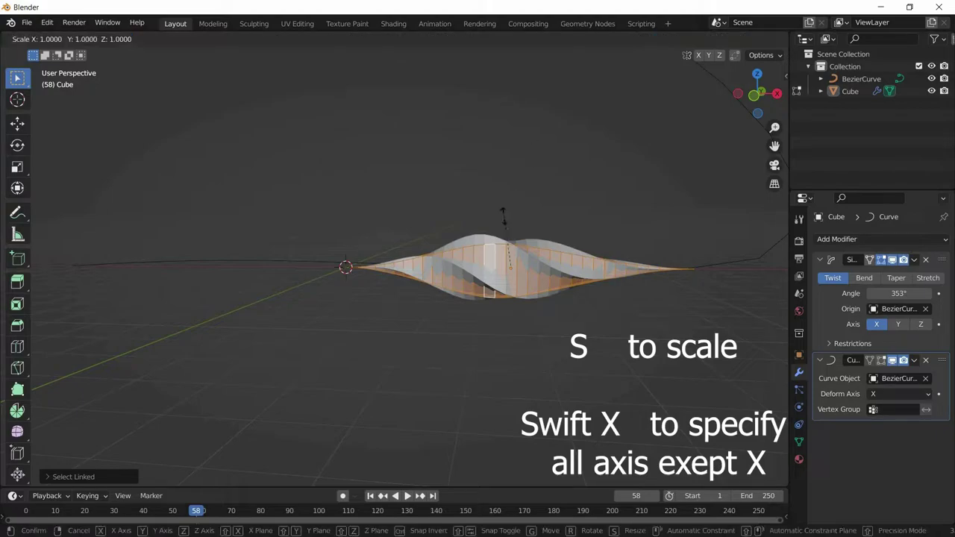
pyautogui.hotkey('shift', 'x')
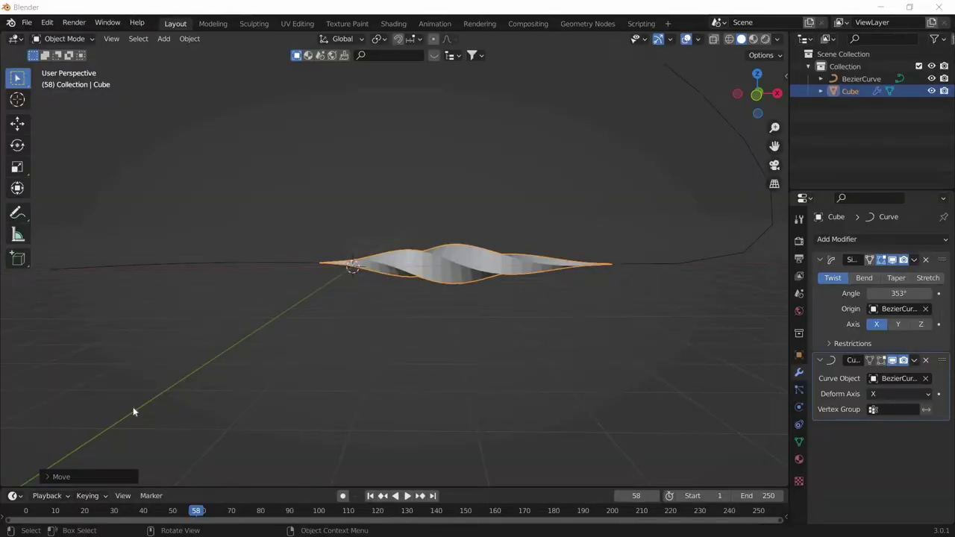
# - Set the current frame to 0 and move the tapered bar back along X to the starting end of the curve
pyautogui.hotkey('shift', 'ctrl', 'space')
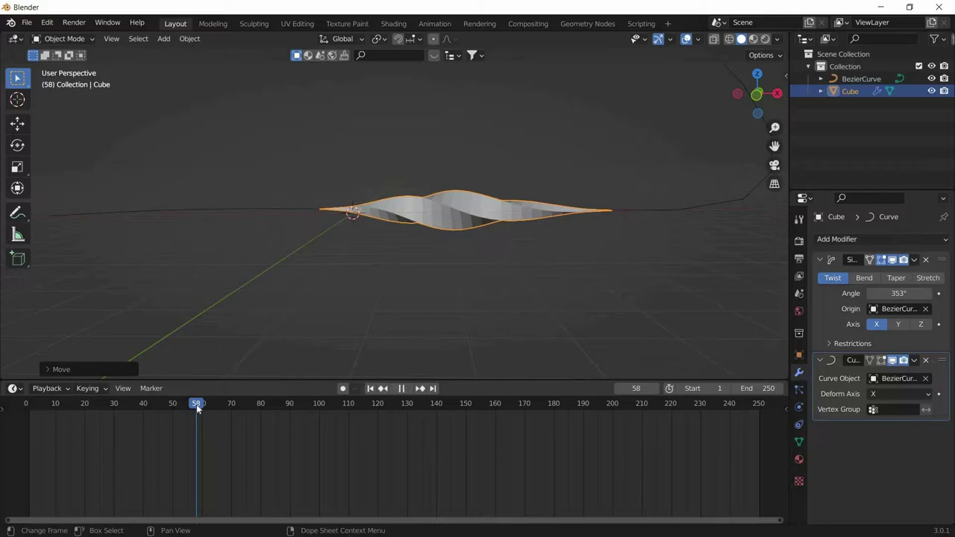
pyautogui.moveTo(63, 400); pyautogui.dragTo(26, 403)
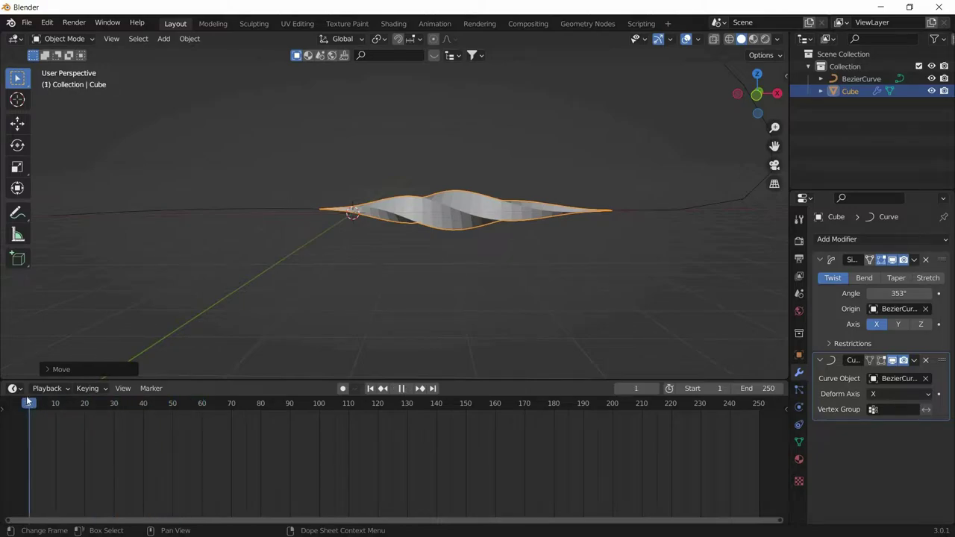
pyautogui.press('space')
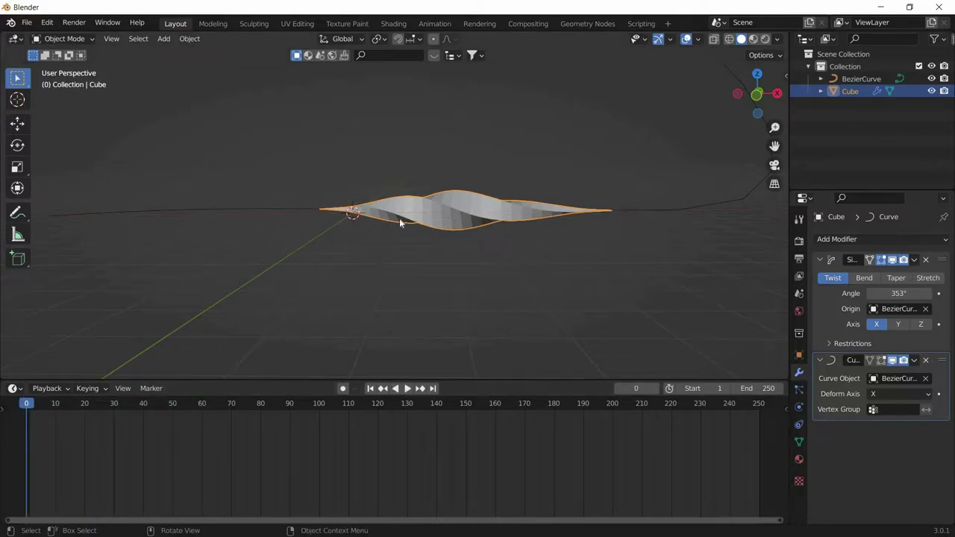
pyautogui.press('g')
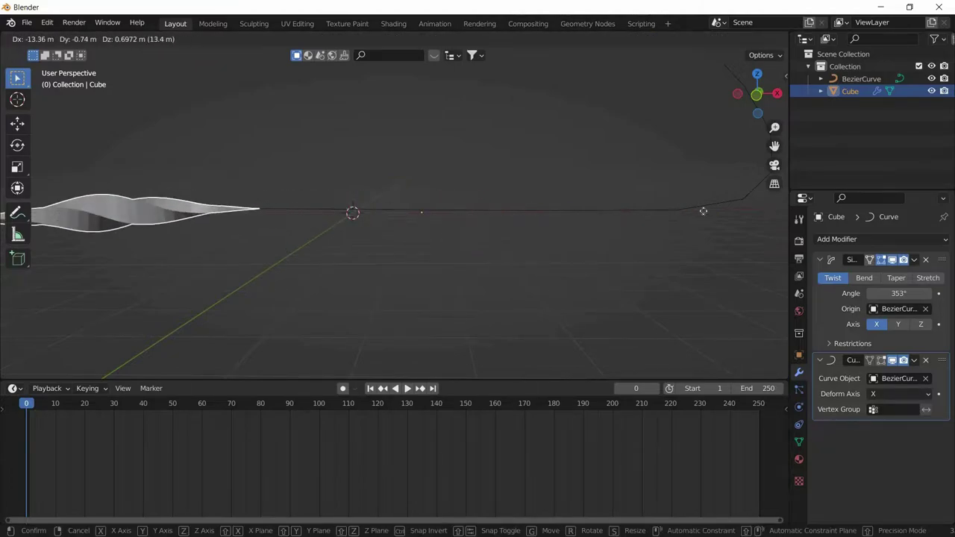
pyautogui.click(550, 233)
pyautogui.keyDown('shift'); pyautogui.moveTo(550, 233); pyautogui.dragTo(299, 222, button='middle'); pyautogui.keyUp('shift')
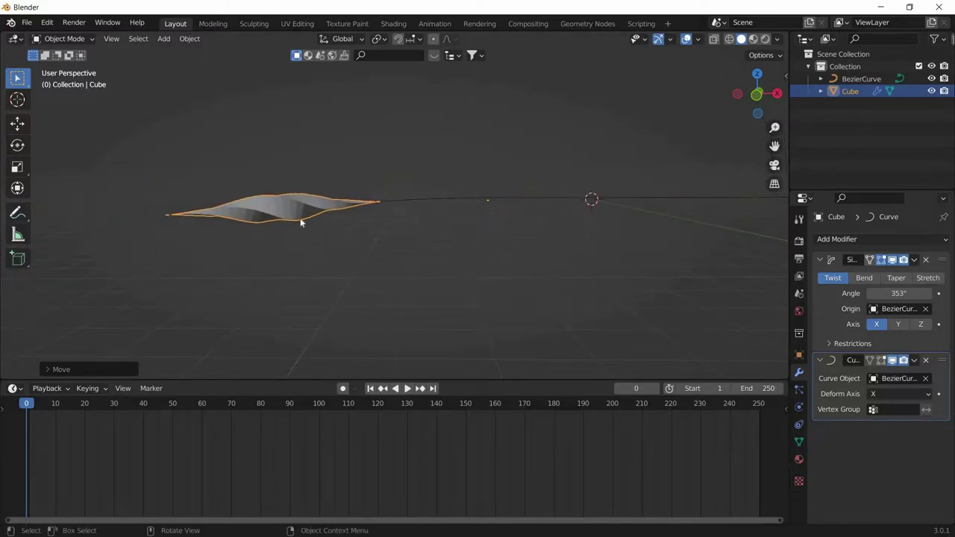
# - Insert a Location keyframe for the bar at frame 0
pyautogui.press('i')
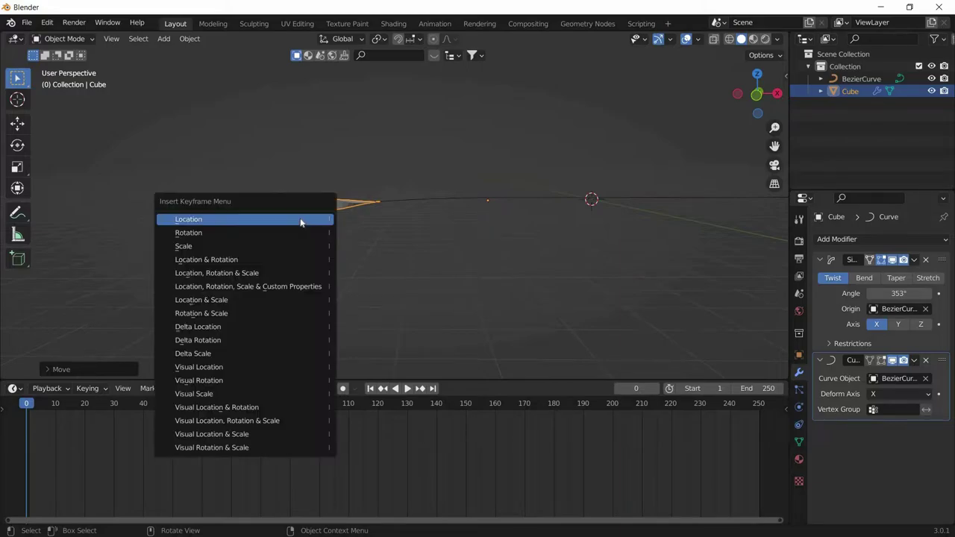
pyautogui.click(280, 232)
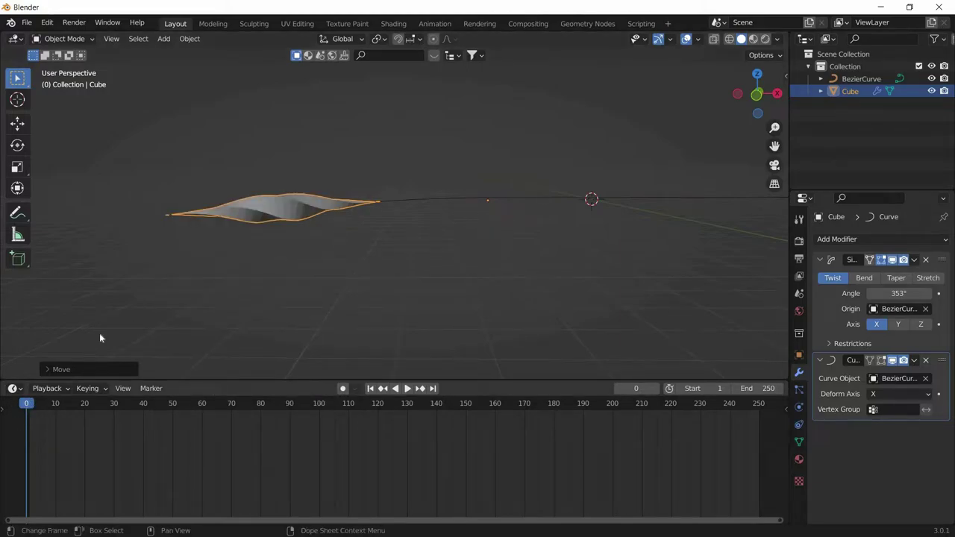
pyautogui.press('i')
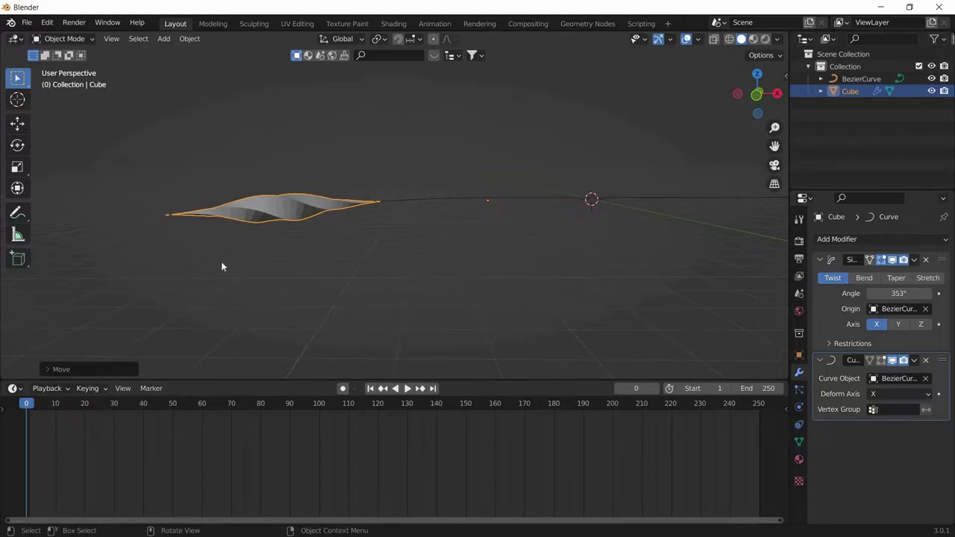
pyautogui.press('i')
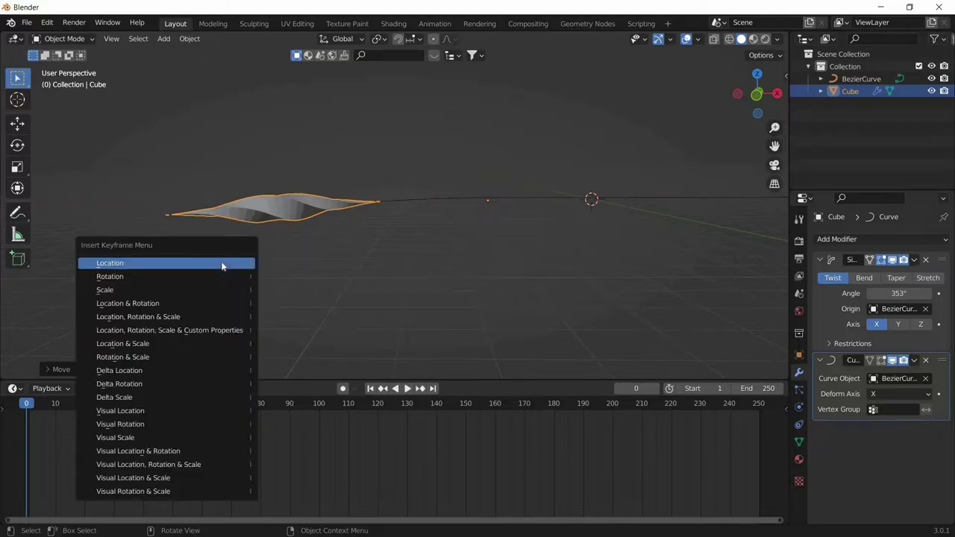
pyautogui.click(221, 266)
# - Advance to frame 4 to check the keyframe in the timeline, and return to frame 0
pyautogui.press('Right')
pyautogui.press('Right')
pyautogui.press('Right')
pyautogui.press('Right')
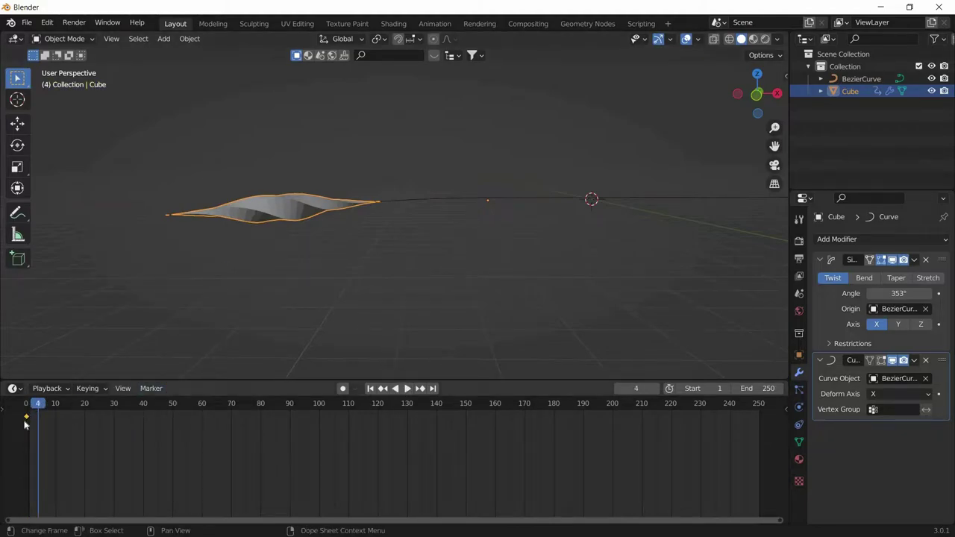
pyautogui.moveTo(37, 406); pyautogui.dragTo(27, 405)
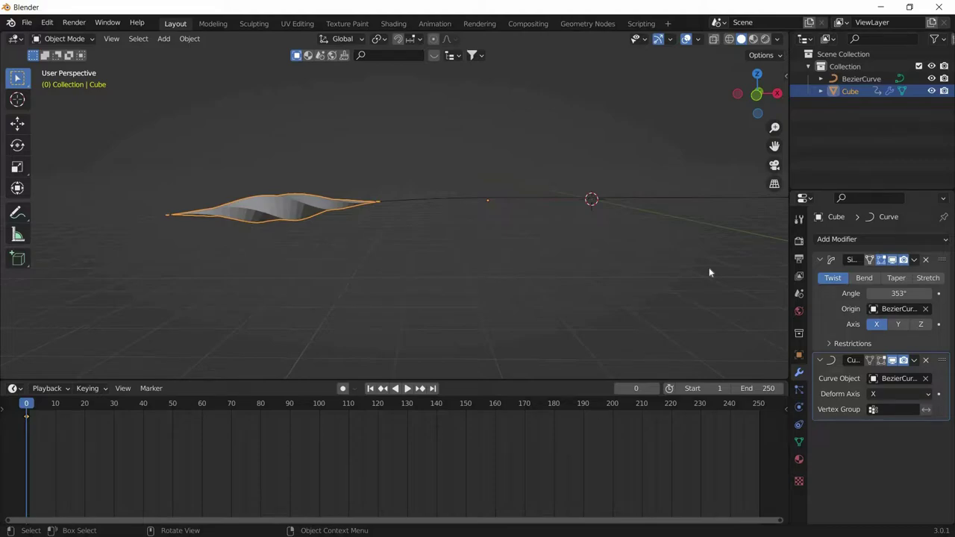
# - Set the scene's output frame rate to 30 fps
pyautogui.click(799, 259)
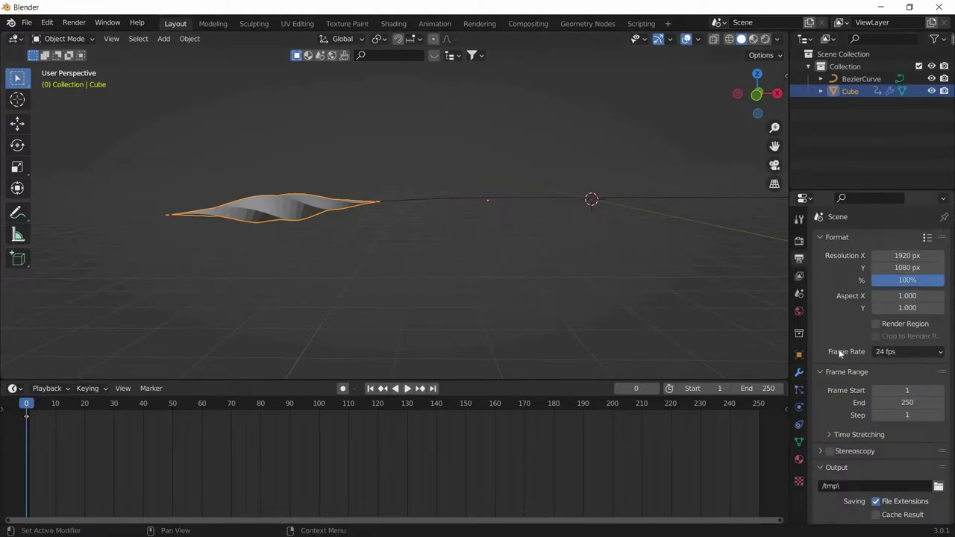
pyautogui.click(888, 354)
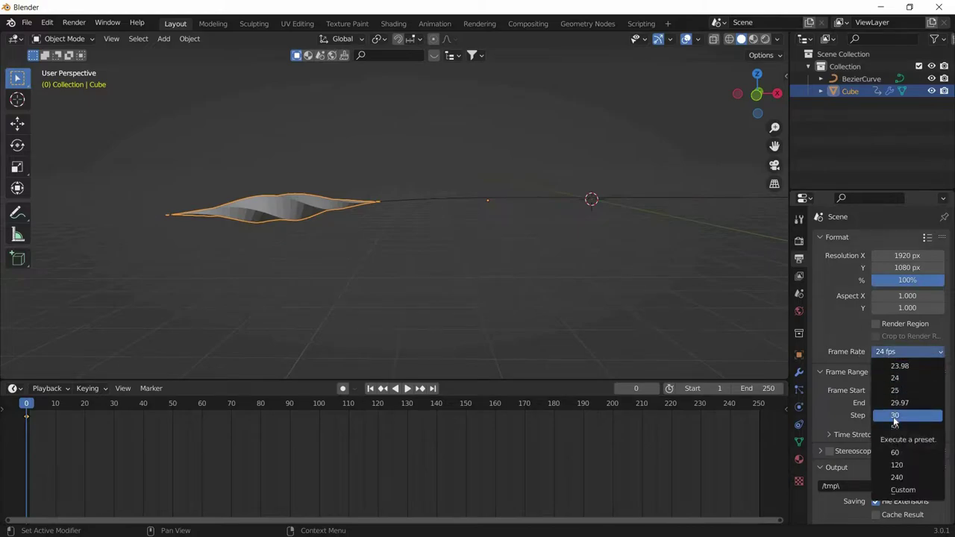
pyautogui.click(895, 418)
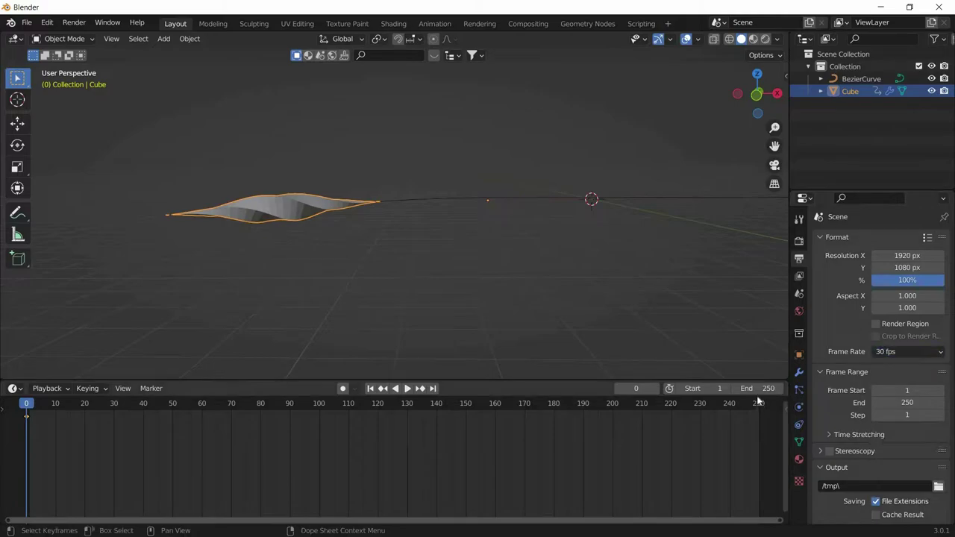
# - Set the scene's end frame to 300 and make frame 300 the current frame
pyautogui.moveTo(908, 402); pyautogui.dragTo(947, 403)
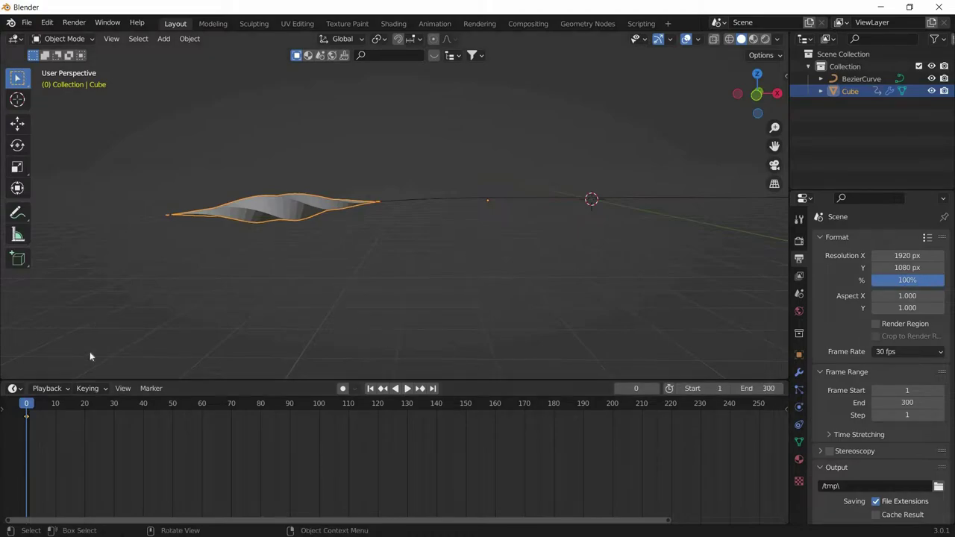
pyautogui.moveTo(26, 412); pyautogui.dragTo(774, 461)
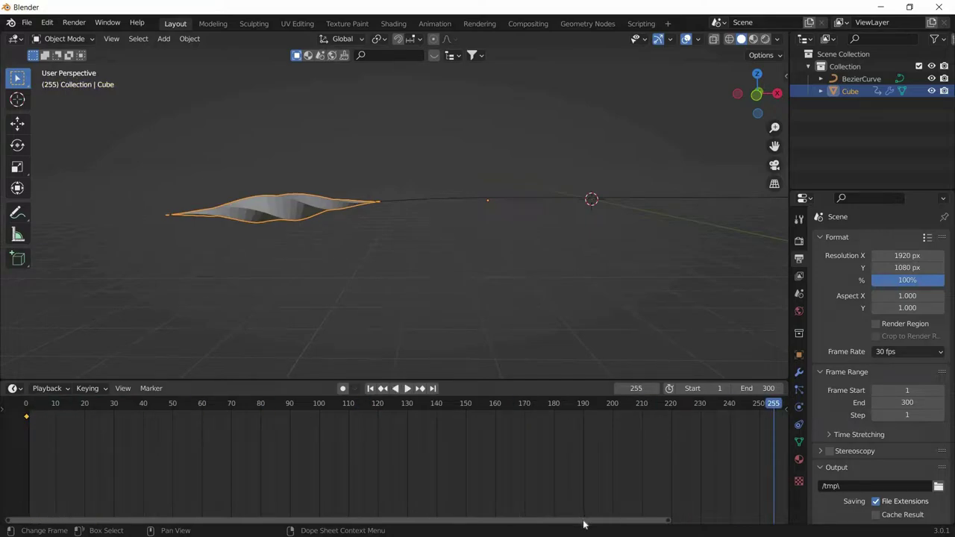
pyautogui.moveTo(584, 518); pyautogui.dragTo(648, 517)
pyautogui.hotkey('shift', 'Right')
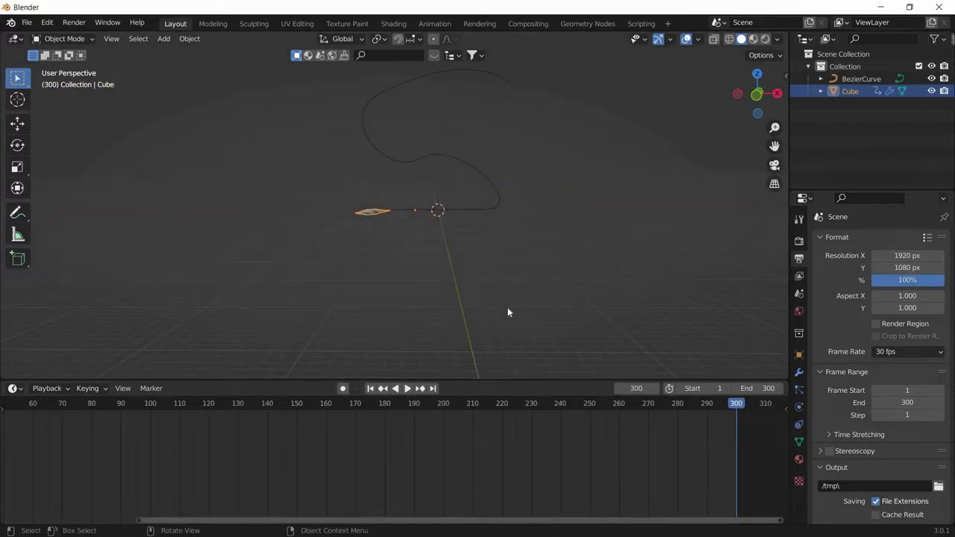
# - Move the tapered bar to the far end of the curve and insert a Location keyframe at frame 300
pyautogui.press('g')
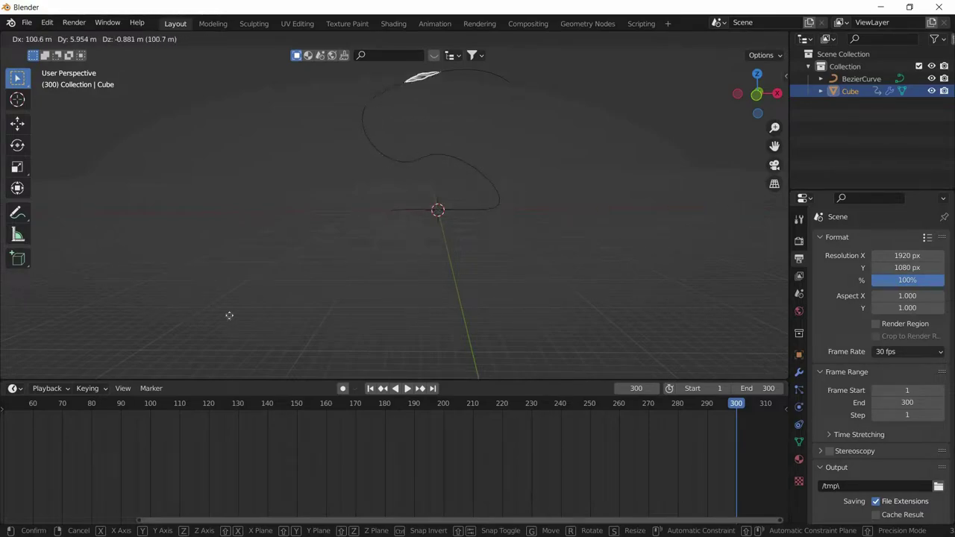
pyautogui.click(266, 332)
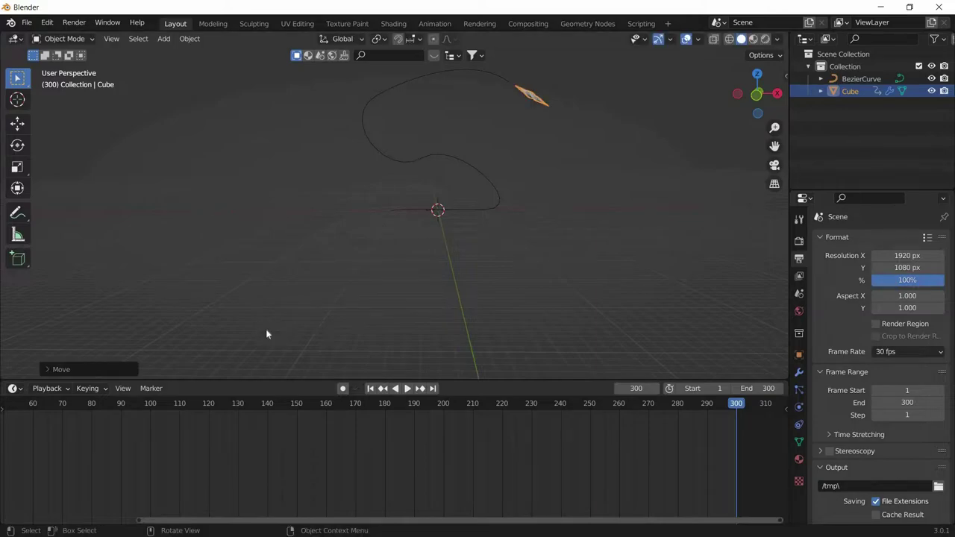
pyautogui.press('i')
pyautogui.click(267, 334)
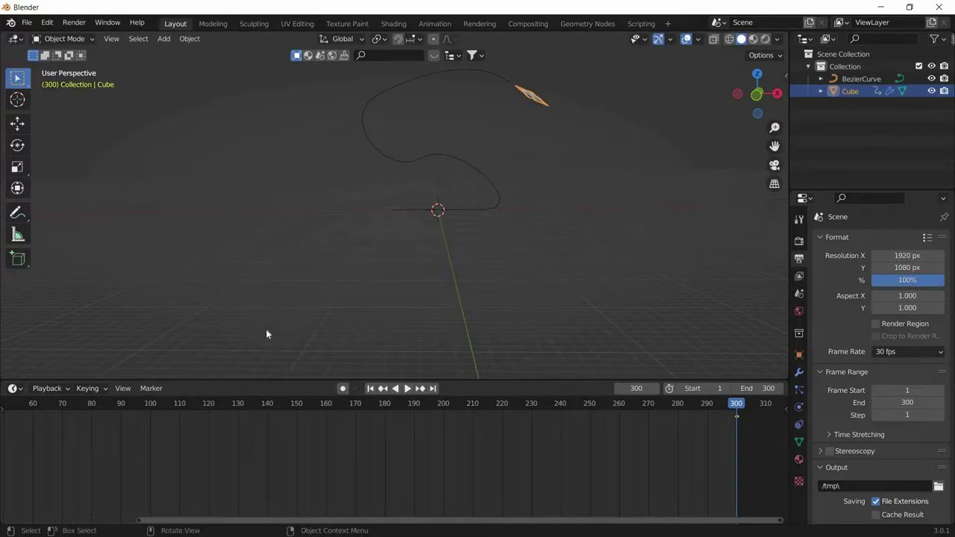
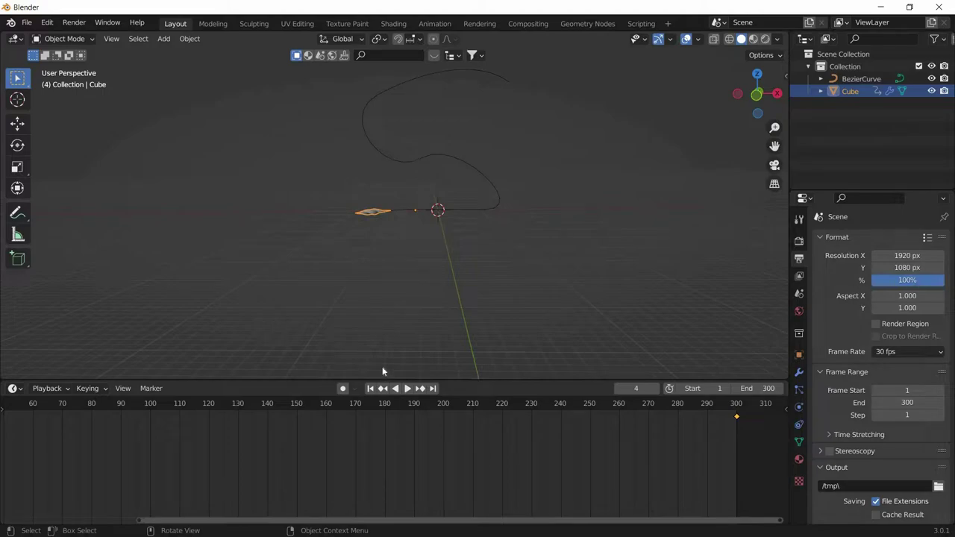
# - Split the 3D viewport vertically into two side-by-side areas and enlarge them by shrinking the timeline
pyautogui.rightClick(462, 380)
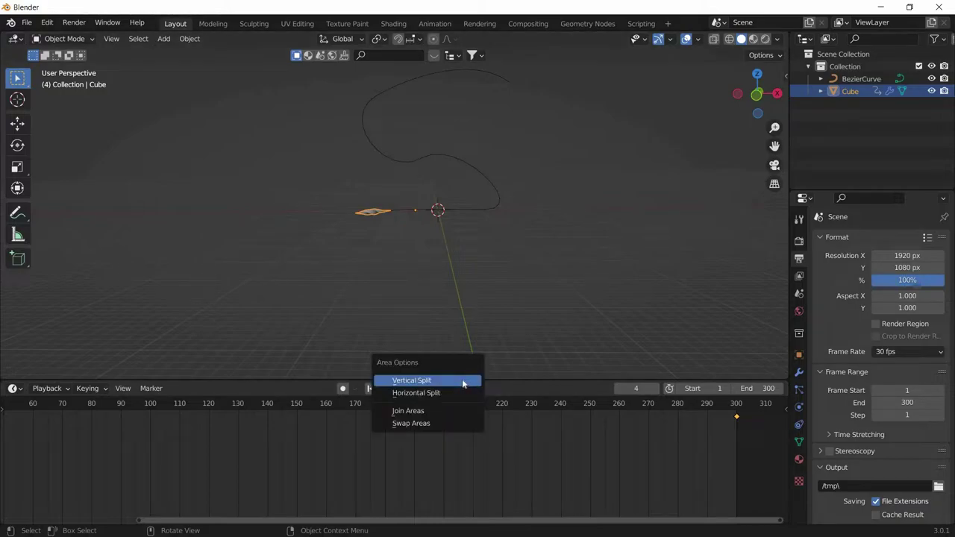
pyautogui.click(462, 380)
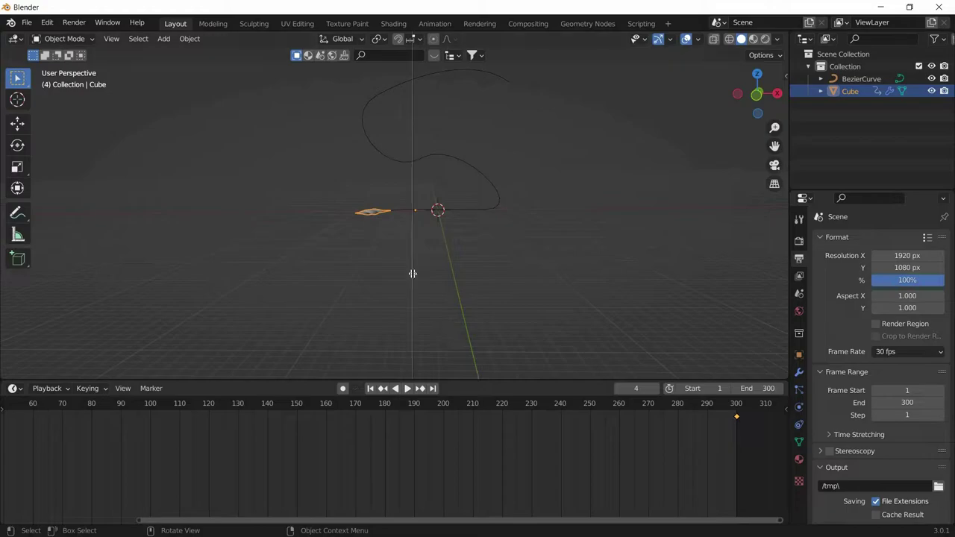
pyautogui.click(409, 272)
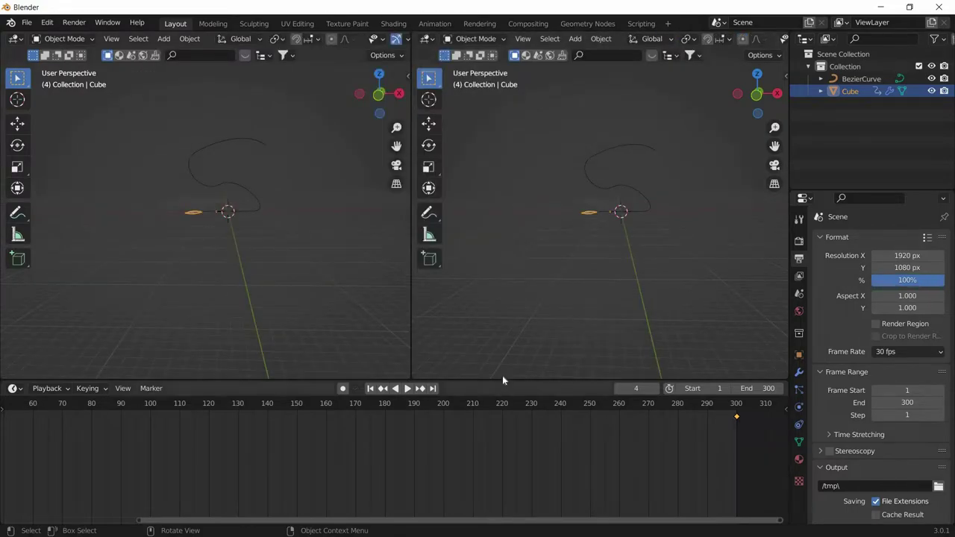
pyautogui.moveTo(506, 381); pyautogui.dragTo(498, 484)
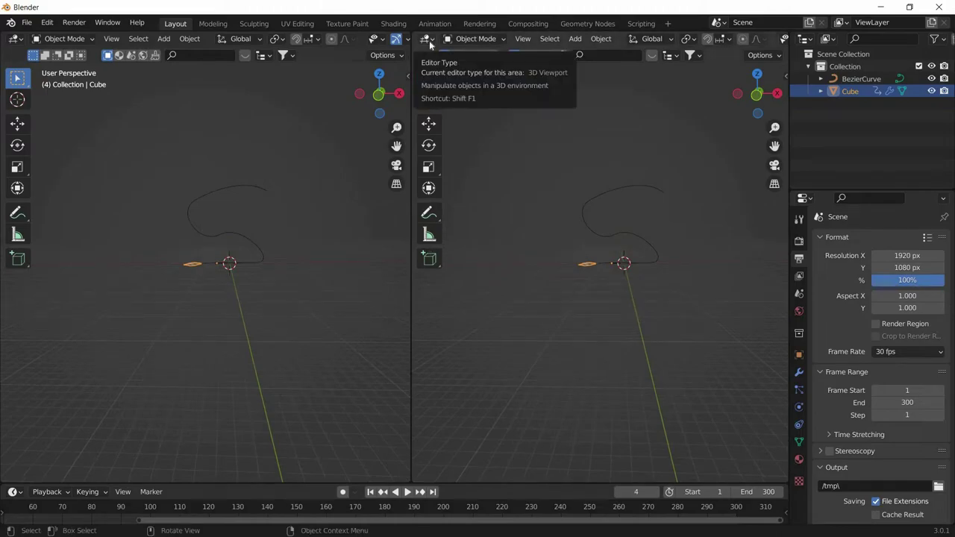
# - Change the second 3D viewport area into a Graph Editor
pyautogui.click(429, 41)
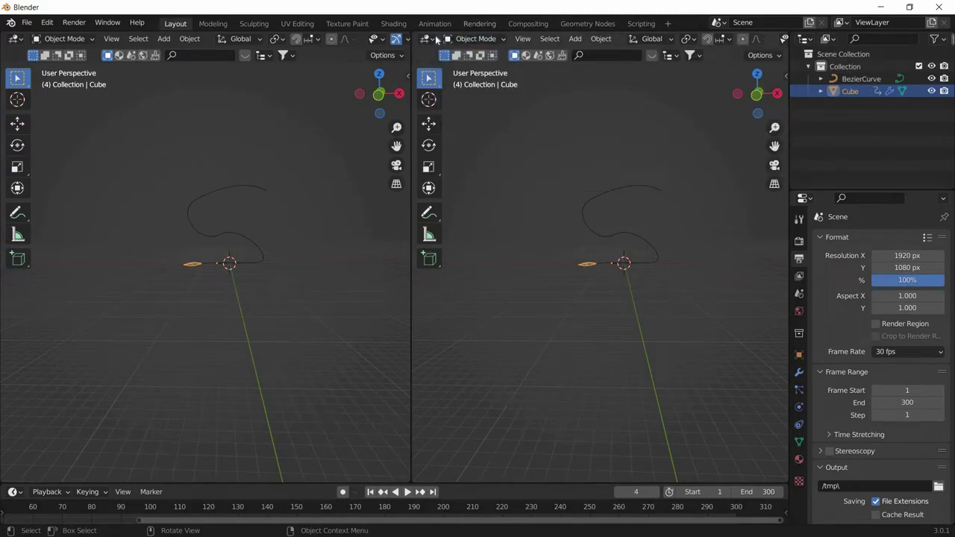
pyautogui.click(429, 39)
pyautogui.click(429, 39)
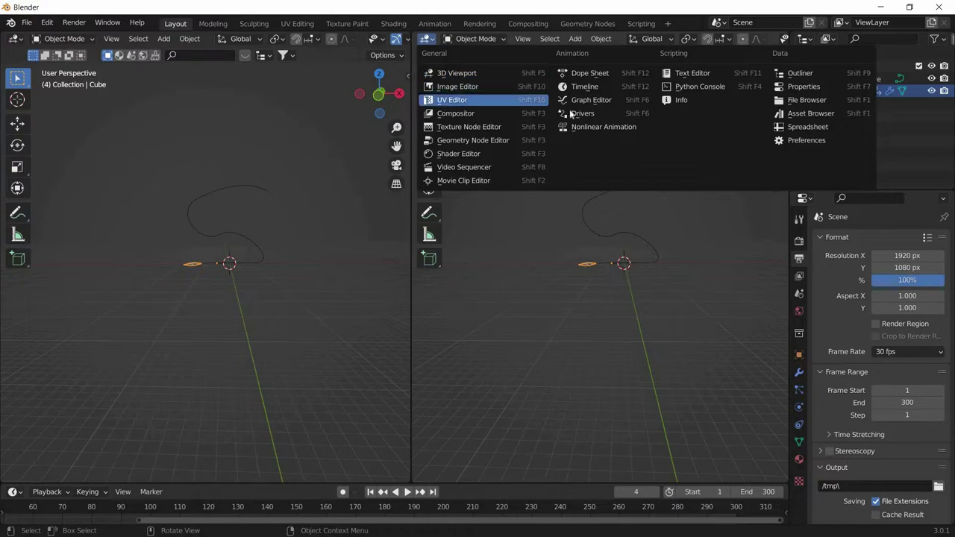
pyautogui.click(571, 101)
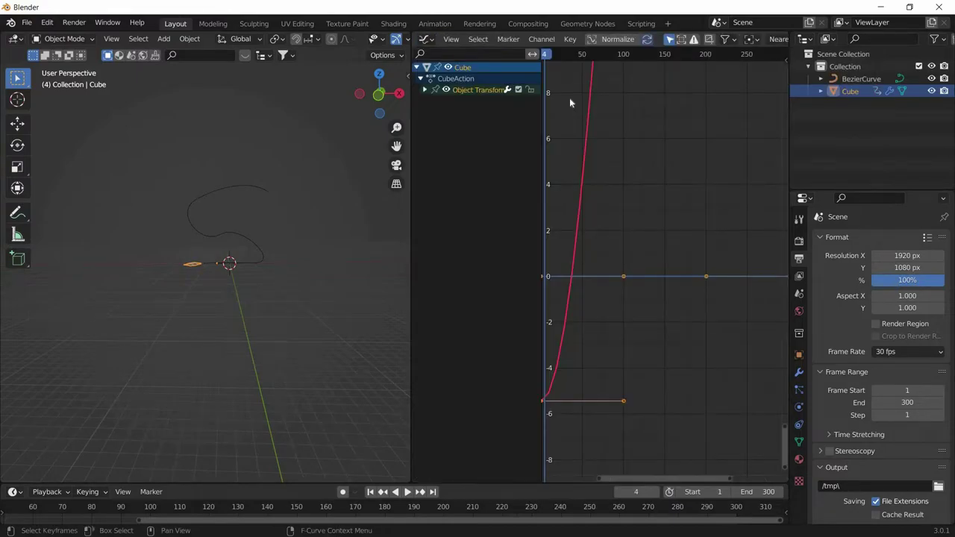
# - Select the start and end keyframes of the bar's X location curve and set their handle type to Vector
pyautogui.scroll(-5, 614, 160)
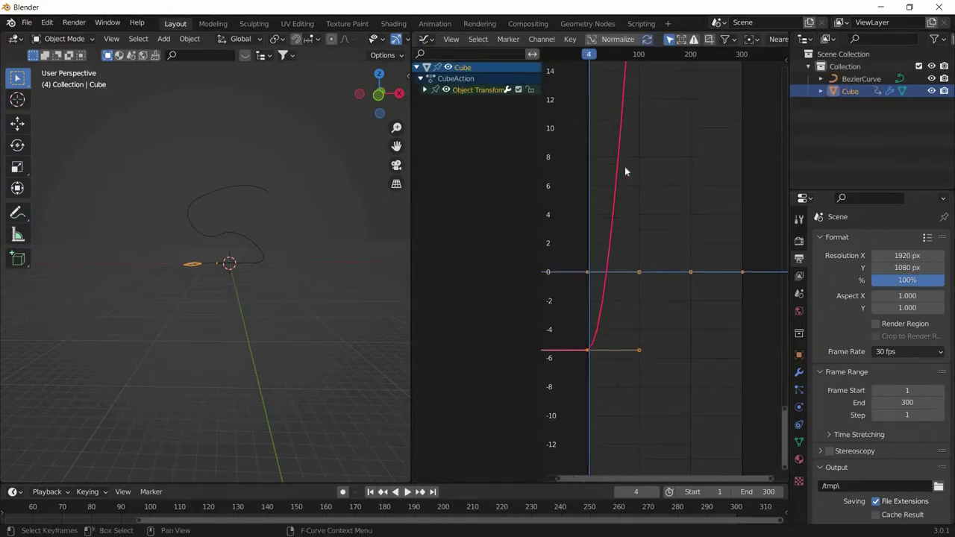
pyautogui.moveTo(784, 412); pyautogui.dragTo(784, 258)
pyautogui.scroll(-5, 732, 294)
pyautogui.scroll(-5, 732, 294)
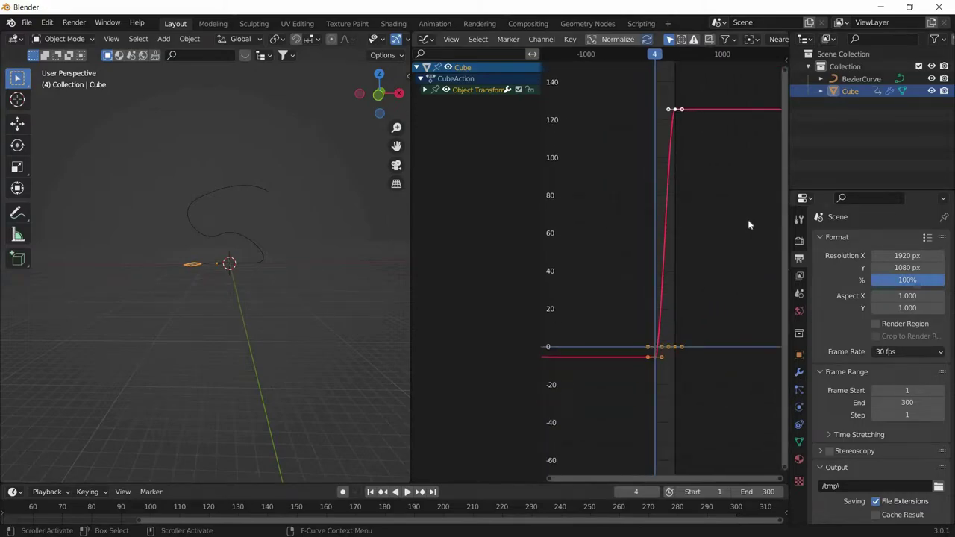
pyautogui.click(686, 156)
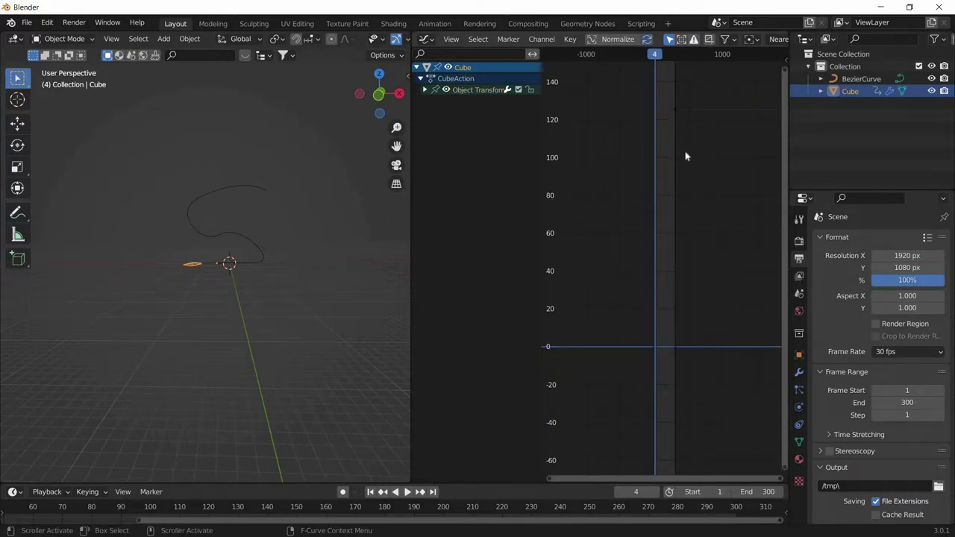
pyautogui.click(674, 108)
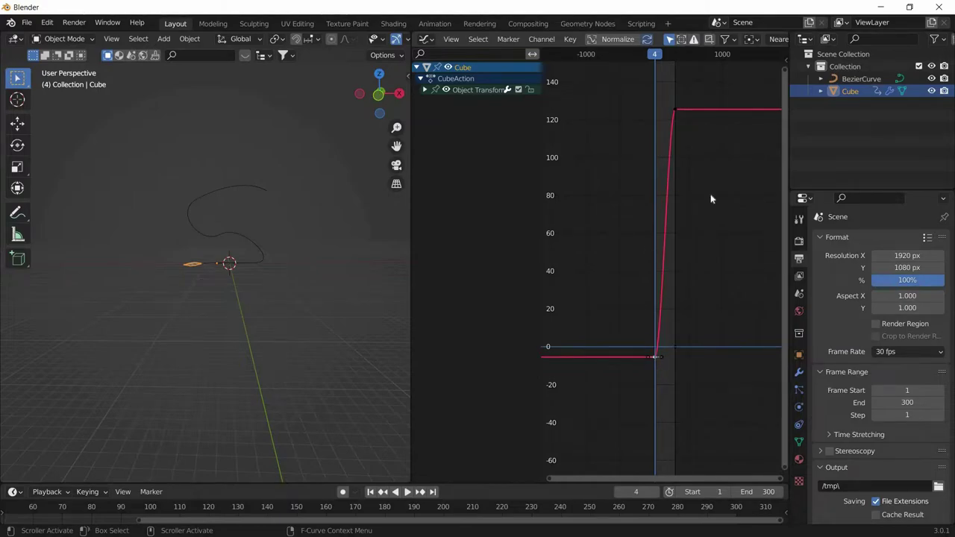
pyautogui.click(662, 131)
pyautogui.click(675, 110)
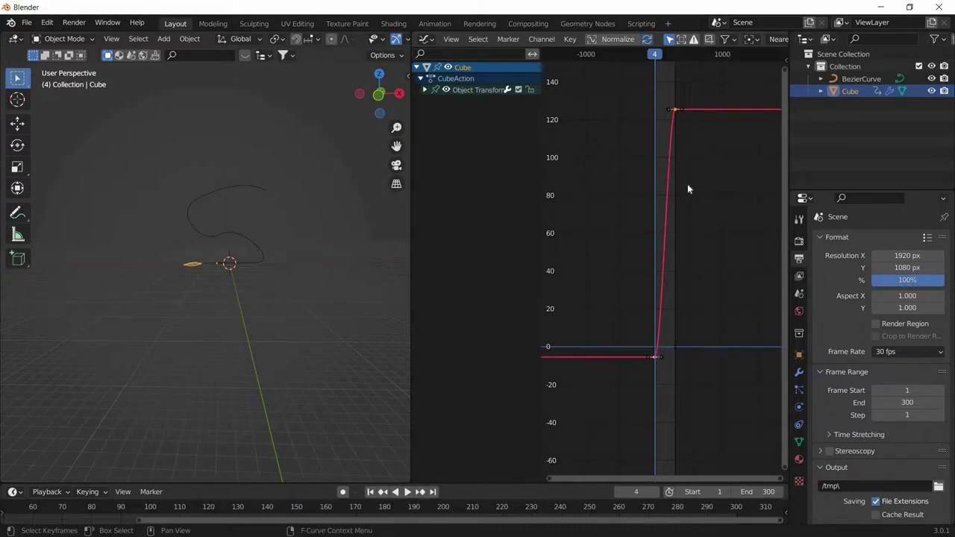
pyautogui.click(684, 160)
pyautogui.click(674, 111)
pyautogui.click(655, 357)
pyautogui.press('v')
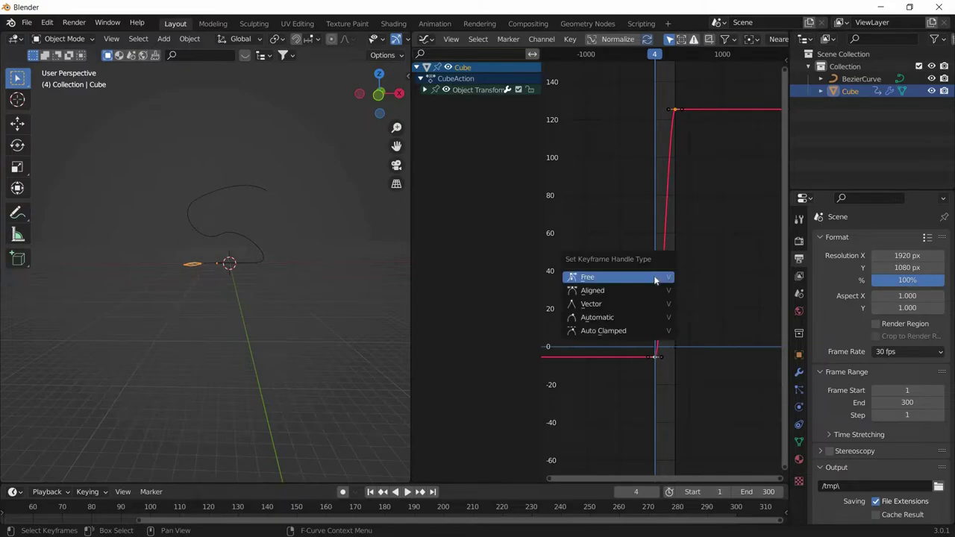
pyautogui.click(595, 305)
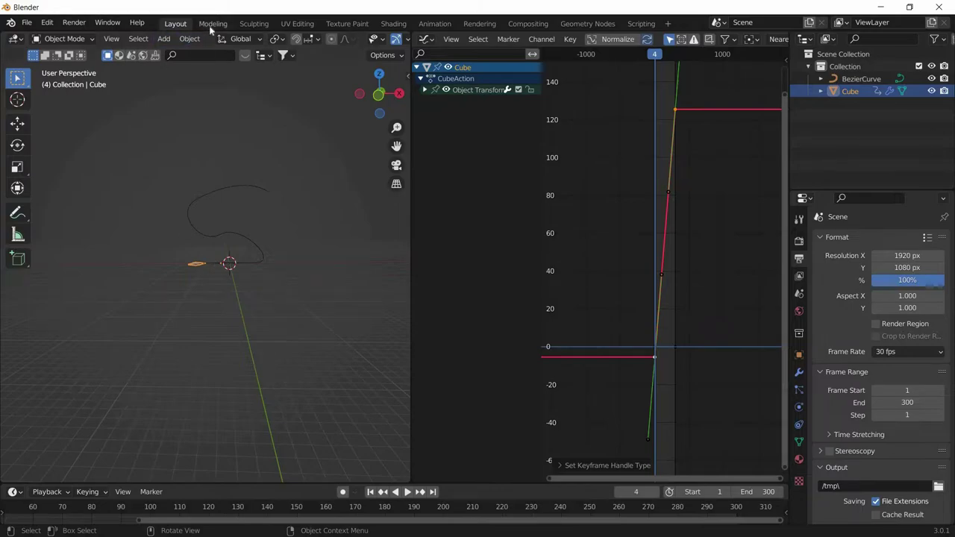
# - Play the animation to check that the bar travels along the curve at constant speed, and stop playback
pyautogui.press('space')
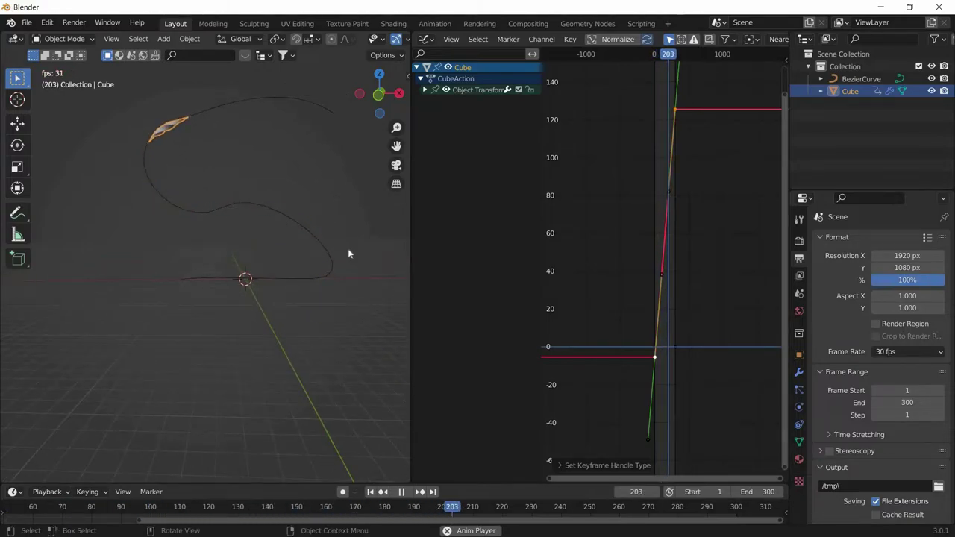
pyautogui.press('space')
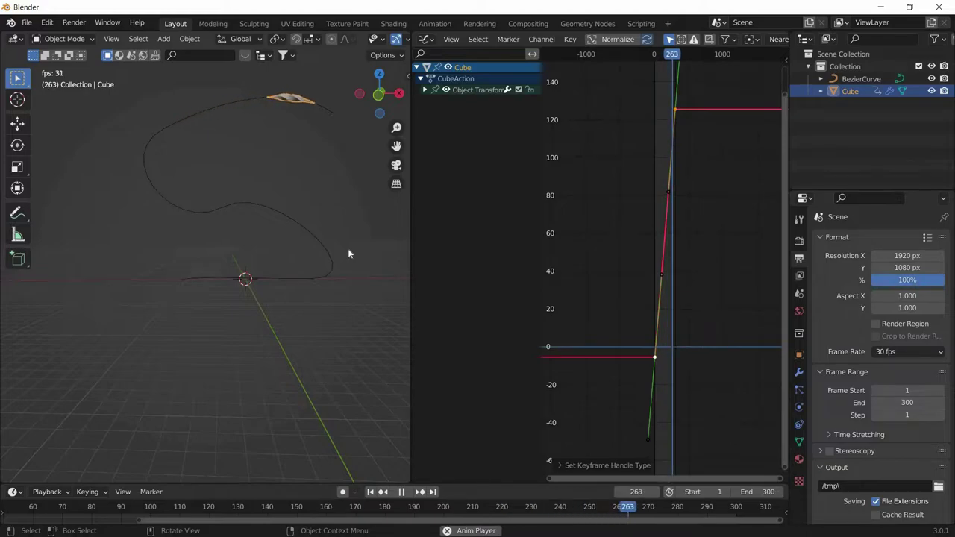
# - Join the Graph Editor area back into the 3D viewport and replay the animation in the full-width view
pyautogui.rightClick(410, 287)
pyautogui.click(388, 321)
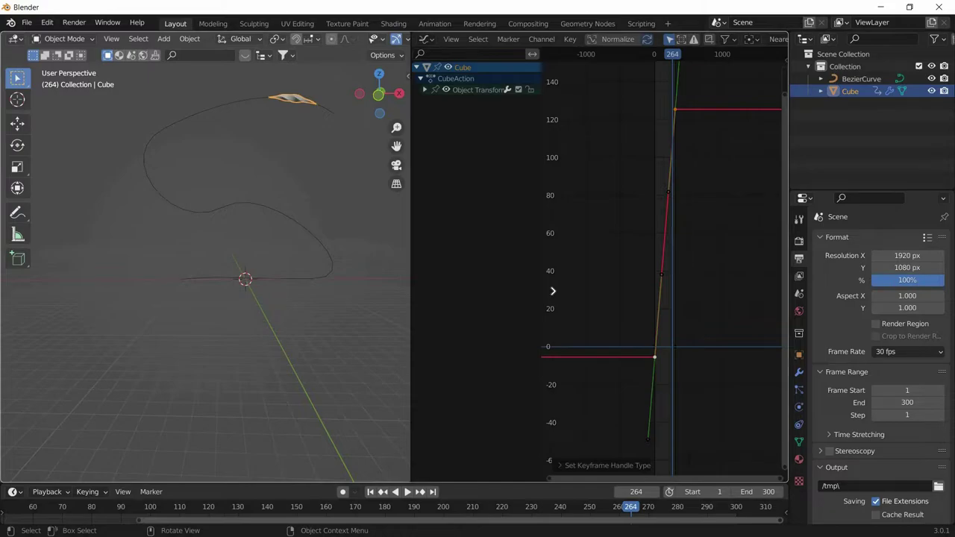
pyautogui.click(553, 290)
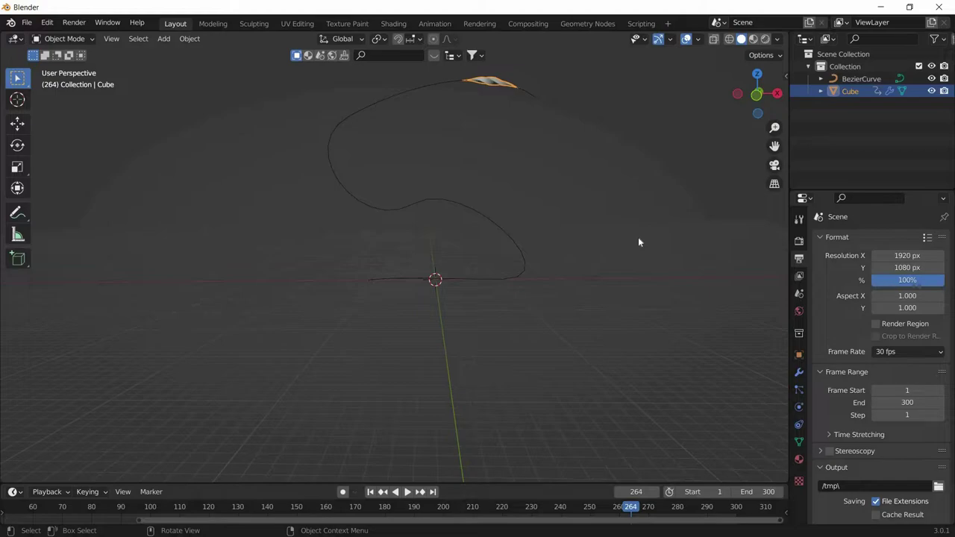
pyautogui.press('space')
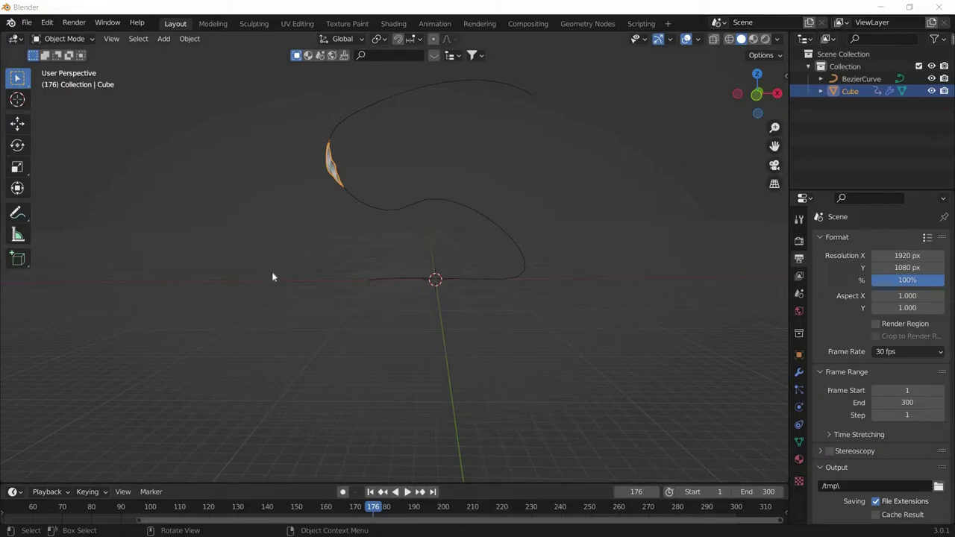
pyautogui.click(333, 170)
pyautogui.press('g')
pyautogui.click(335, 177)
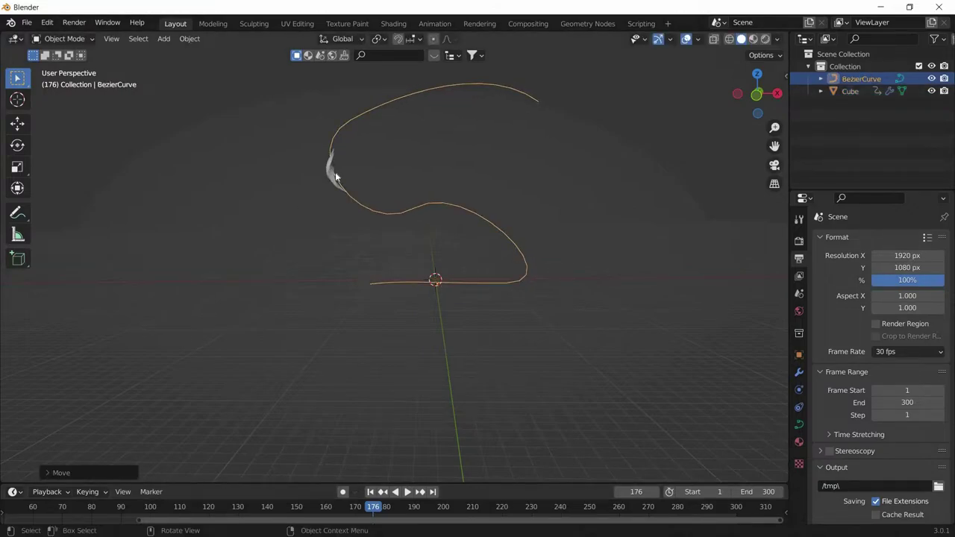
# - Select the tapered bar and move it along X back to the starting end of the curve
pyautogui.click(333, 171)
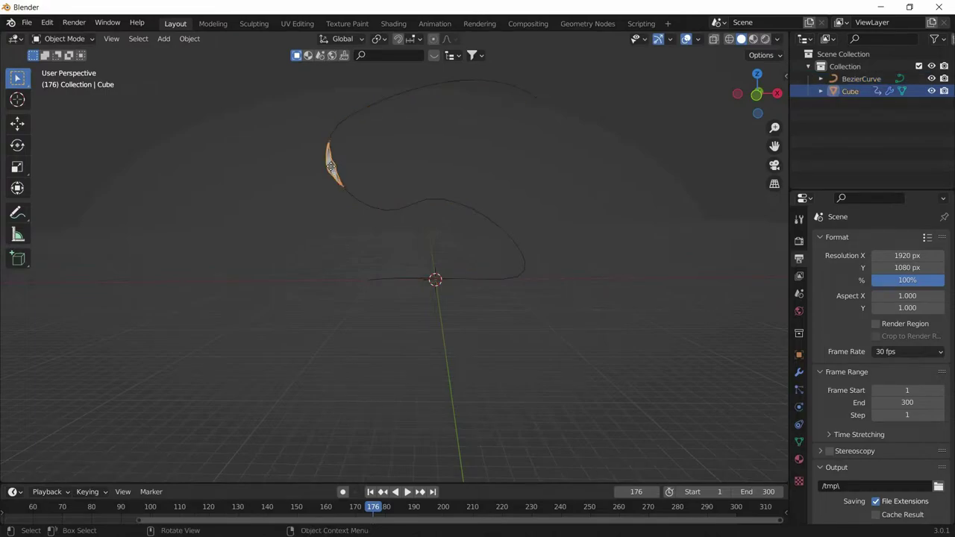
pyautogui.press('g')
pyautogui.press('x')
pyautogui.click(597, 254)
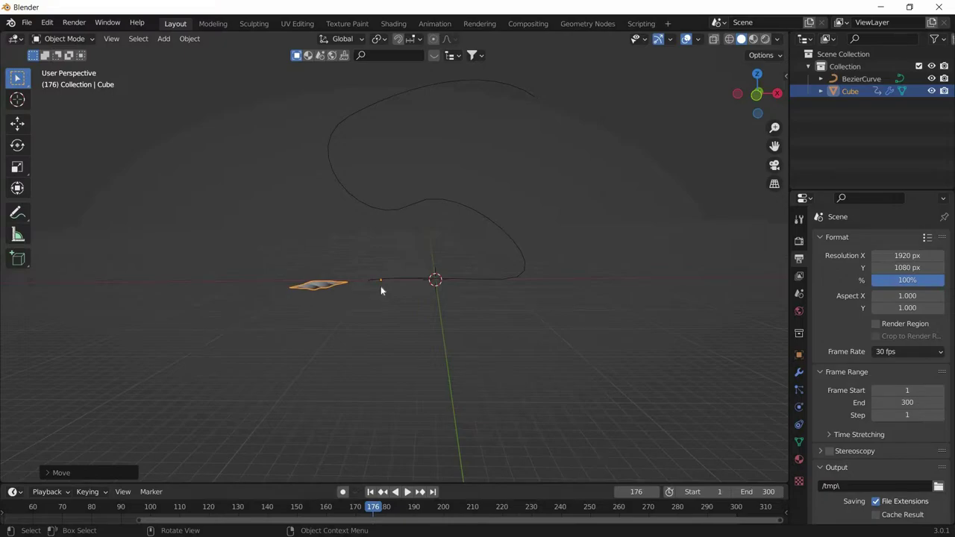
# - Open the tapered bar's mesh in Edit Mode and look at it end-on in the Right Orthographic view
pyautogui.press('Tab')
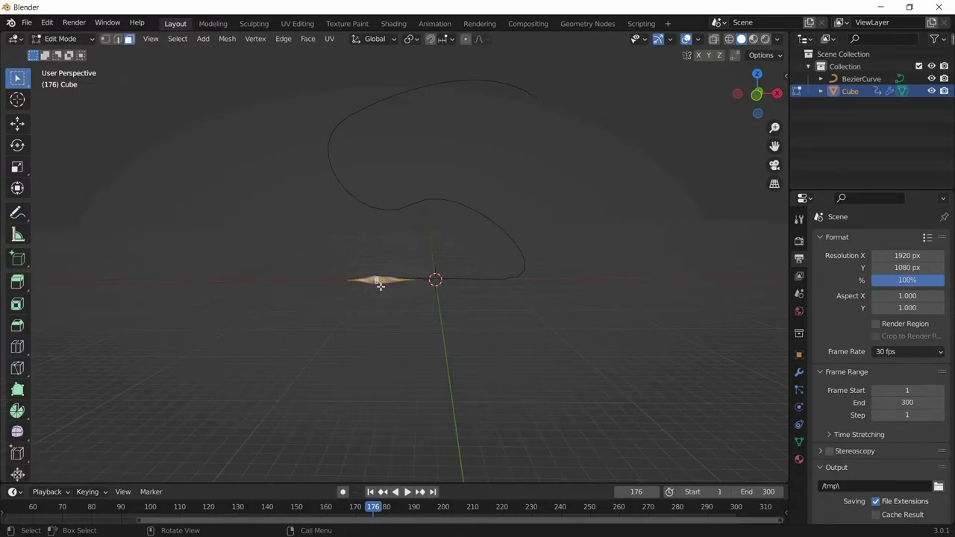
pyautogui.scroll(4, 380, 285)
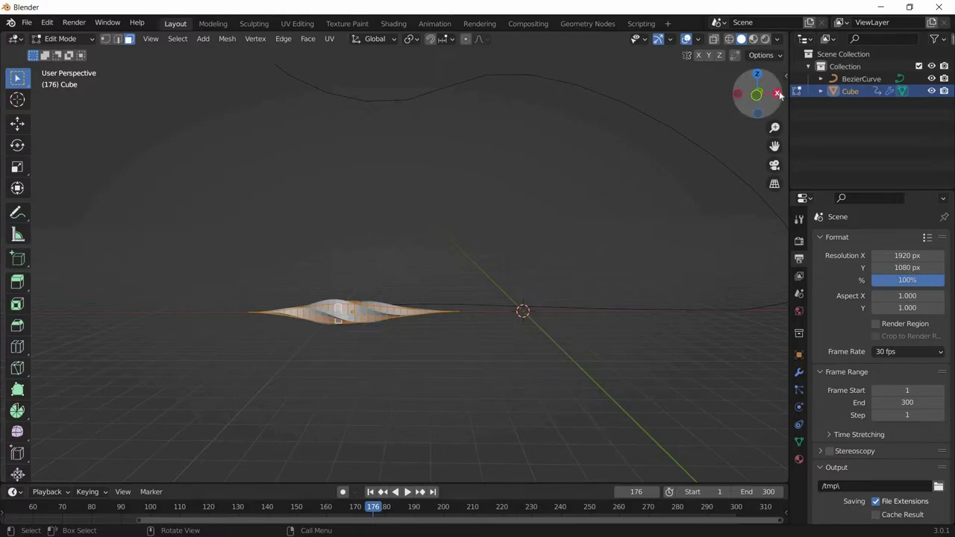
pyautogui.moveTo(772, 100); pyautogui.dragTo(710, 163)
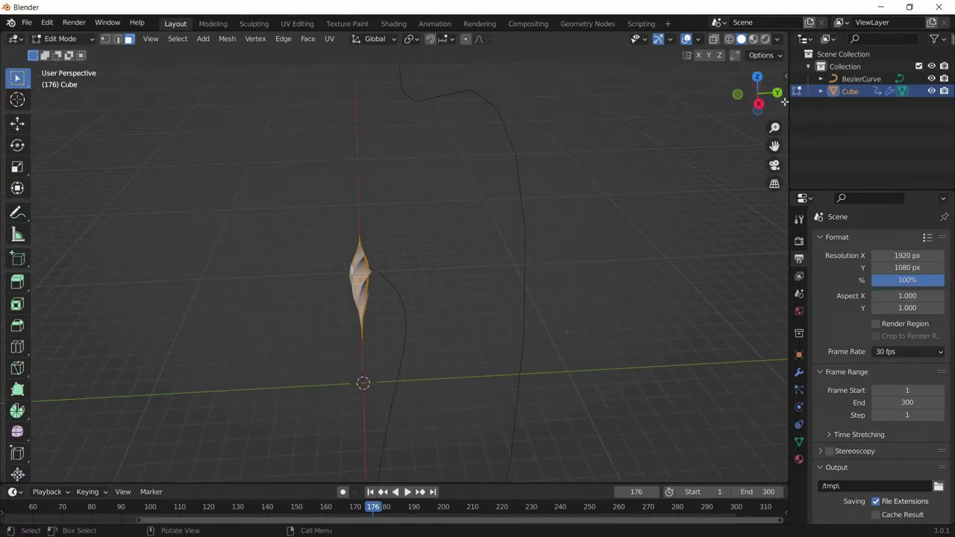
pyautogui.click(759, 104)
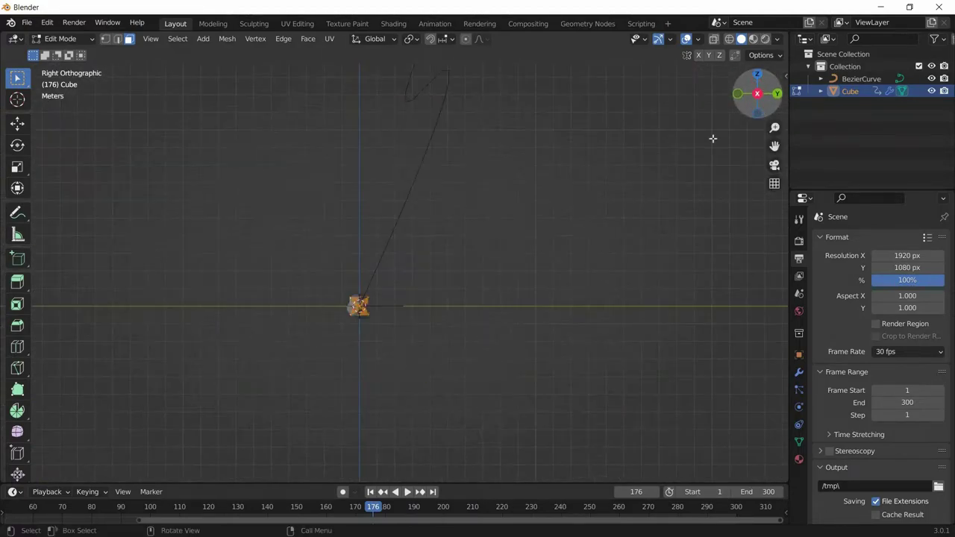
pyautogui.scroll(4, 303, 309)
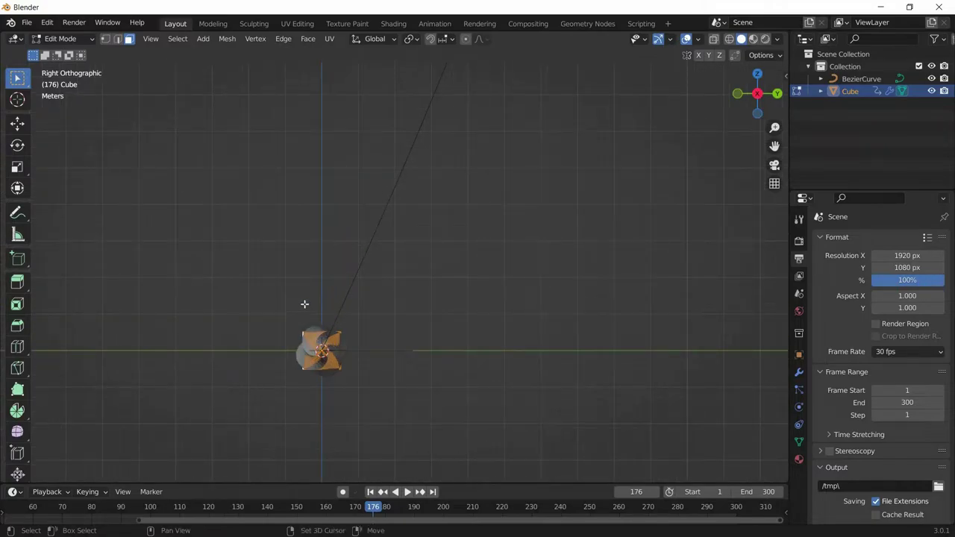
pyautogui.keyDown('shift'); pyautogui.moveTo(303, 306); pyautogui.dragTo(376, 212, button='middle'); pyautogui.keyUp('shift')
pyautogui.scroll(5, 376, 212)
pyautogui.scroll(-4, 375, 212)
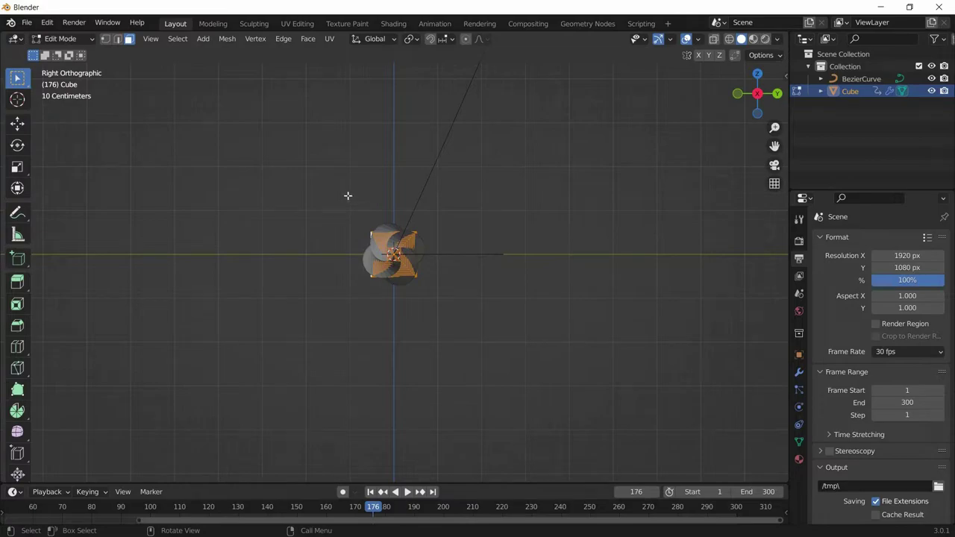
pyautogui.moveTo(306, 168); pyautogui.dragTo(434, 173)
pyautogui.moveTo(502, 163)
pyautogui.mouseDown()
pyautogui.moveTo(494, 359)
pyautogui.moveTo(483, 365)
pyautogui.moveTo(325, 349)
pyautogui.moveTo(296, 335)
pyautogui.moveTo(313, 167)
pyautogui.mouseUp()
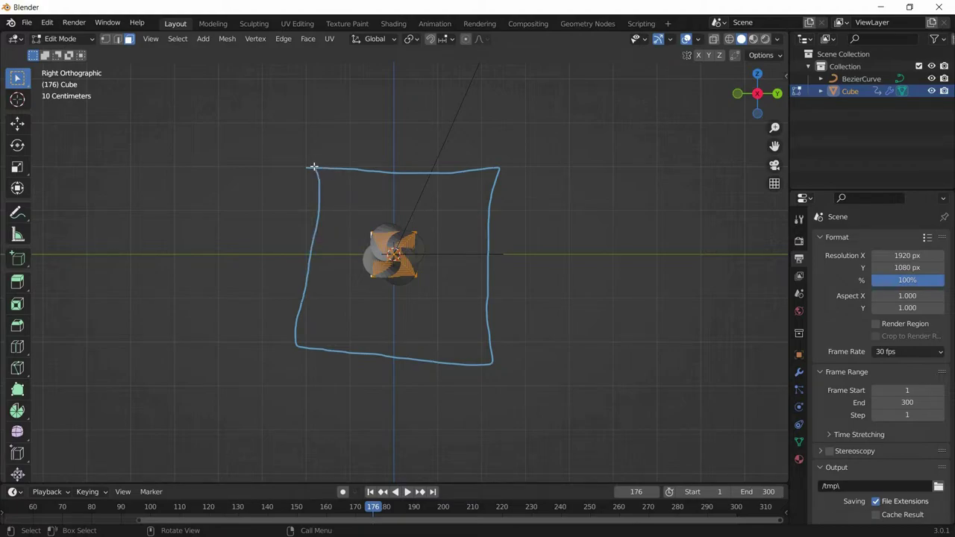
pyautogui.moveTo(314, 167)
pyautogui.keyDown('ctrl'); pyautogui.mouseDown()
pyautogui.moveTo(283, 320)
pyautogui.moveTo(313, 250)
pyautogui.moveTo(293, 302)
pyautogui.moveTo(388, 356)
pyautogui.moveTo(511, 363)
pyautogui.moveTo(491, 256)
pyautogui.moveTo(502, 164)
pyautogui.moveTo(320, 162)
pyautogui.moveTo(339, 165)
pyautogui.mouseUp(); pyautogui.keyUp('ctrl')
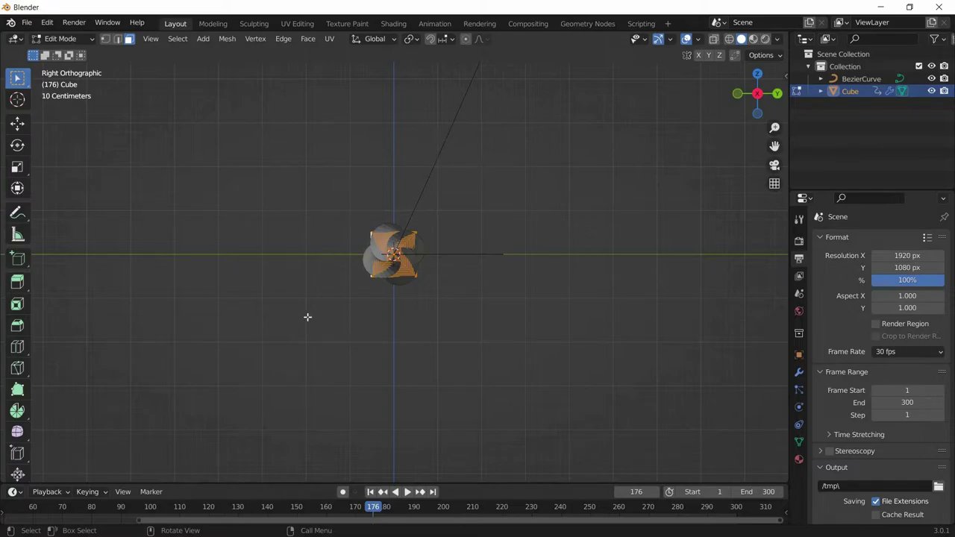
# - Duplicate the bar's entire linked mesh in the Right Orthographic view, offsetting the copy -1.5 m along Y and 1.5 m along Z with snapping
pyautogui.click(500, 228)
pyautogui.moveTo(537, 241); pyautogui.dragTo(564, 245, button='middle')
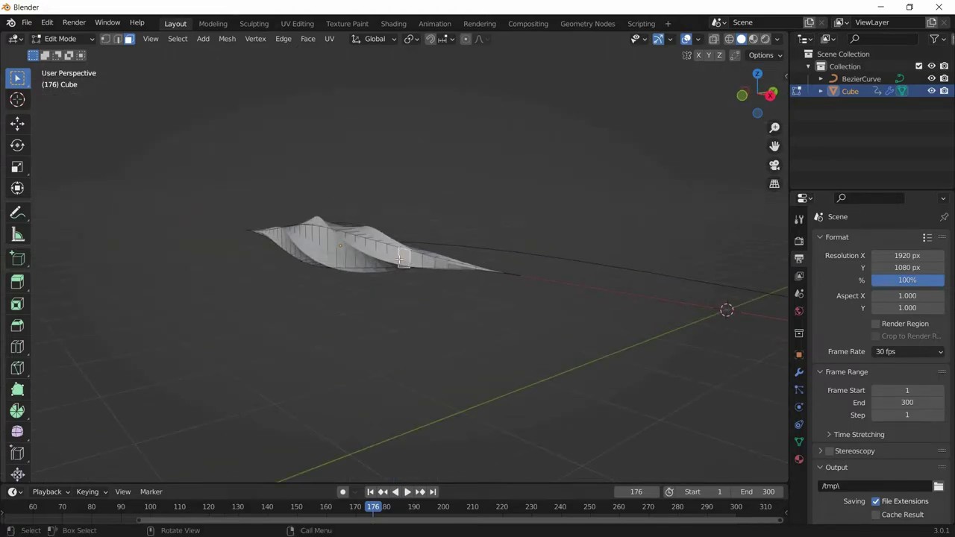
pyautogui.hotkey('ctrl', 'l')
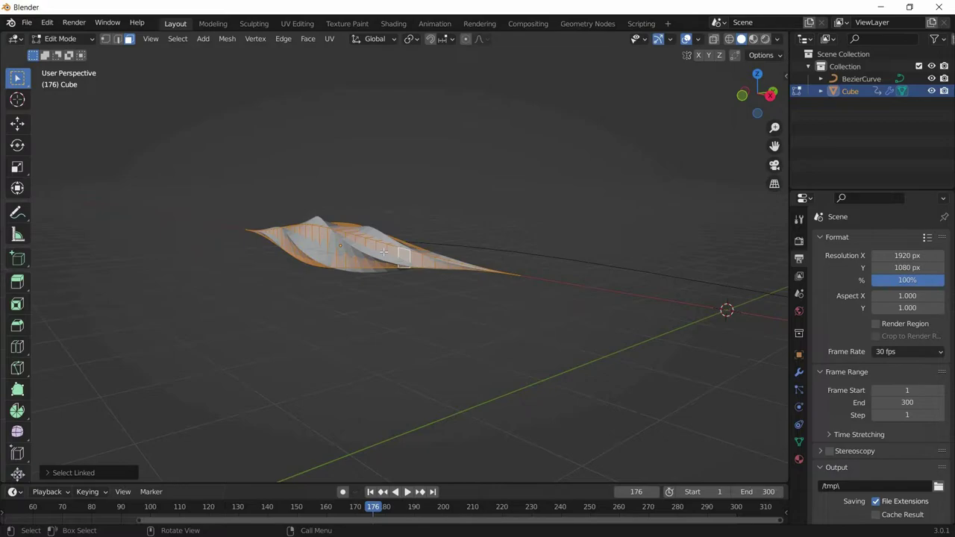
pyautogui.click(769, 96)
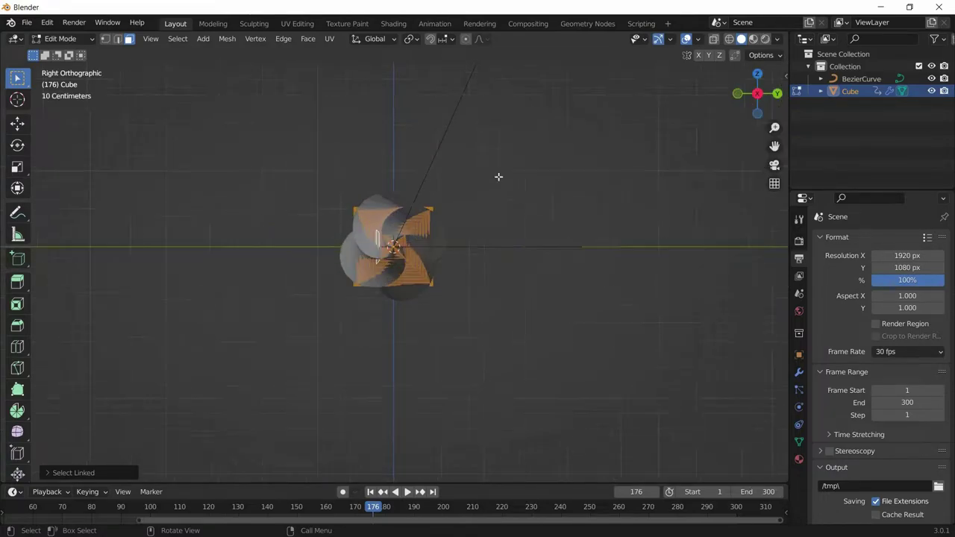
pyautogui.scroll(-2, 498, 176)
pyautogui.scroll(-1, 498, 177)
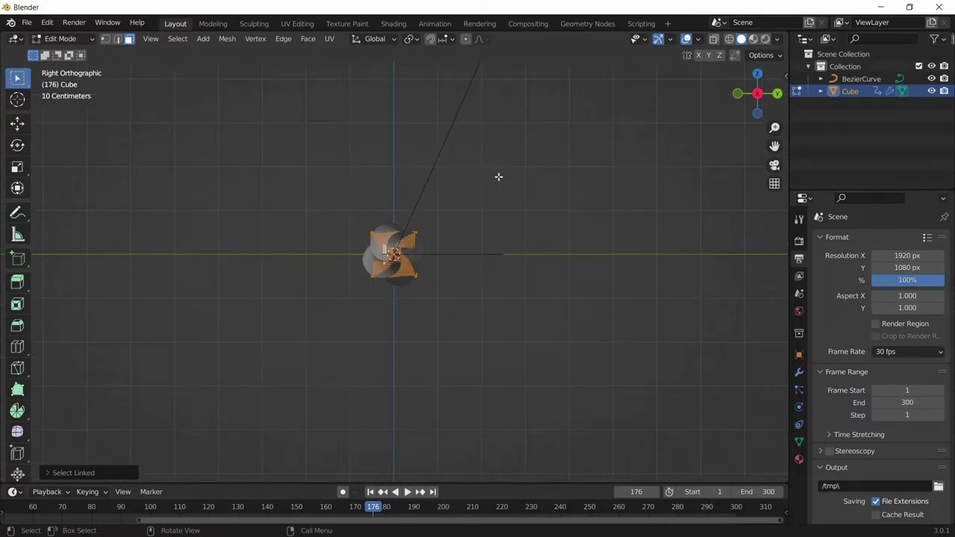
pyautogui.press('g')
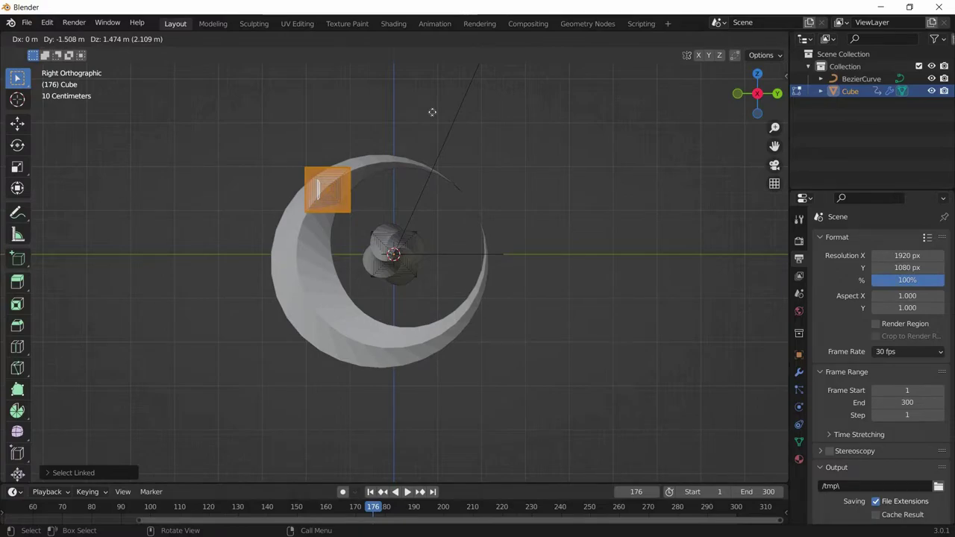
pyautogui.press('ctrl')
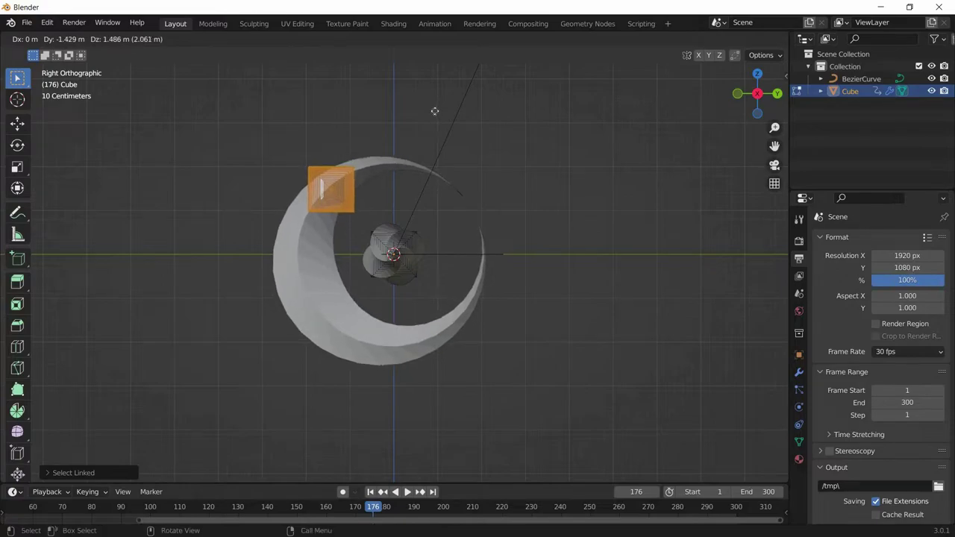
pyautogui.press('ctrl')
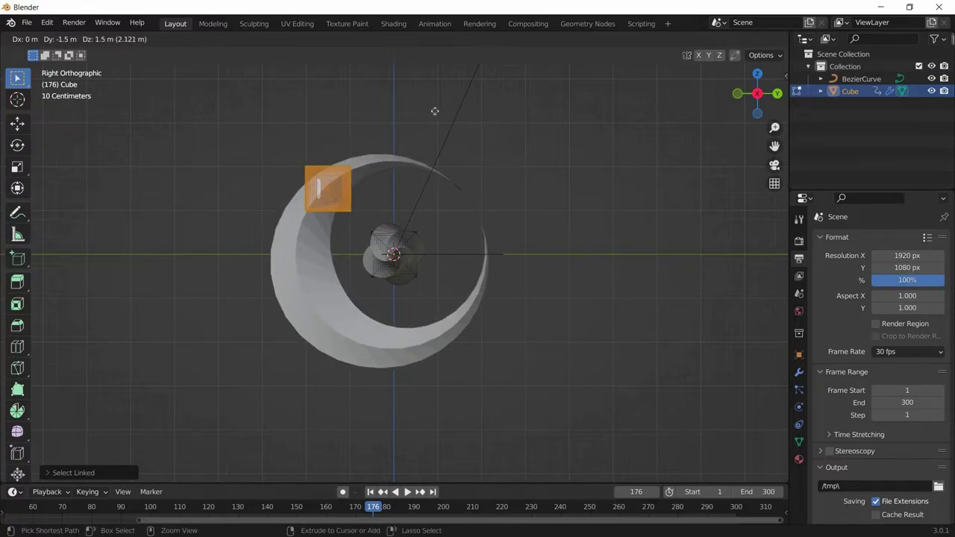
pyautogui.click(434, 111)
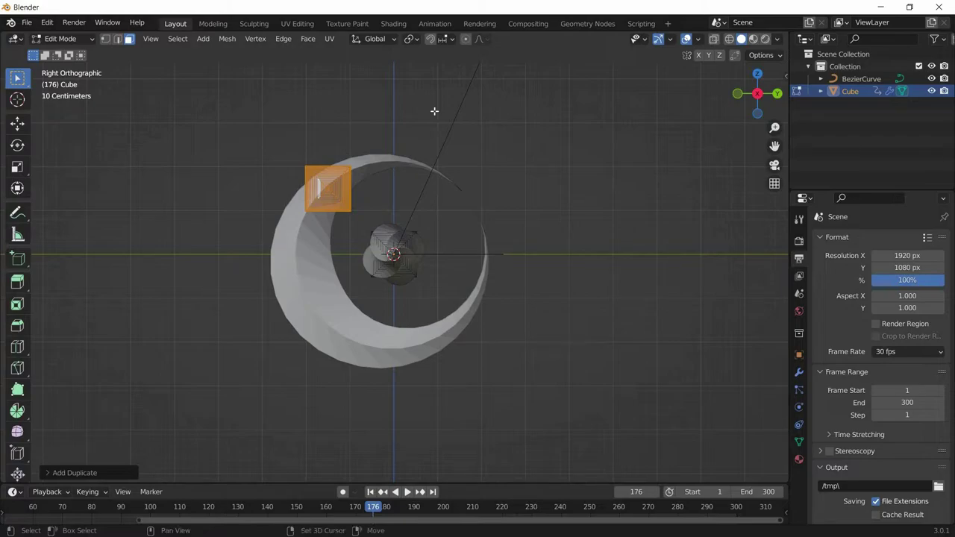
# - Duplicate the offset bar 3 m along Y, and duplicate both upper bars -3 m along Z to form a square around the centre bar
pyautogui.hotkey('shift', 'd')
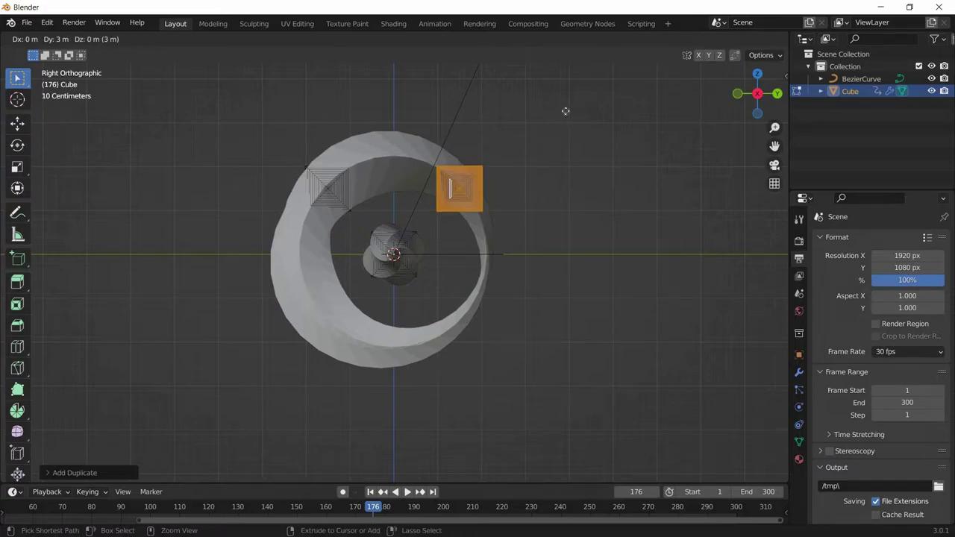
pyautogui.press('Return')
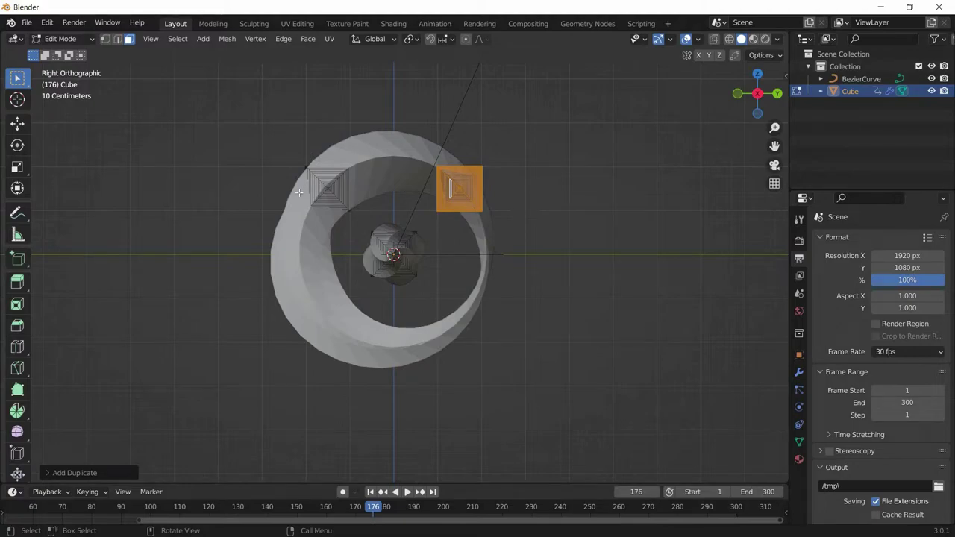
pyautogui.press('l')
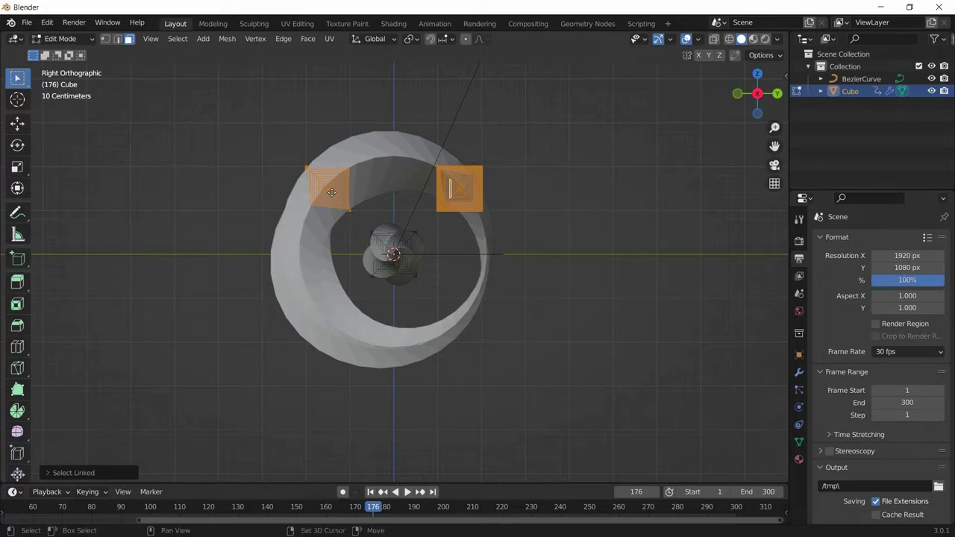
pyautogui.hotkey('shift', 'd')
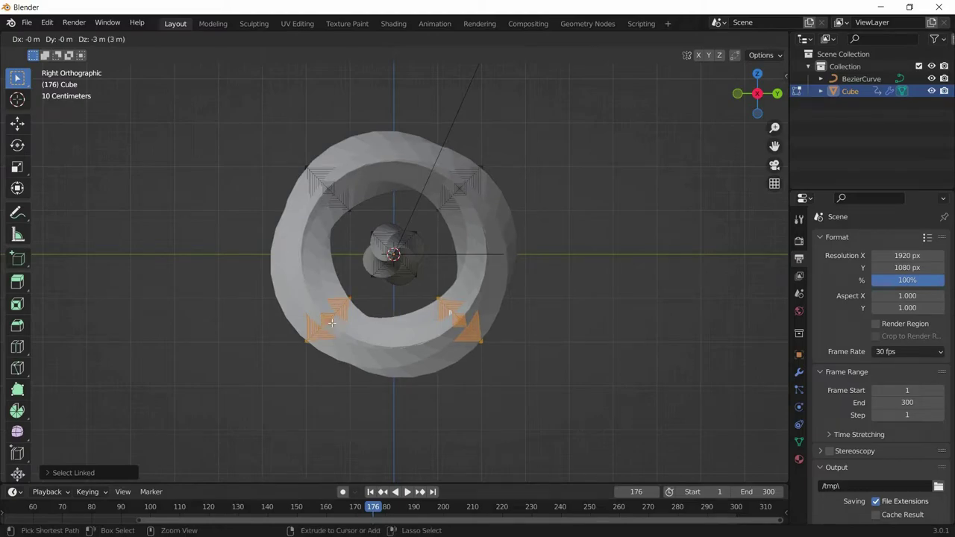
pyautogui.click(332, 323)
pyautogui.scroll(-2, 442, 278)
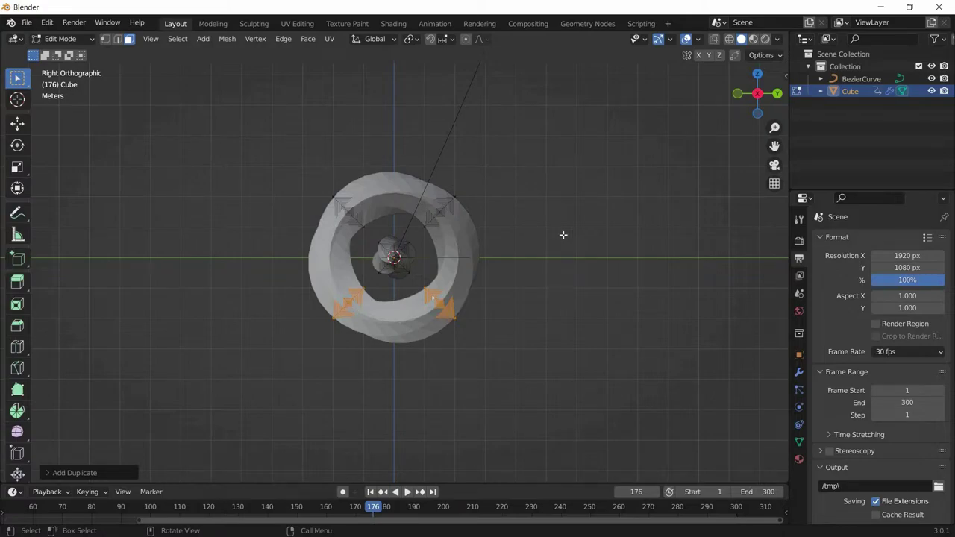
# - Duplicate the four bars surrounding the centre bar and scale the copies by about -3.08 to form a larger outer ring
pyautogui.click(513, 238)
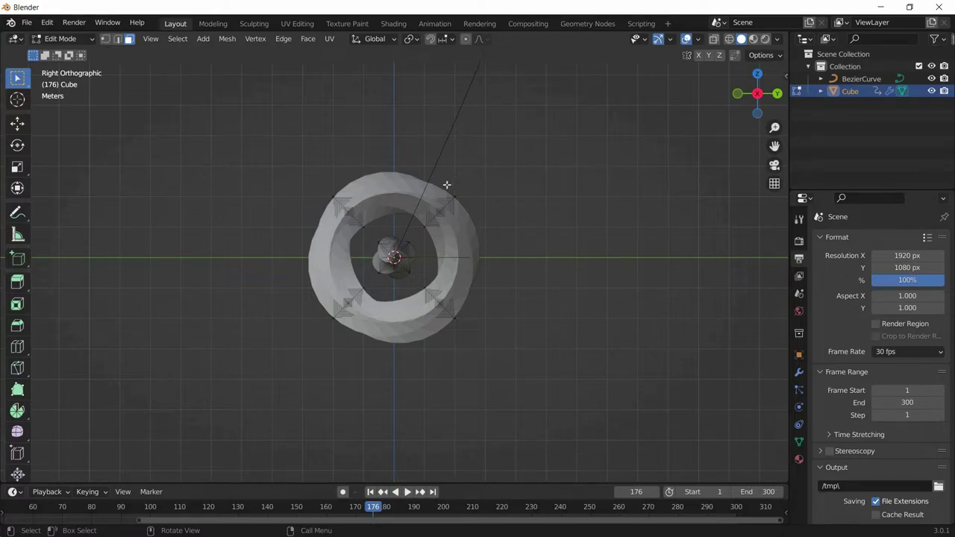
pyautogui.press('l')
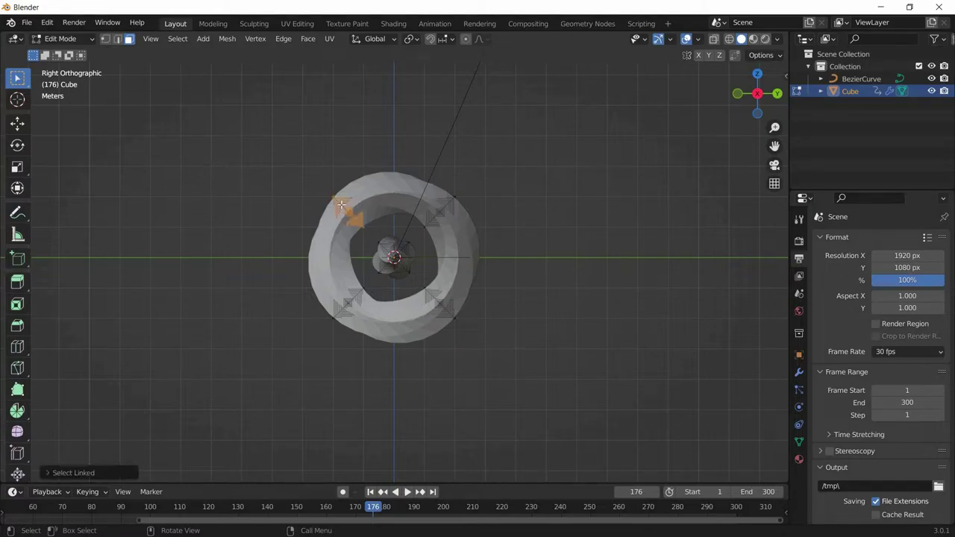
pyautogui.press('l')
pyautogui.press('l')
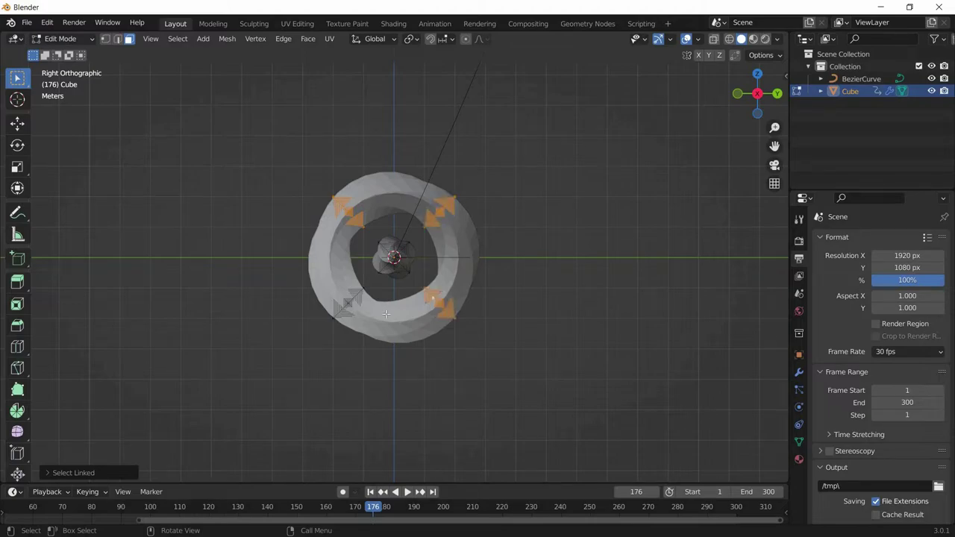
pyautogui.press('l')
pyautogui.press('g')
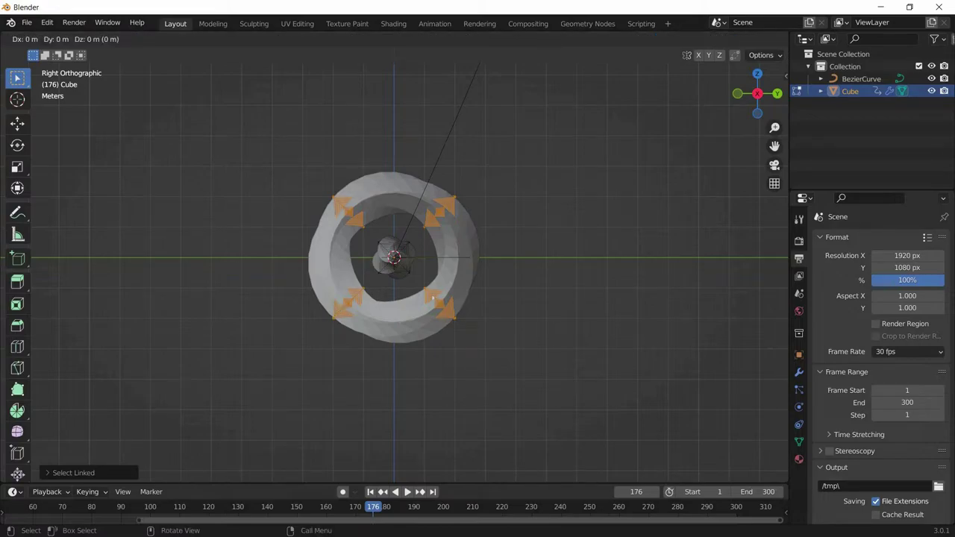
pyautogui.press('s')
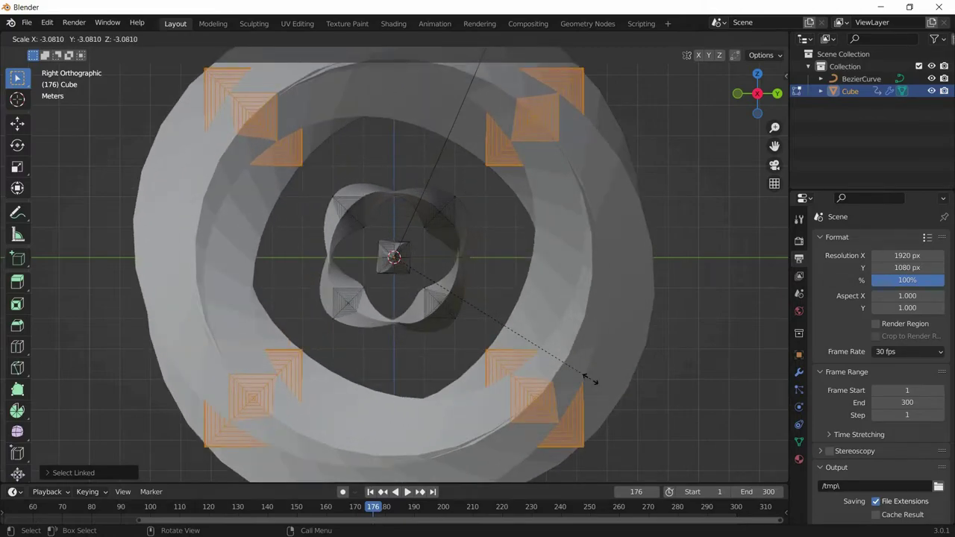
pyautogui.click(590, 381)
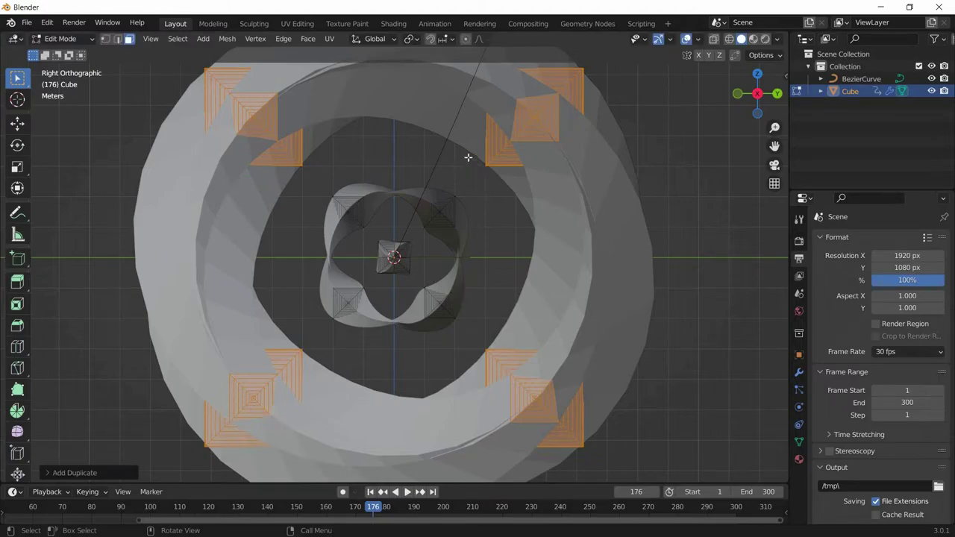
pyautogui.moveTo(468, 158)
pyautogui.mouseDown()
pyautogui.moveTo(499, 159)
pyautogui.moveTo(498, 179)
pyautogui.mouseUp()
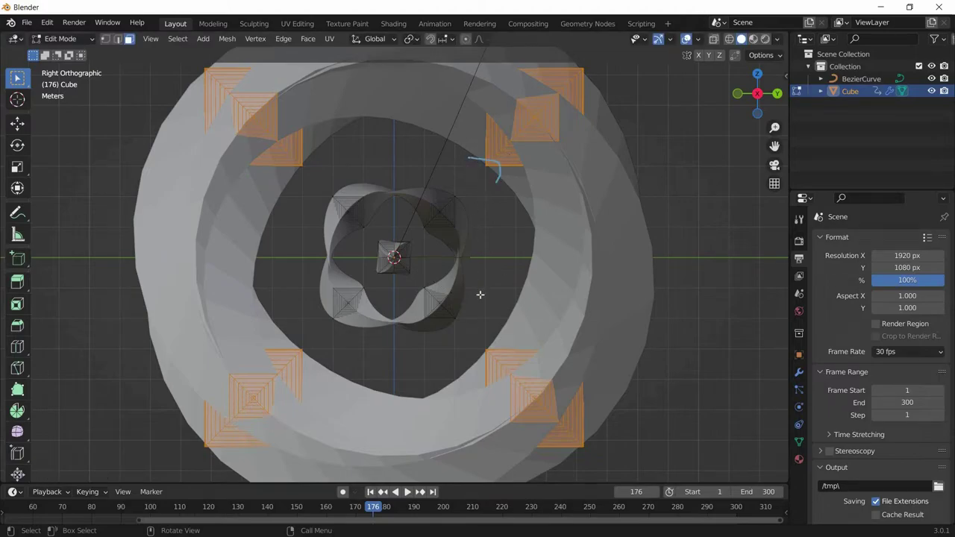
pyautogui.click(669, 196)
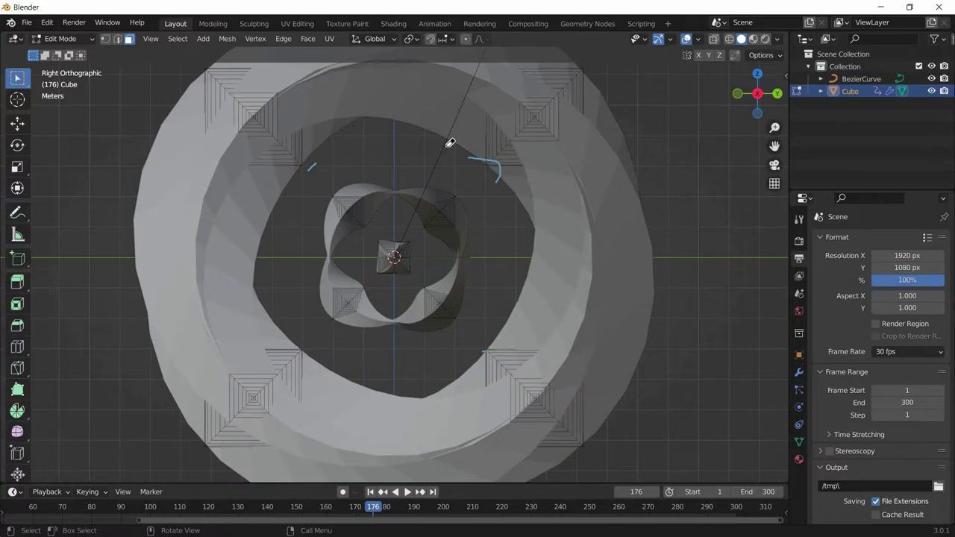
pyautogui.keyDown('ctrl'); pyautogui.moveTo(448, 141); pyautogui.dragTo(517, 177); pyautogui.keyUp('ctrl')
# - Select the linked meshes of the four large outer bars and set the transform pivot point to Median Point
pyautogui.scroll(-5, 486, 202)
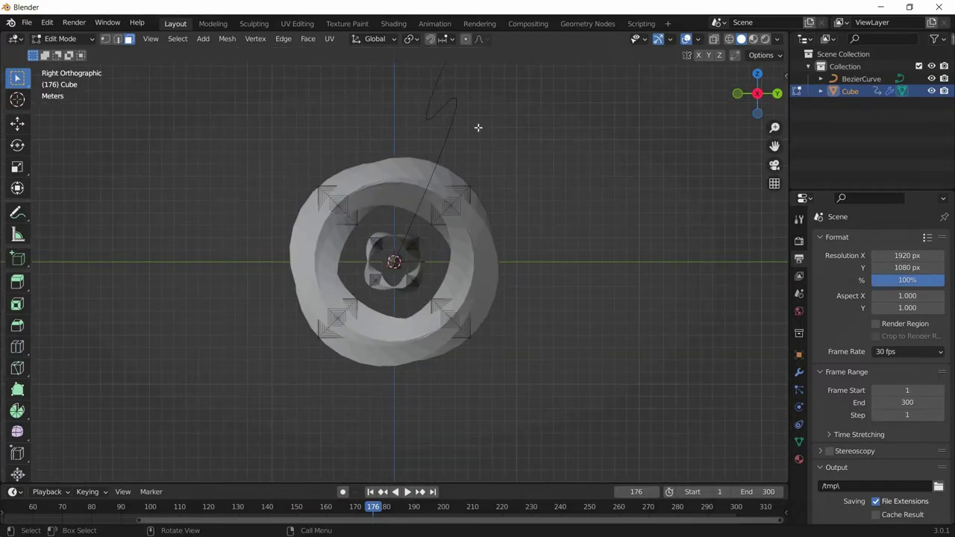
pyautogui.moveTo(478, 128); pyautogui.dragTo(450, 199, button='middle')
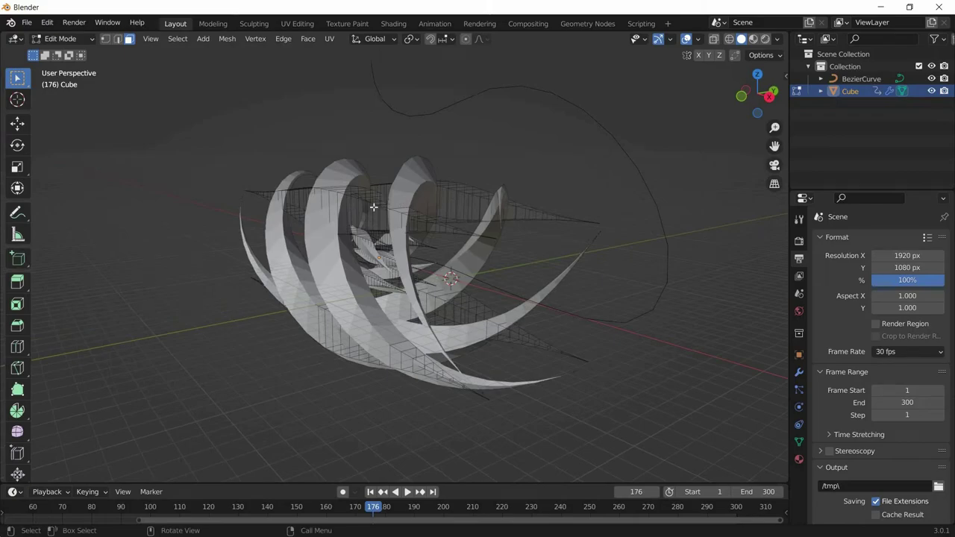
pyautogui.press('l')
pyautogui.press('l')
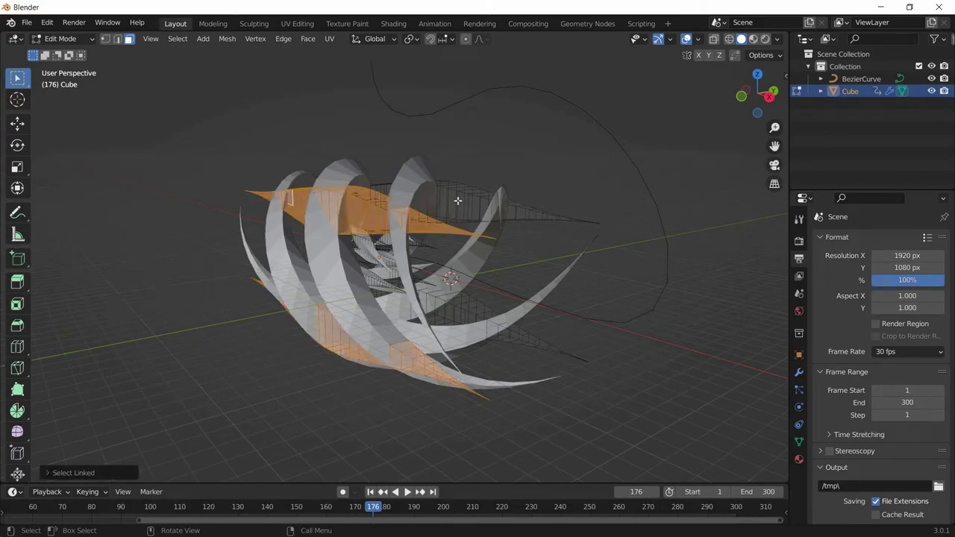
pyautogui.press('l')
pyautogui.press('l')
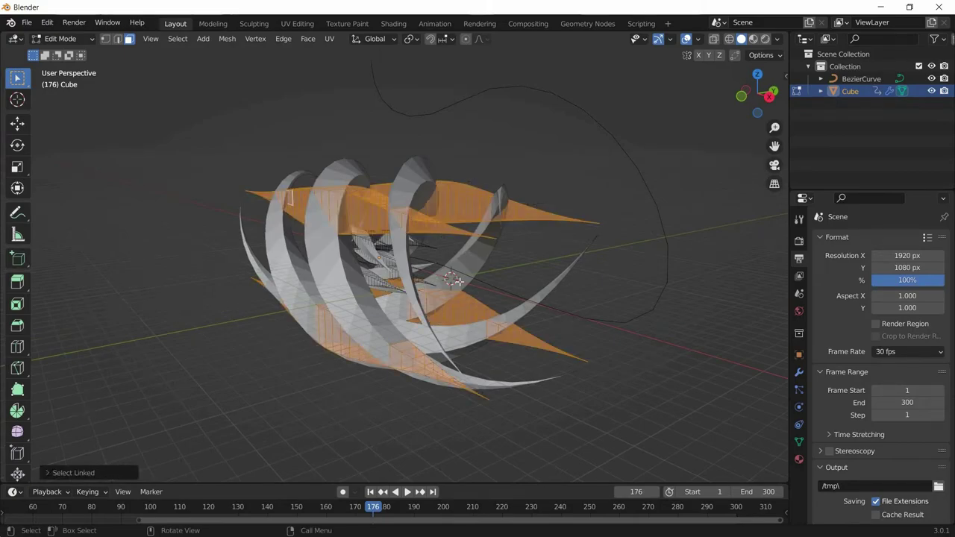
pyautogui.click(412, 39)
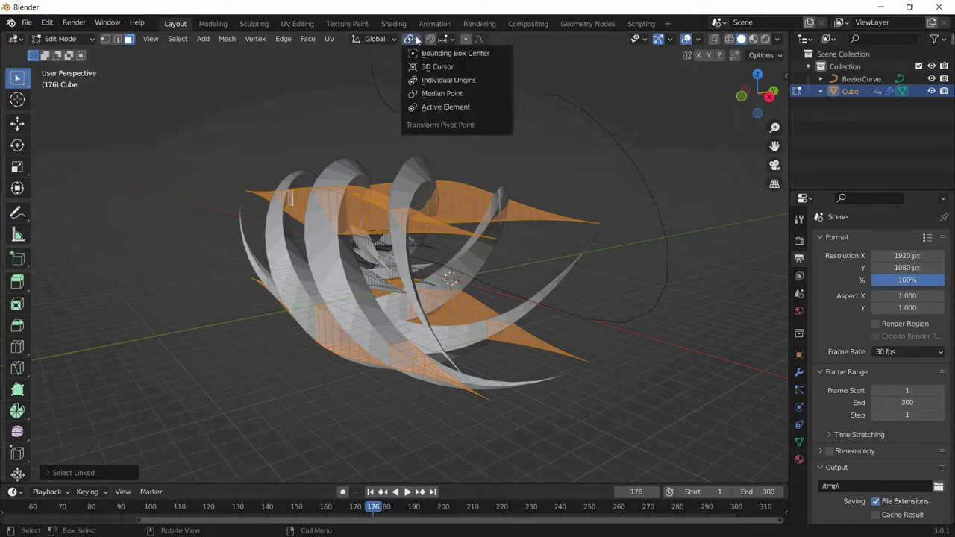
pyautogui.click(429, 91)
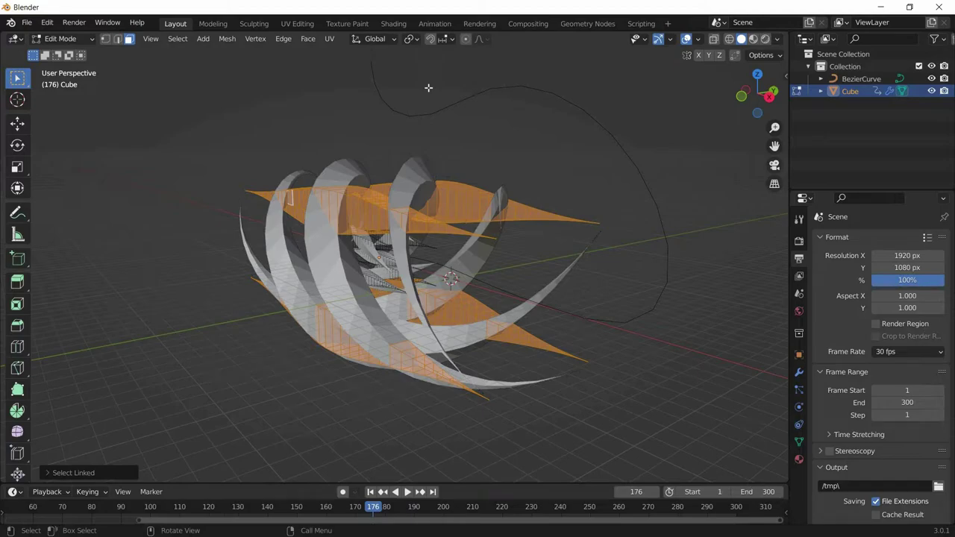
pyautogui.press('s')
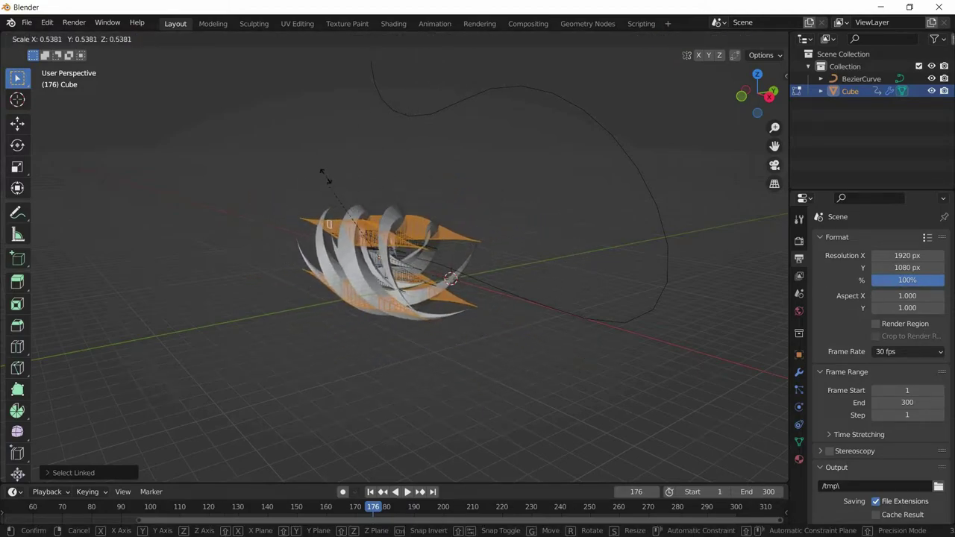
pyautogui.click(367, 155)
pyautogui.scroll(3, 475, 151)
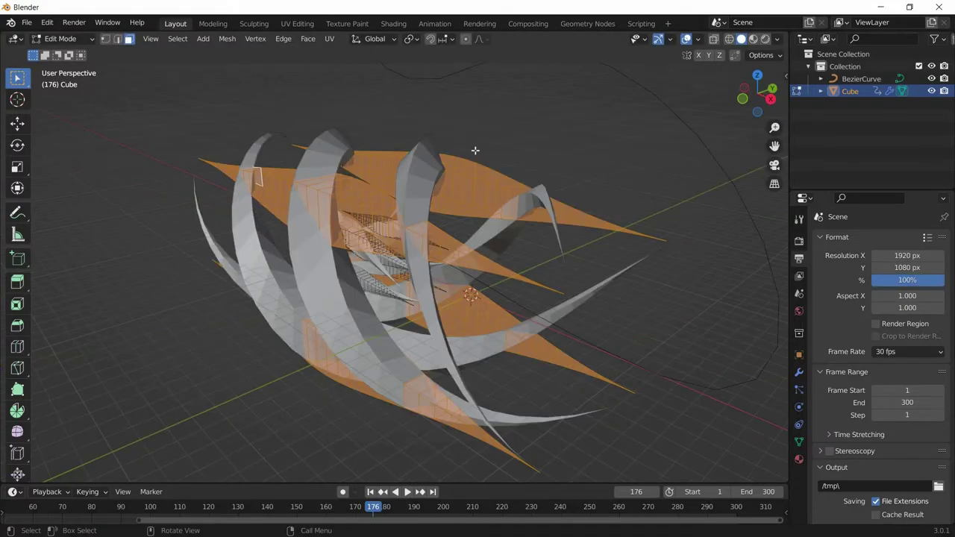
# - Set the transform pivot point to Individual Origins and scale each of the four large outer bars down to about 0.35
pyautogui.click(412, 39)
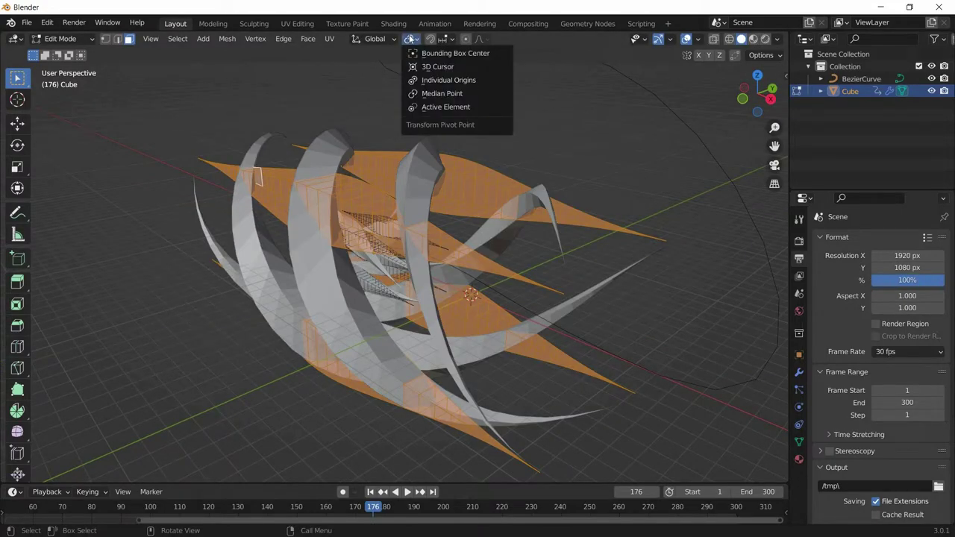
pyautogui.click(420, 80)
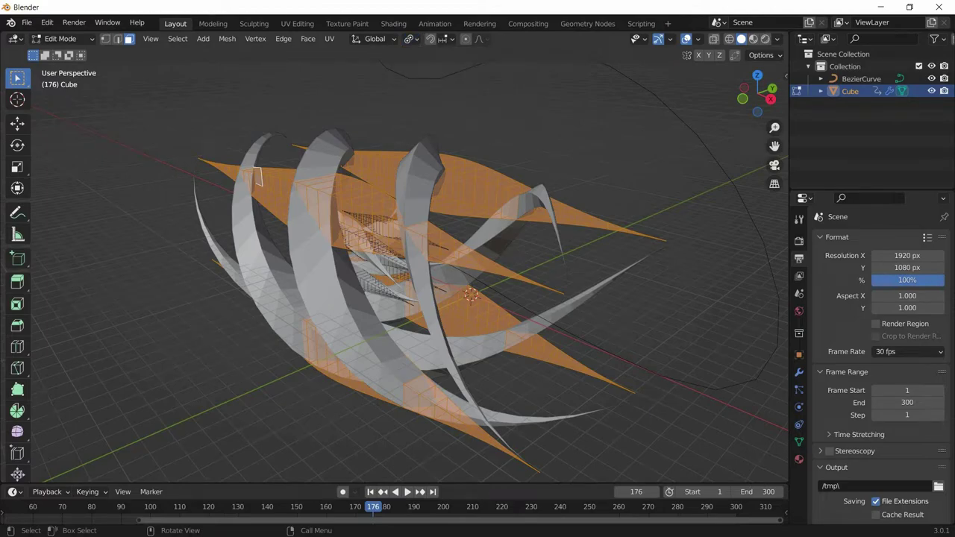
pyautogui.press('s')
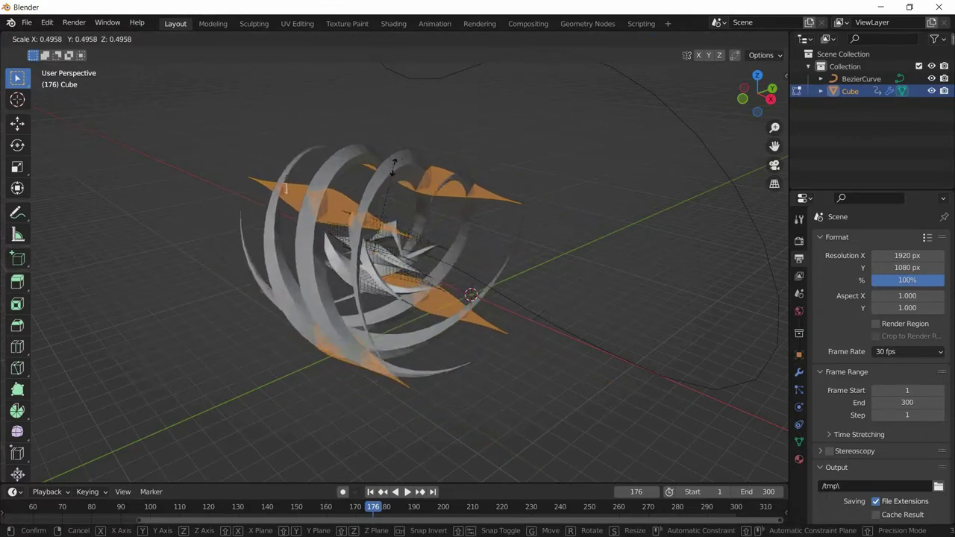
pyautogui.moveTo(386, 192)
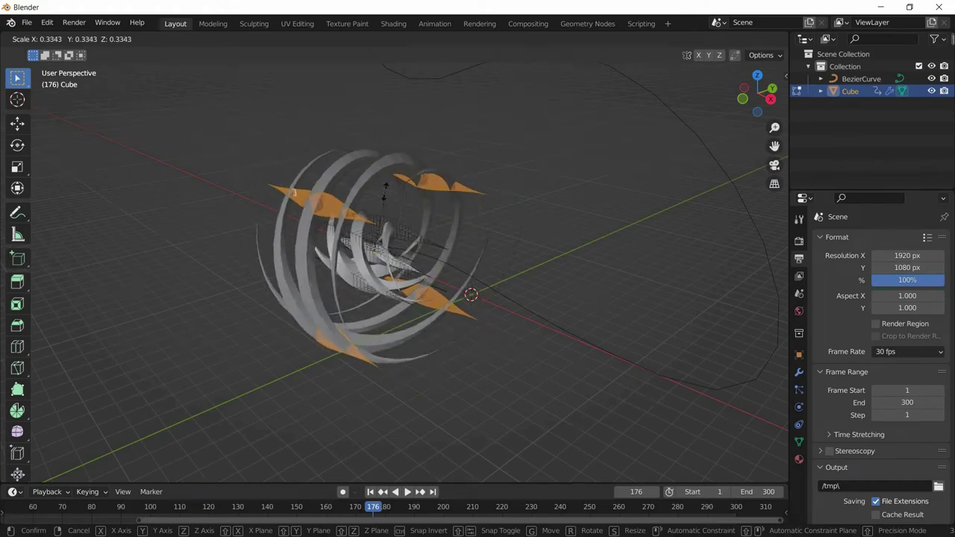
pyautogui.click(418, 179)
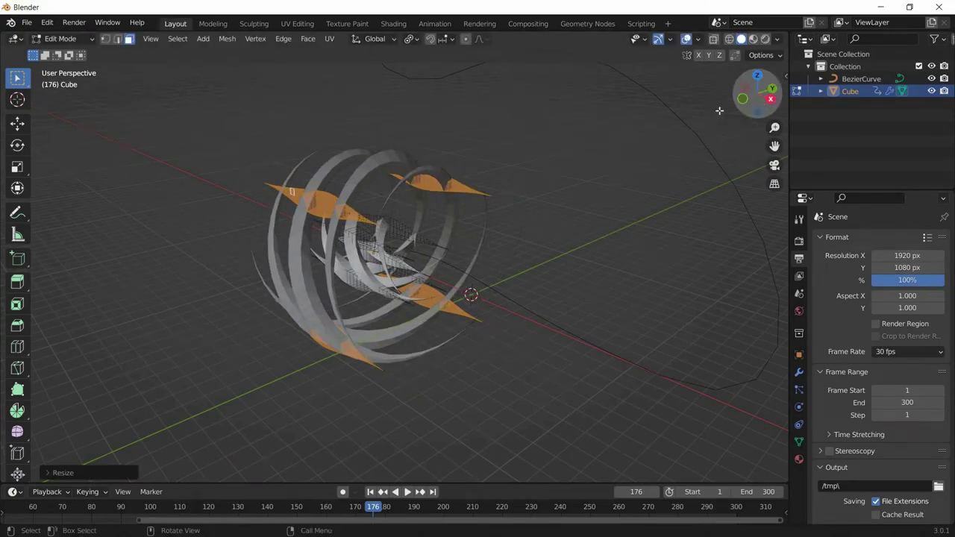
# - In the Right Orthographic view, scale each of the four outer bars about its own origin to about 0.89
pyautogui.click(770, 99)
pyautogui.scroll(4, 414, 207)
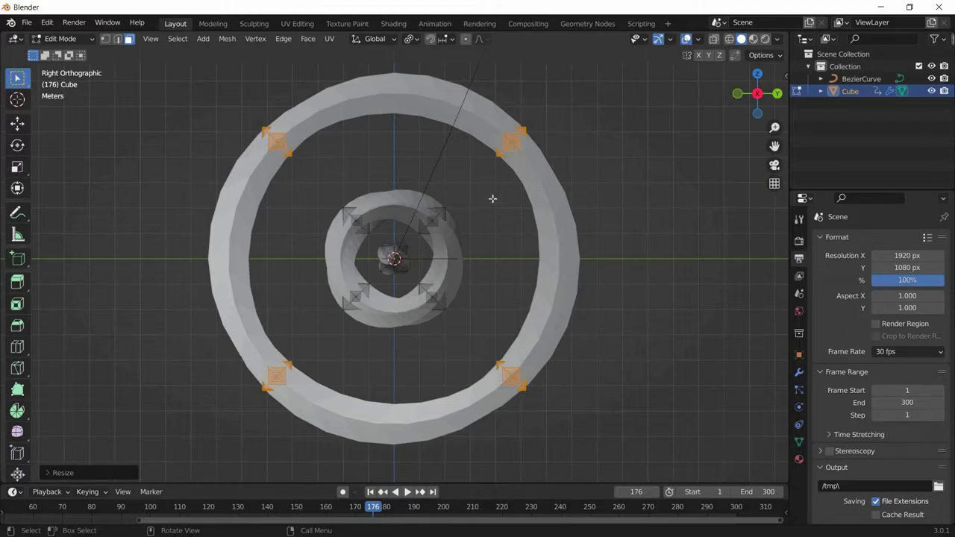
pyautogui.press('s')
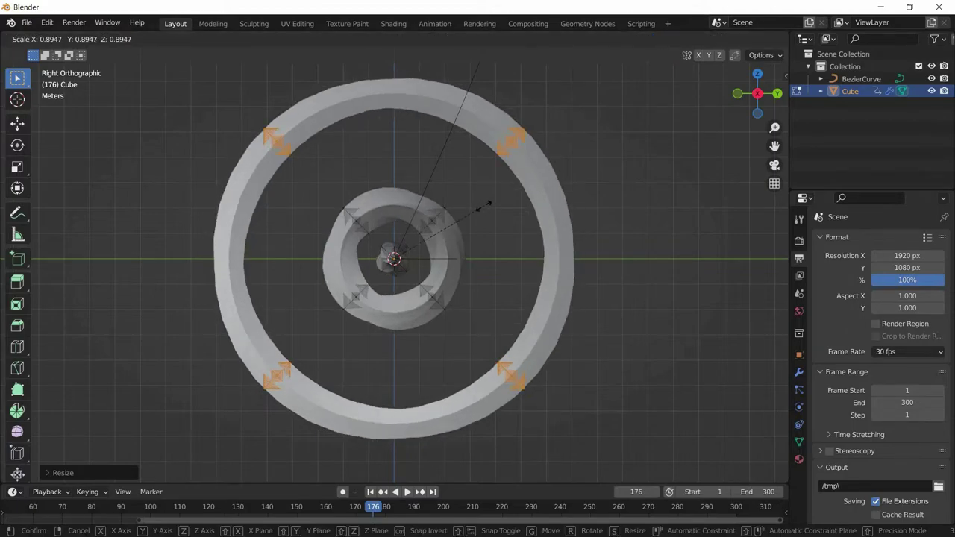
pyautogui.click(489, 215)
# - Select the linked meshes of the four inner-ring bars and scale each about its own origin to roughly half size
pyautogui.click(438, 221)
pyautogui.hotkey('ctrl', 'l')
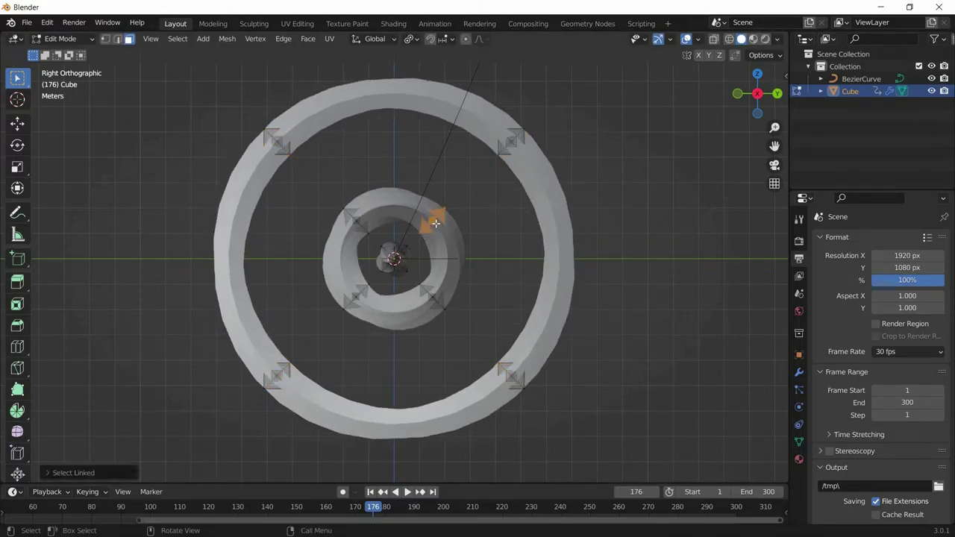
pyautogui.press('l')
pyautogui.press('l')
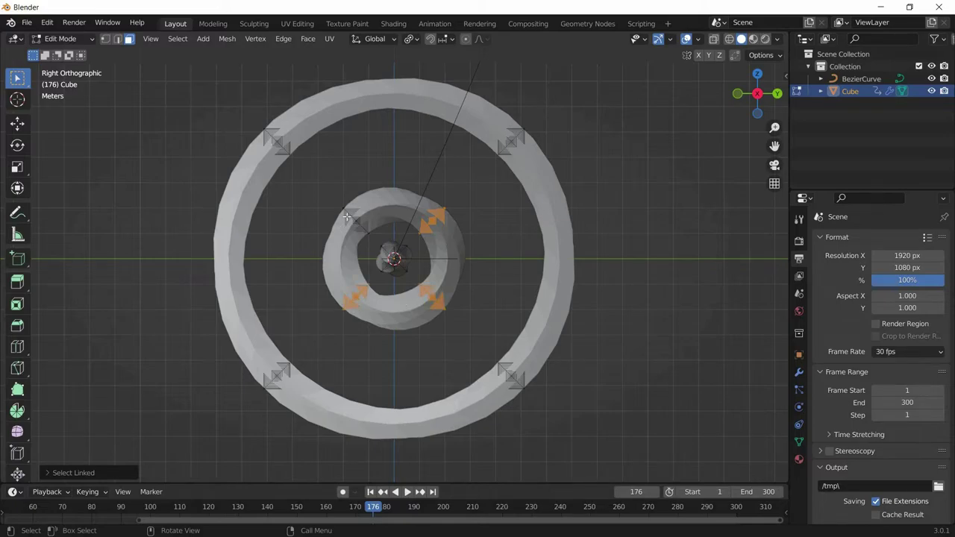
pyautogui.press('l')
pyautogui.press('s')
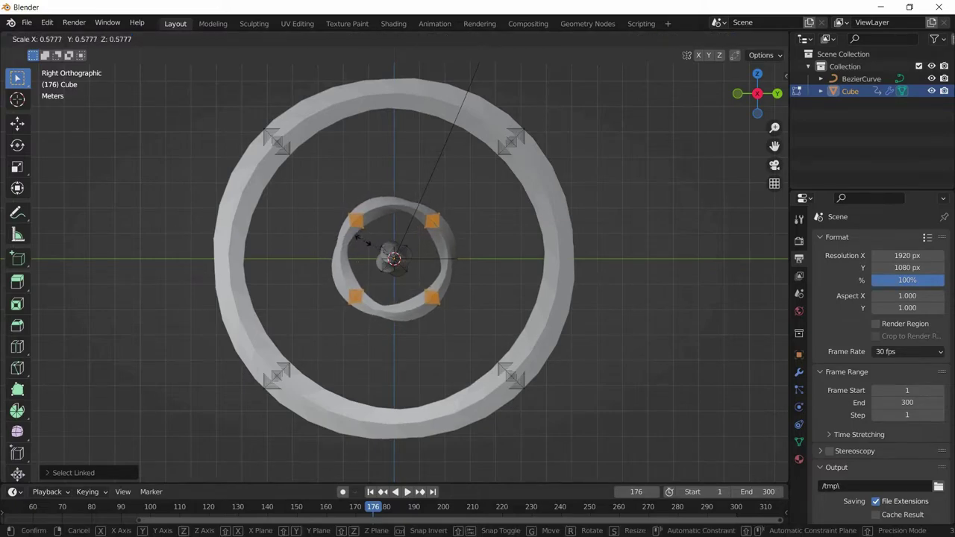
pyautogui.click(368, 250)
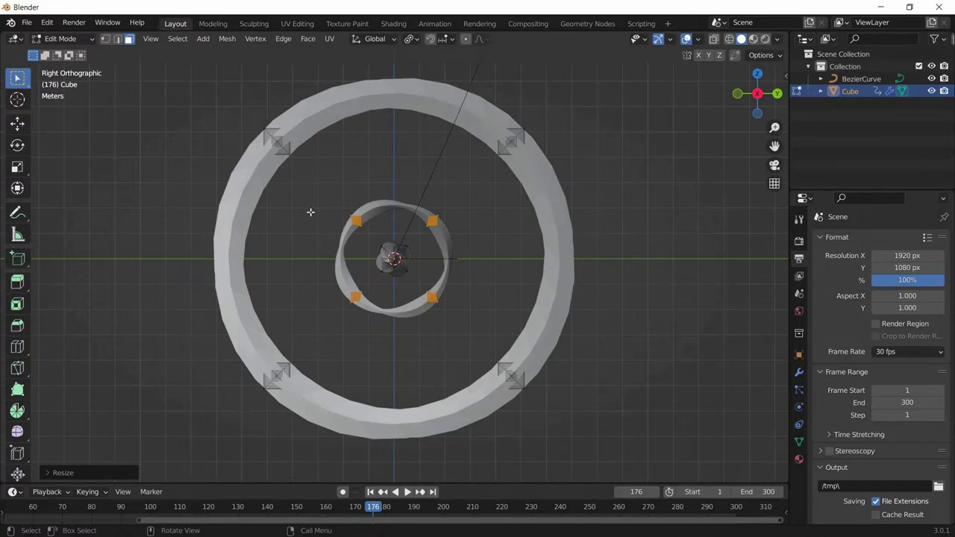
# - Switch the pivot to the bars' shared centre, select the four outer bars' linked meshes and scale them inward to roughly half
pyautogui.click(409, 41)
pyautogui.click(323, 163)
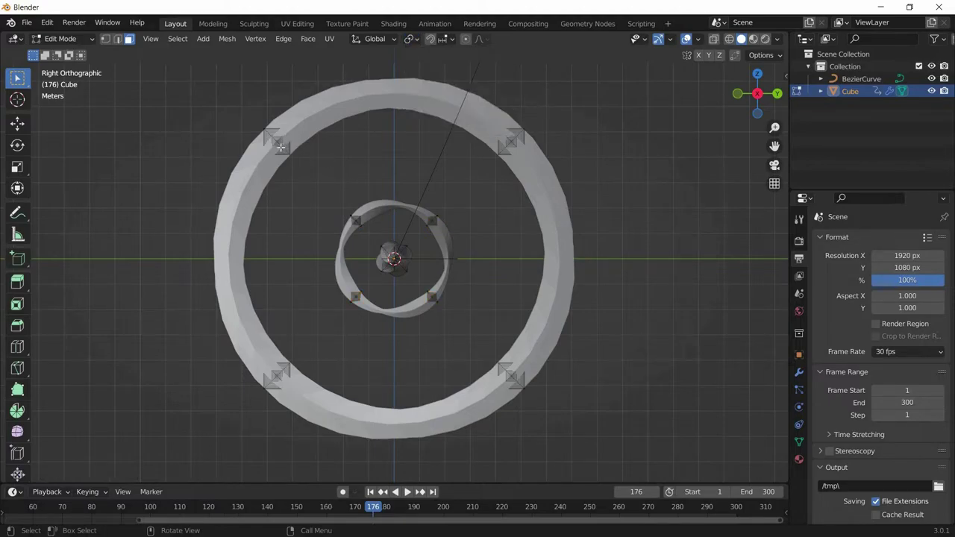
pyautogui.press('l')
pyautogui.press('l')
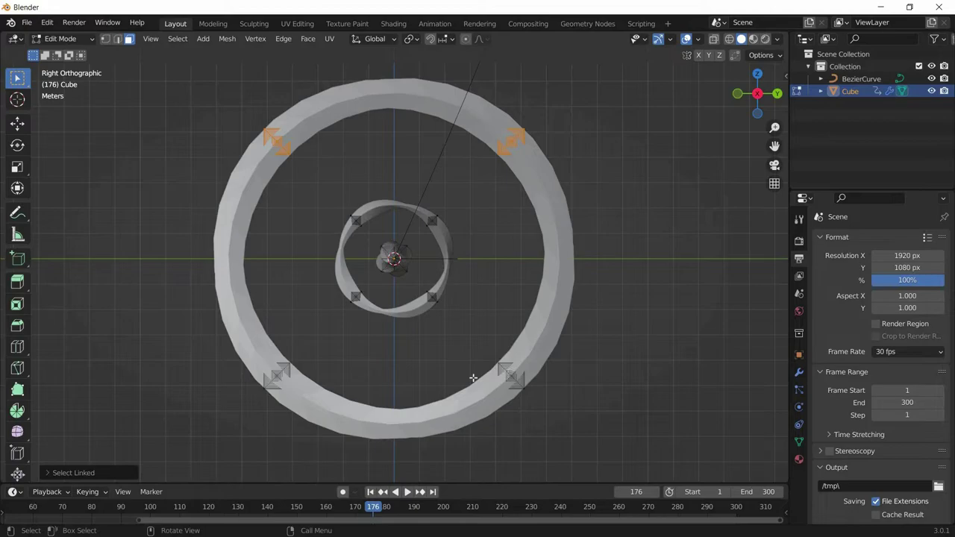
pyautogui.press('l')
pyautogui.press('l')
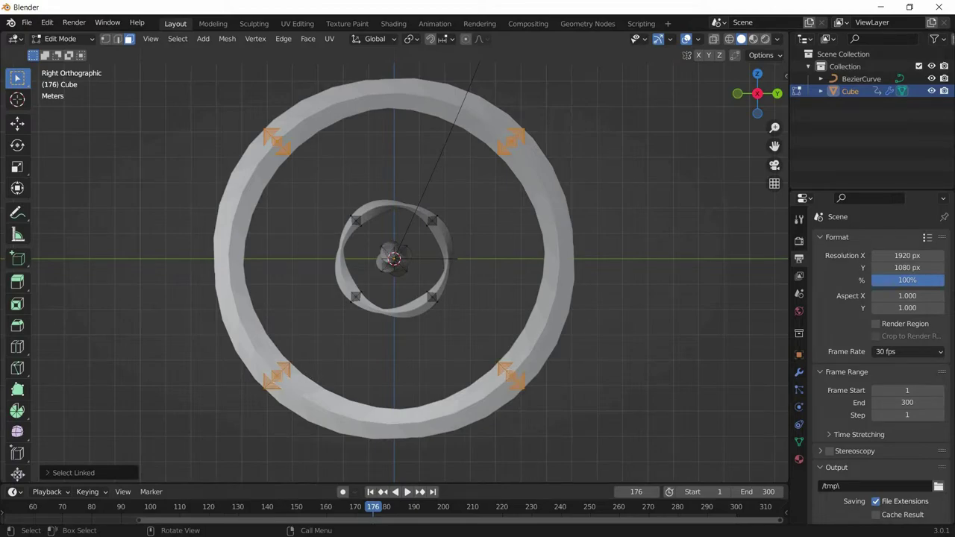
pyautogui.press('s')
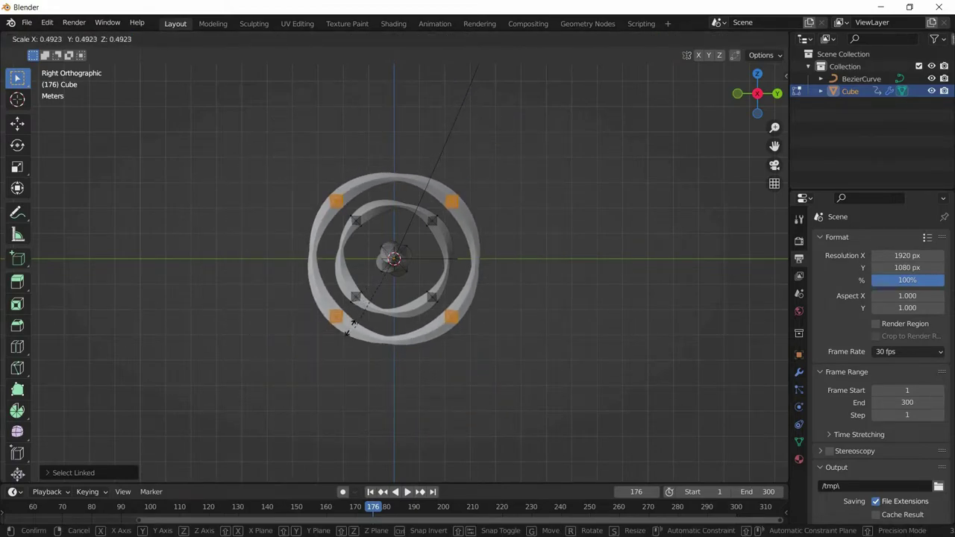
pyautogui.click(358, 320)
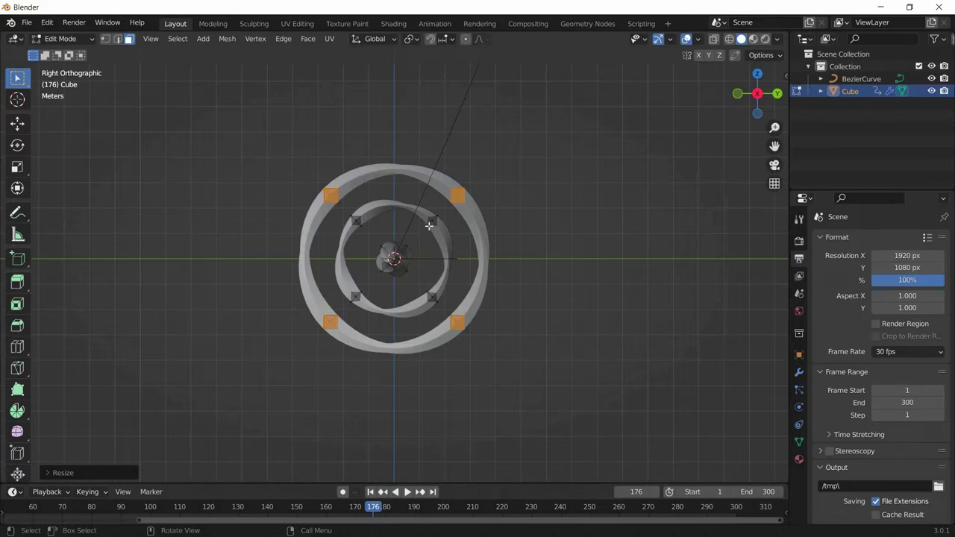
# - Select the linked meshes of the four inner-ring bars and scale them inward about their shared centre to about 0.8
pyautogui.press('l')
pyautogui.click(444, 229)
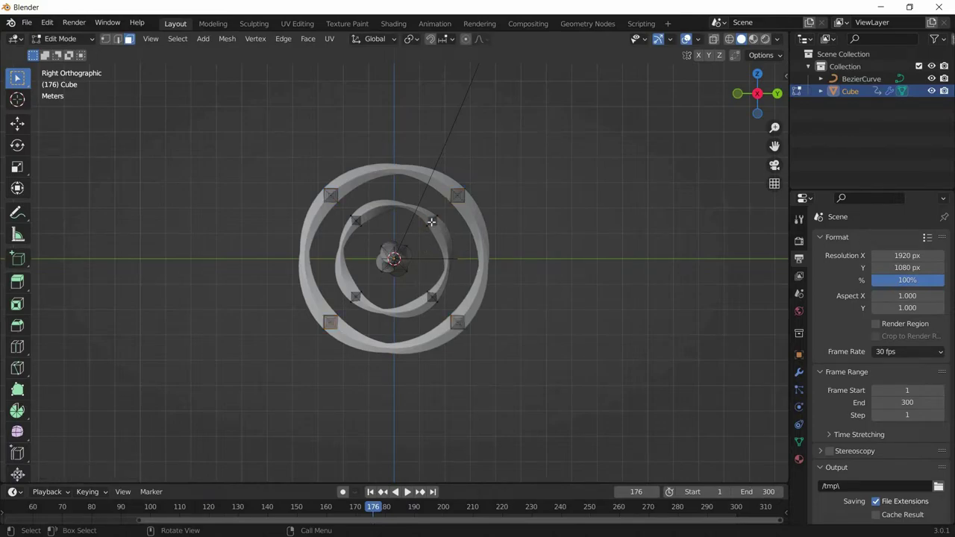
pyautogui.press('l')
pyautogui.press('l')
pyautogui.press('l')
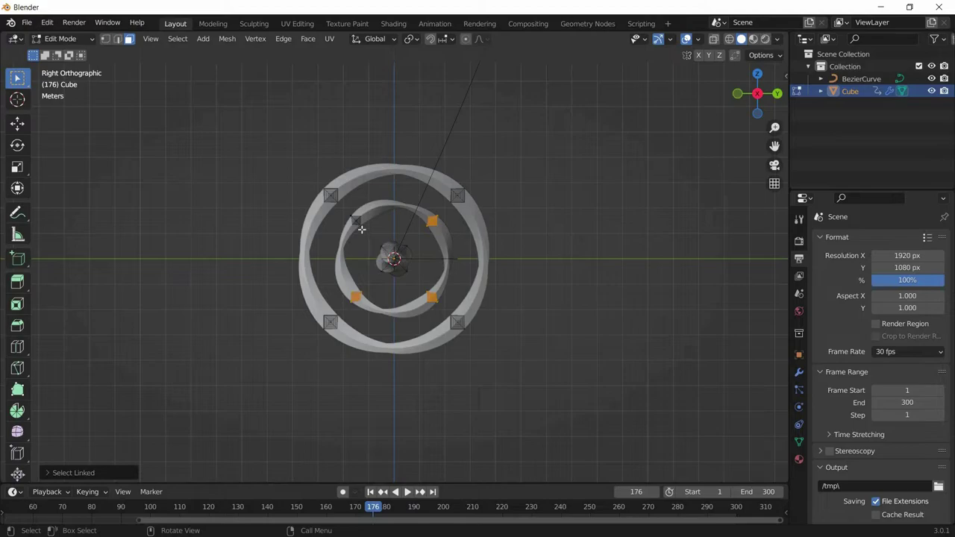
pyautogui.press('l')
pyautogui.press('s')
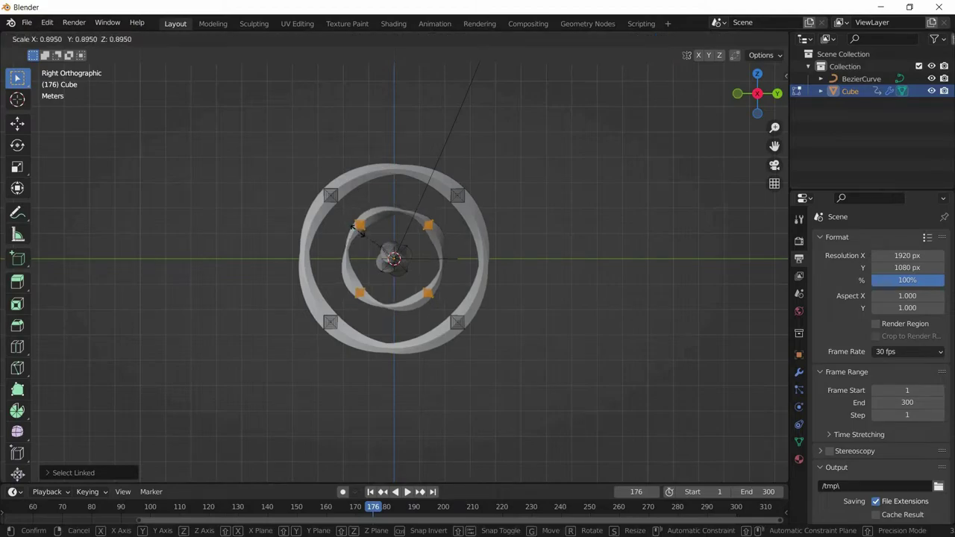
pyautogui.click(363, 236)
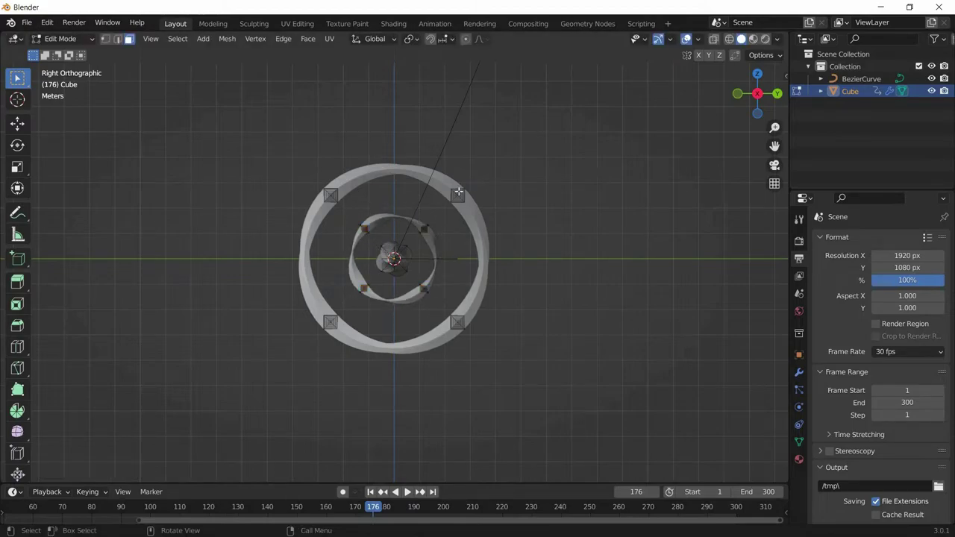
# - Select the linked meshes of the four outer-ring bars and scale them slightly inward about their shared centre
pyautogui.press('l')
pyautogui.press('l')
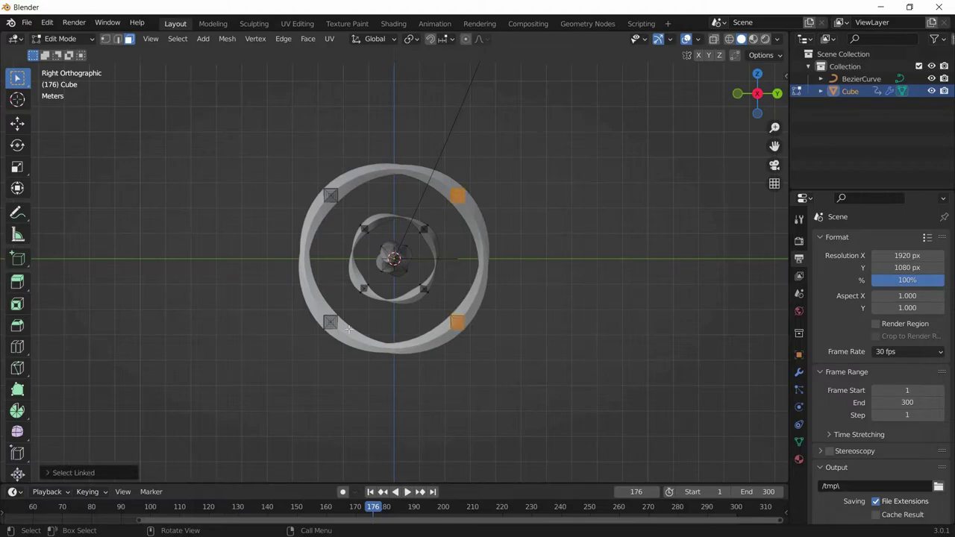
pyautogui.press('l')
pyautogui.press('l')
pyautogui.press('s')
pyautogui.click(396, 212)
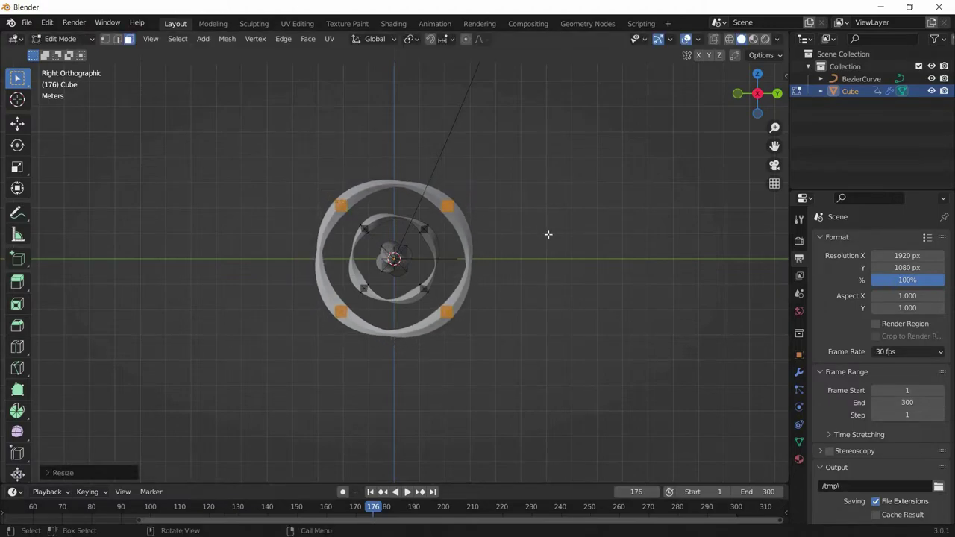
# - Stretch the four outer-ring bars along the global X axis to slightly more than twice their length, and deselect them
pyautogui.moveTo(550, 234); pyautogui.dragTo(583, 253, button='middle')
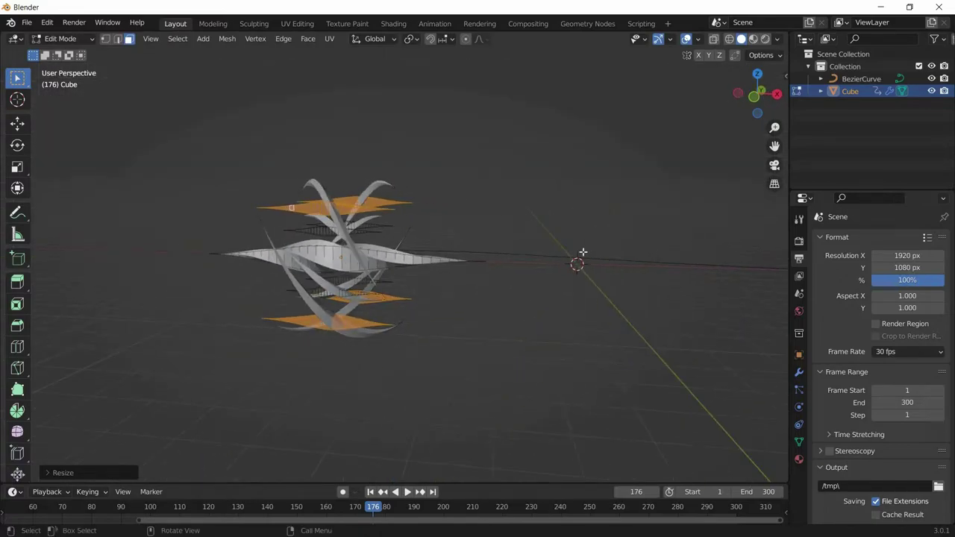
pyautogui.moveTo(521, 250); pyautogui.dragTo(442, 259, button='middle')
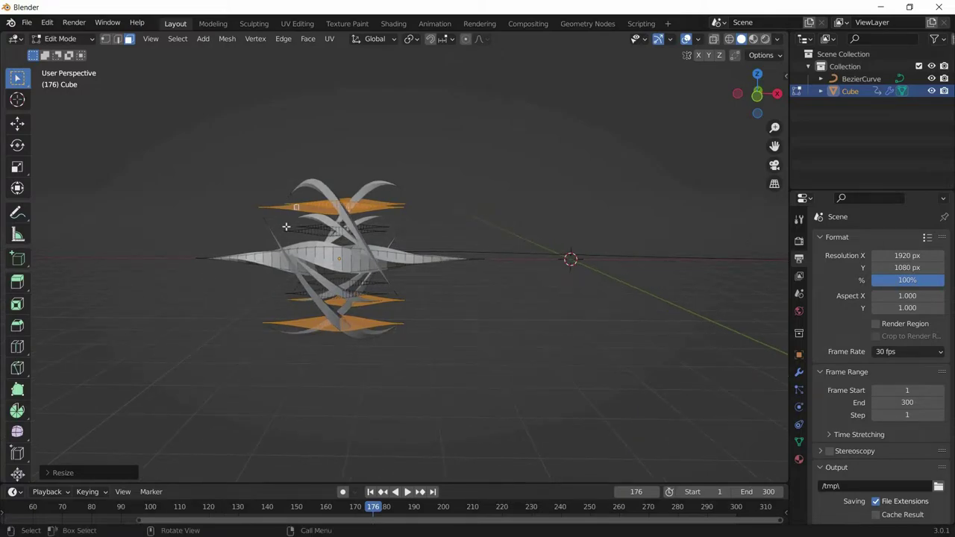
pyautogui.press('s')
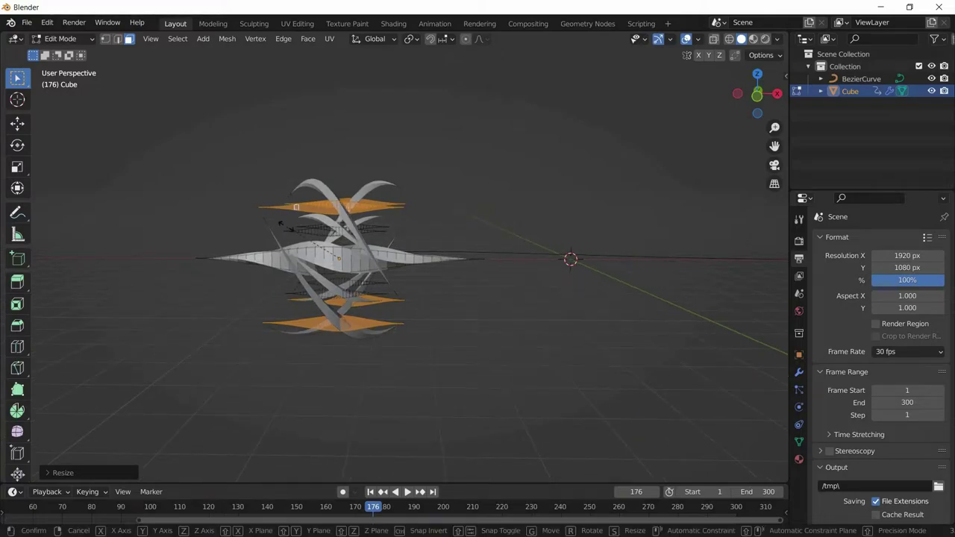
pyautogui.press('x')
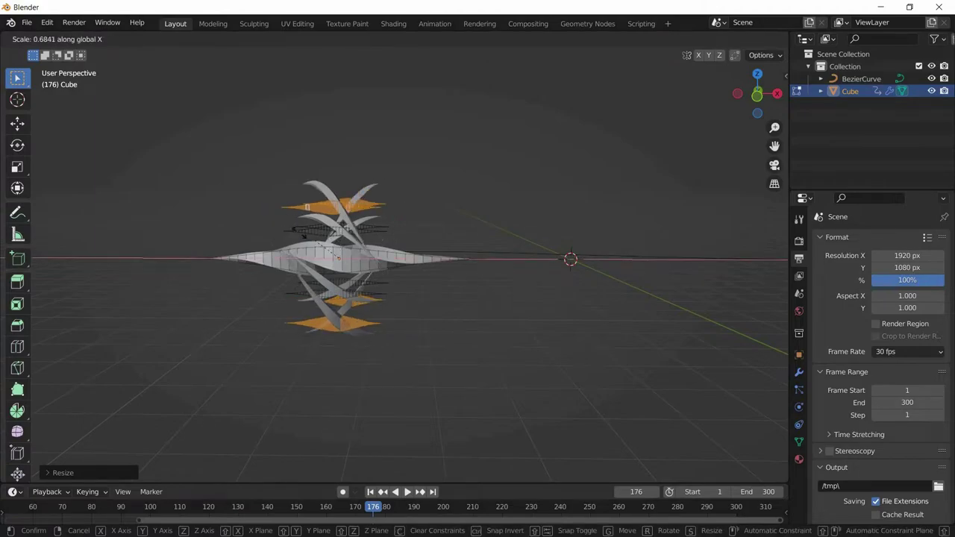
pyautogui.click(201, 229)
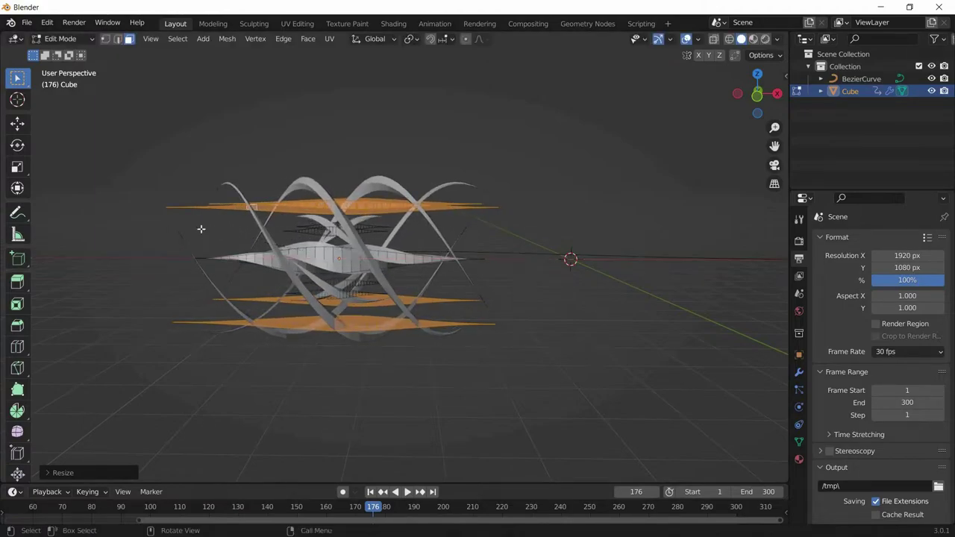
pyautogui.click(412, 221)
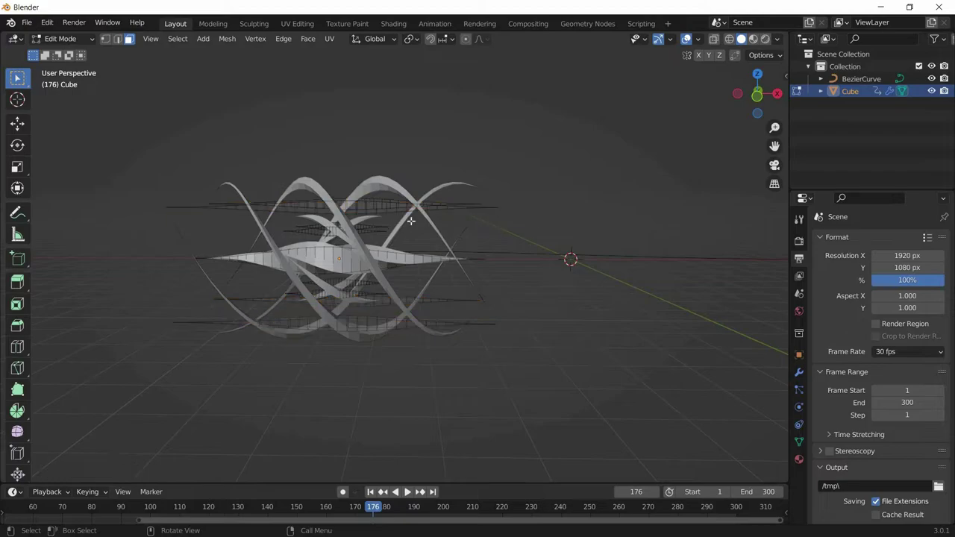
# - Select the linked meshes of the four inner-ring bars, stretch them along the global X axis to about double length, and deselect them
pyautogui.moveTo(597, 182); pyautogui.dragTo(400, 241, button='middle')
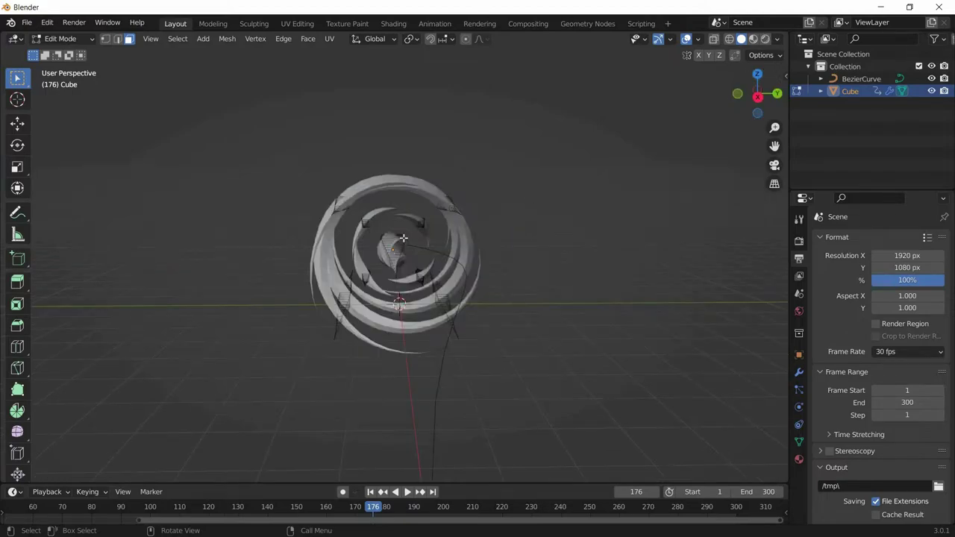
pyautogui.click(420, 224)
pyautogui.hotkey('ctrl', 'l')
pyautogui.keyDown('shift'); pyautogui.click(420, 277); pyautogui.keyUp('shift')
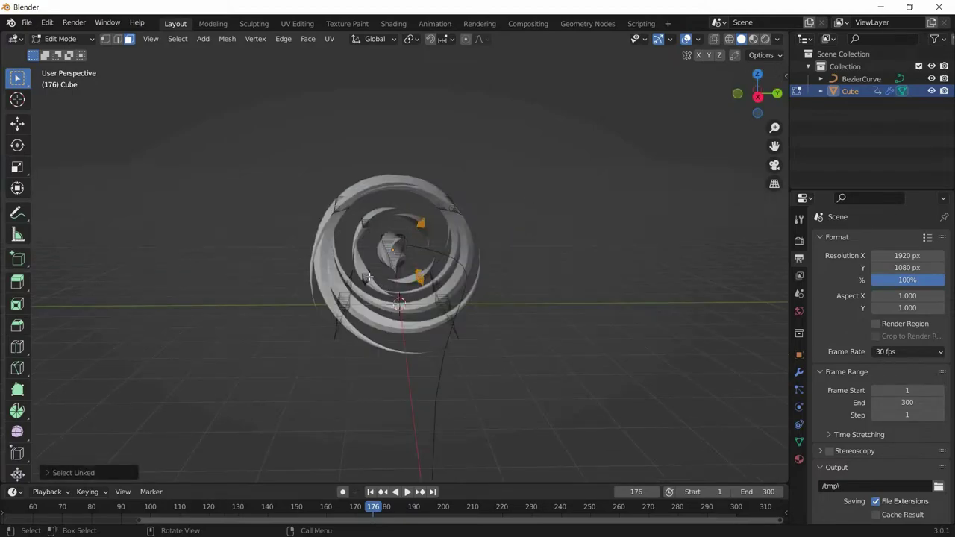
pyautogui.keyDown('shift'); pyautogui.click(365, 278); pyautogui.keyUp('shift')
pyautogui.keyDown('shift'); pyautogui.click(365, 224); pyautogui.keyUp('shift')
pyautogui.moveTo(626, 227); pyautogui.dragTo(550, 262, button='middle')
pyautogui.press('s')
pyautogui.press('x')
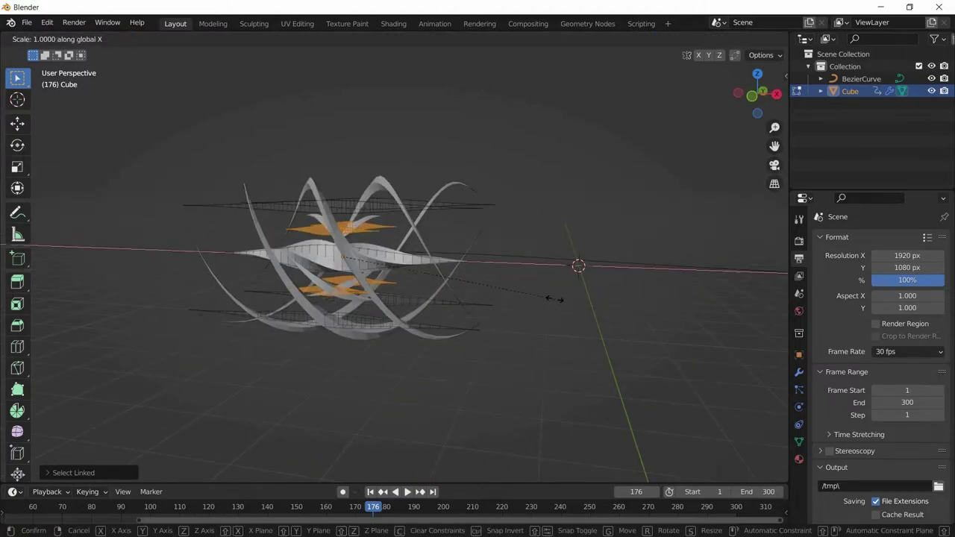
pyautogui.click(46, 330)
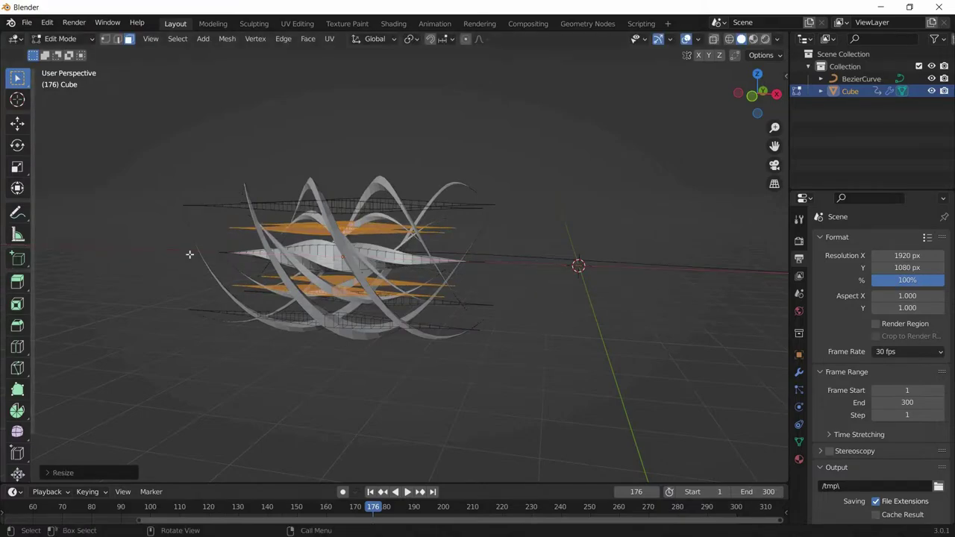
pyautogui.click(575, 225)
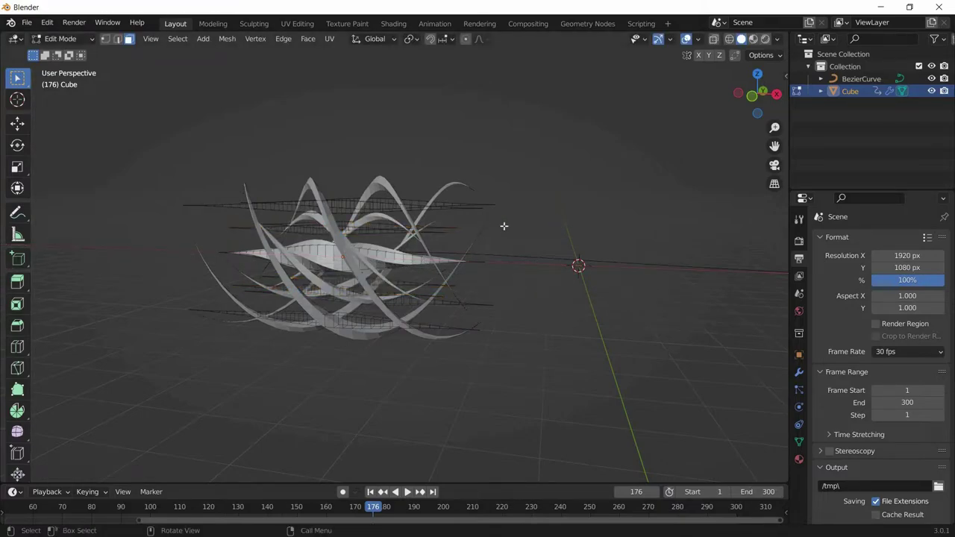
# - Select the linked meshes of the four outer-ring bars, move them about 5 m backward along the global X axis, and deselect them
pyautogui.moveTo(504, 227); pyautogui.dragTo(475, 218, button='middle')
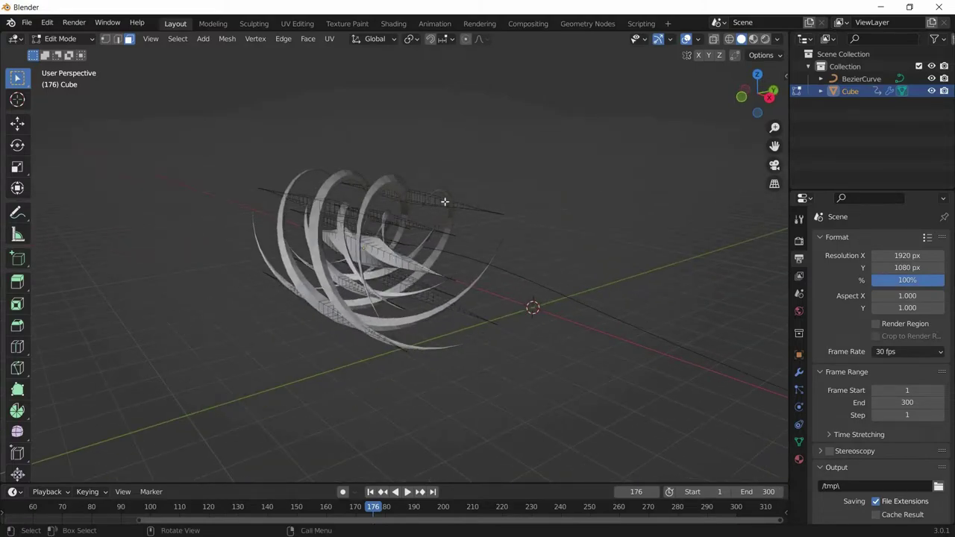
pyautogui.press('l')
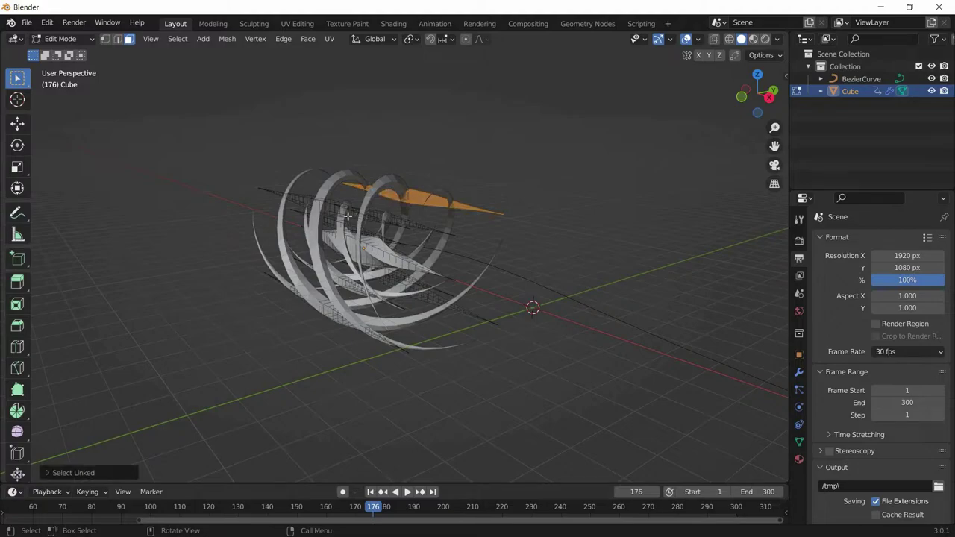
pyautogui.press('l')
pyautogui.press('l')
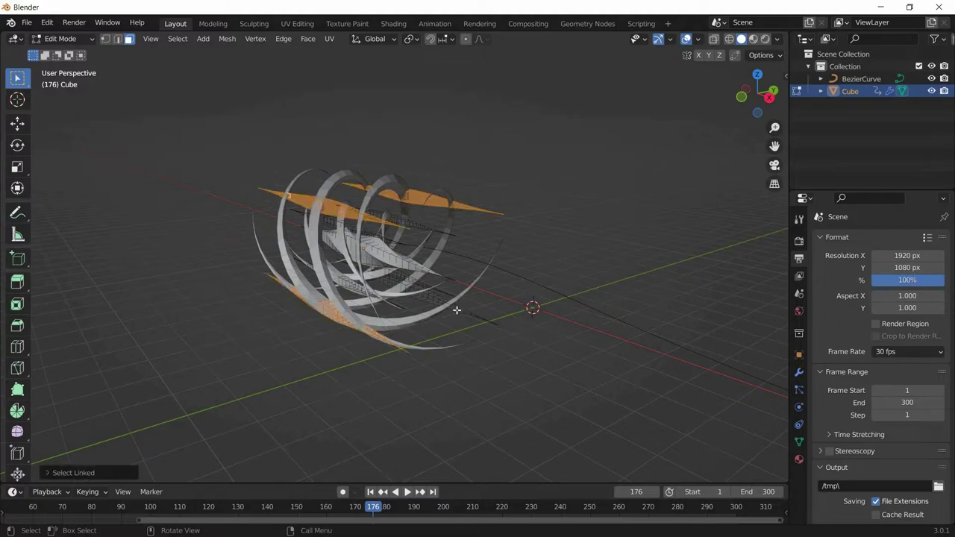
pyautogui.moveTo(457, 309); pyautogui.dragTo(524, 296, button='middle')
pyautogui.press('g')
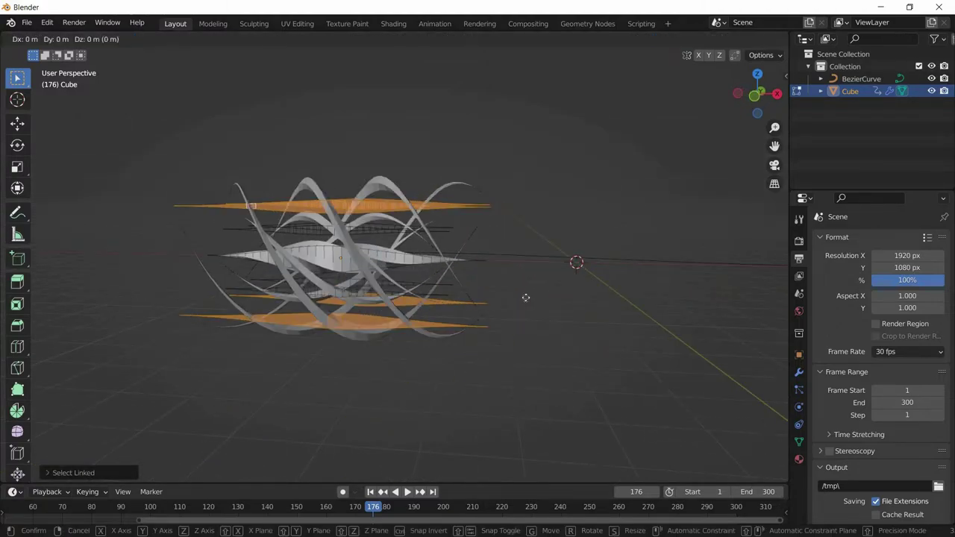
pyautogui.press('x')
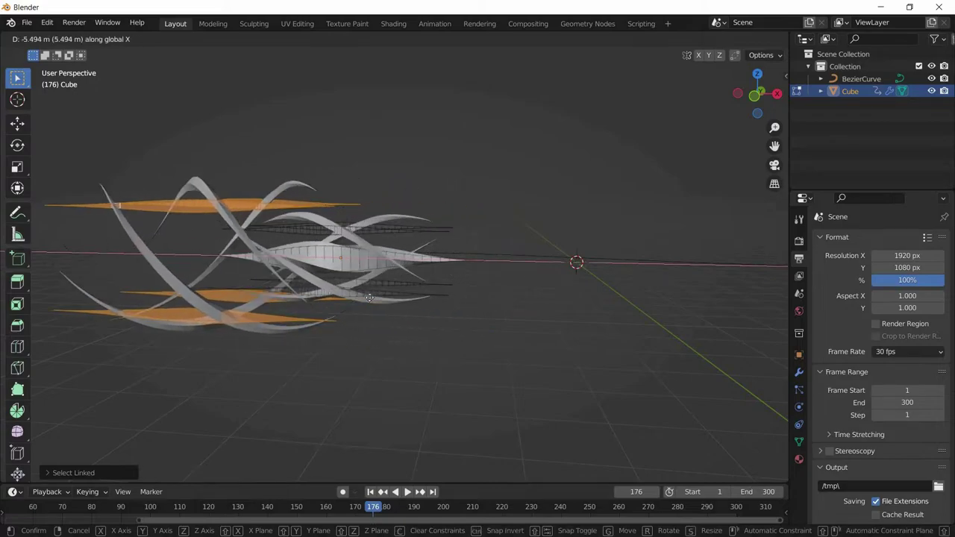
pyautogui.click(408, 300)
pyautogui.click(459, 241)
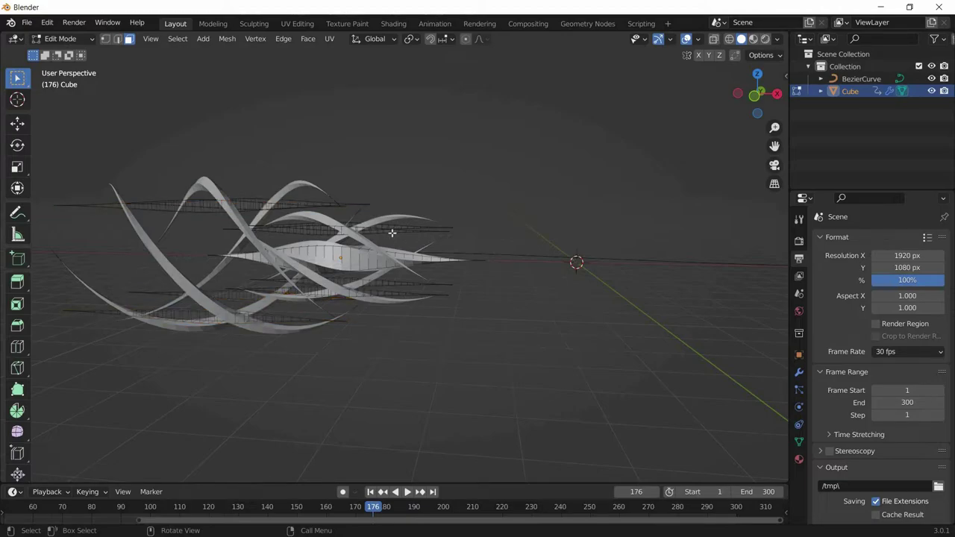
# - Select the linked meshes of the four inner-ring bars and shift them a short distance backward along the global X axis
pyautogui.press('l')
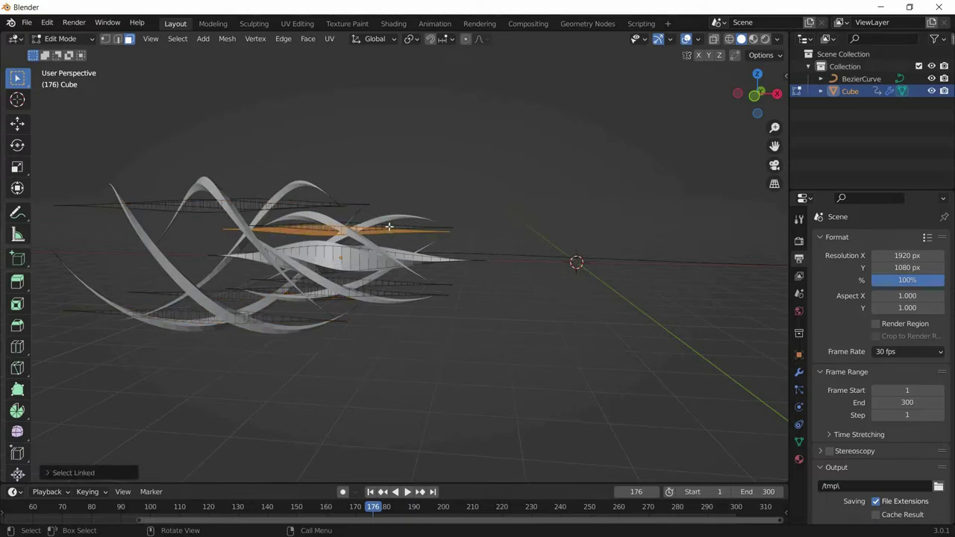
pyautogui.press('l')
pyautogui.press('l')
pyautogui.press('l')
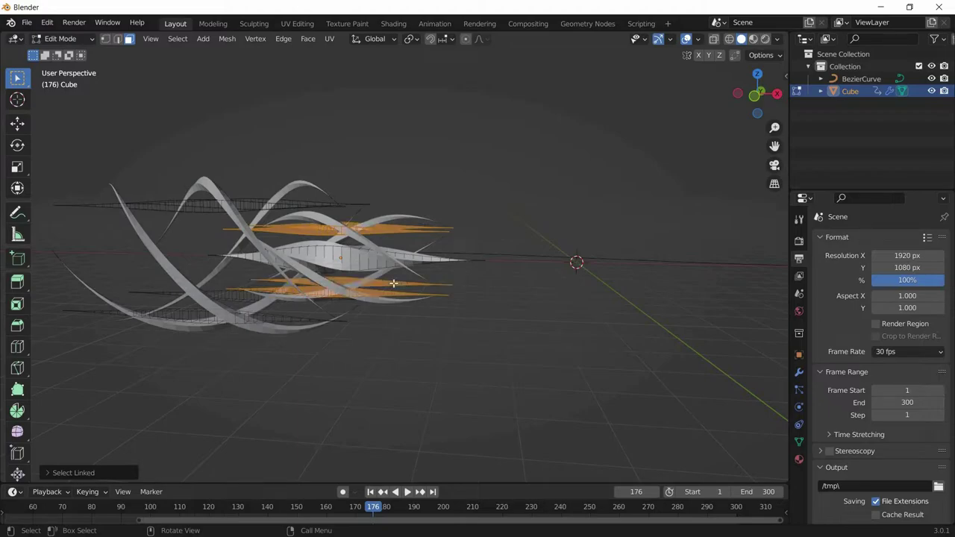
pyautogui.press('g')
pyautogui.press('x')
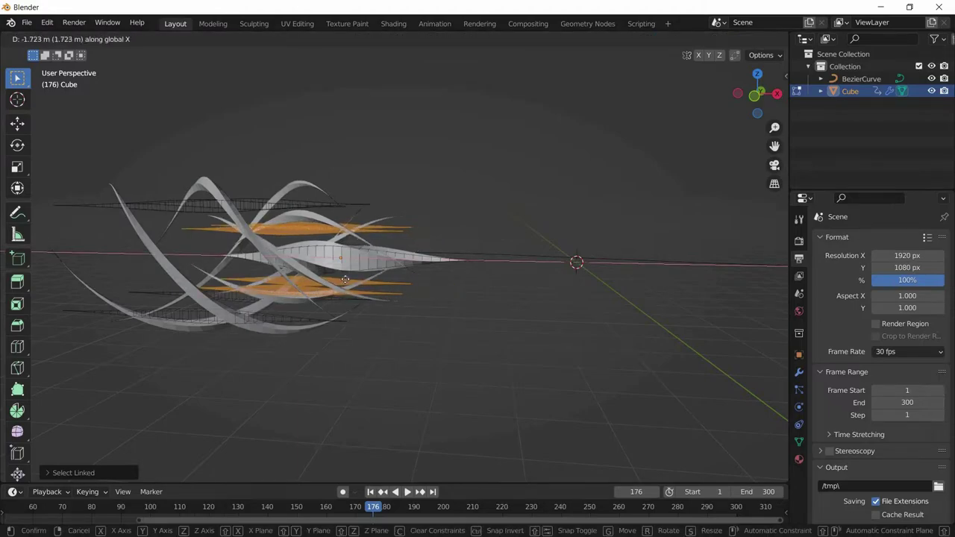
# - Check the bar rings in the left orthographic view, return to Object Mode, and play the animation along the curve
pyautogui.moveTo(369, 272); pyautogui.dragTo(708, 207, button='middle')
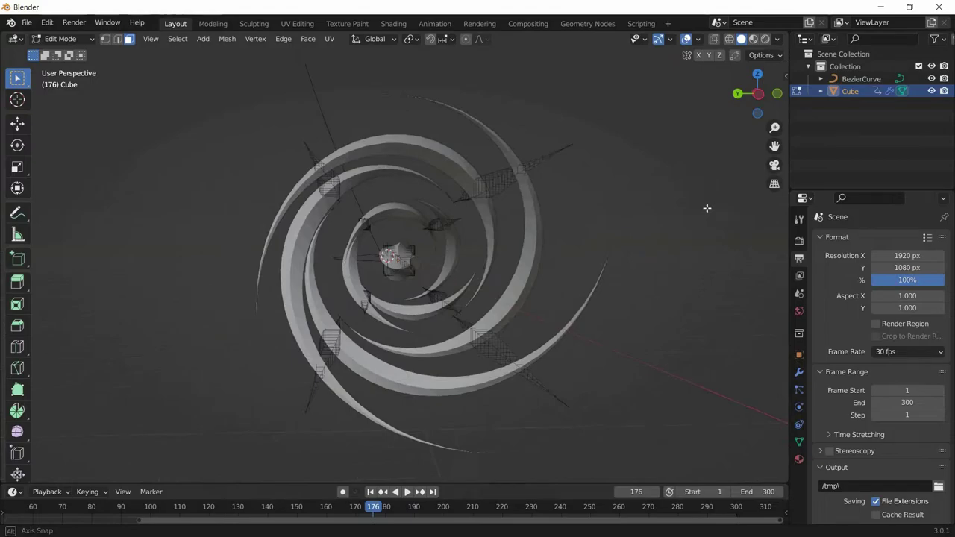
pyautogui.click(758, 98)
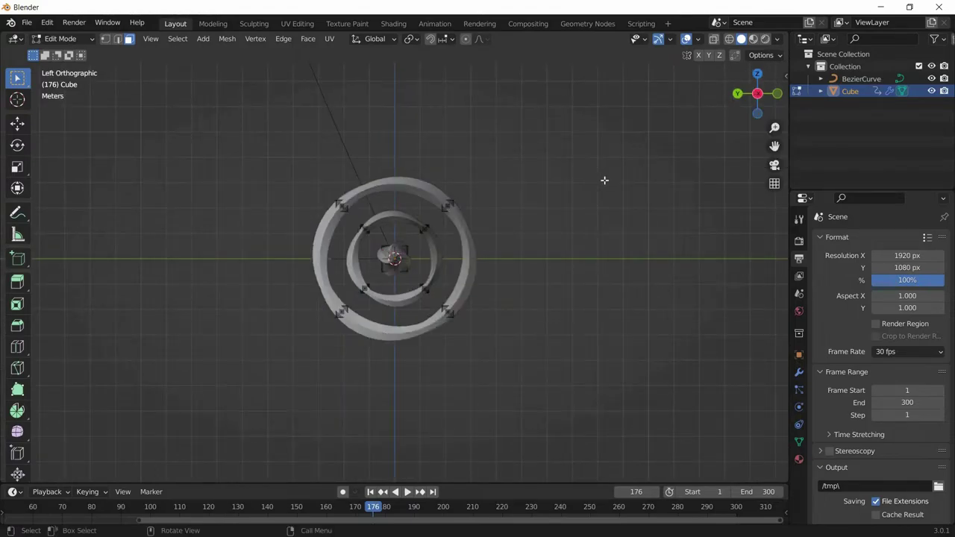
pyautogui.scroll(2, 605, 180)
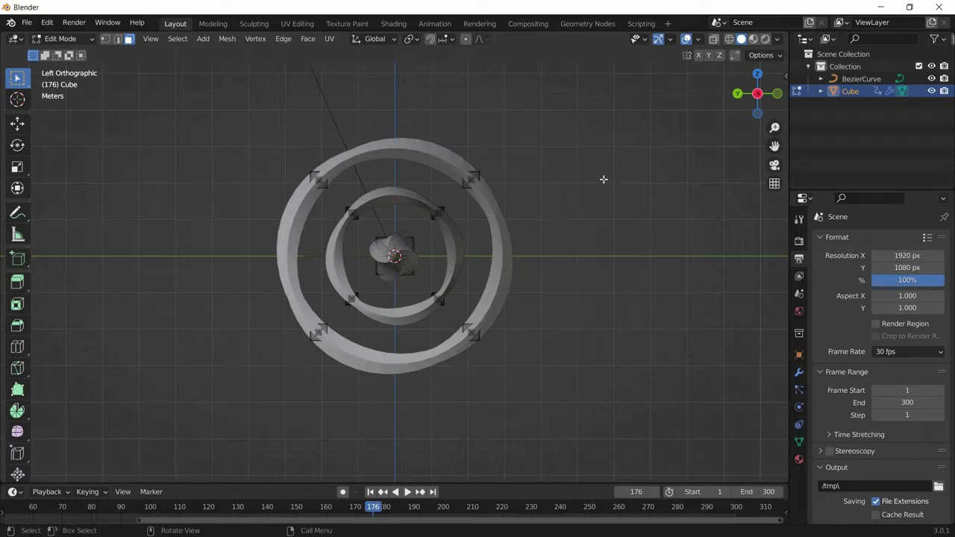
pyautogui.moveTo(603, 179); pyautogui.dragTo(480, 214, button='middle')
pyautogui.press('Tab')
pyautogui.press('space')
pyautogui.click(480, 215)
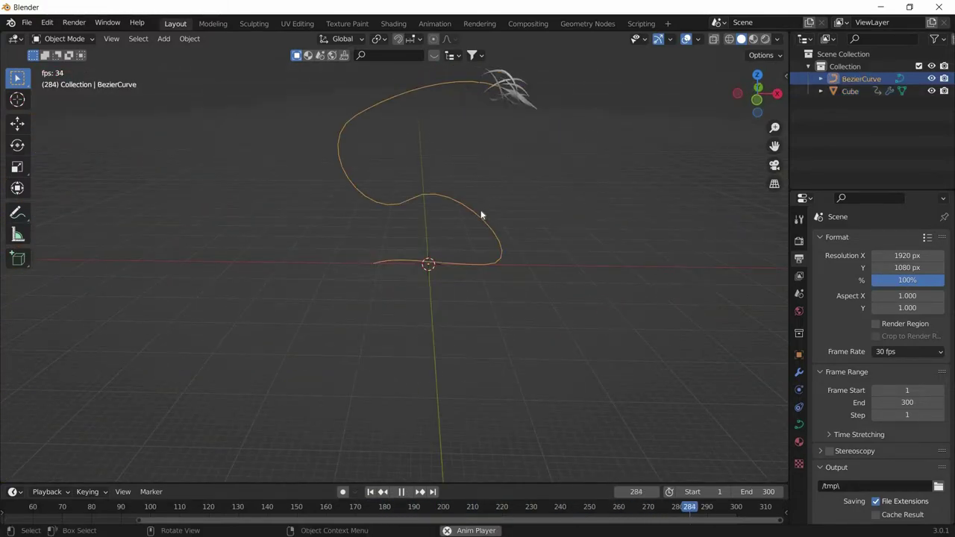
pyautogui.click(620, 205)
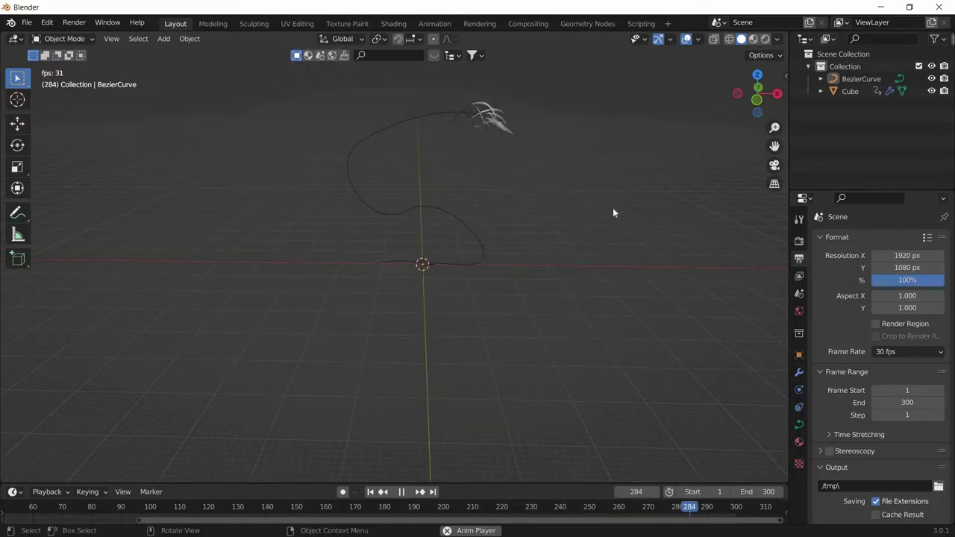
pyautogui.press('space')
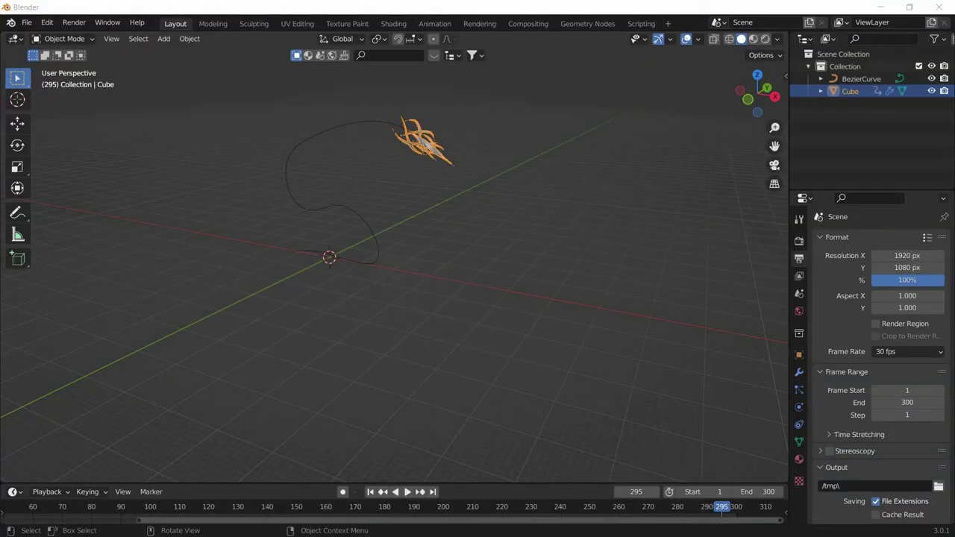
# - Examine the twisted bars up close at frame 295, along with the stretch of curve trailing behind them
pyautogui.moveTo(232, 374); pyautogui.dragTo(257, 364, button='middle')
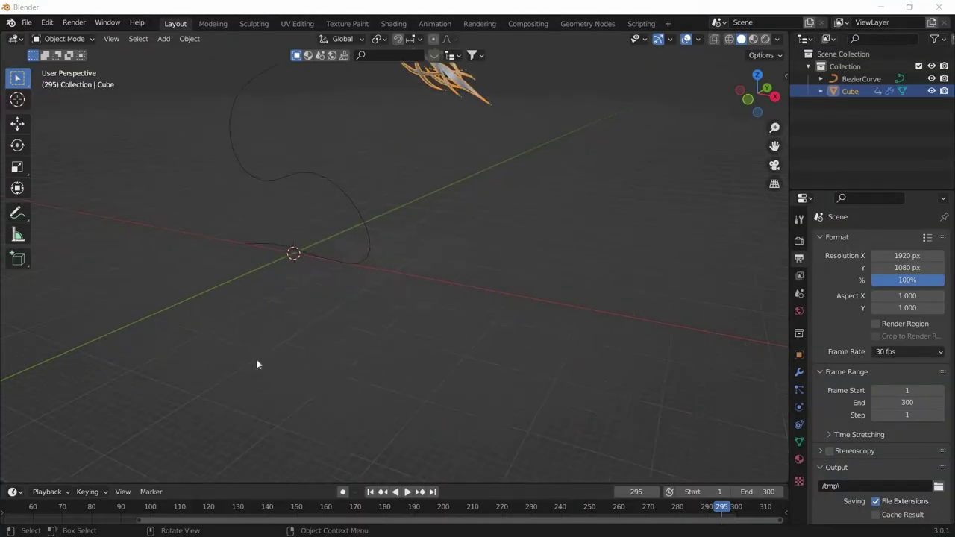
pyautogui.click(326, 312)
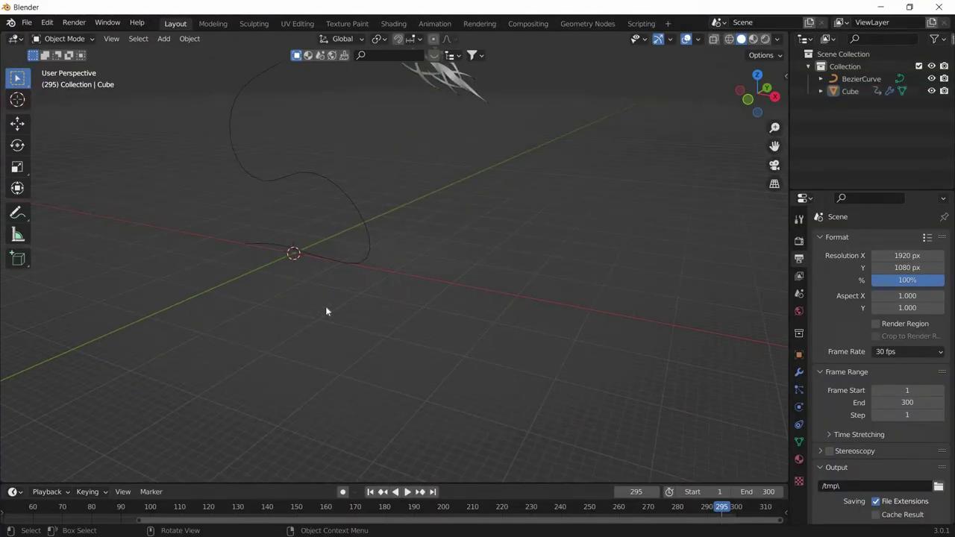
pyautogui.moveTo(326, 312); pyautogui.dragTo(399, 209, button='middle')
pyautogui.click(409, 92)
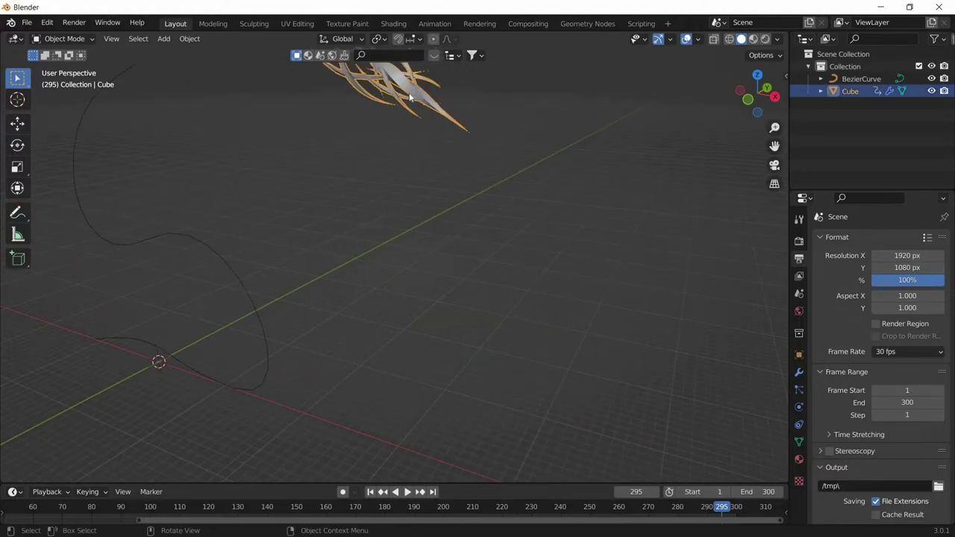
pyautogui.press('KP_Decimal')
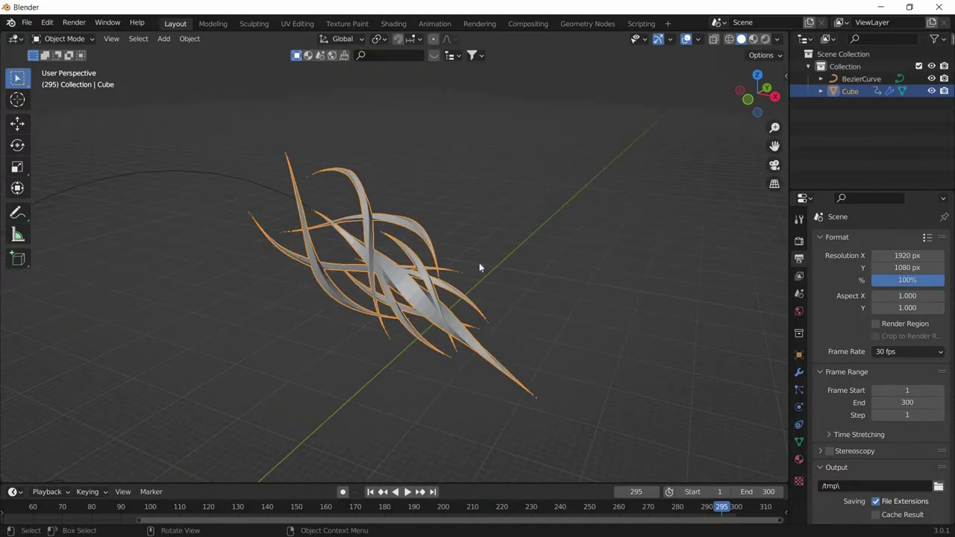
pyautogui.scroll(4, 479, 267)
pyautogui.hotkey('alt', 'a')
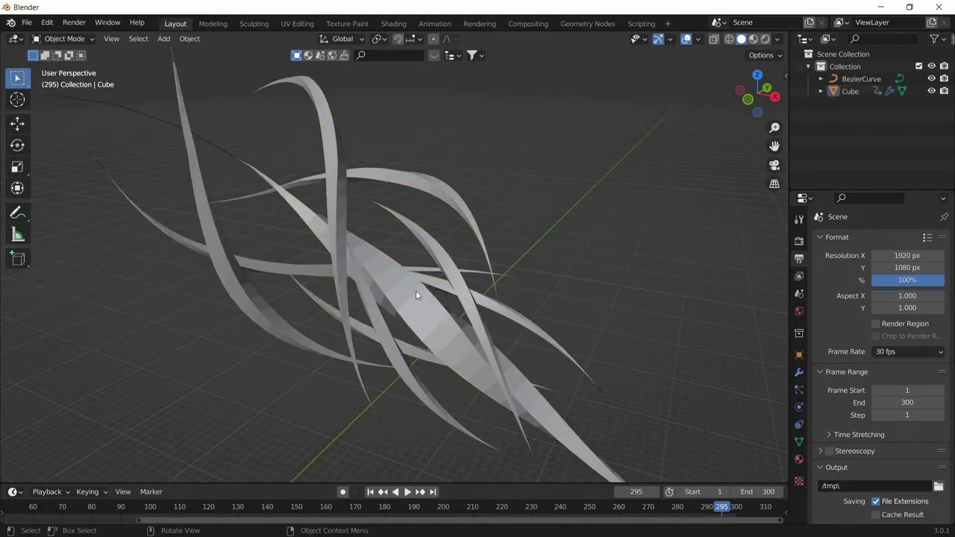
pyautogui.scroll(-4, 272, 179)
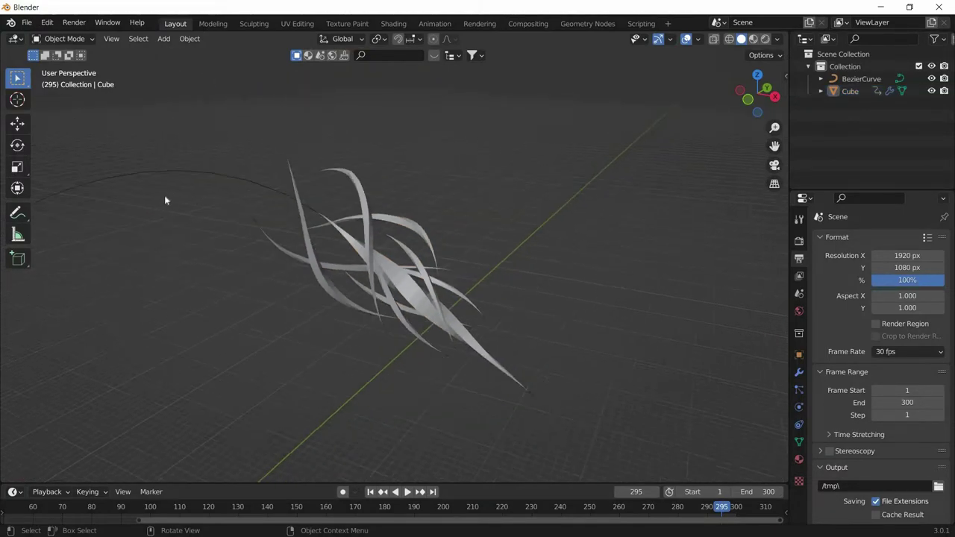
pyautogui.scroll(5, 347, 176)
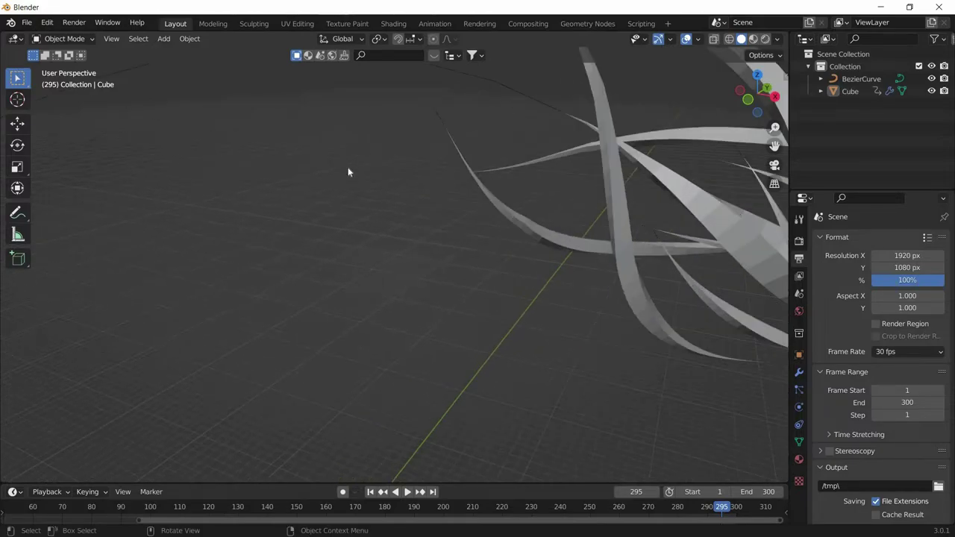
pyautogui.moveTo(292, 309); pyautogui.dragTo(445, 196, button='middle')
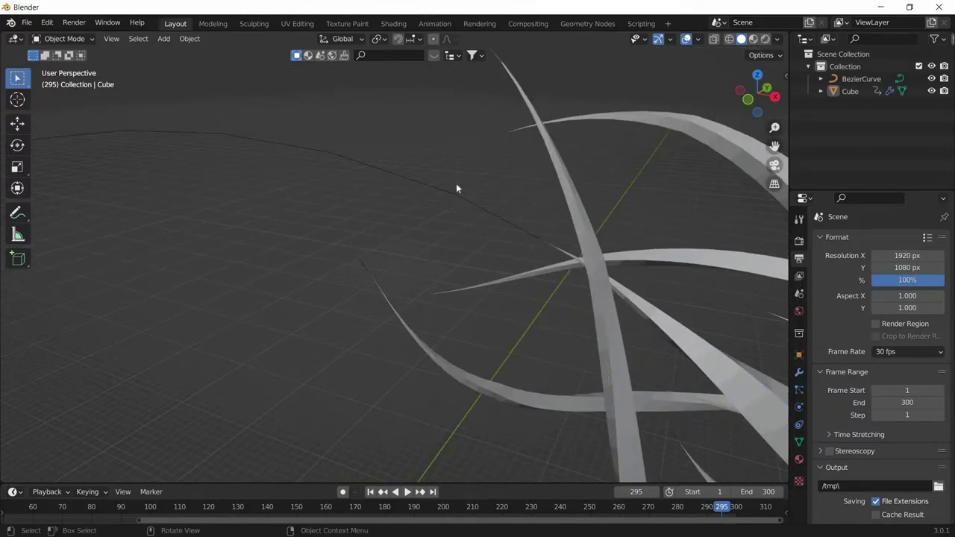
# - Circle three spots along the curve behind the bars with annotation strokes, and erase the annotations
pyautogui.moveTo(456, 183); pyautogui.dragTo(437, 176)
pyautogui.moveTo(321, 131); pyautogui.dragTo(296, 121)
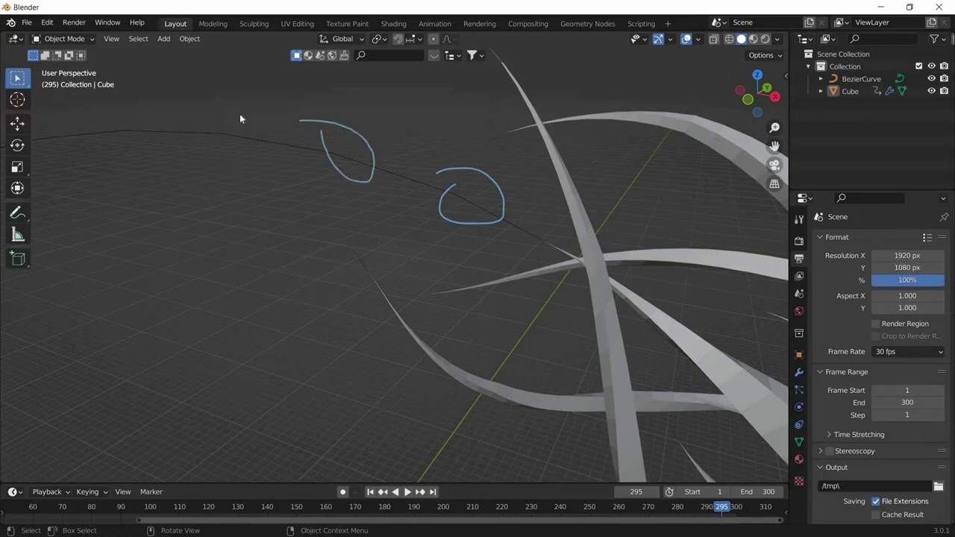
pyautogui.moveTo(218, 140); pyautogui.dragTo(201, 124)
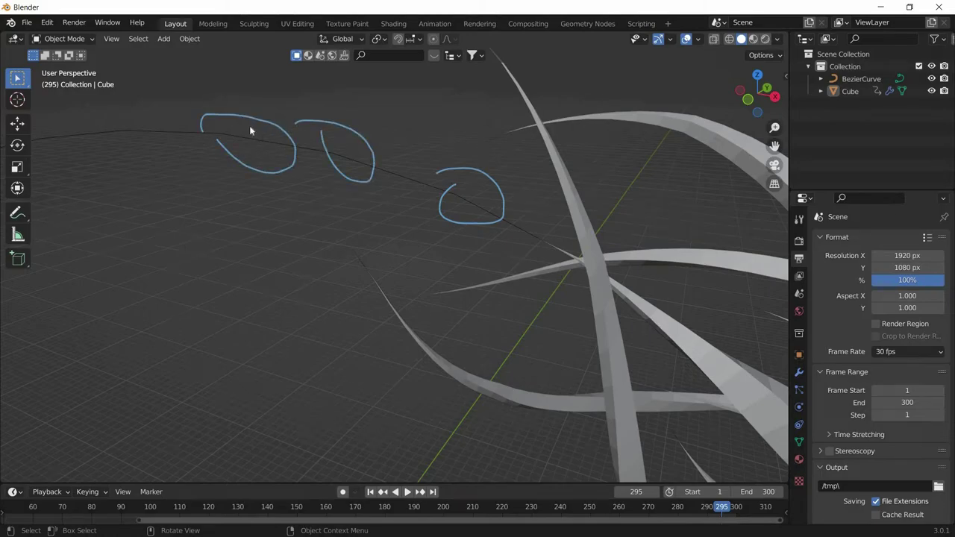
pyautogui.moveTo(251, 130)
pyautogui.keyDown('ctrl'); pyautogui.mouseDown()
pyautogui.moveTo(289, 120)
pyautogui.moveTo(178, 128)
pyautogui.moveTo(232, 130)
pyautogui.moveTo(250, 161)
pyautogui.moveTo(192, 168)
pyautogui.moveTo(378, 142)
pyautogui.moveTo(293, 135)
pyautogui.moveTo(292, 143)
pyautogui.moveTo(377, 151)
pyautogui.moveTo(452, 199)
pyautogui.mouseUp(); pyautogui.keyUp('ctrl')
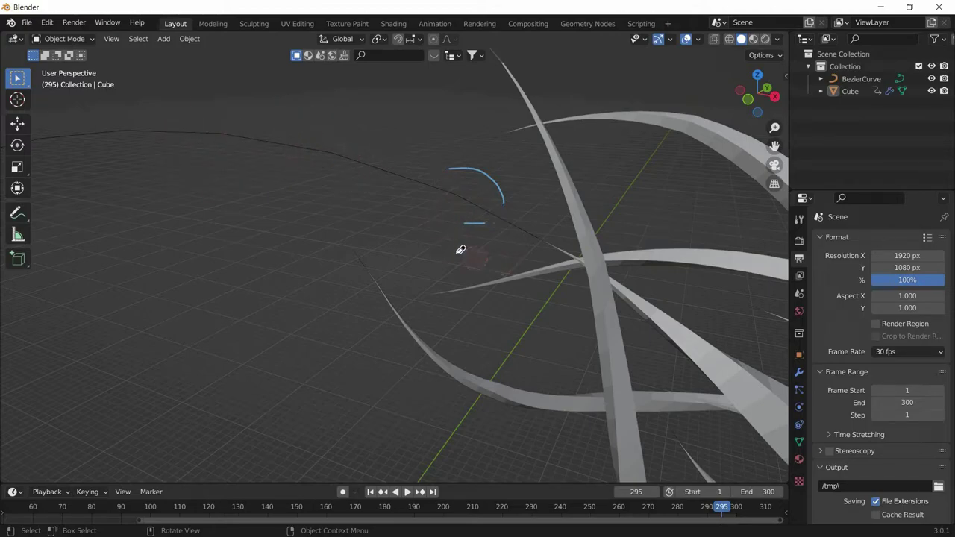
pyautogui.moveTo(522, 205)
pyautogui.keyDown('ctrl'); pyautogui.mouseDown()
pyautogui.moveTo(475, 187)
pyautogui.moveTo(490, 173)
pyautogui.mouseUp(); pyautogui.keyUp('ctrl')
# - Select the bars object, collapse its Simple Deform and Curve modifiers, and add a Bevel modifier
pyautogui.scroll(-6, 616, 309)
pyautogui.moveTo(615, 304); pyautogui.dragTo(575, 365, button='middle')
pyautogui.click(550, 338)
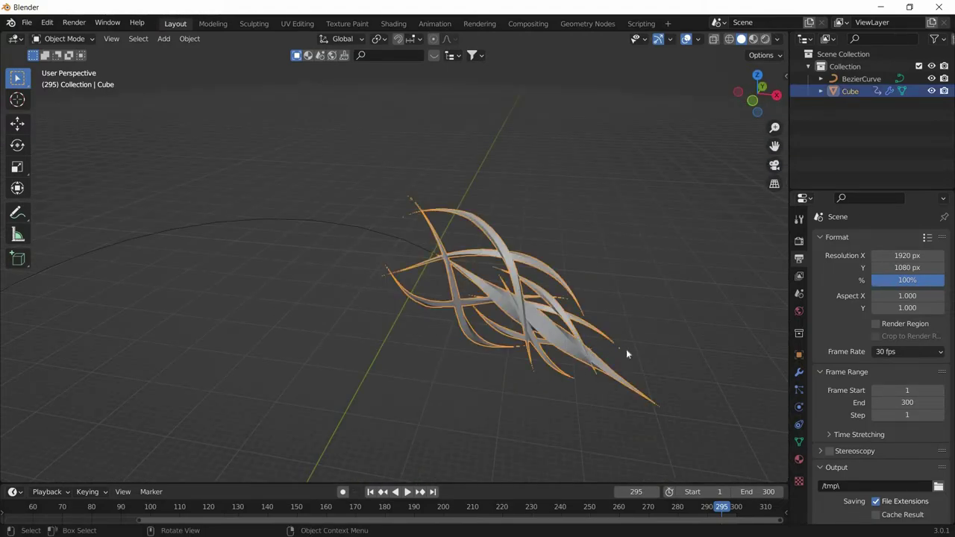
pyautogui.click(797, 372)
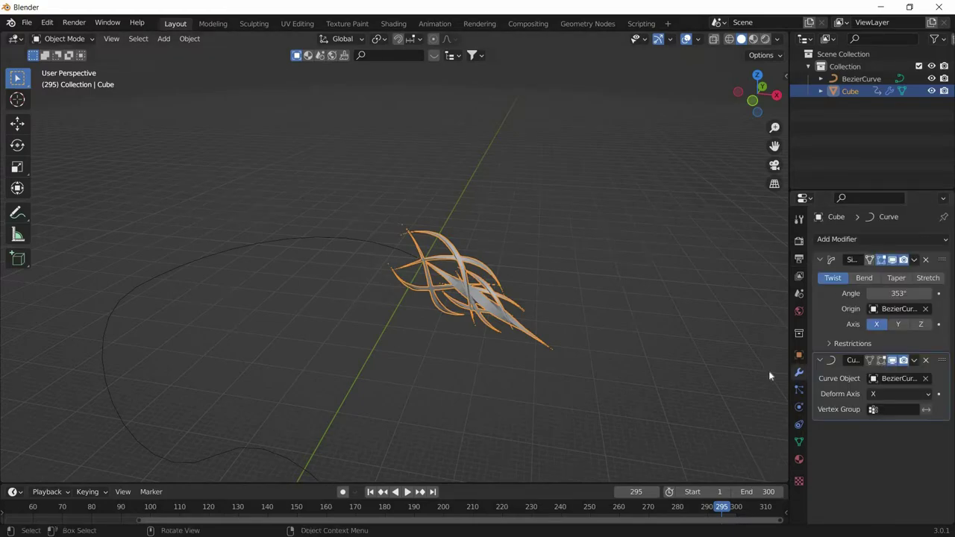
pyautogui.click(821, 360)
pyautogui.click(820, 259)
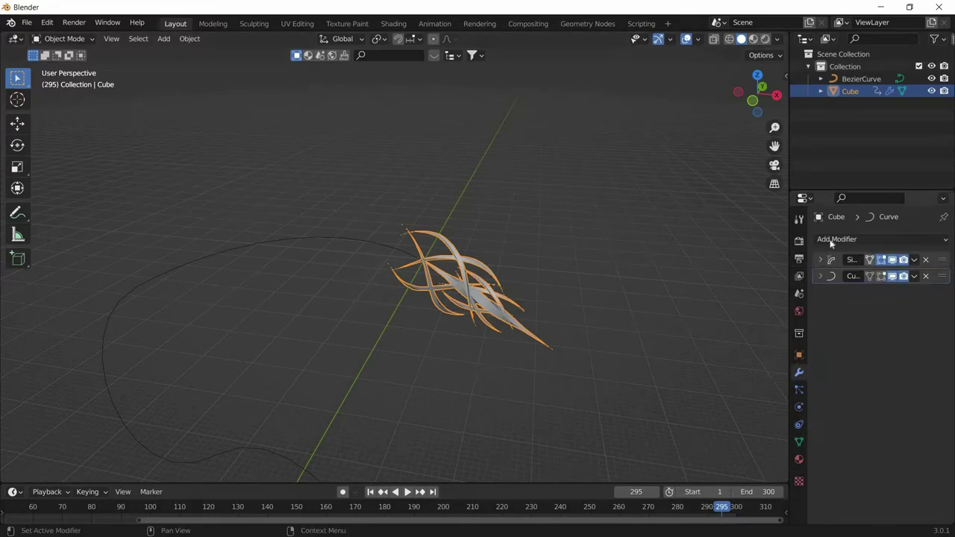
pyautogui.click(831, 240)
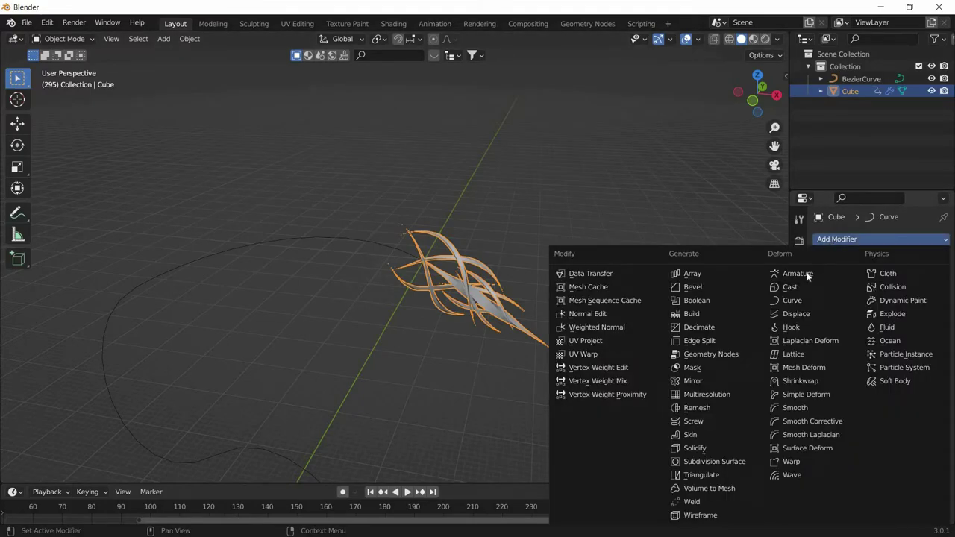
pyautogui.click(696, 290)
pyautogui.scroll(5, 662, 322)
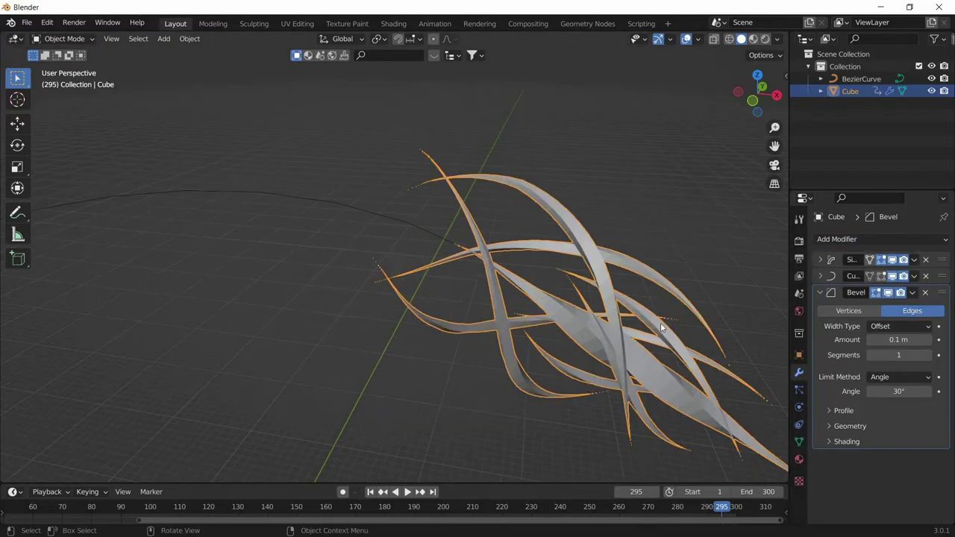
pyautogui.scroll(1, 491, 261)
pyautogui.scroll(-1, 491, 262)
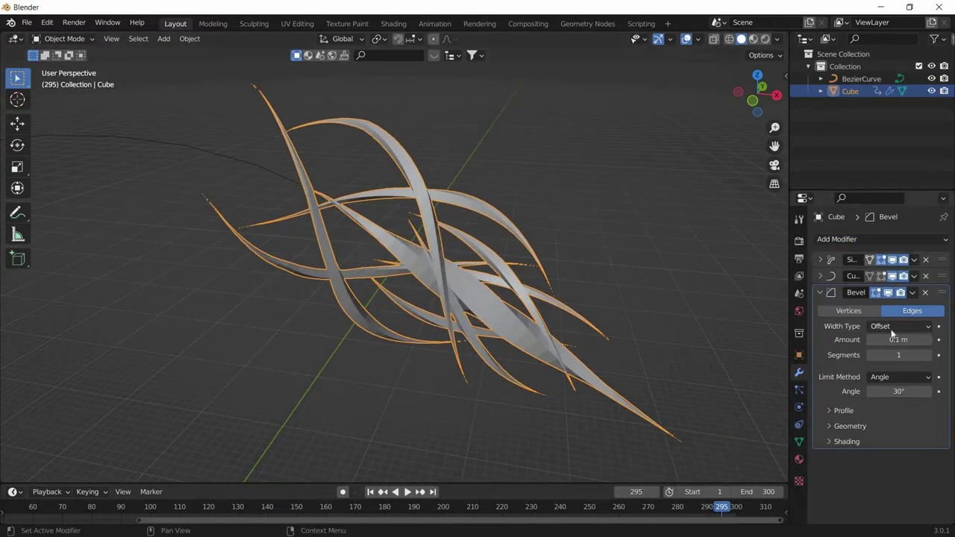
# - Add a Subdivision Surface modifier to the twisted ribbon mesh and set its viewport levels to 2
pyautogui.hotkey('alt', 'a')
pyautogui.click(521, 330)
pyautogui.click(820, 292)
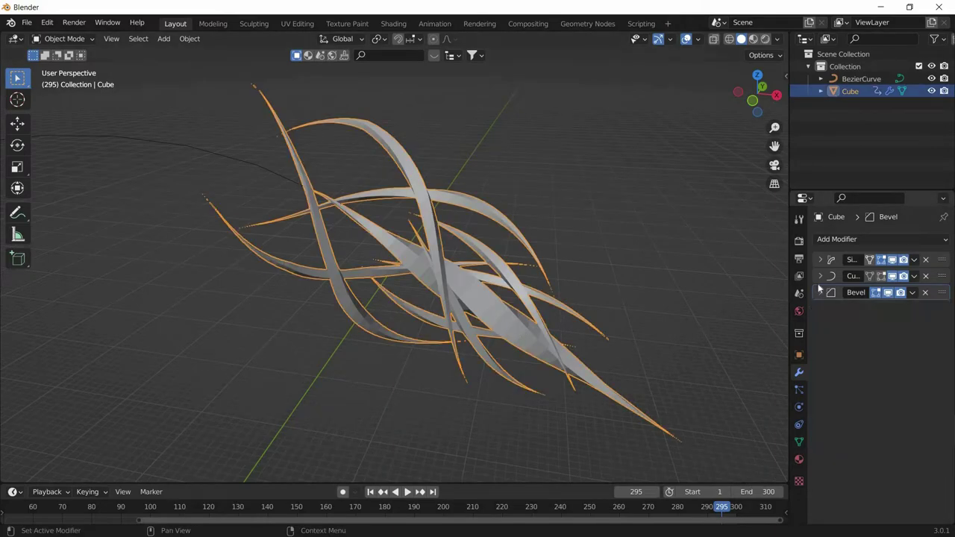
pyautogui.click(839, 246)
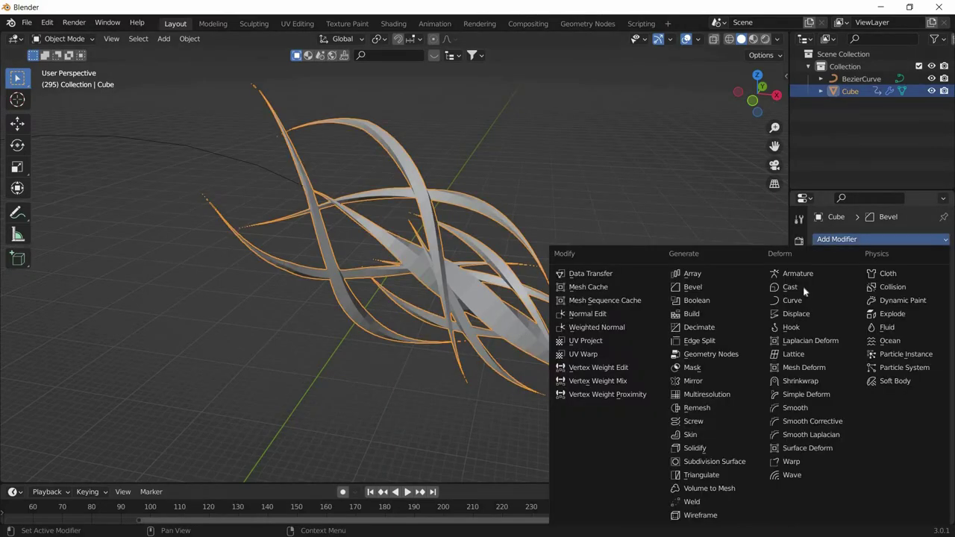
pyautogui.click(688, 462)
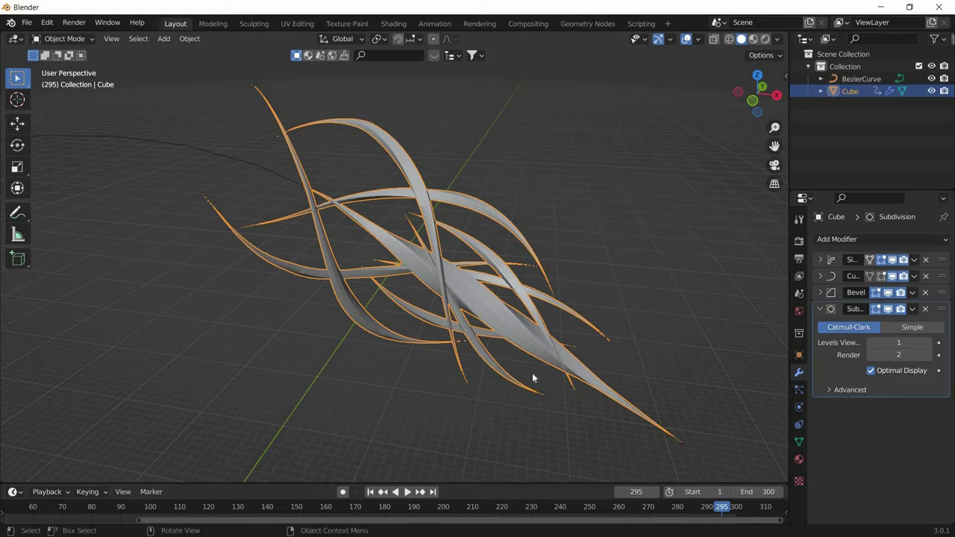
pyautogui.moveTo(518, 344); pyautogui.dragTo(455, 313, button='middle')
pyautogui.scroll(4, 423, 316)
pyautogui.click(878, 342)
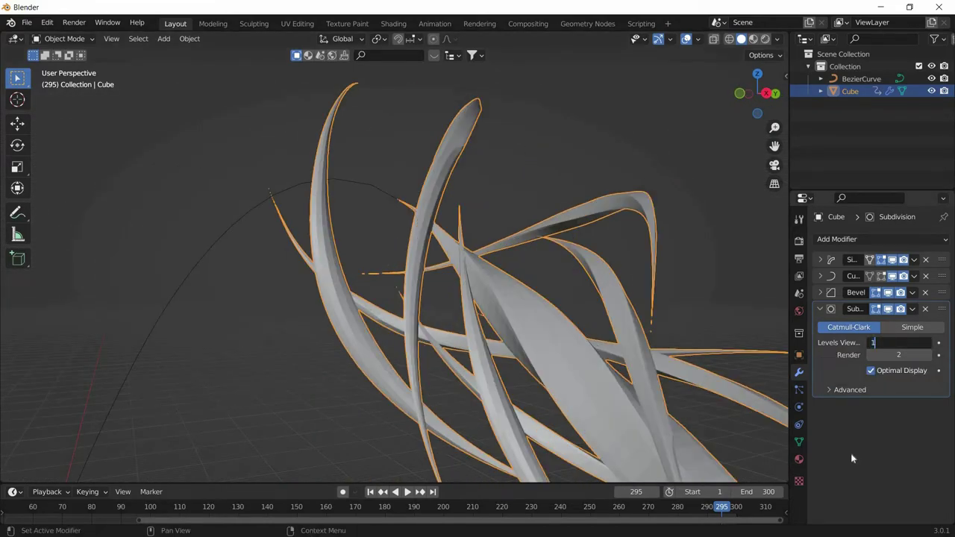
pyautogui.write('2')
pyautogui.press('Return')
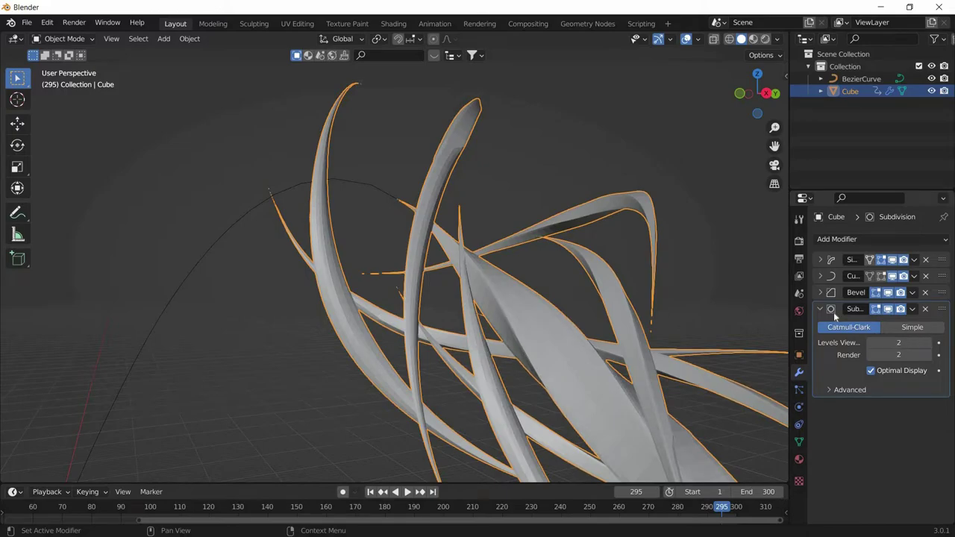
# - Try moving the Bevel modifier to first place in the mesh's modifier stack, and undo the move
pyautogui.click(821, 308)
pyautogui.click(820, 292)
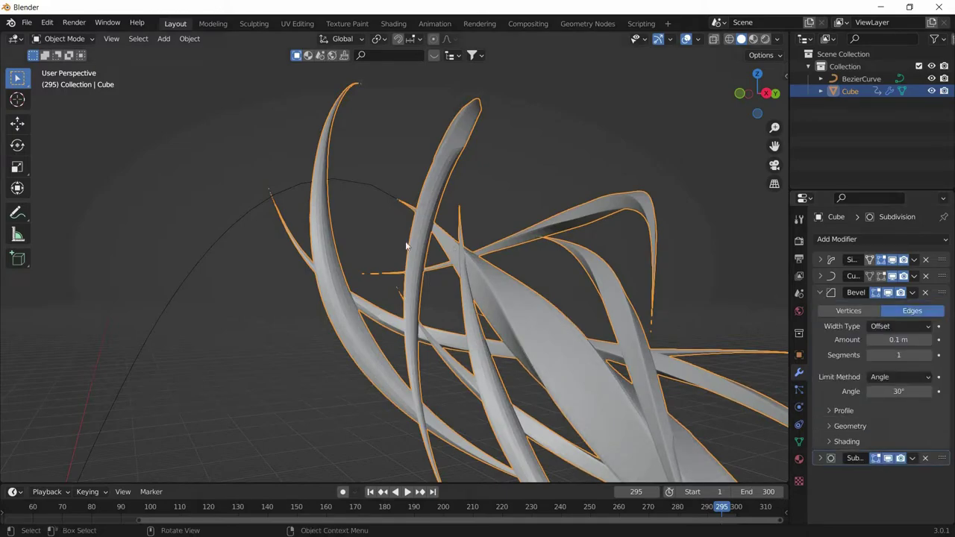
pyautogui.scroll(3, 437, 201)
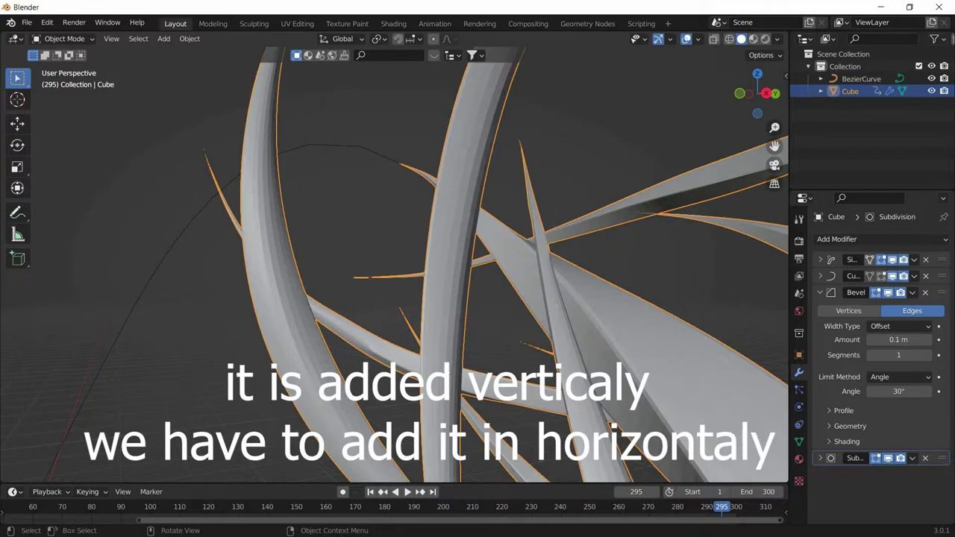
pyautogui.click(912, 293)
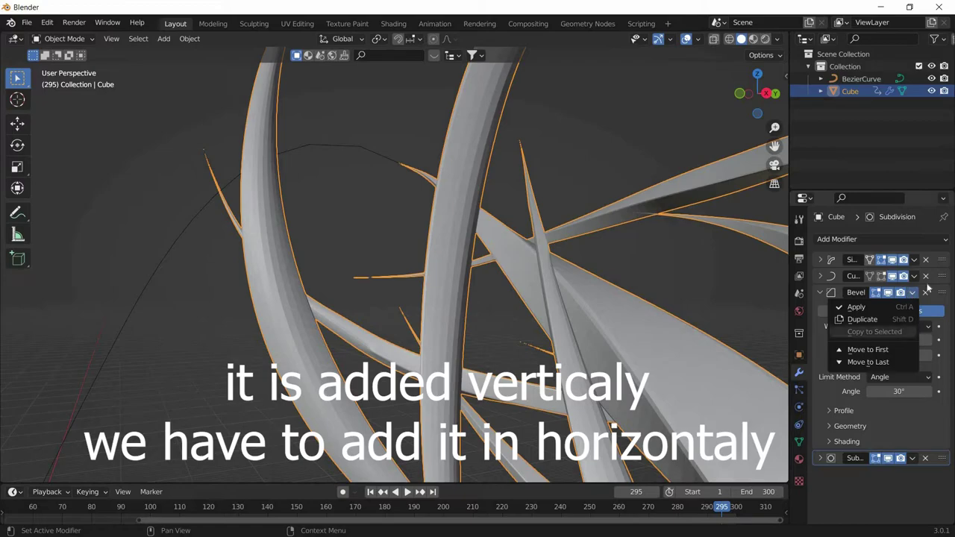
pyautogui.click(862, 355)
pyautogui.moveTo(618, 344); pyautogui.dragTo(508, 318, button='middle')
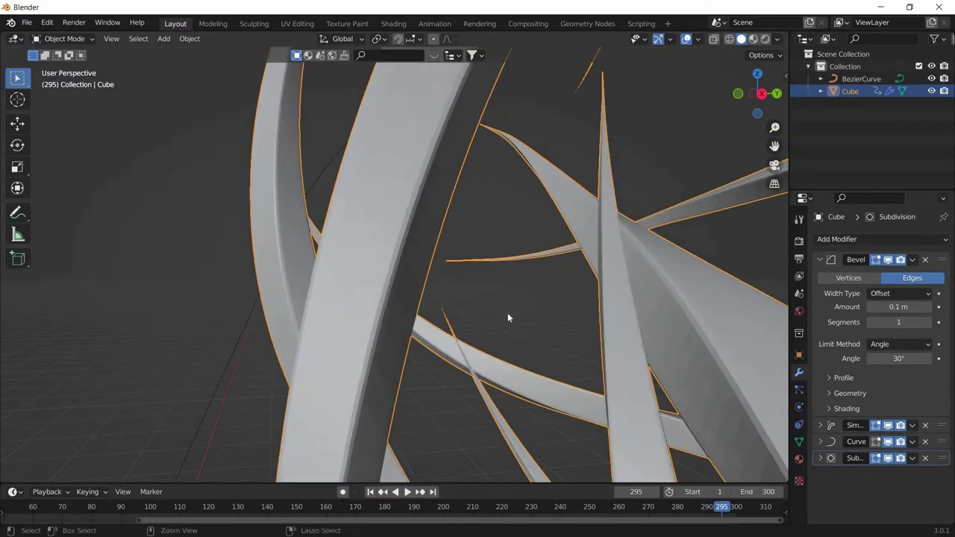
pyautogui.hotkey('ctrl', 'z')
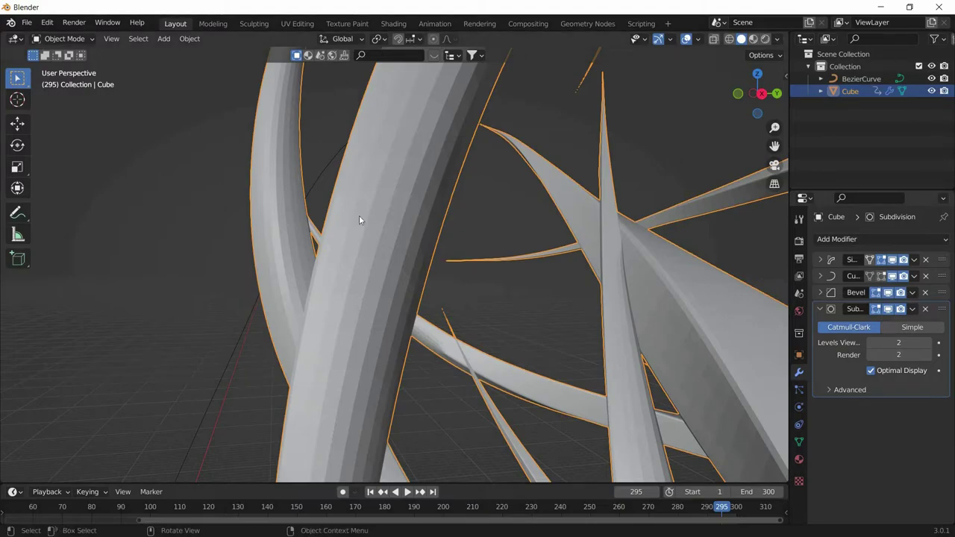
# - Move the Bevel modifier to first place in the modifier stack, ahead of the Simple Deform and Curve modifiers
pyautogui.click(912, 293)
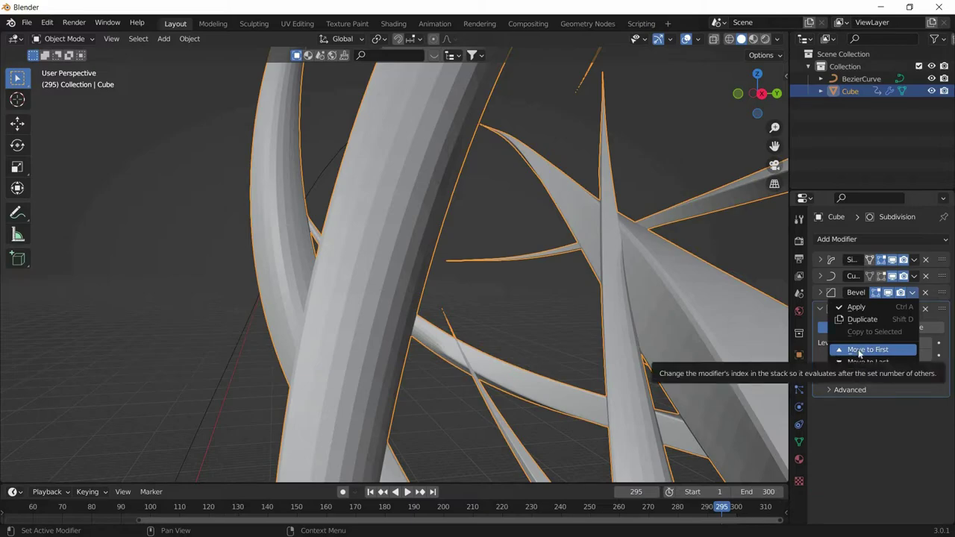
pyautogui.click(860, 353)
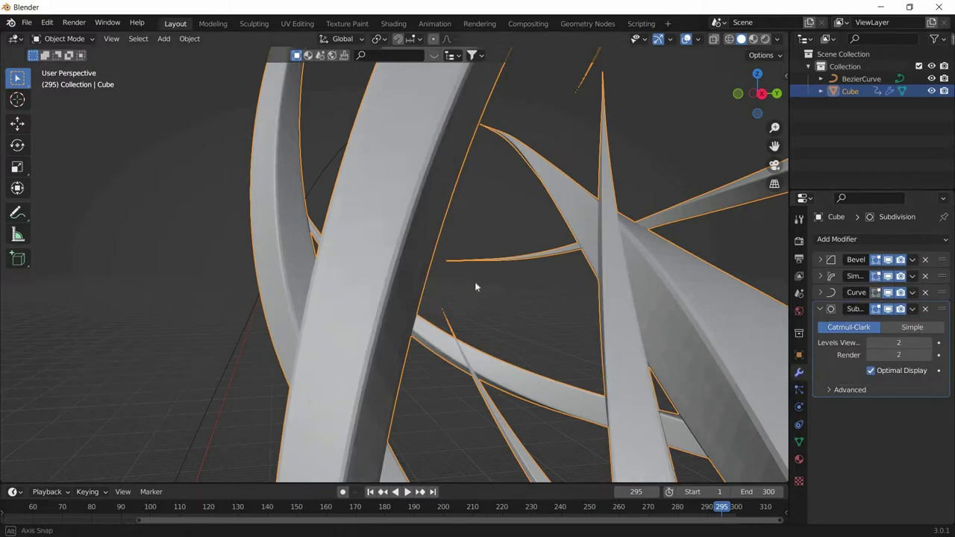
pyautogui.moveTo(473, 286); pyautogui.dragTo(411, 239, button='middle')
# - Select the Bezier curve that guides the mesh and set its preview resolution to 64
pyautogui.scroll(-6, 268, 234)
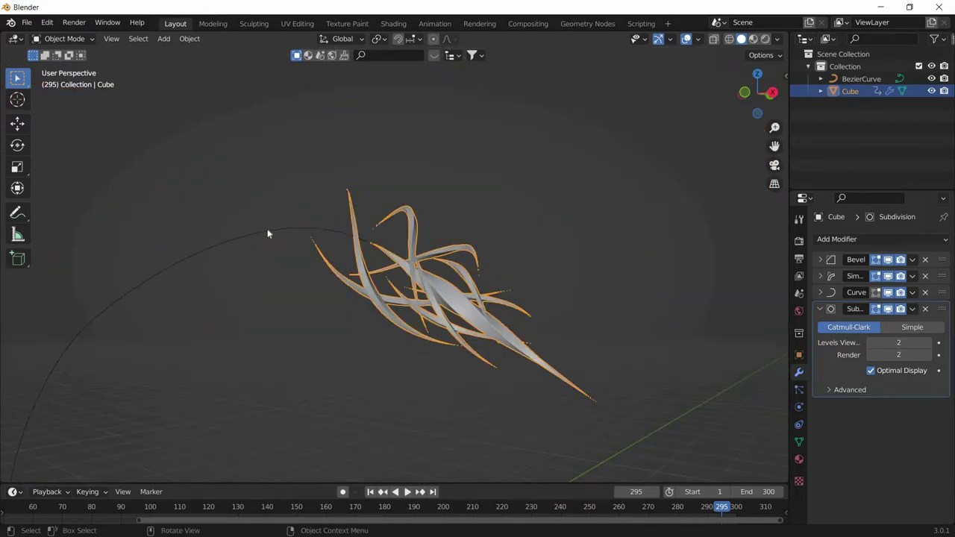
pyautogui.click(267, 234)
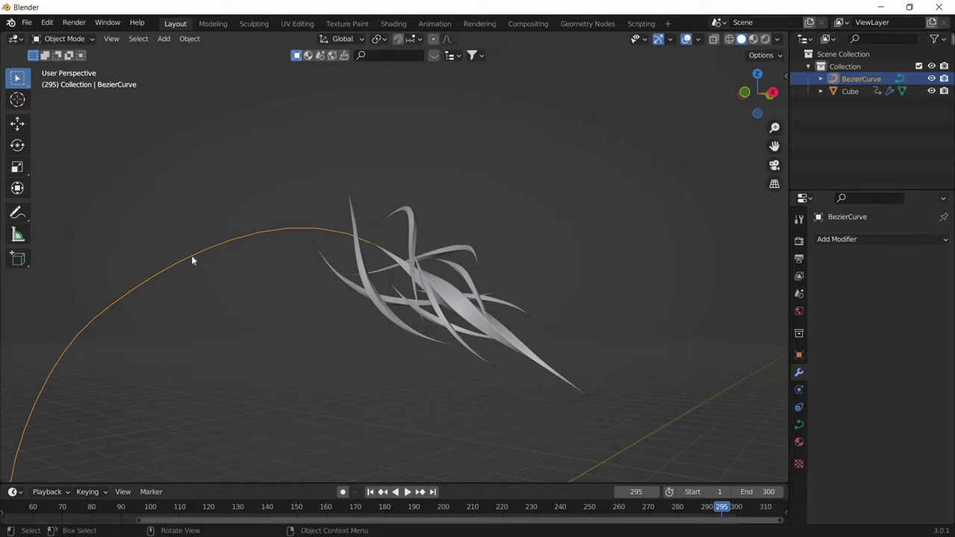
pyautogui.click(798, 424)
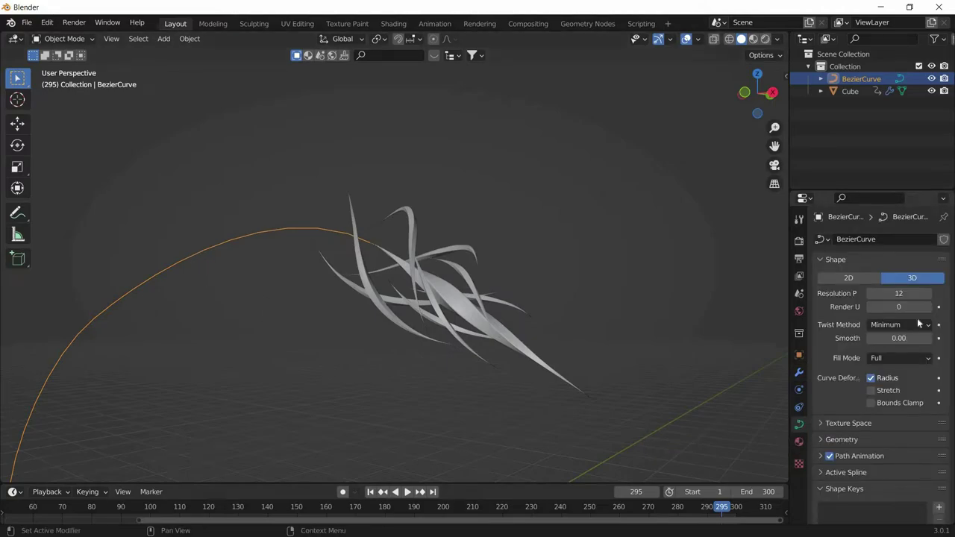
pyautogui.click(899, 294)
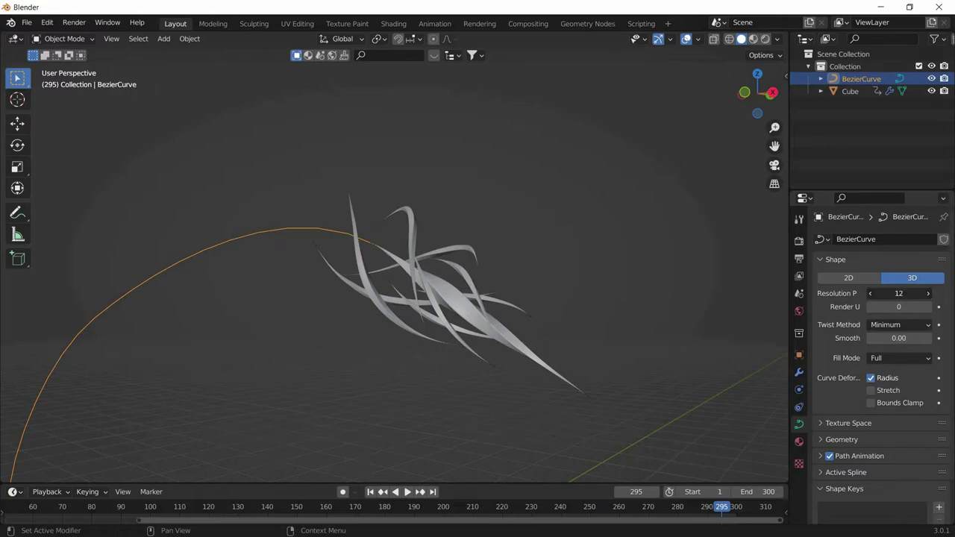
pyautogui.write('42')
pyautogui.press('Return')
pyautogui.press('BackSpace')
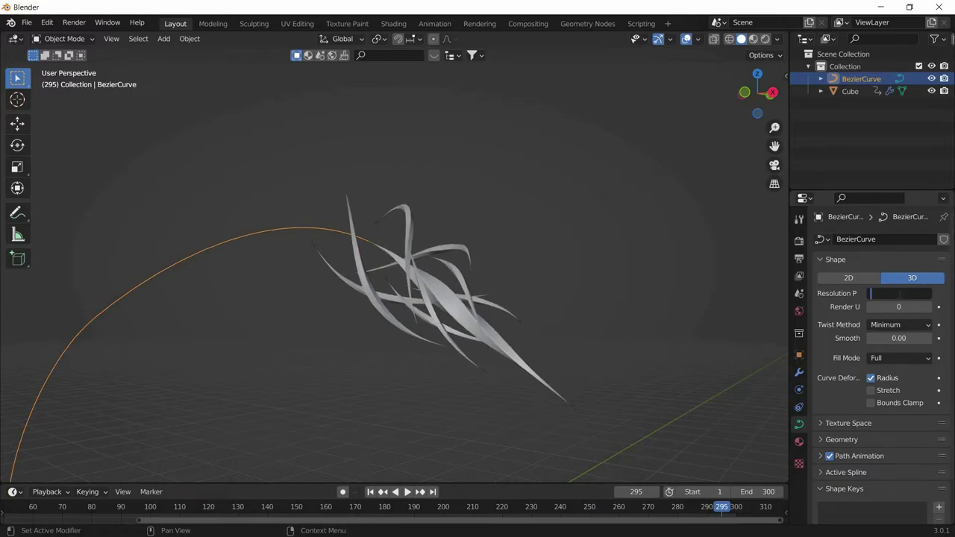
pyautogui.write('64')
pyautogui.press('Return')
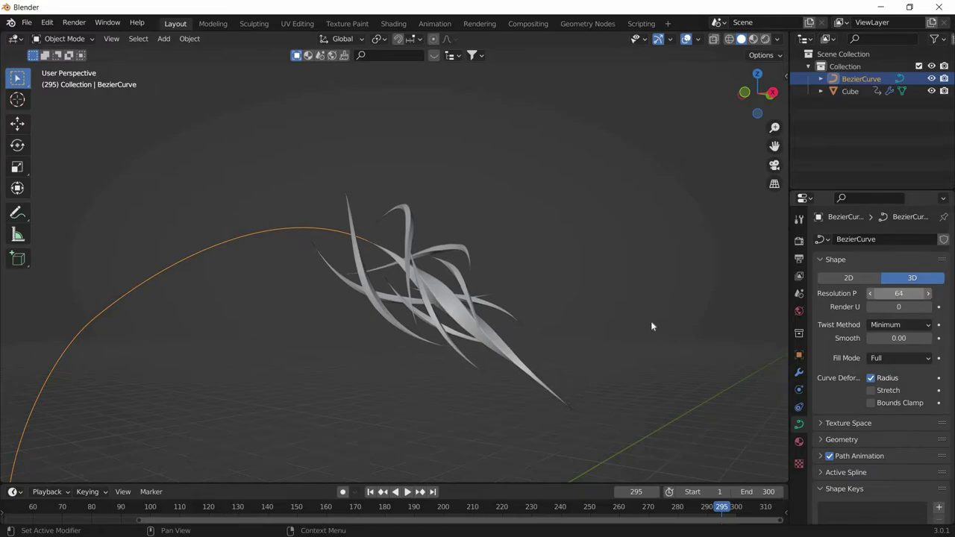
# - Examine the Bezier curve and the ribbon mesh up close for smoothness
pyautogui.scroll(3, 406, 319)
pyautogui.scroll(2, 406, 319)
pyautogui.moveTo(520, 313); pyautogui.dragTo(149, 302, button='middle')
pyautogui.moveTo(247, 286); pyautogui.dragTo(418, 287, button='middle')
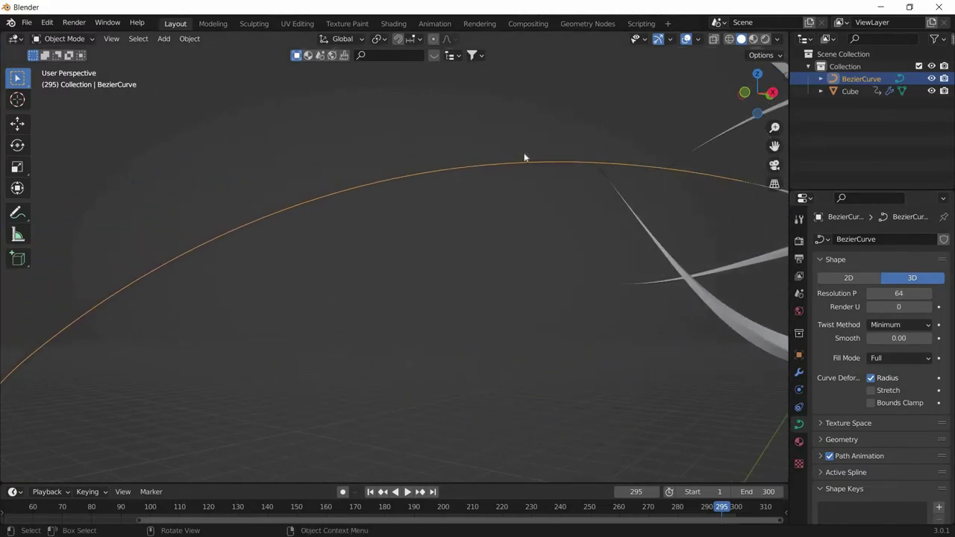
pyautogui.click(355, 206)
pyautogui.moveTo(359, 206); pyautogui.dragTo(661, 322, button='middle')
pyautogui.scroll(3, 535, 265)
pyautogui.scroll(2, 512, 294)
# - Try Subdivision viewport levels of 4 on the ribbon mesh, and set them back to 2
pyautogui.click(445, 329)
pyautogui.click(799, 372)
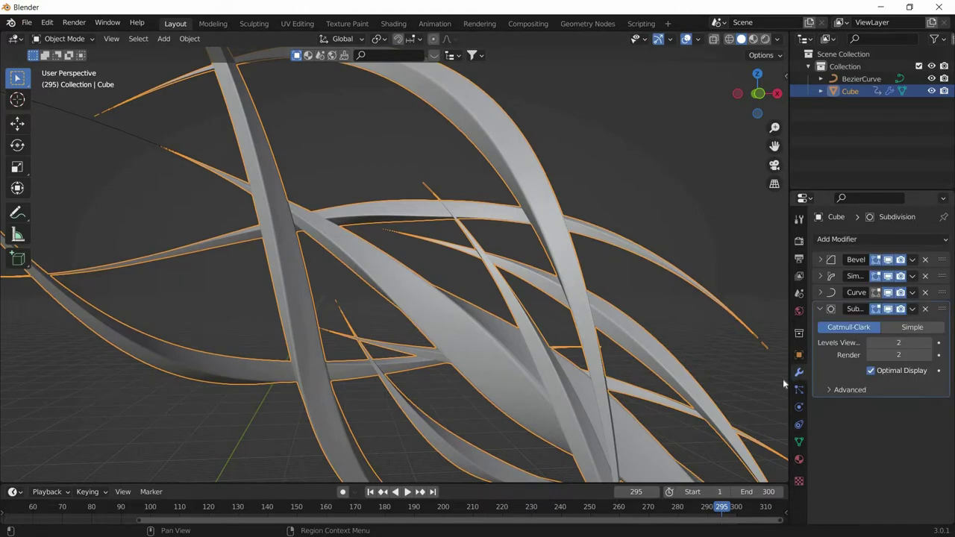
pyautogui.click(928, 342)
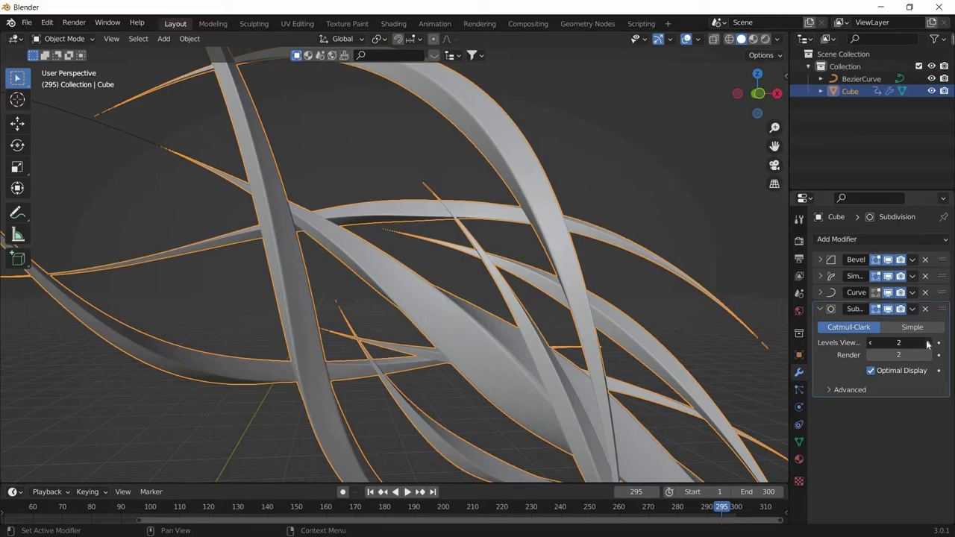
pyautogui.hotkey('ctrl', '4')
pyautogui.moveTo(564, 350); pyautogui.dragTo(463, 359, button='middle')
pyautogui.scroll(-6, 594, 347)
pyautogui.scroll(12, 458, 355)
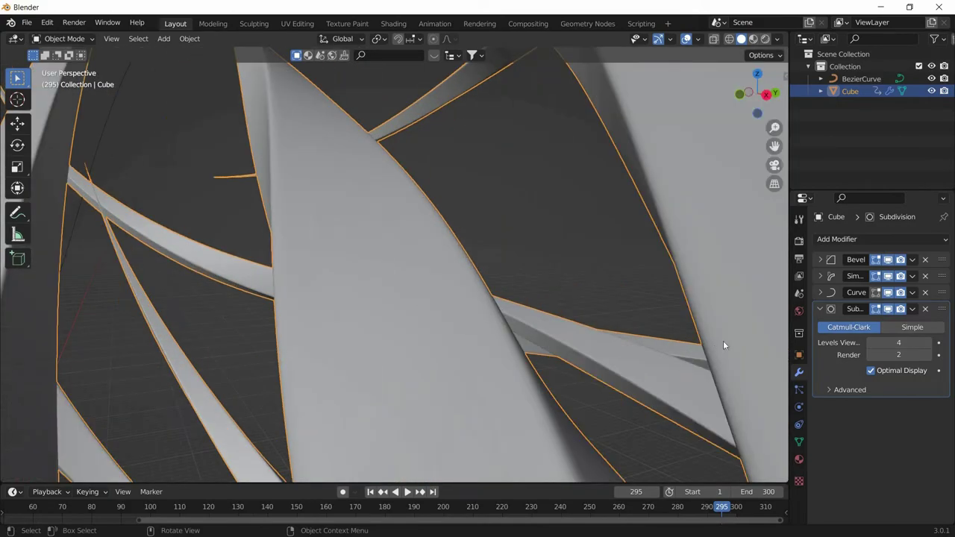
pyautogui.click(871, 343)
pyautogui.click(871, 343)
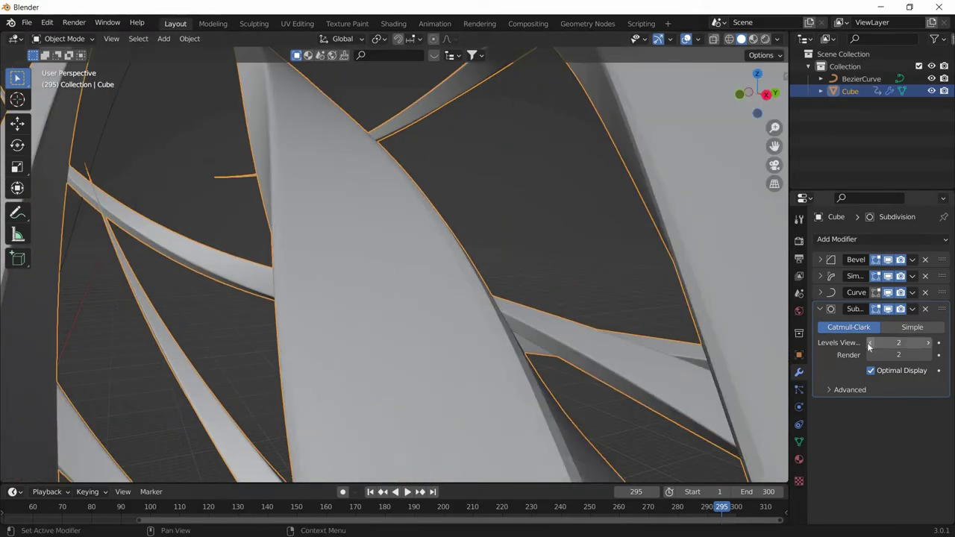
# - Turn off the viewport display of the ribbon mesh's Subdivision modifier
pyautogui.scroll(-10, 531, 318)
pyautogui.click(531, 318)
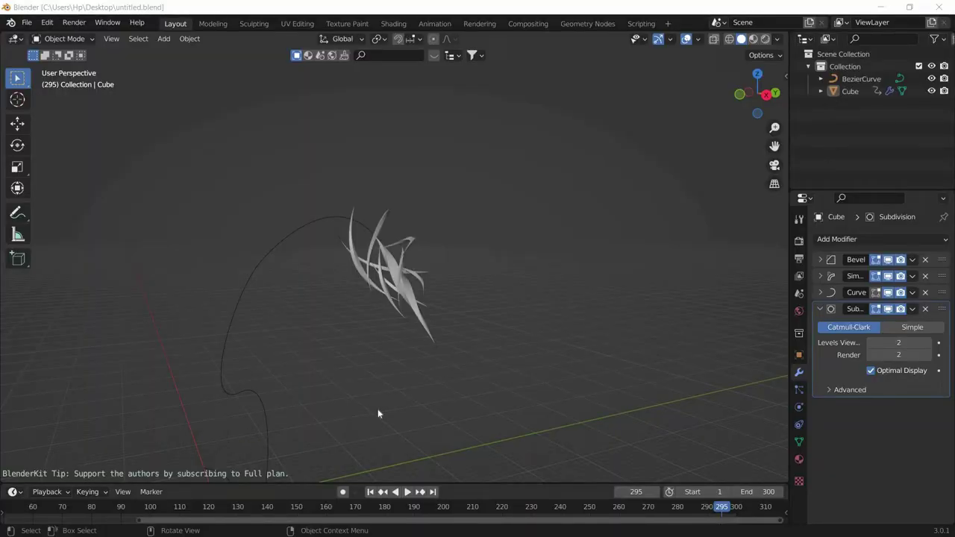
pyautogui.moveTo(375, 416); pyautogui.dragTo(198, 430, button='middle')
pyautogui.keyDown('shift'); pyautogui.moveTo(350, 407); pyautogui.dragTo(432, 402, button='middle'); pyautogui.keyUp('shift')
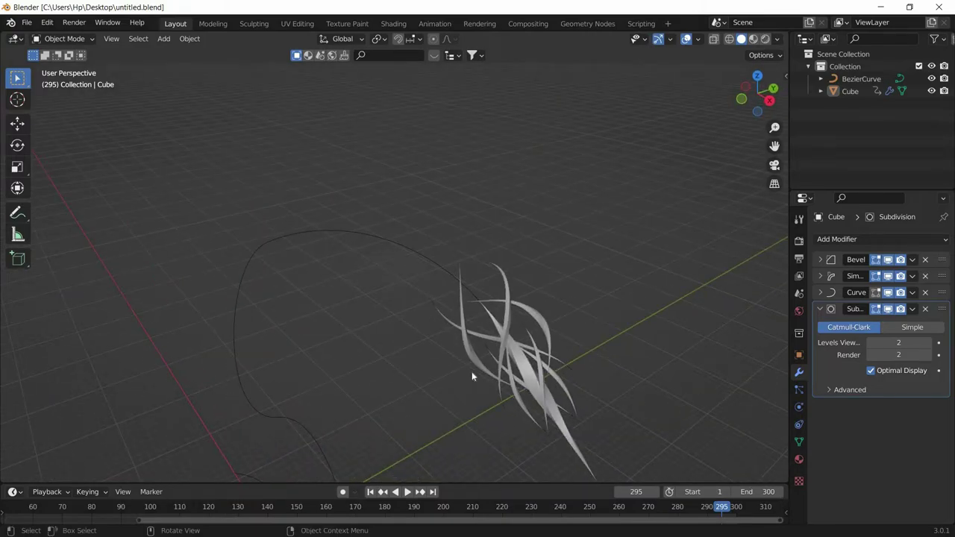
pyautogui.click(888, 308)
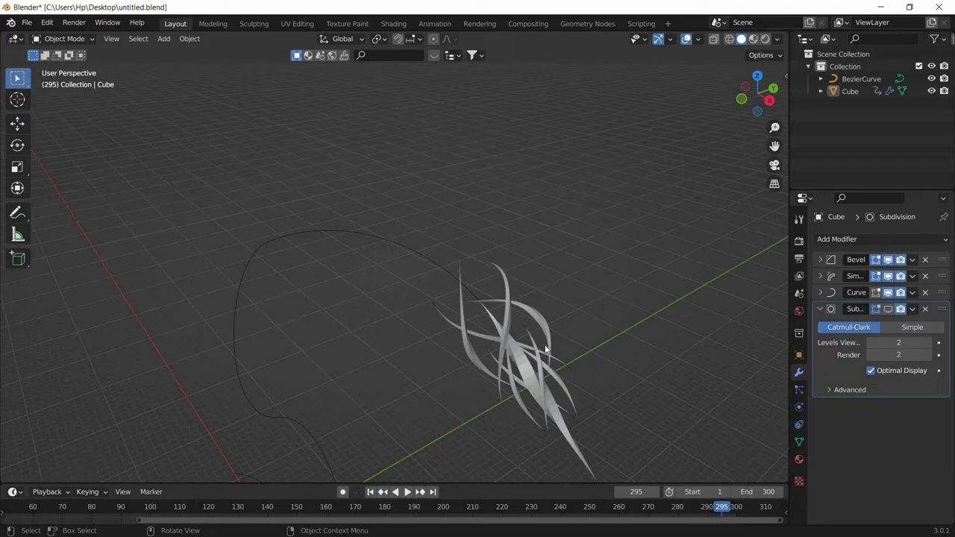
# - Add a camera to the scene
pyautogui.scroll(-2, 545, 347)
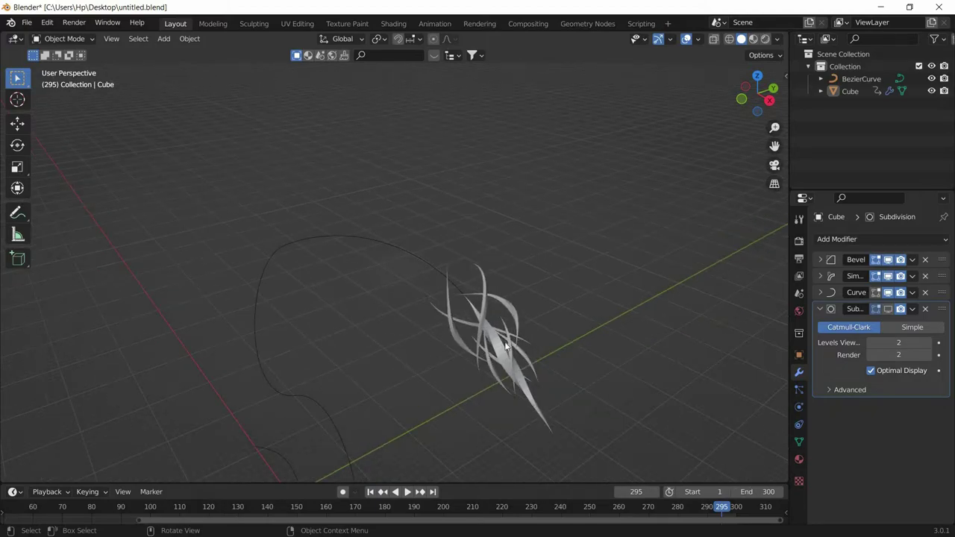
pyautogui.keyDown('shift'); pyautogui.moveTo(505, 344); pyautogui.dragTo(508, 232, button='middle'); pyautogui.keyUp('shift')
pyautogui.hotkey('shift', 'a')
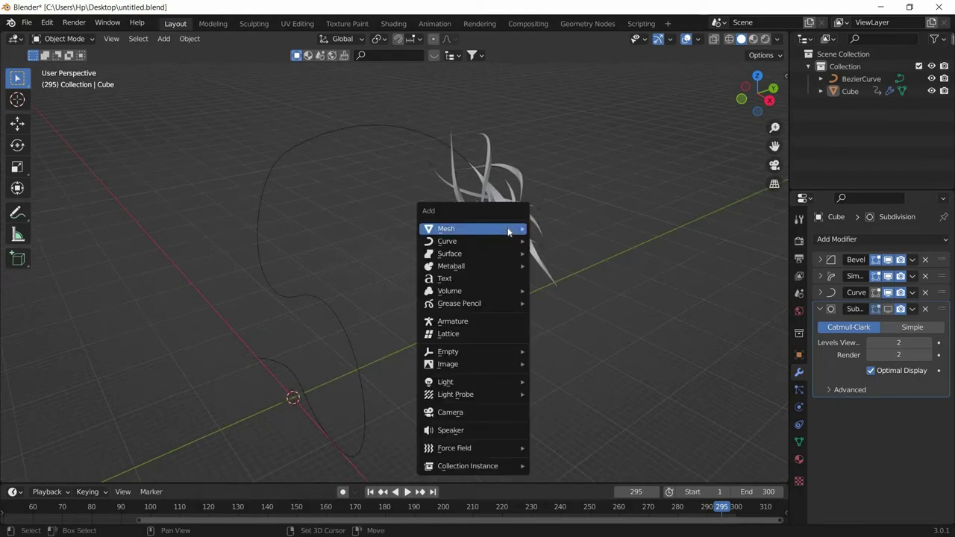
pyautogui.click(439, 413)
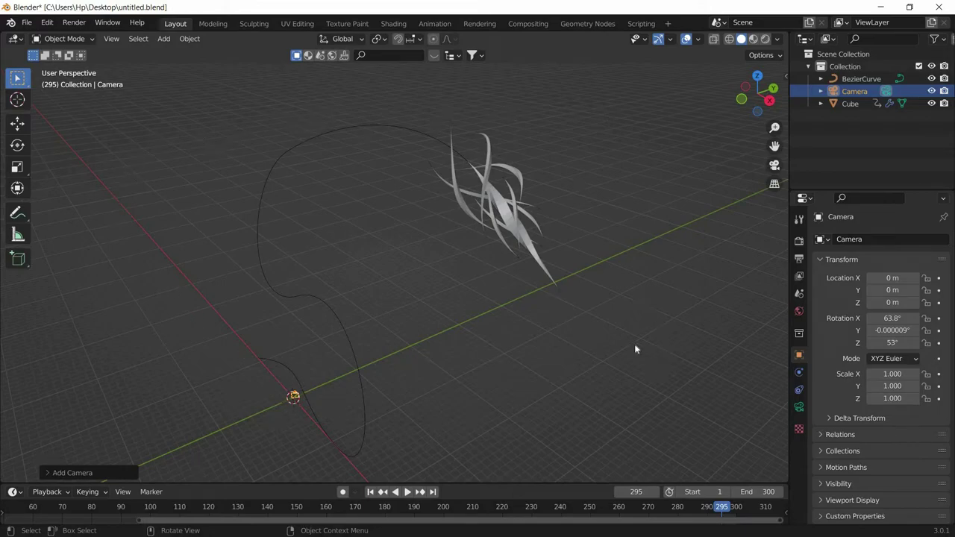
# - Align the active camera to the current view of the curve and ribbon mesh
pyautogui.click(113, 38)
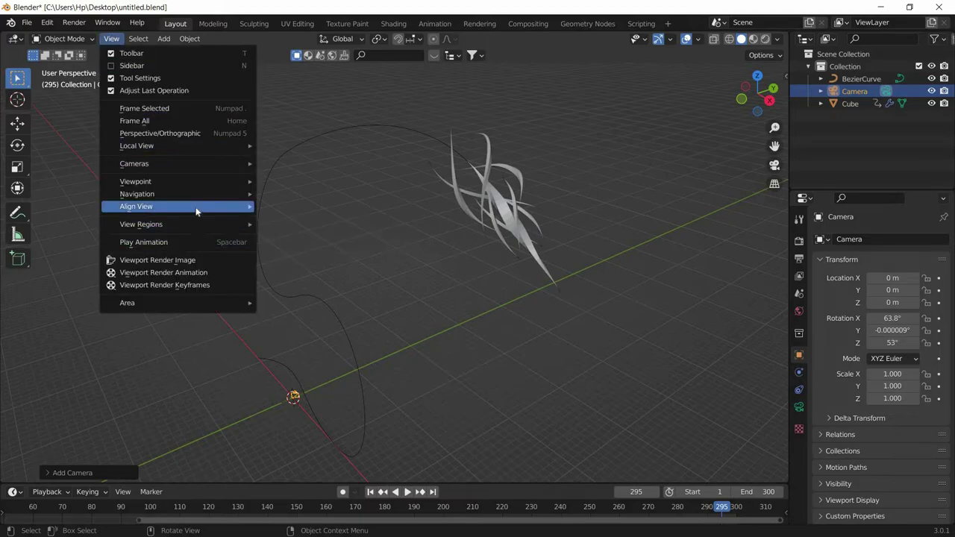
pyautogui.moveTo(197, 212)
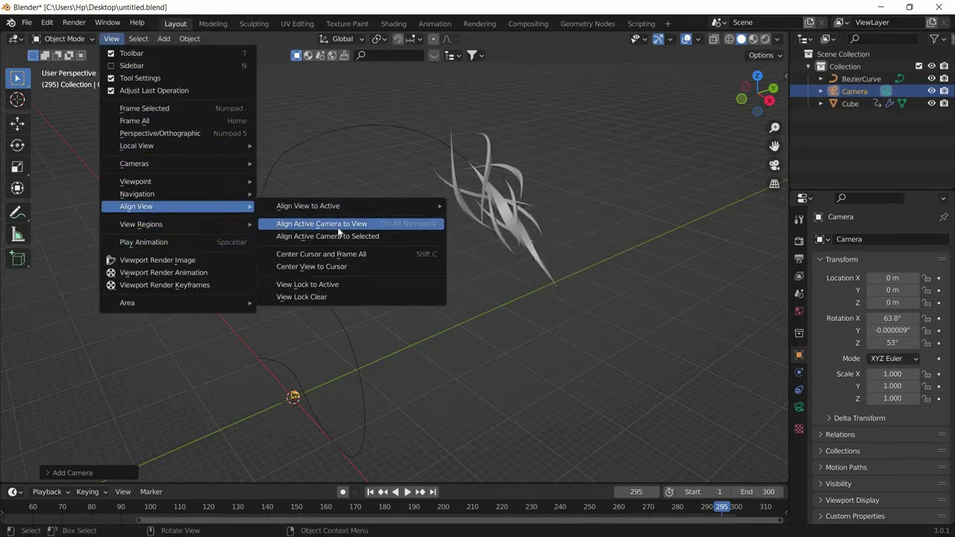
pyautogui.click(338, 224)
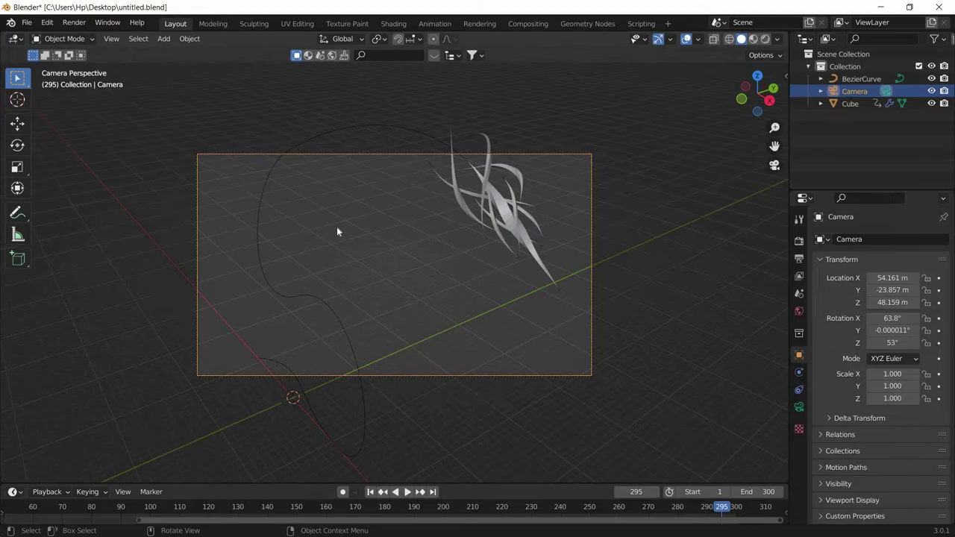
# - Move the camera back to about X 59.8 m, Y -33.5 m, Z 57.6 m to fit more of the curve in frame
pyautogui.click(749, 267)
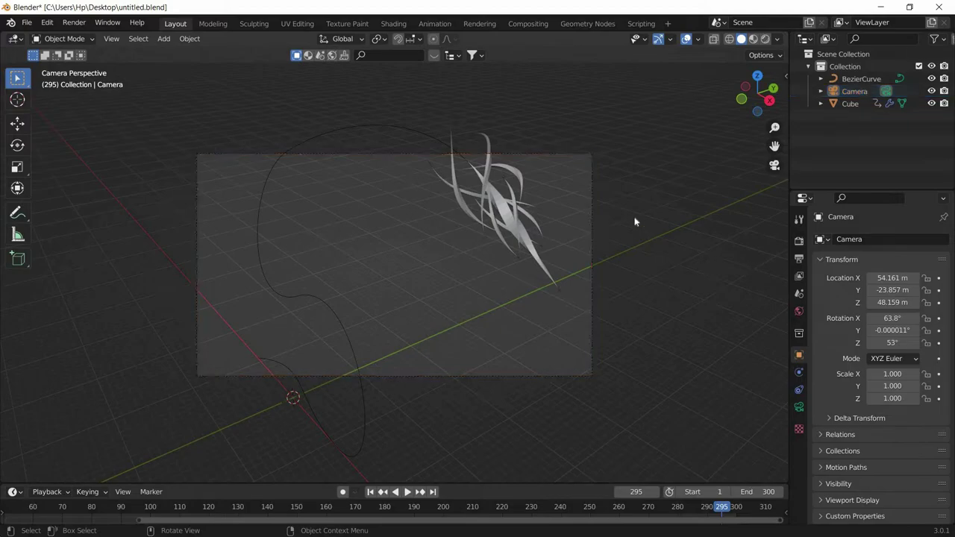
pyautogui.click(590, 159)
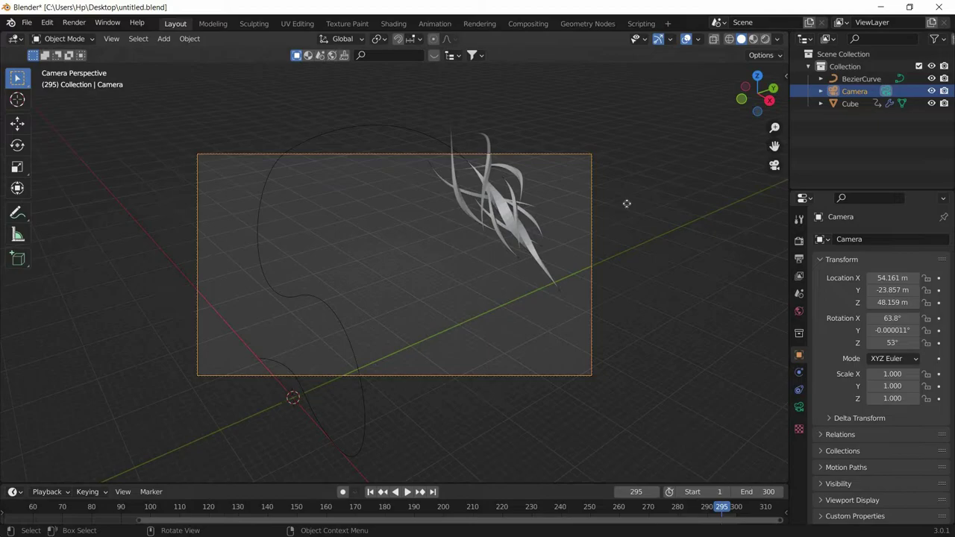
pyautogui.press('g')
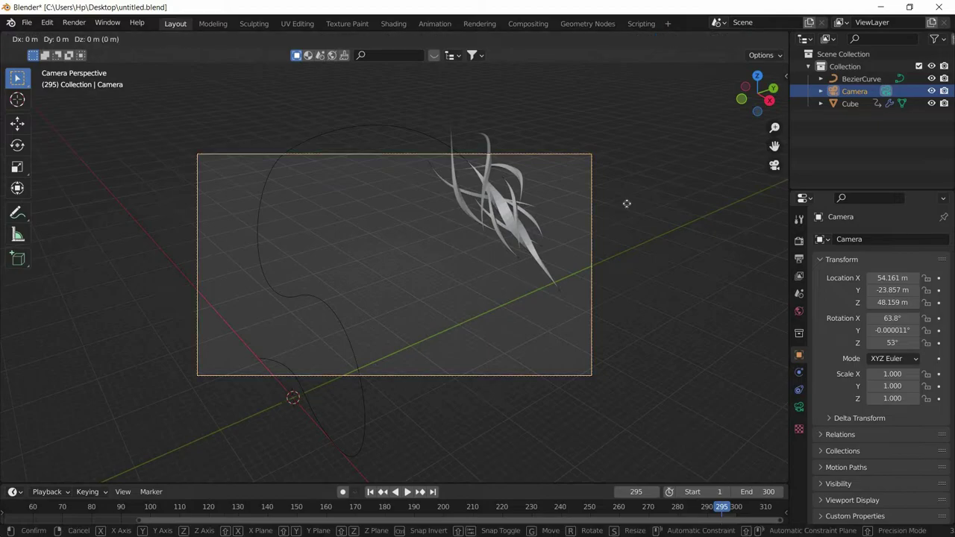
pyautogui.press('x')
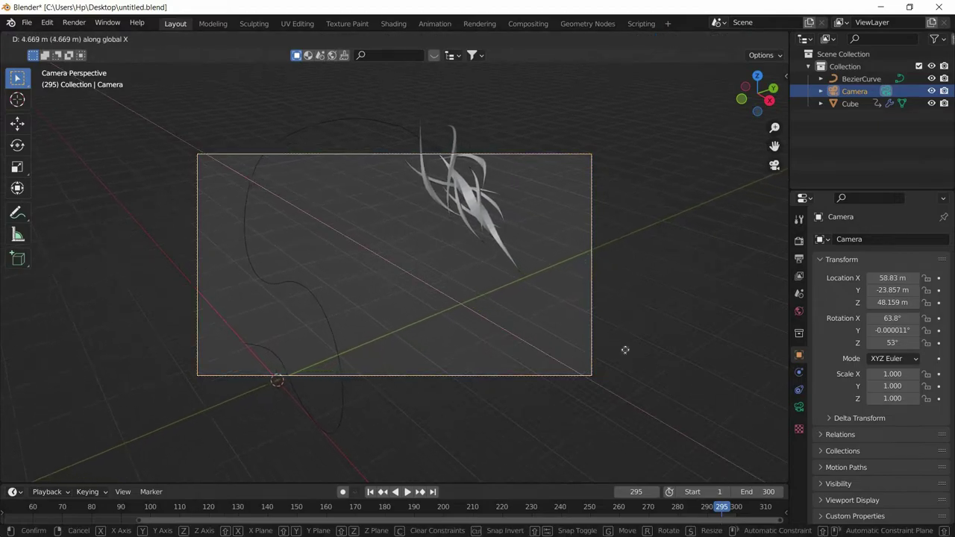
pyautogui.click(389, 333)
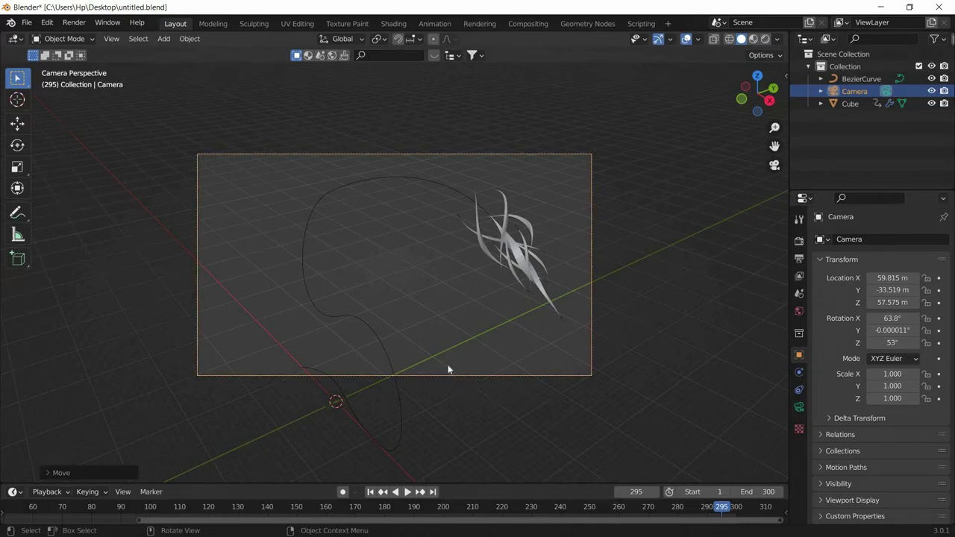
# - Play the animation through the camera view to check the framing of the ribbons, and stop it at frame 268
pyautogui.press('space')
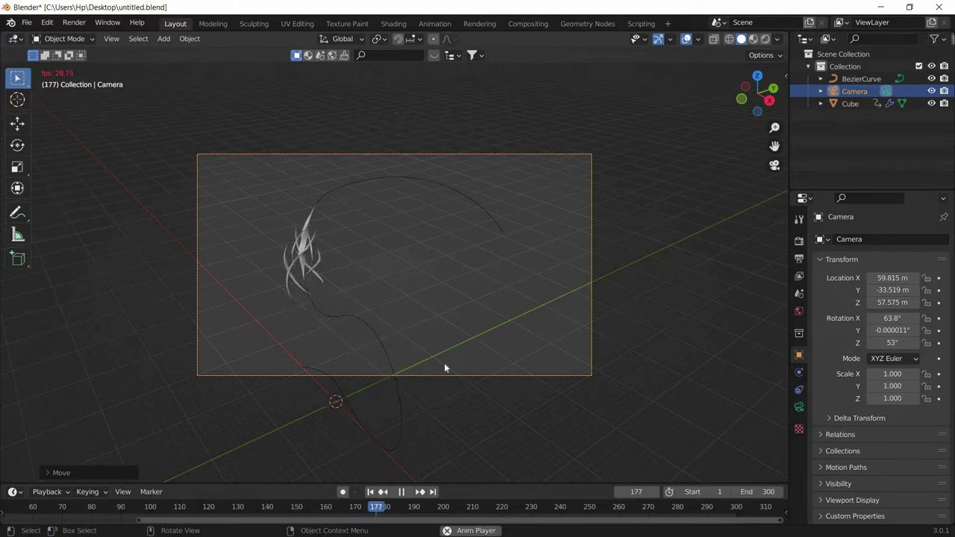
pyautogui.scroll(3, 470, 355)
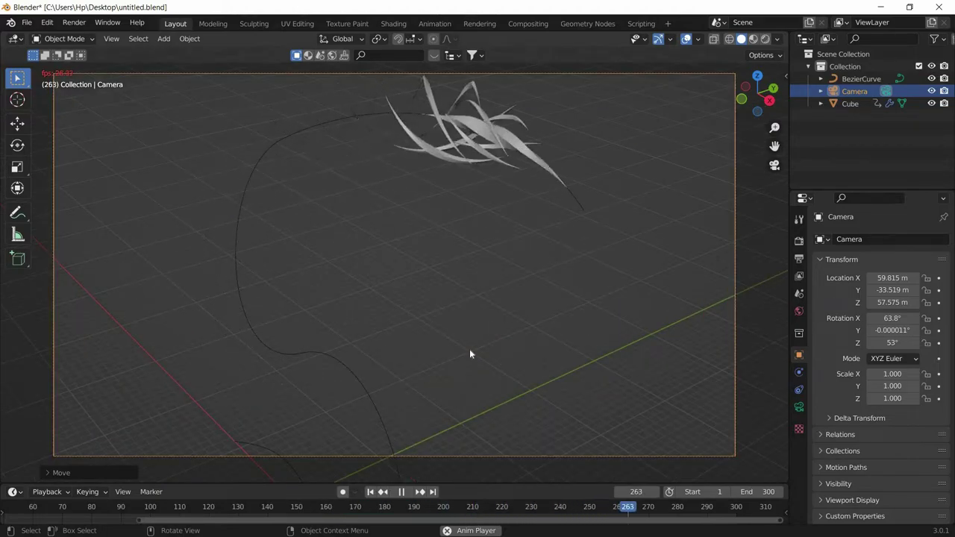
pyautogui.press('space')
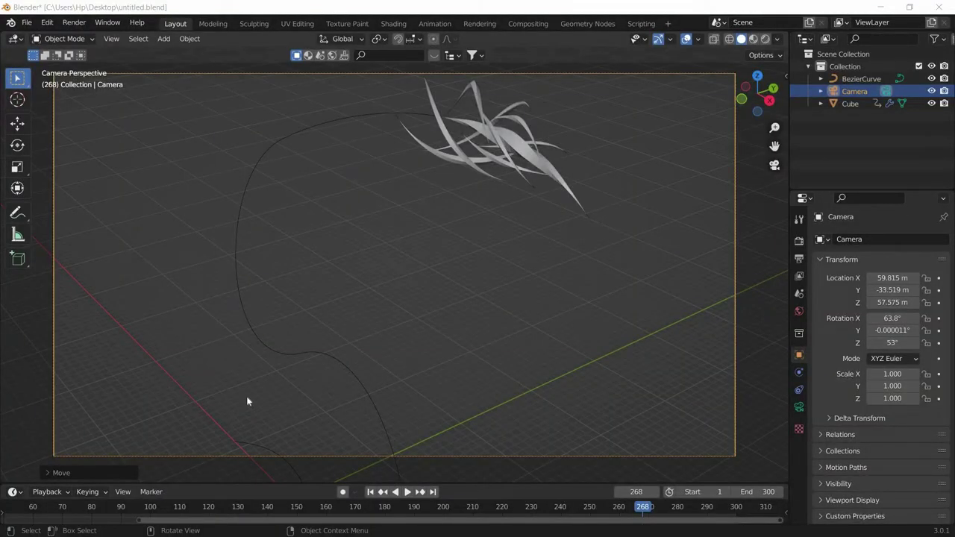
pyautogui.moveTo(248, 401); pyautogui.dragTo(273, 403, button='middle')
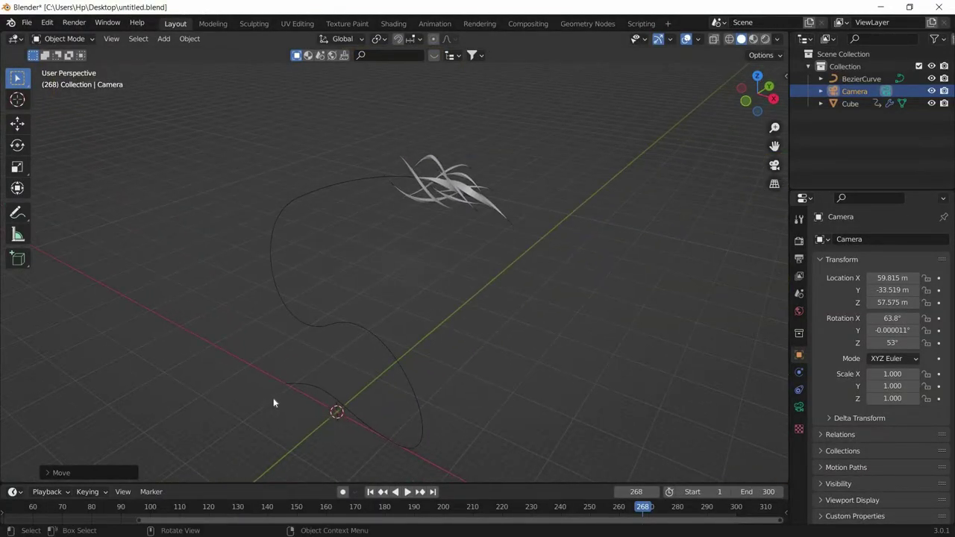
pyautogui.hotkey('shift', 'a')
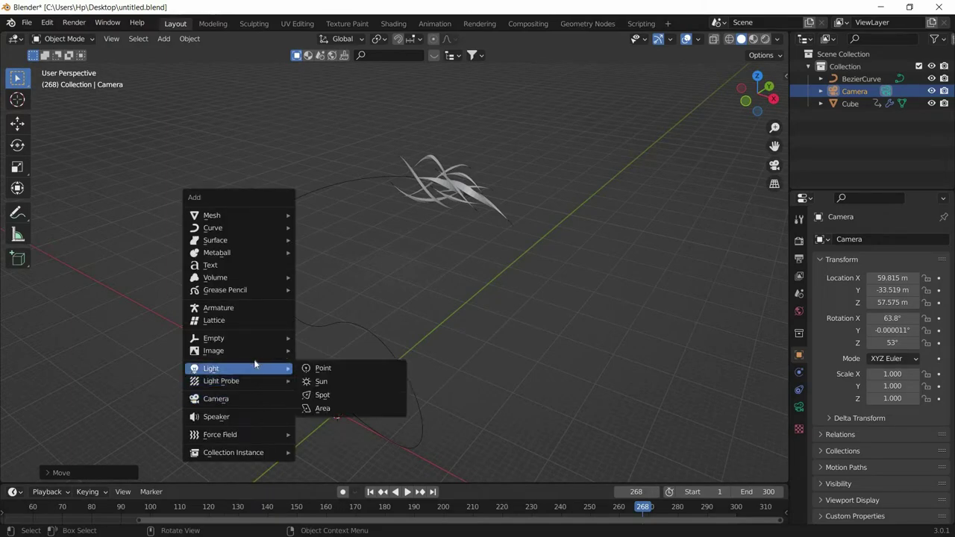
pyautogui.moveTo(243, 369)
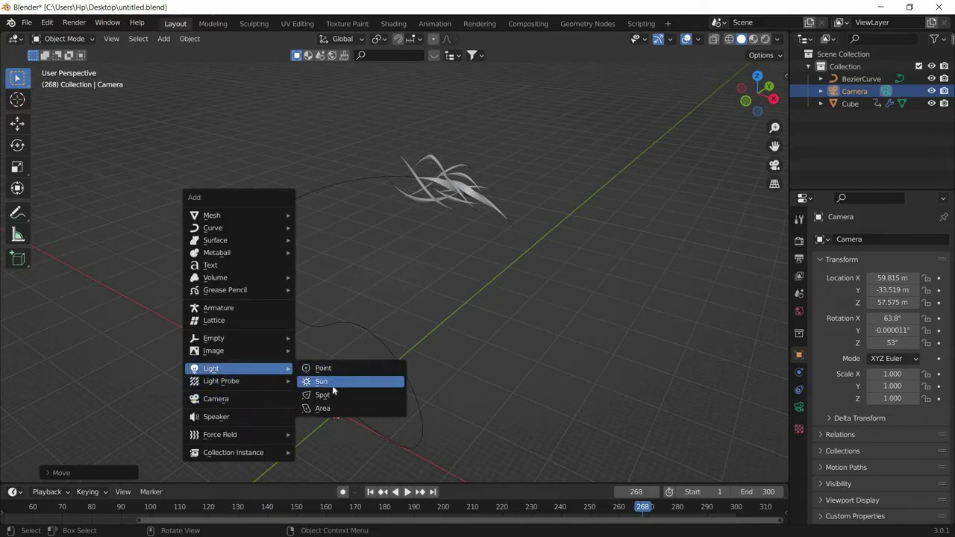
pyautogui.press('Escape')
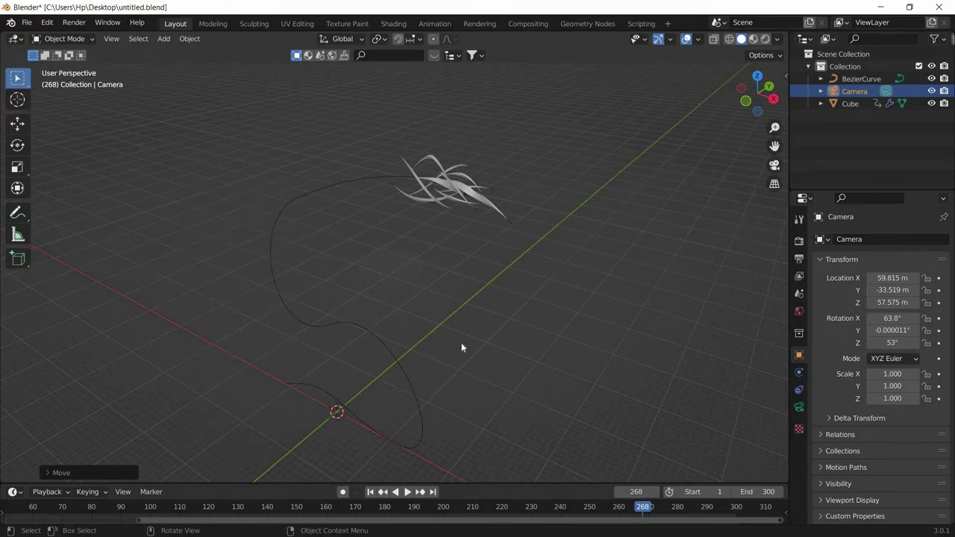
# - Add a plane mesh at the origin and scale it up into a large floor beneath the curve
pyautogui.hotkey('shift', 'a')
pyautogui.moveTo(448, 161)
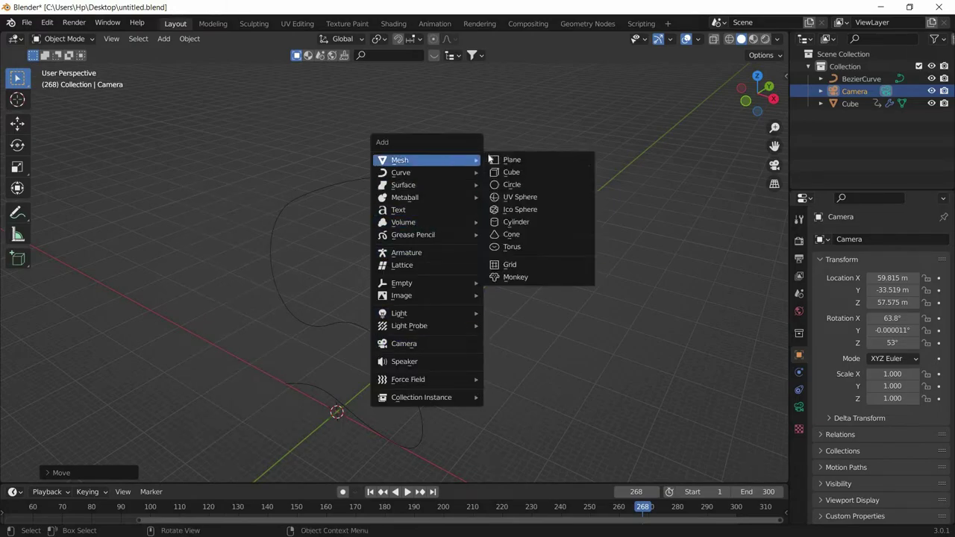
pyautogui.press('Return')
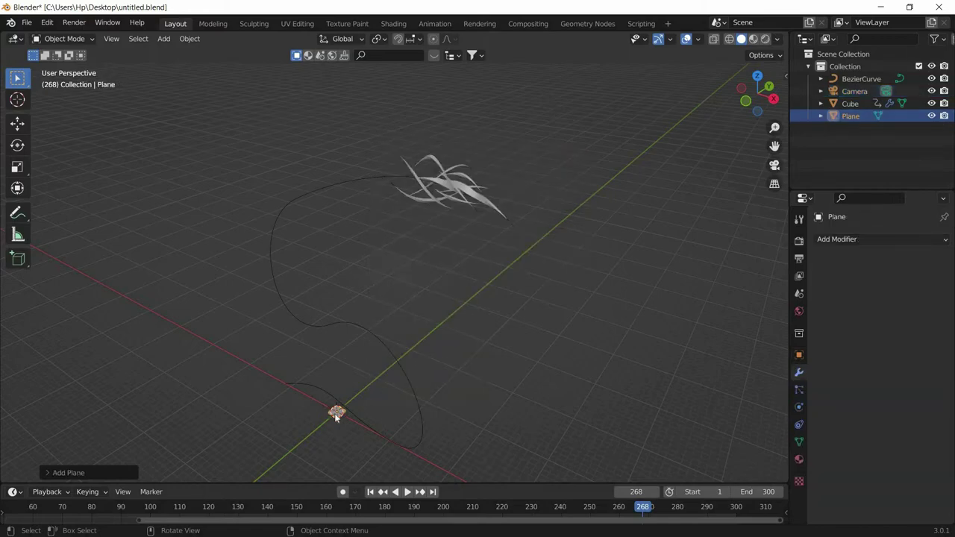
pyautogui.press('s')
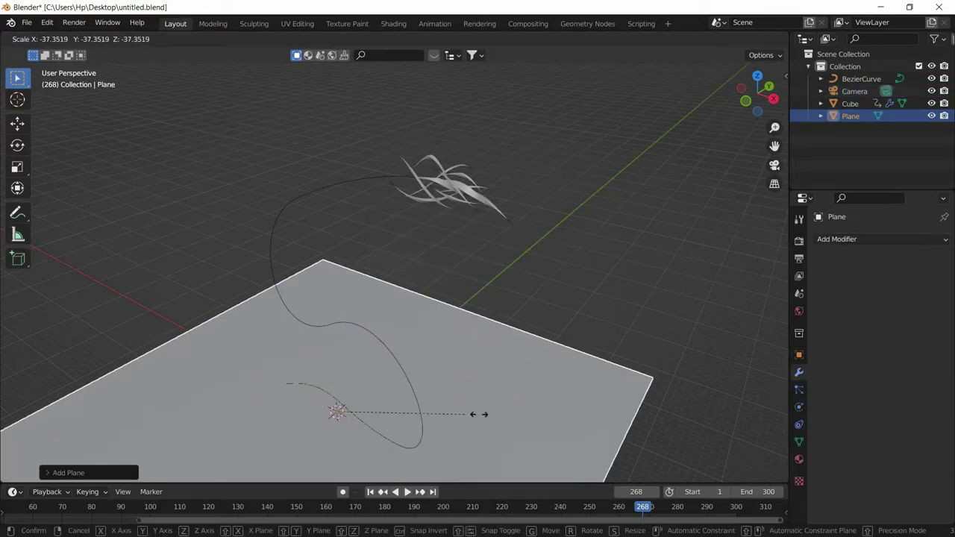
pyautogui.click(559, 418)
# - Lower the floor plane along the Z axis until it sits slightly below the Bezier curve
pyautogui.moveTo(558, 419); pyautogui.dragTo(608, 364, button='middle')
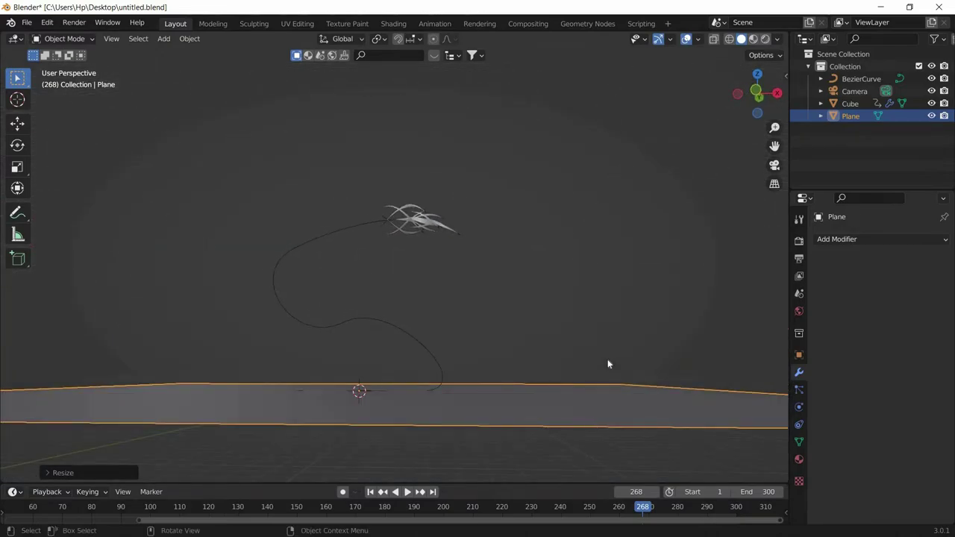
pyautogui.press('g')
pyautogui.press('z')
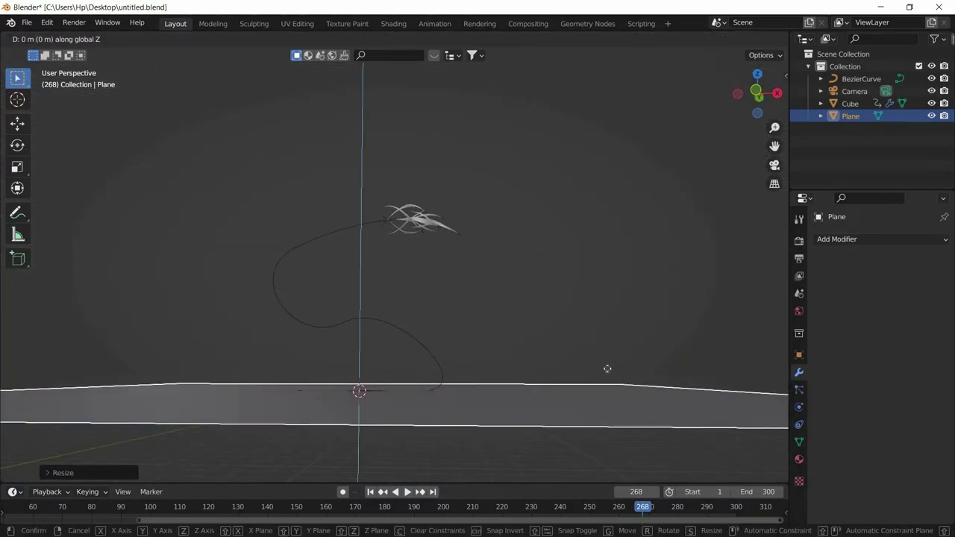
pyautogui.click(608, 390)
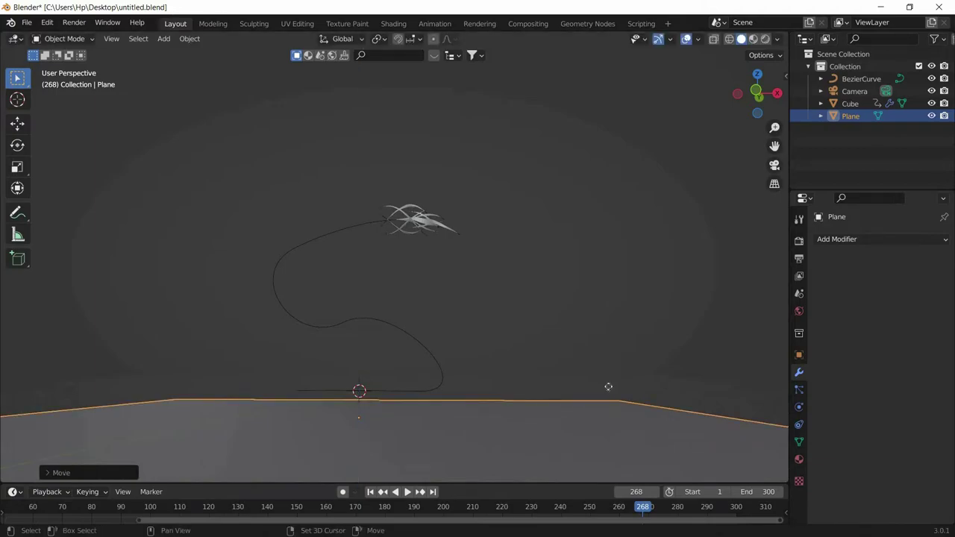
# - Duplicate the floor plane and place the copy high above the curve and ribbon mesh
pyautogui.hotkey('shift', 'd')
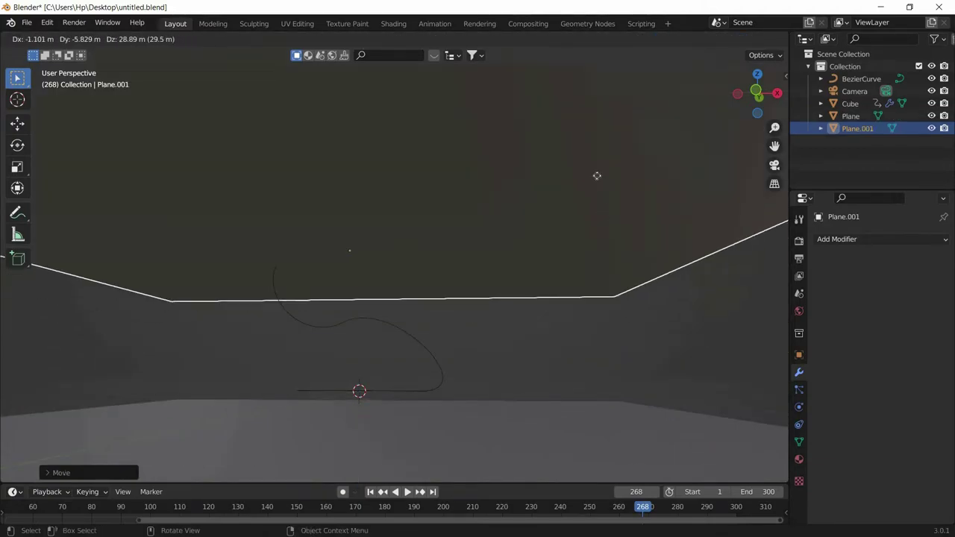
pyautogui.click(591, 102)
pyautogui.moveTo(593, 187); pyautogui.dragTo(554, 200, button='middle')
# - Switch to the Shading workspace and display the scene with Rendered viewport shading
pyautogui.scroll(-3, 553, 200)
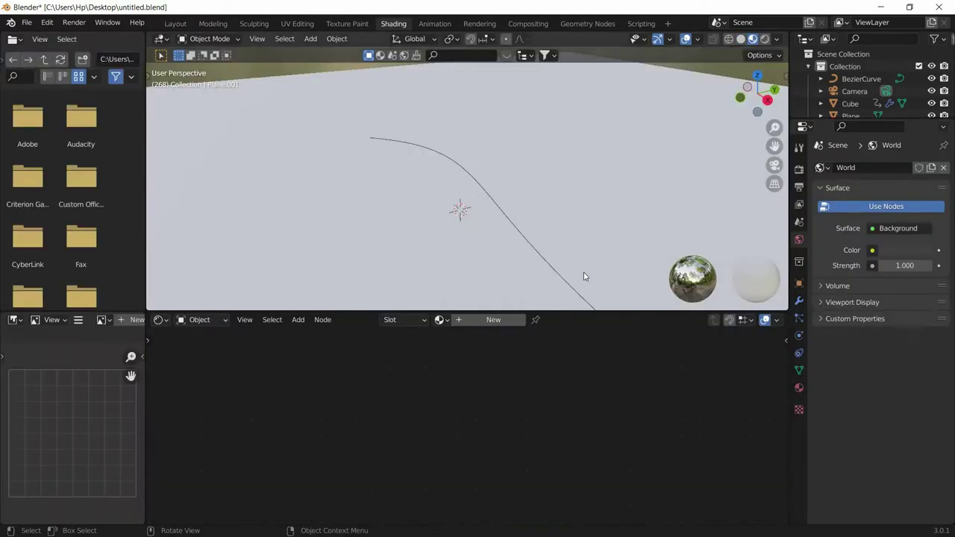
pyautogui.moveTo(582, 273)
pyautogui.mouseDown(button='middle')
pyautogui.moveTo(729, 142)
pyautogui.moveTo(773, 46)
pyautogui.mouseUp(button='middle')
pyautogui.click(765, 39)
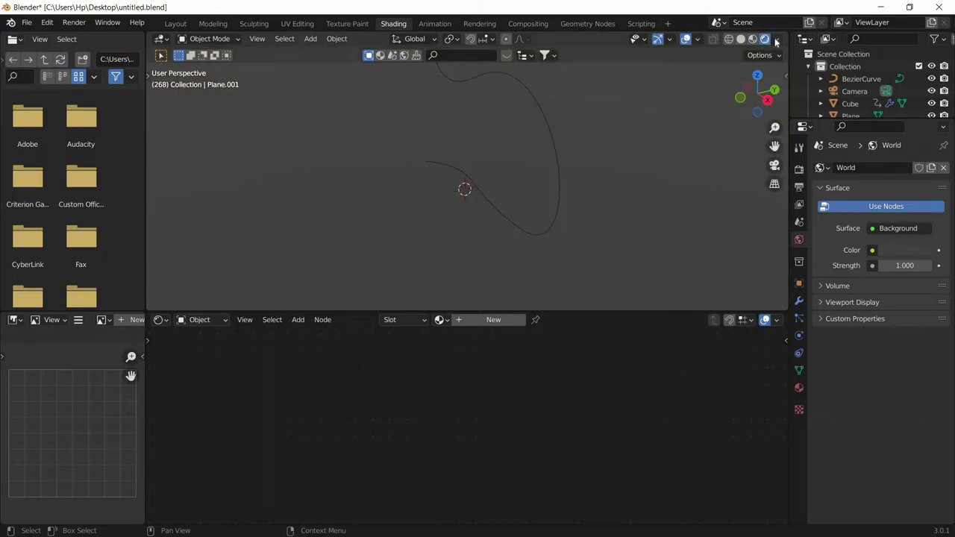
pyautogui.click(777, 39)
# - Set the render engine to Cycles and the rendering device to GPU Compute
pyautogui.click(800, 169)
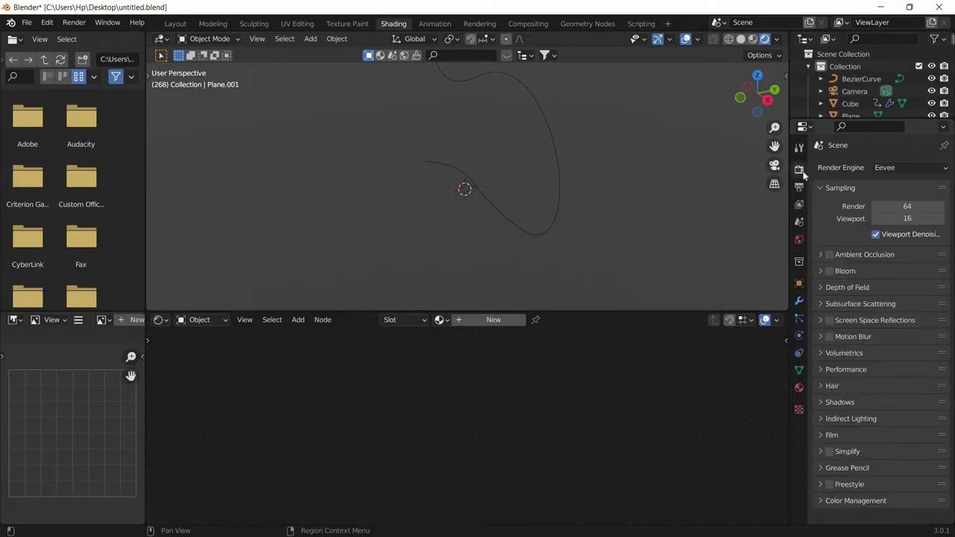
pyautogui.click(900, 171)
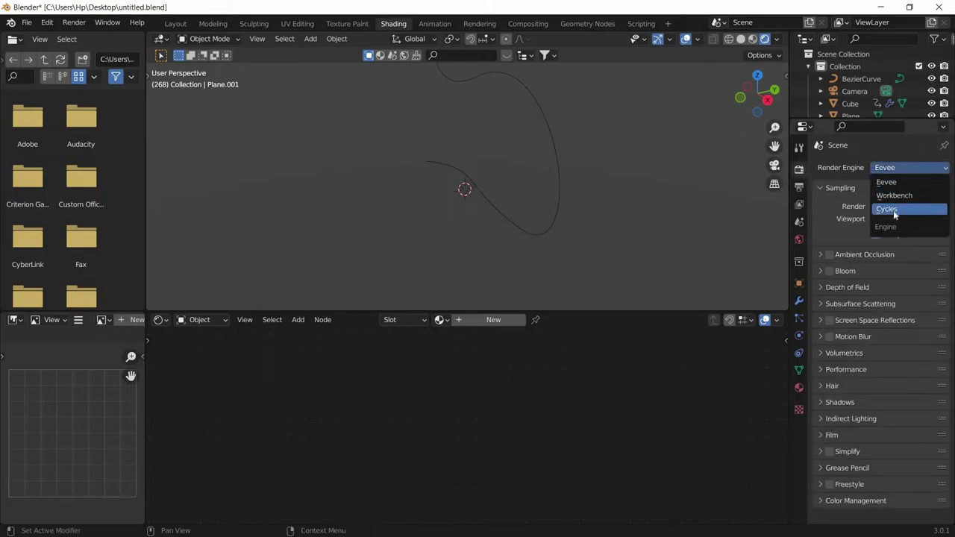
pyautogui.click(894, 213)
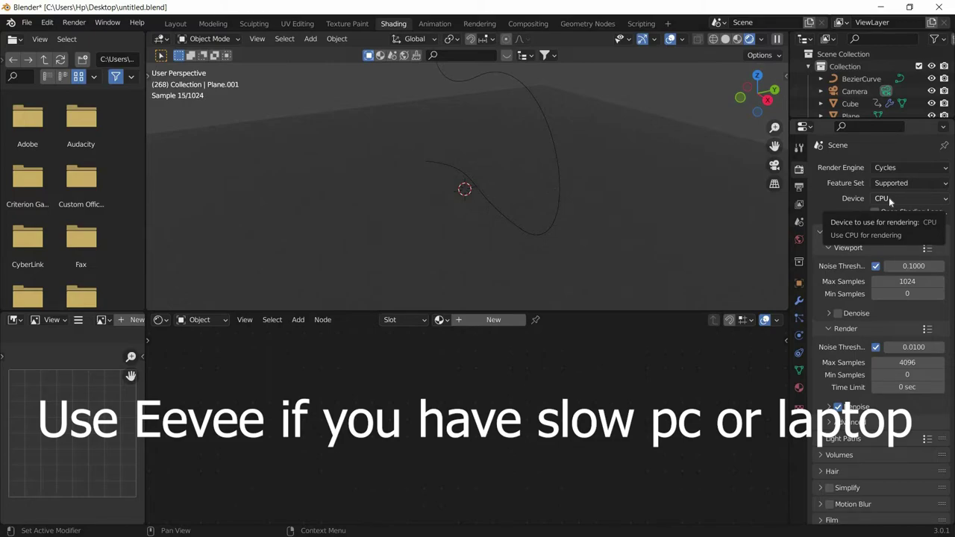
pyautogui.click(888, 197)
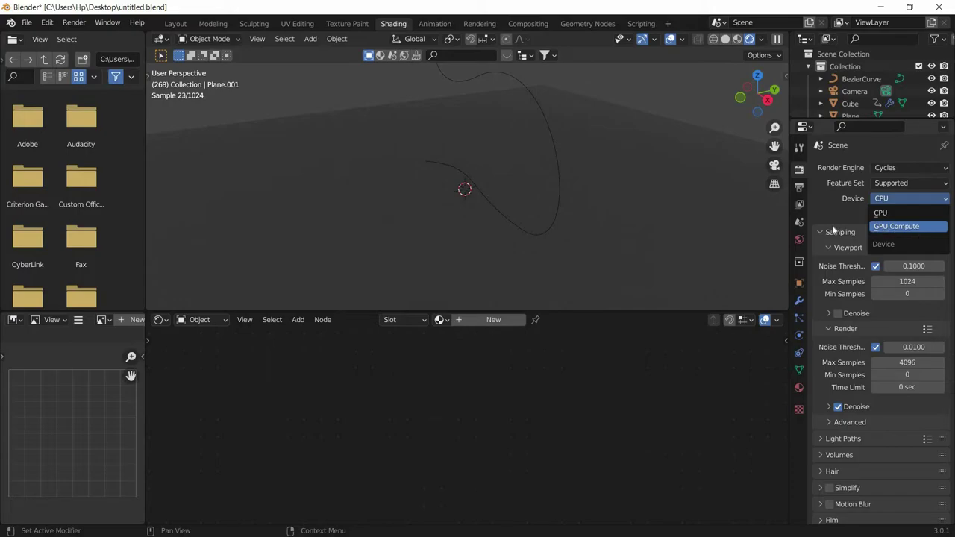
pyautogui.press('Return')
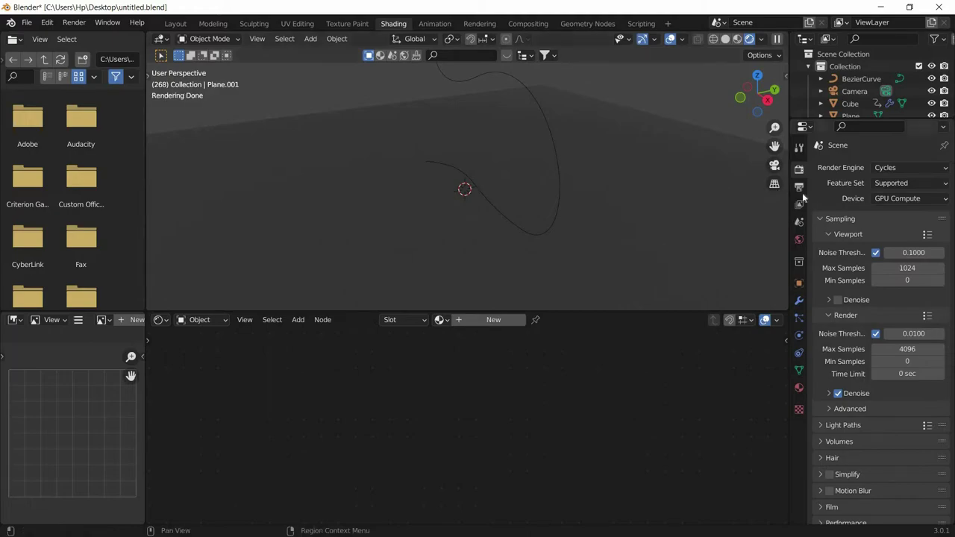
# - Set the viewport sampling Max Samples to 40
pyautogui.moveTo(905, 269); pyautogui.dragTo(900, 268)
pyautogui.click(906, 269)
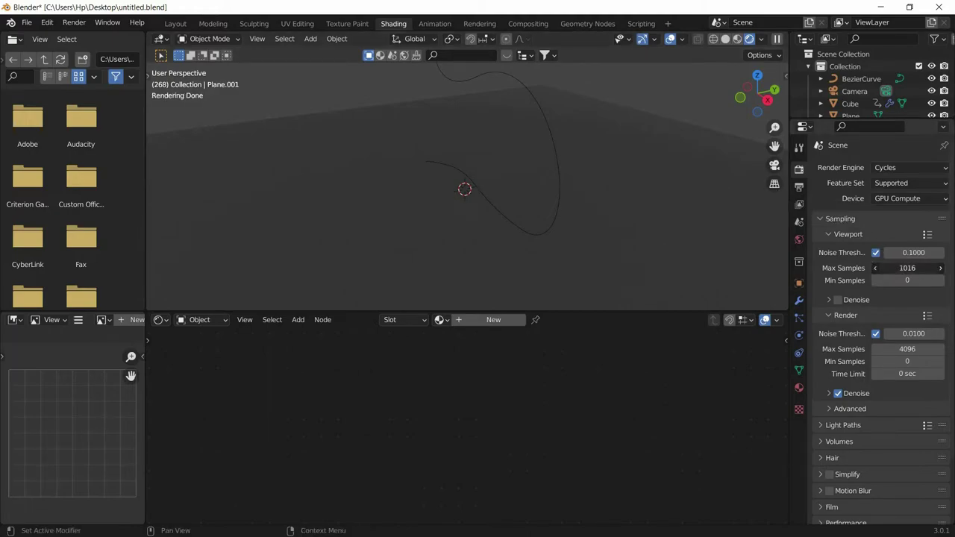
pyautogui.press('BackSpace')
pyautogui.write('40')
pyautogui.press('Return')
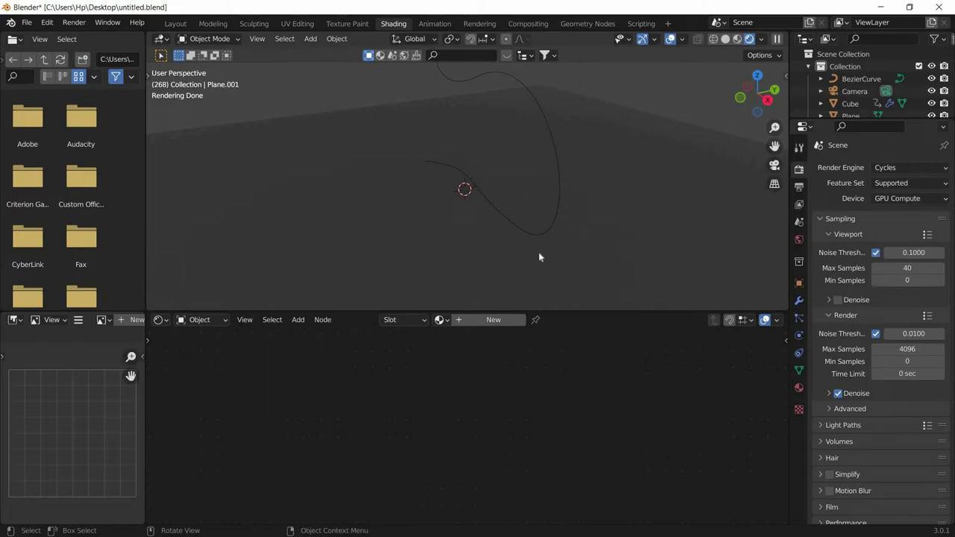
# - Create a new material for the upper plane
pyautogui.moveTo(539, 257); pyautogui.dragTo(437, 144, button='middle')
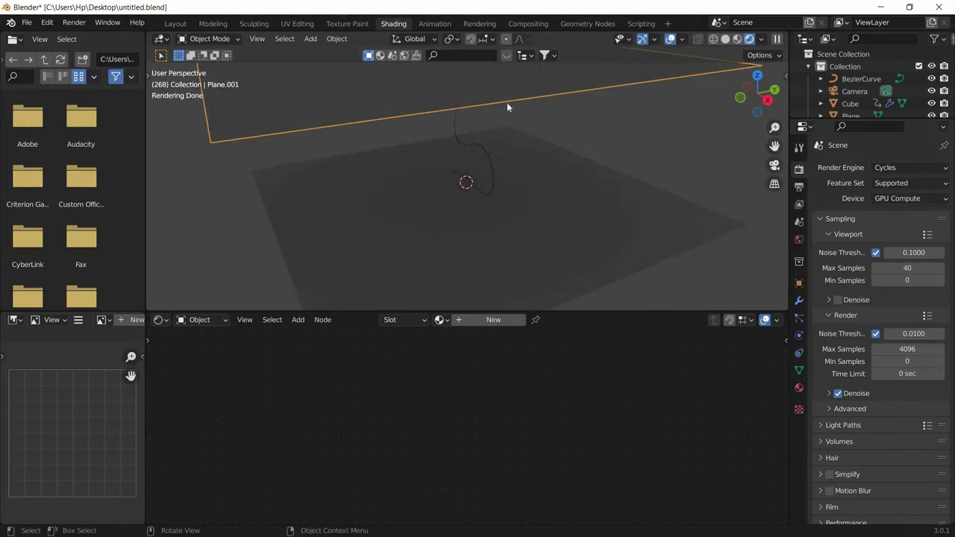
pyautogui.click(491, 323)
pyautogui.scroll(-4, 533, 410)
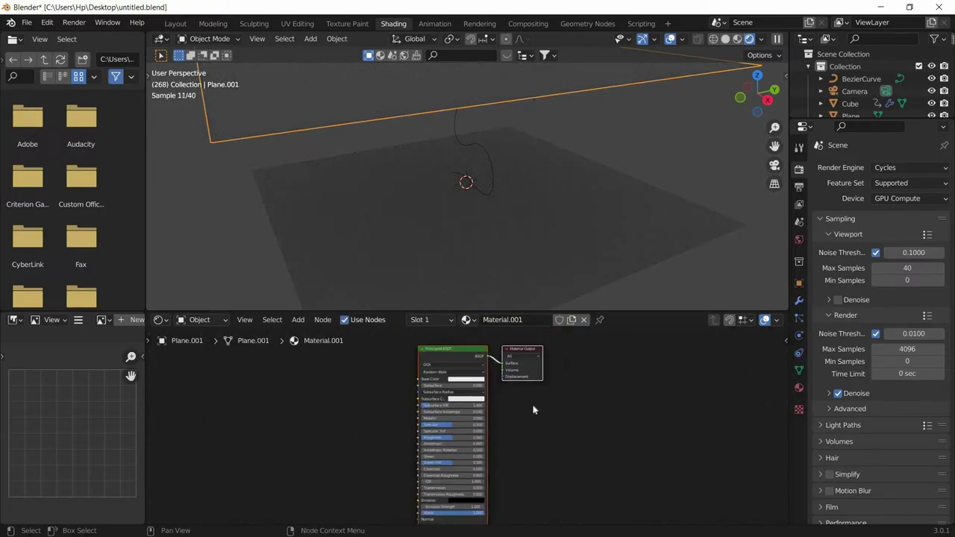
pyautogui.scroll(2, 545, 419)
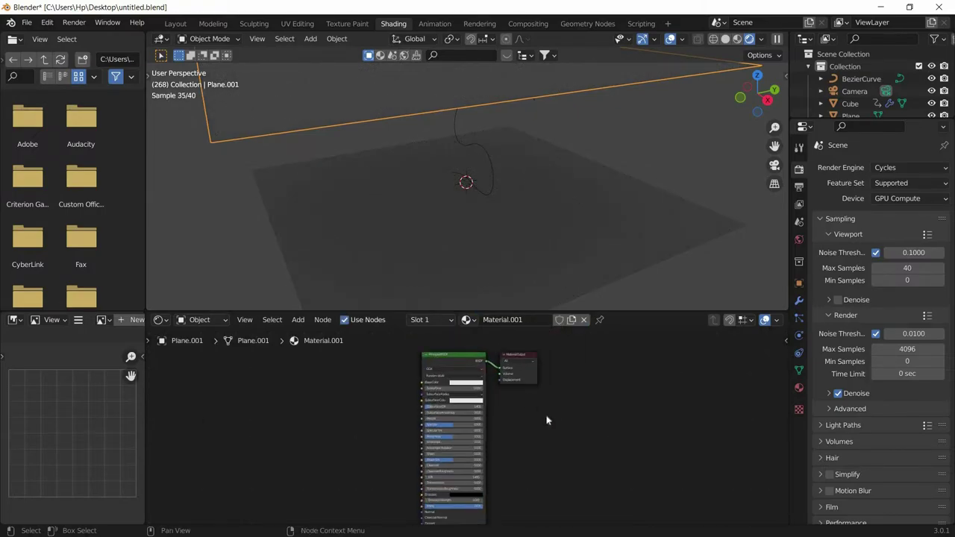
pyautogui.moveTo(547, 416); pyautogui.dragTo(548, 404, button='middle')
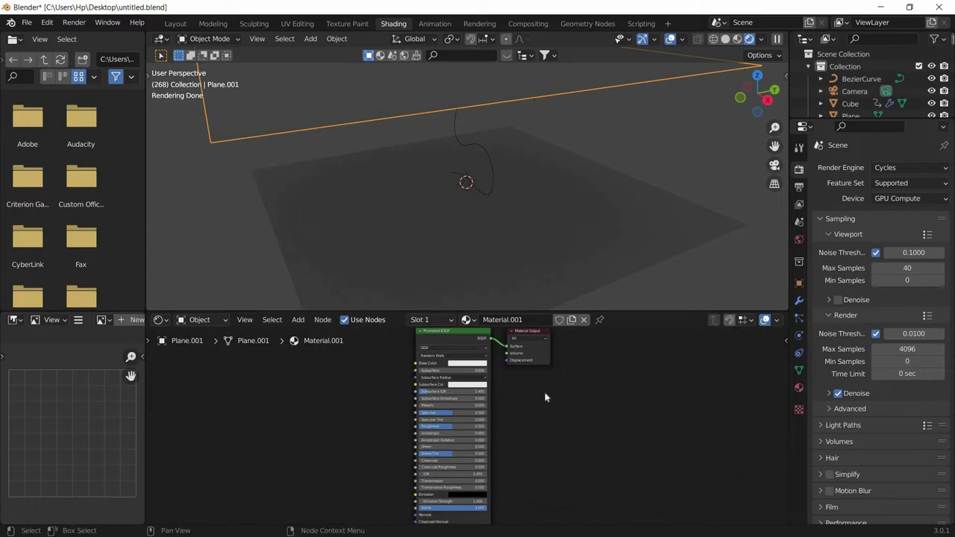
pyautogui.scroll(-1, 508, 385)
# - Replace the upper plane material's Principled BSDF with an Emission shader and connect it to the Material Output's Surface input
pyautogui.click(443, 359)
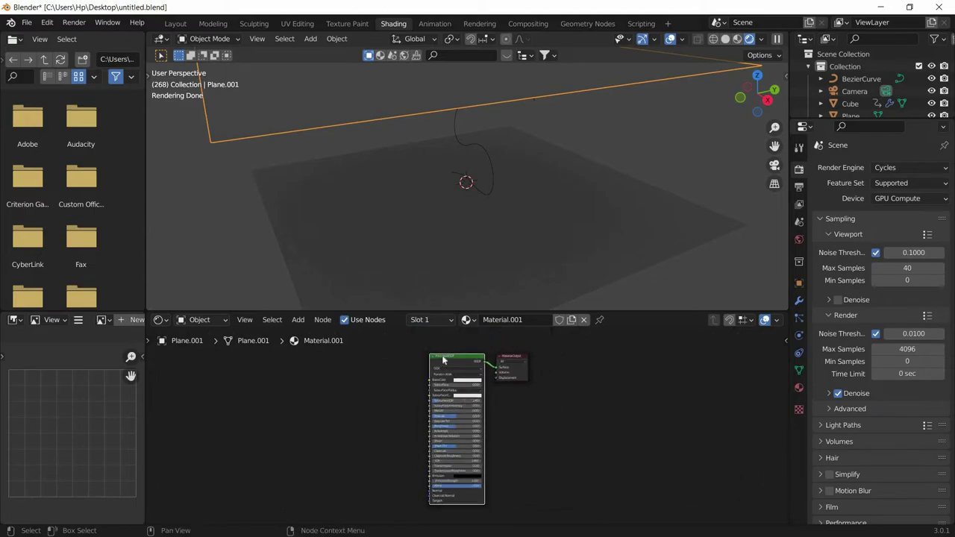
pyautogui.press('x')
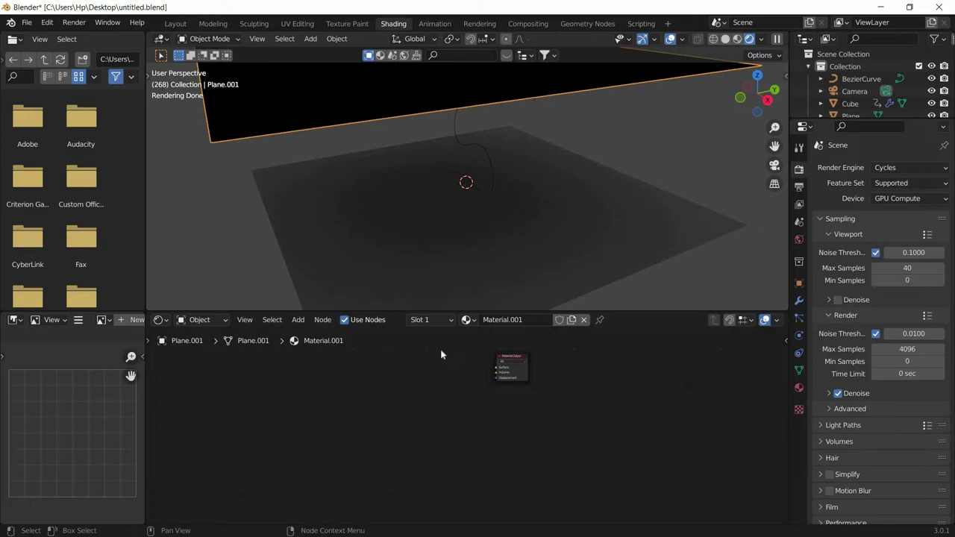
pyautogui.hotkey('shift', 'a')
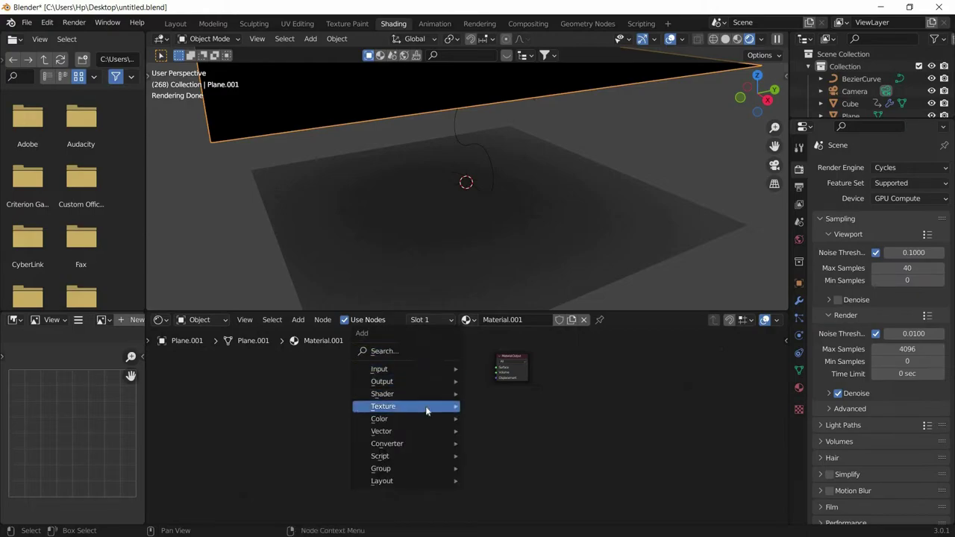
pyautogui.moveTo(423, 400)
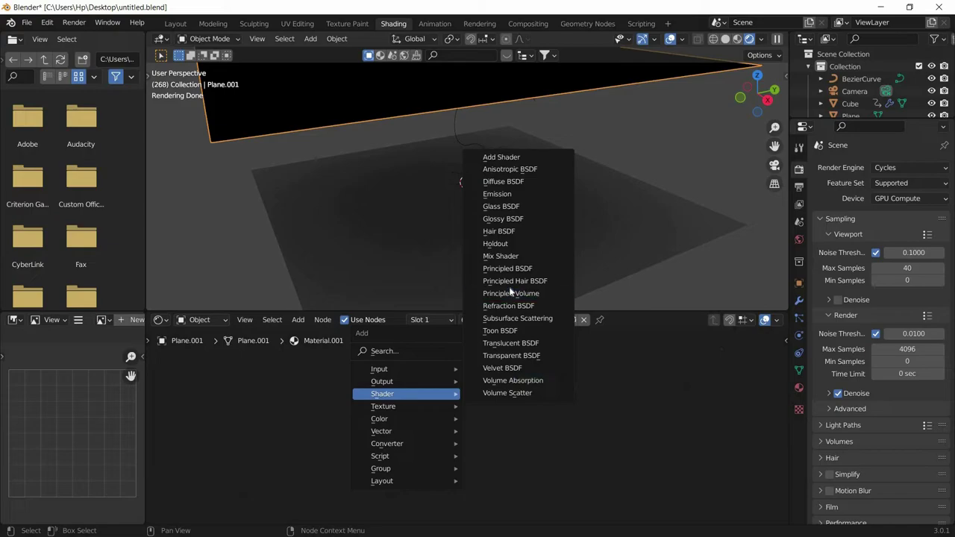
pyautogui.click(501, 196)
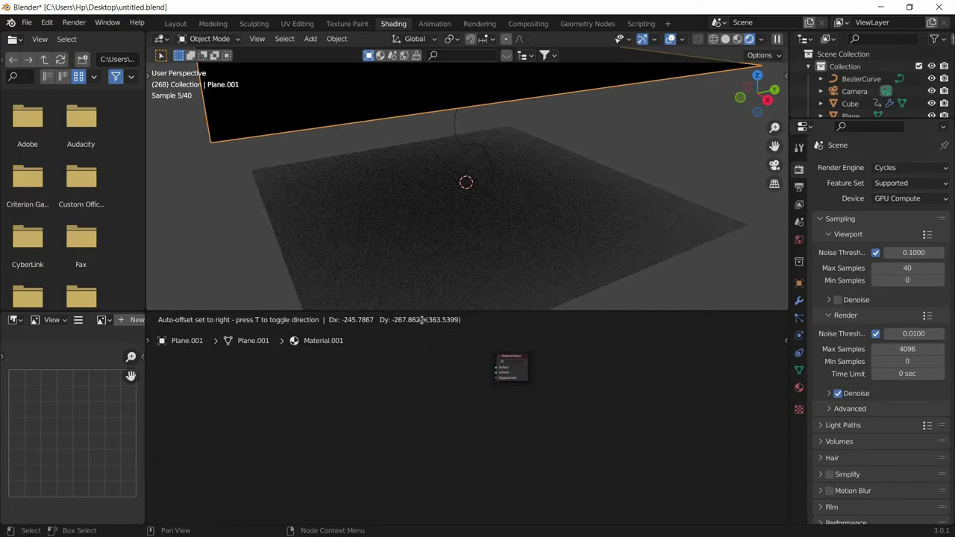
pyautogui.click(420, 366)
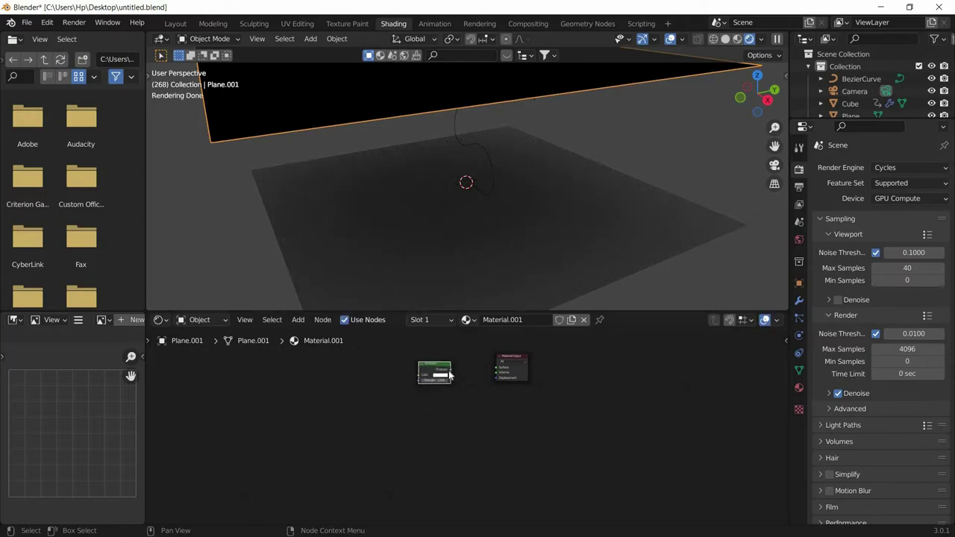
pyautogui.scroll(1, 450, 361)
pyautogui.moveTo(447, 355); pyautogui.dragTo(508, 388)
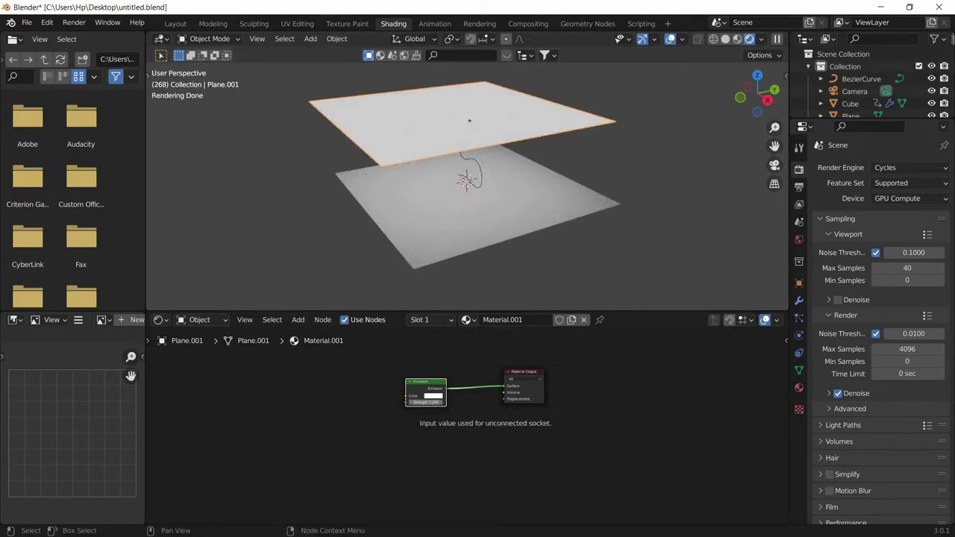
# - Give the upper plane's emission color a slight off-white tint and set its strength to 1
pyautogui.moveTo(431, 403)
pyautogui.mouseDown()
pyautogui.moveTo(470, 403)
pyautogui.moveTo(406, 403)
pyautogui.moveTo(429, 407)
pyautogui.mouseUp()
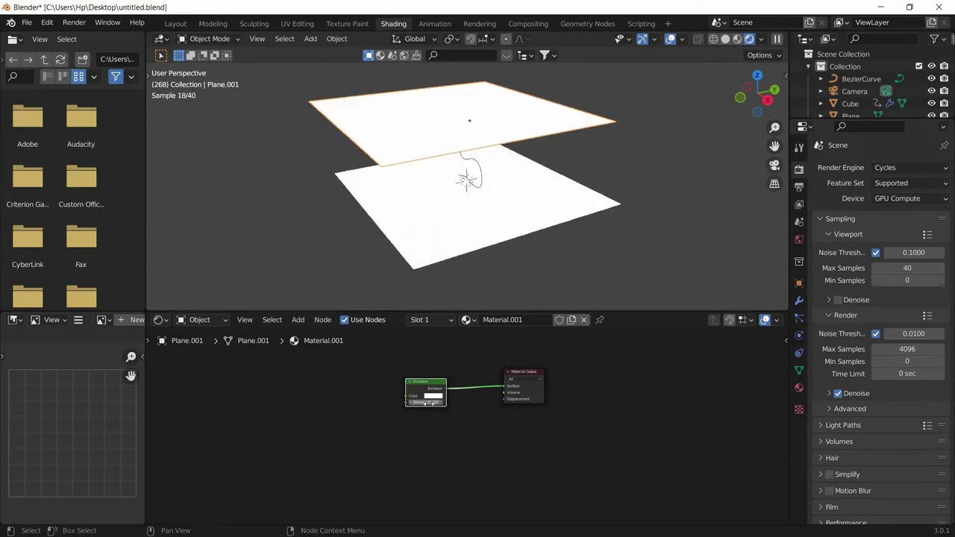
pyautogui.click(432, 400)
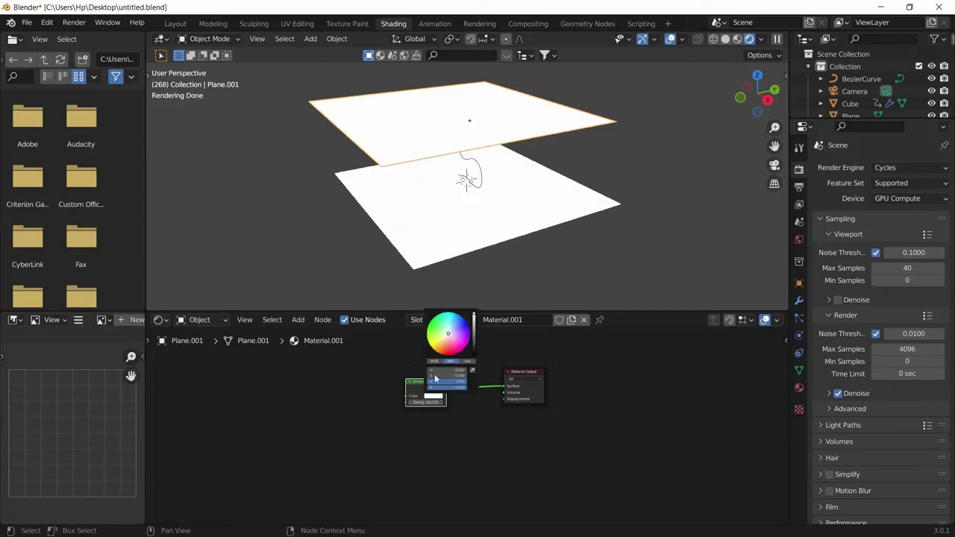
pyautogui.moveTo(448, 334)
pyautogui.mouseDown()
pyautogui.moveTo(461, 347)
pyautogui.moveTo(469, 338)
pyautogui.moveTo(457, 353)
pyautogui.moveTo(447, 334)
pyautogui.mouseUp()
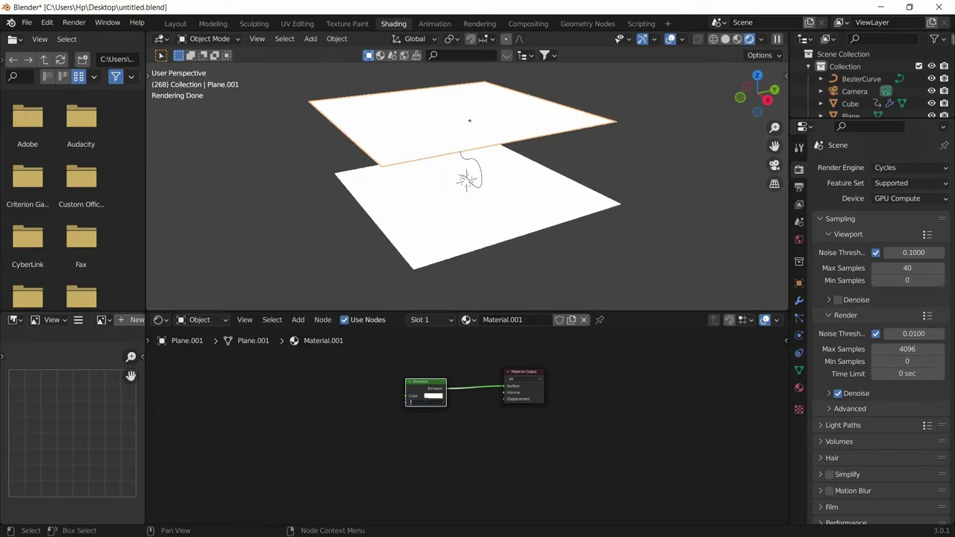
pyautogui.moveTo(424, 402); pyautogui.dragTo(422, 401)
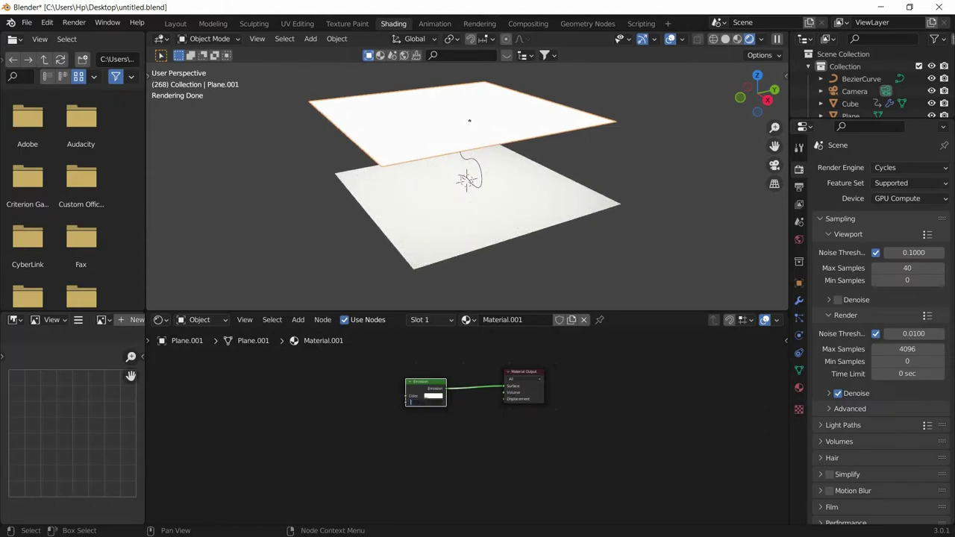
pyautogui.moveTo(424, 402); pyautogui.dragTo(423, 401)
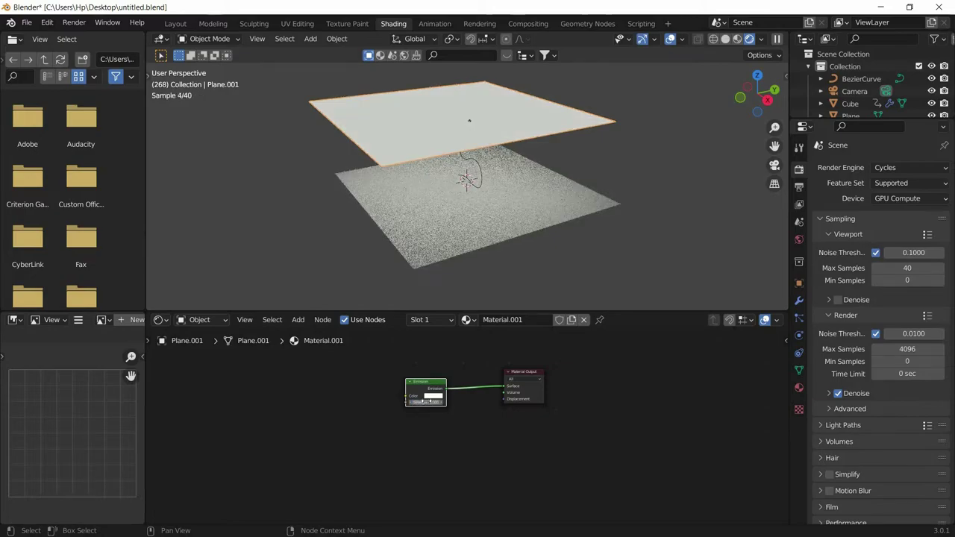
# - Create a new material for the lower plane and replace its Principled BSDF with an Emission shader connected to the Surface input
pyautogui.click(454, 247)
pyautogui.click(481, 319)
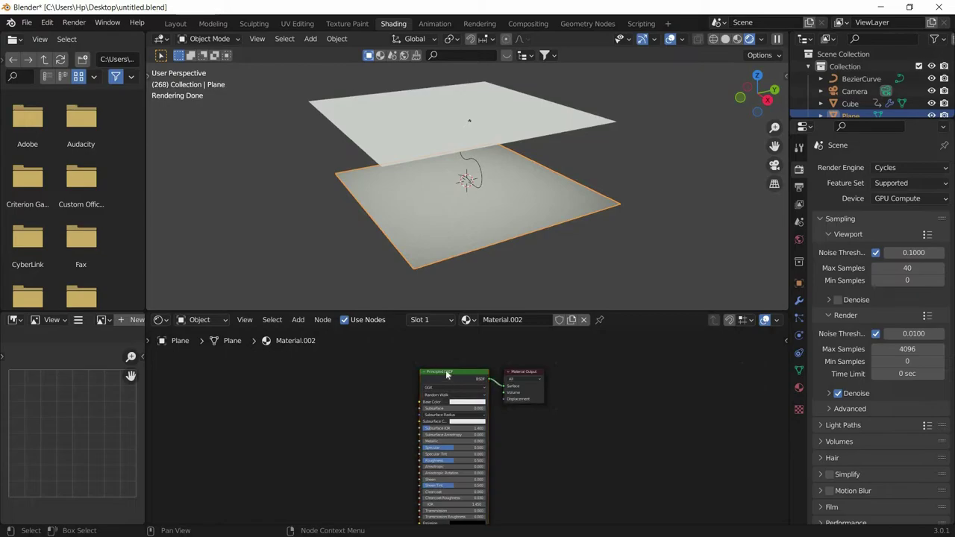
pyautogui.click(445, 370)
pyautogui.press('Delete')
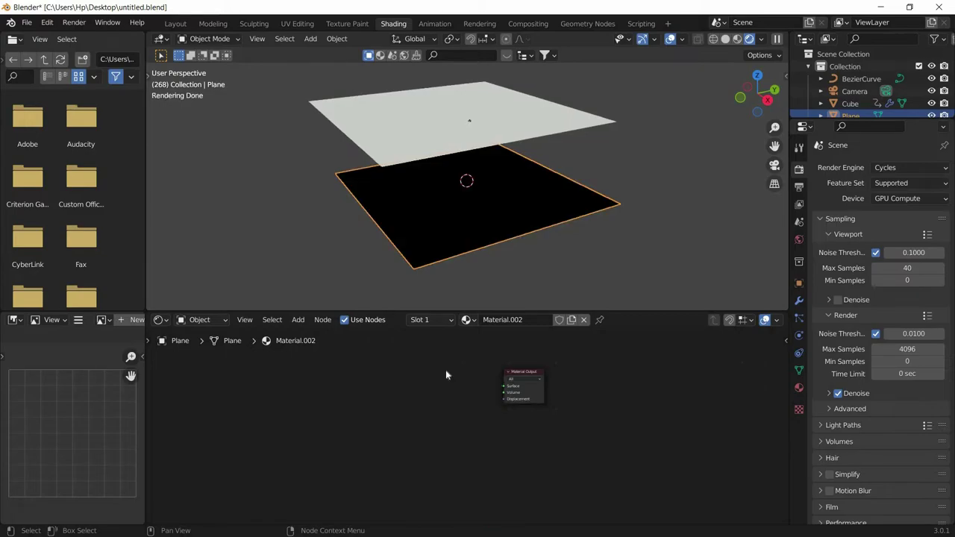
pyautogui.hotkey('shift', 'a')
pyautogui.moveTo(446, 370)
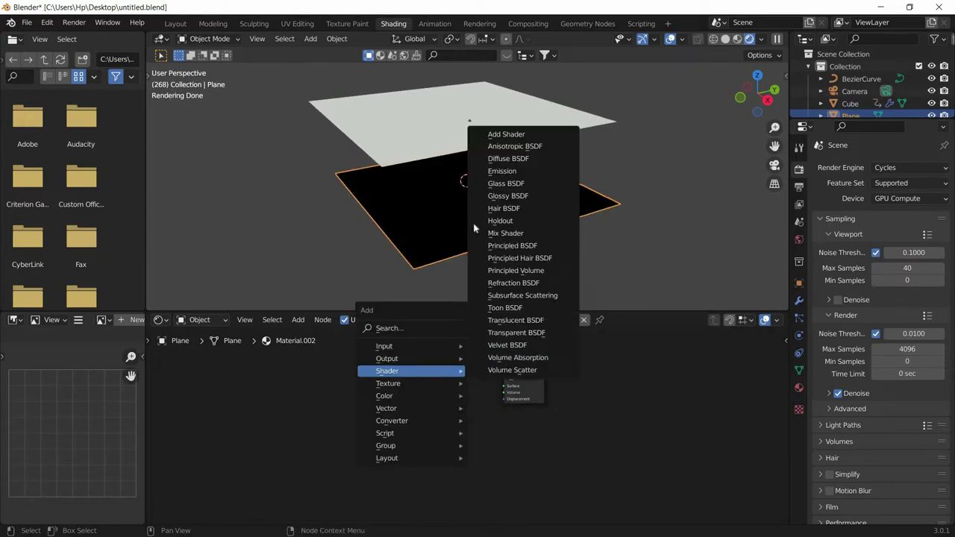
pyautogui.click(502, 171)
pyautogui.click(420, 384)
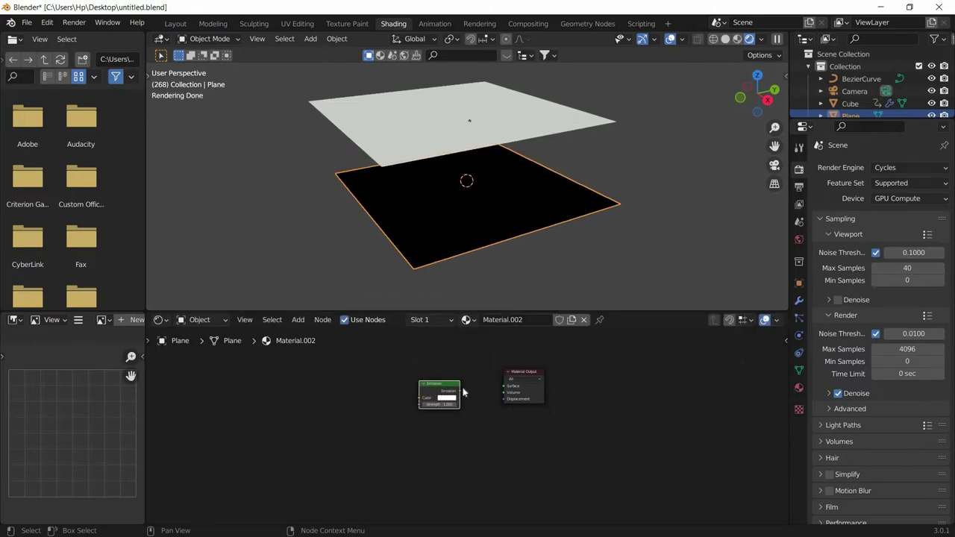
pyautogui.moveTo(458, 394); pyautogui.dragTo(505, 388)
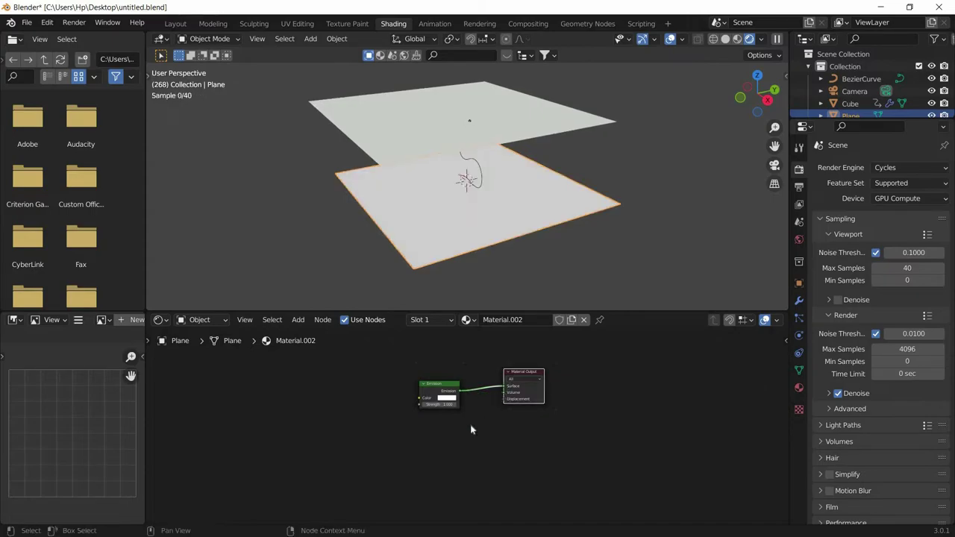
# - Switch to the camera view and disable Camera and Shadow ray visibility for the upper plane
pyautogui.click(776, 169)
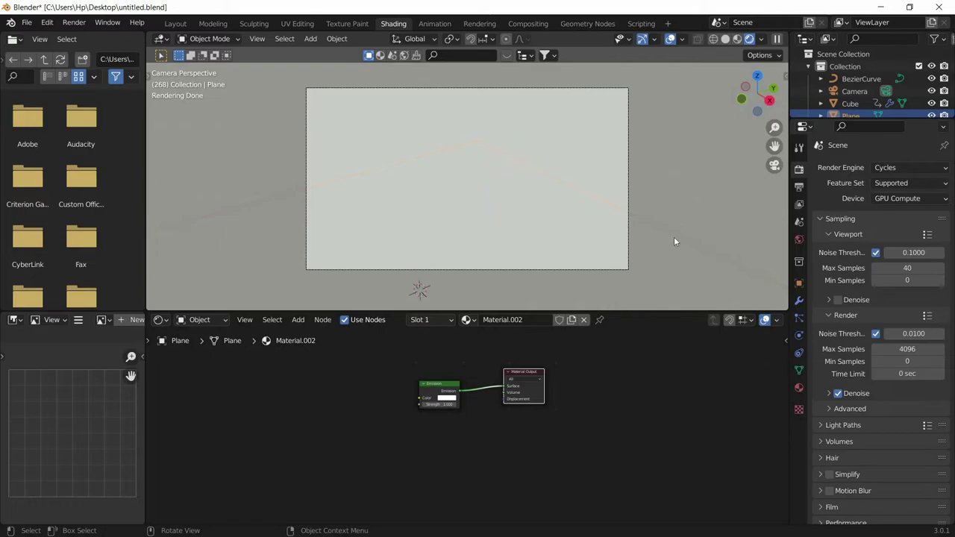
pyautogui.scroll(-5, 679, 240)
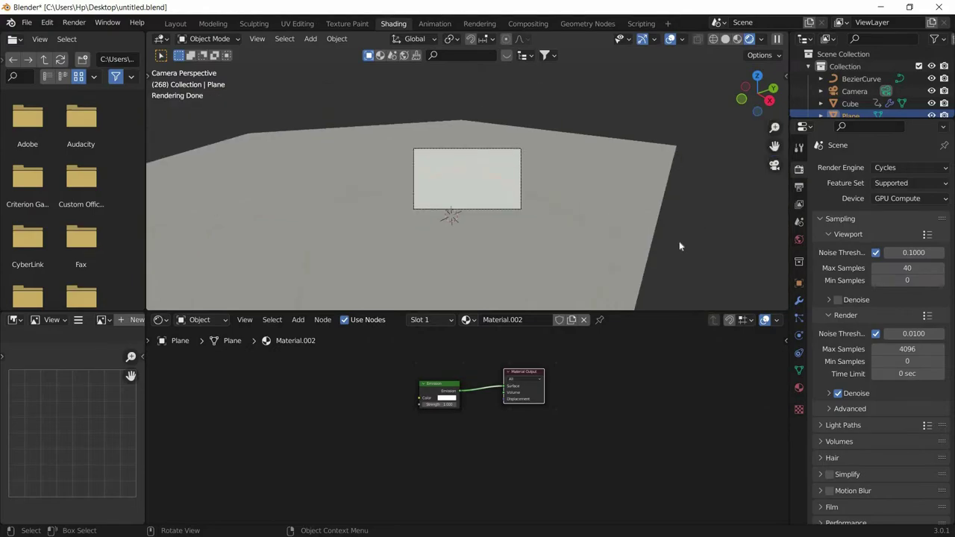
pyautogui.click(627, 242)
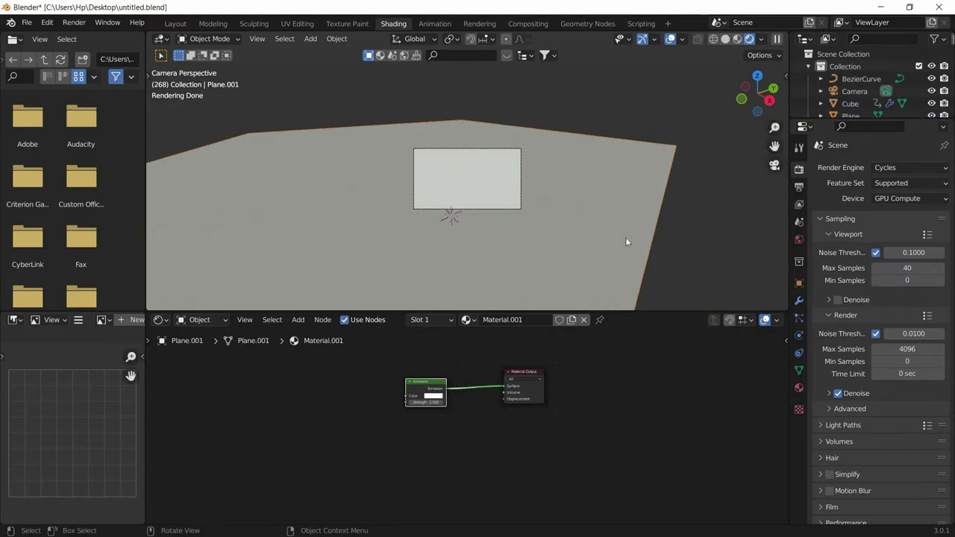
pyautogui.click(799, 283)
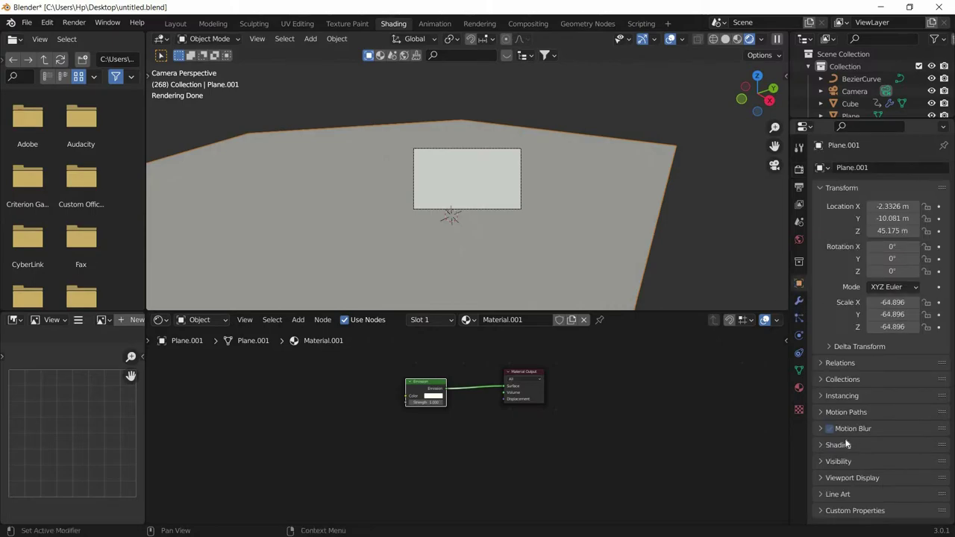
pyautogui.click(822, 463)
pyautogui.scroll(-5, 829, 459)
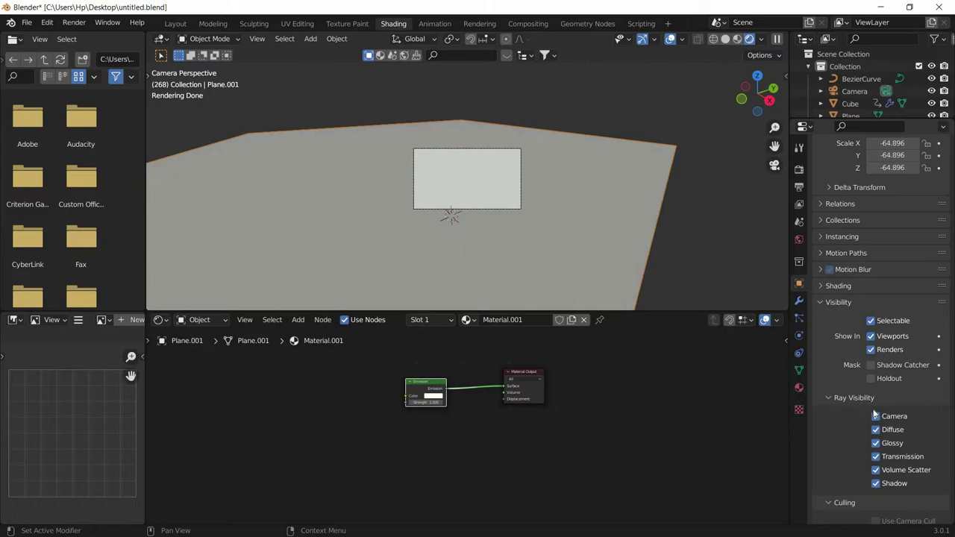
pyautogui.click(876, 416)
pyautogui.click(877, 484)
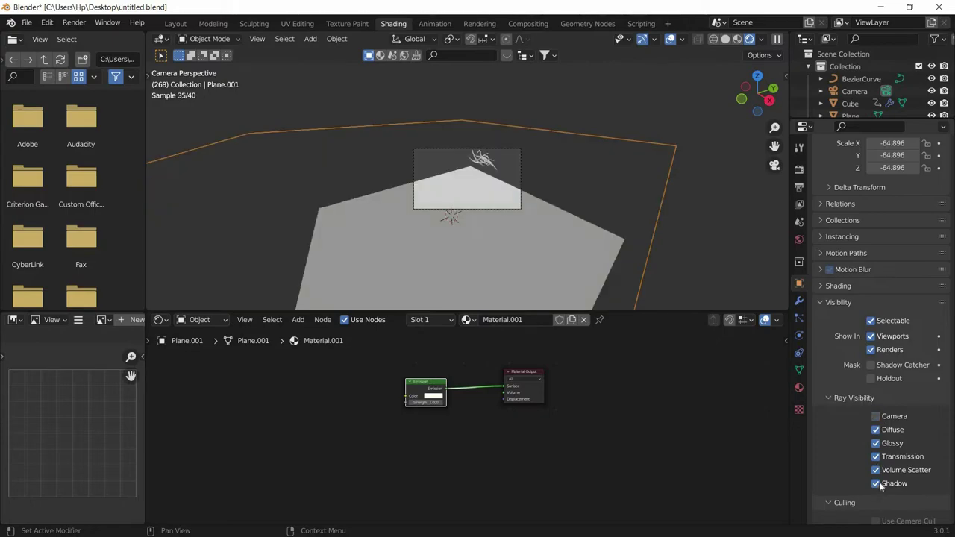
# - Disable Camera and Shadow ray visibility for the lower plane, then deselect it
pyautogui.click(567, 249)
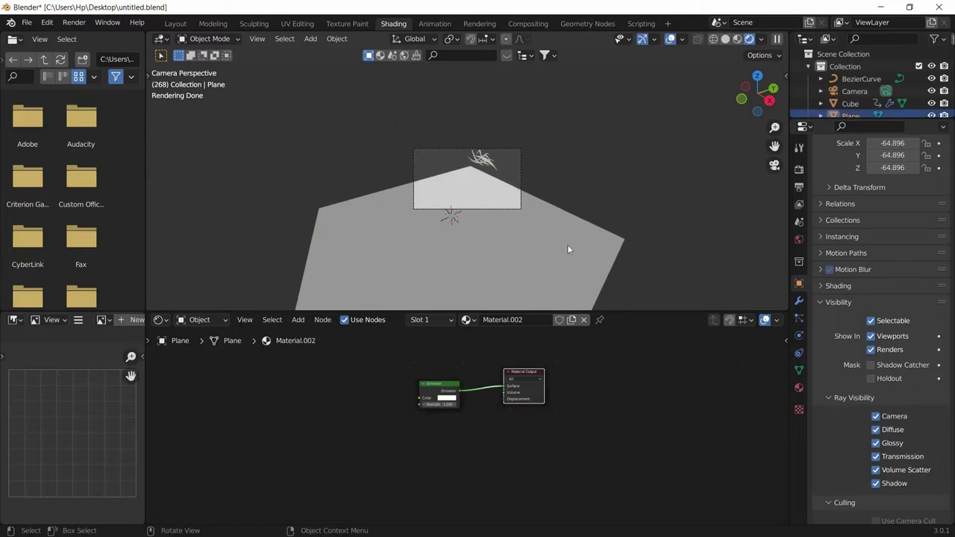
pyautogui.moveTo(567, 250)
pyautogui.mouseDown(button='middle')
pyautogui.moveTo(662, 273)
pyautogui.moveTo(646, 263)
pyautogui.moveTo(587, 269)
pyautogui.moveTo(550, 253)
pyautogui.moveTo(552, 246)
pyautogui.mouseUp(button='middle')
pyautogui.scroll(-4, 552, 246)
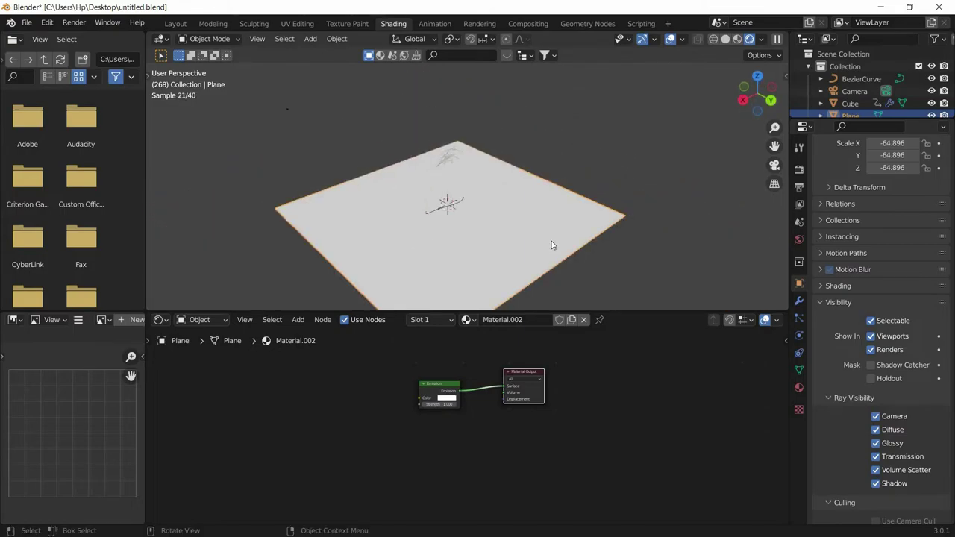
pyautogui.scroll(-2, 552, 241)
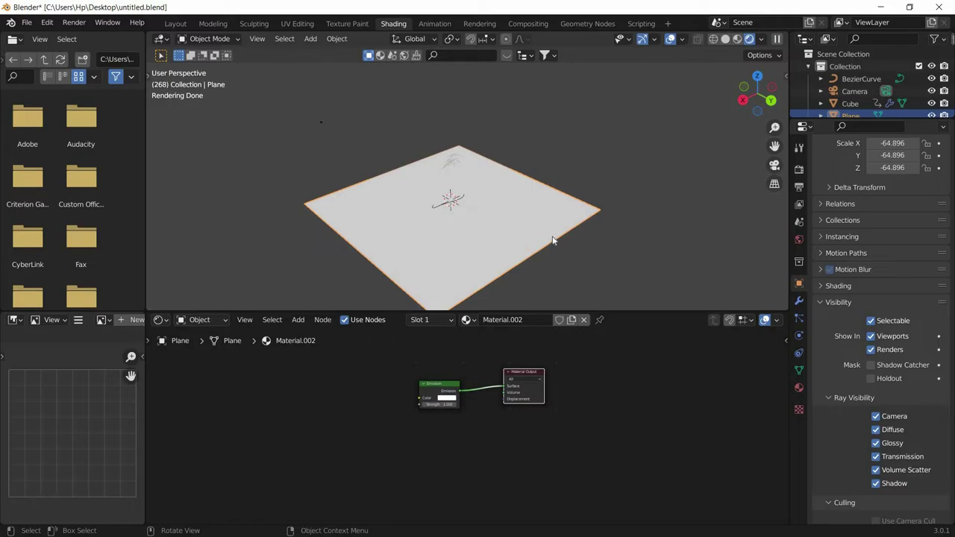
pyautogui.click(877, 418)
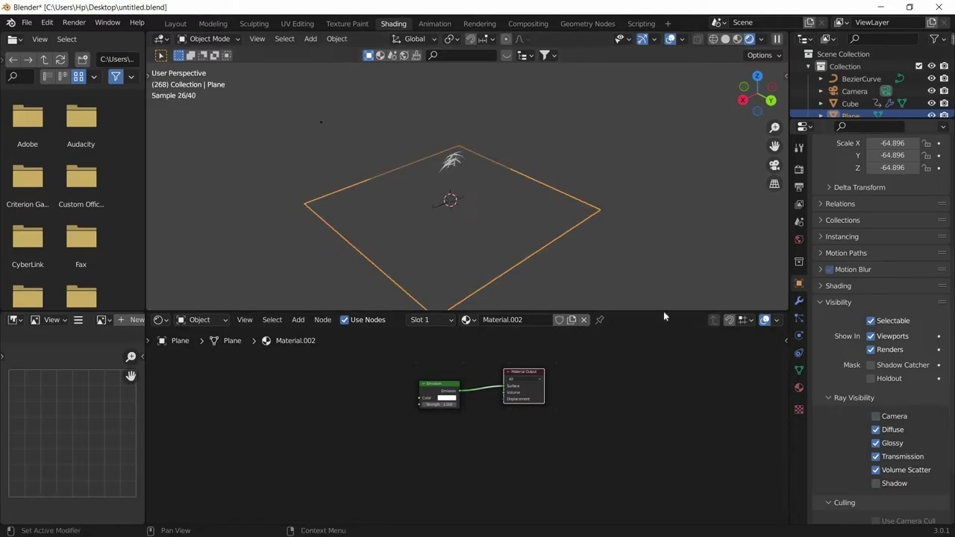
pyautogui.moveTo(607, 267); pyautogui.dragTo(729, 252, button='middle')
pyautogui.click(627, 263)
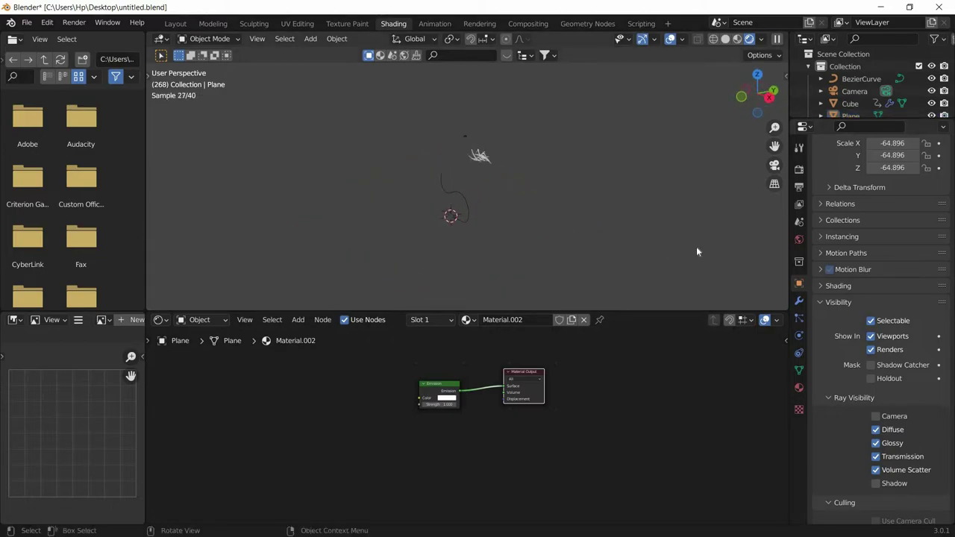
# - Set the world background color to black
pyautogui.scroll(3, 624, 238)
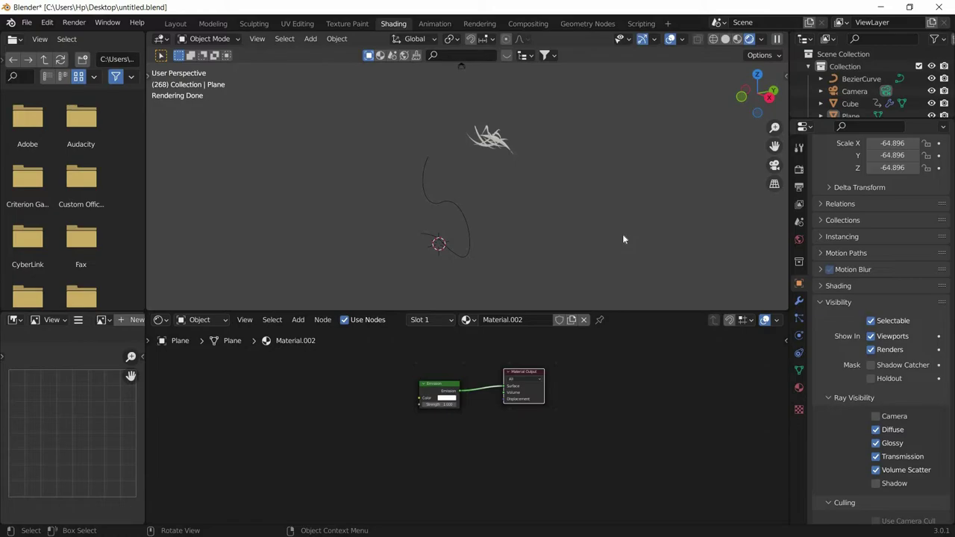
pyautogui.click(800, 240)
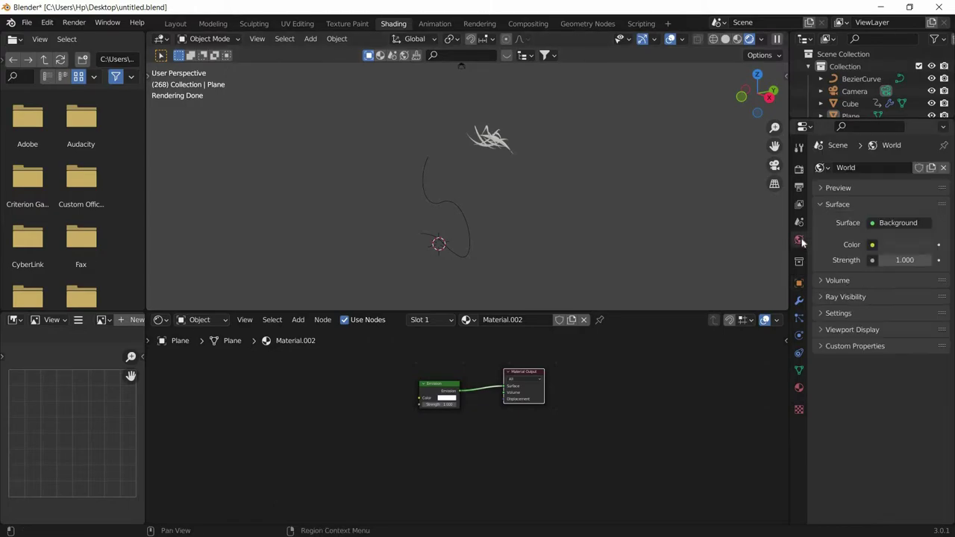
pyautogui.click(904, 247)
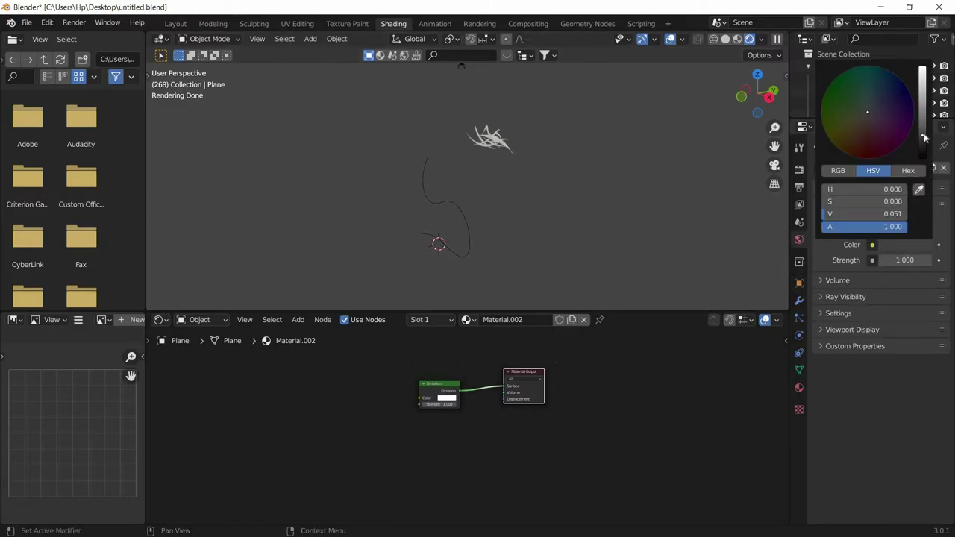
pyautogui.moveTo(922, 135); pyautogui.dragTo(923, 159)
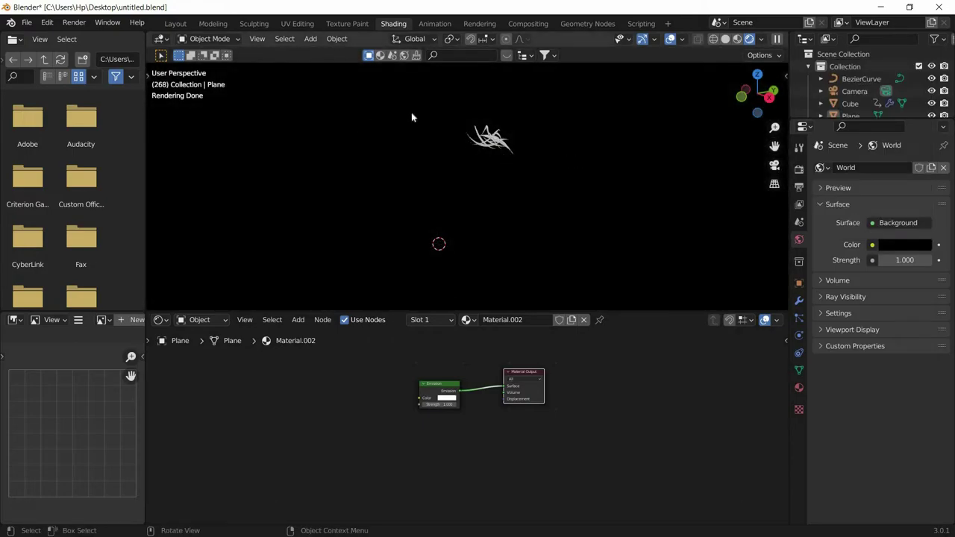
# - Clear the selection and view the ribbon mesh against the black background through the scene camera
pyautogui.click(499, 135)
pyautogui.click(506, 188)
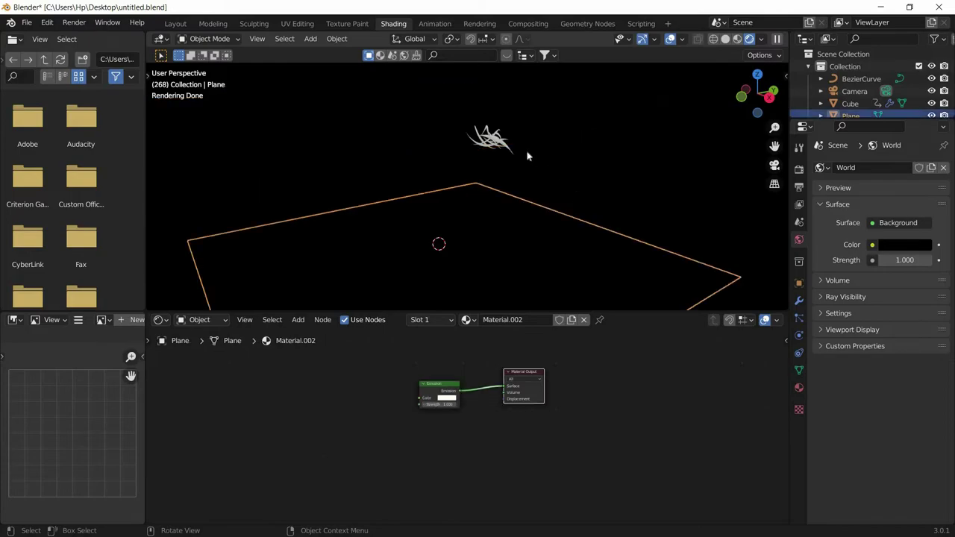
pyautogui.moveTo(572, 180); pyautogui.dragTo(441, 129)
pyautogui.click(578, 195)
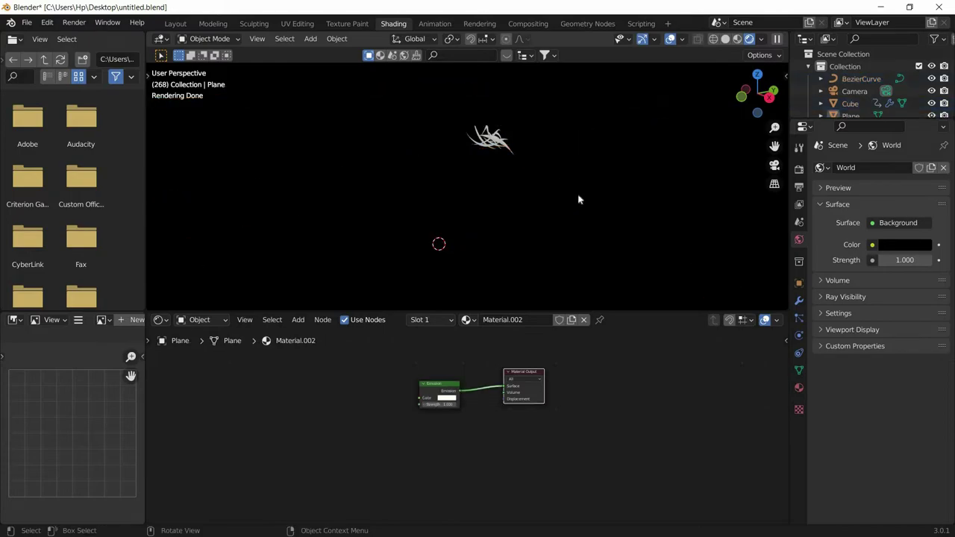
pyautogui.click(775, 166)
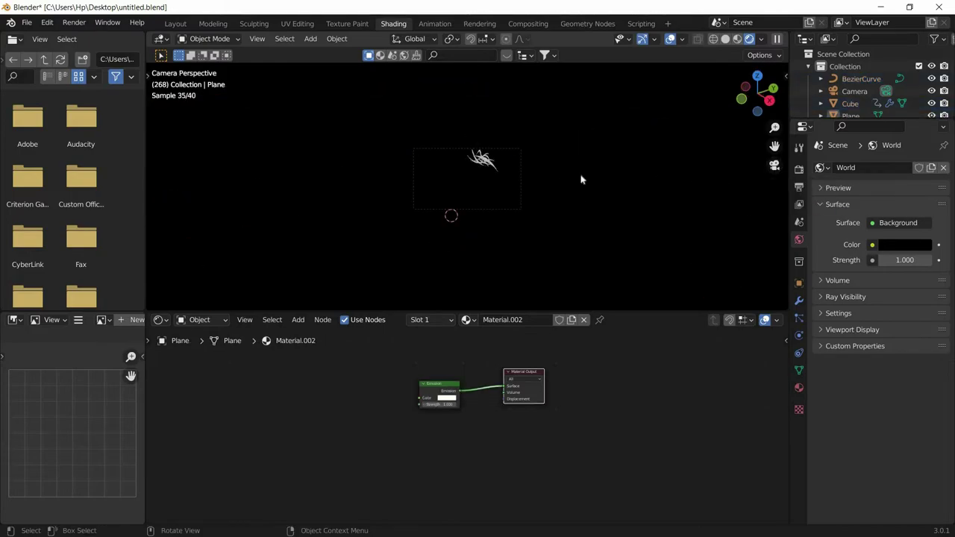
# - Zoom in on the camera frame and play the ribbon animation against the black background
pyautogui.scroll(6, 582, 179)
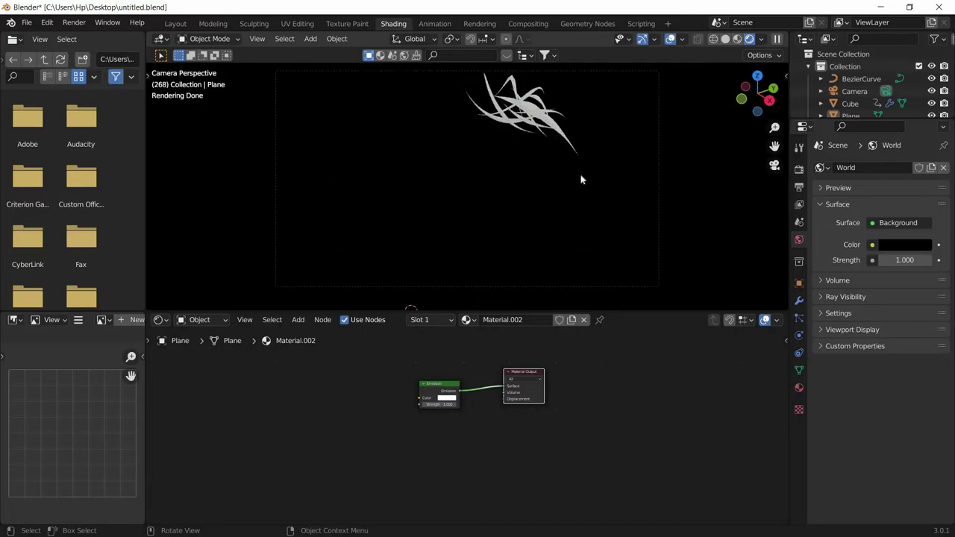
pyautogui.scroll(2, 582, 179)
pyautogui.scroll(-2, 583, 179)
pyautogui.press('space')
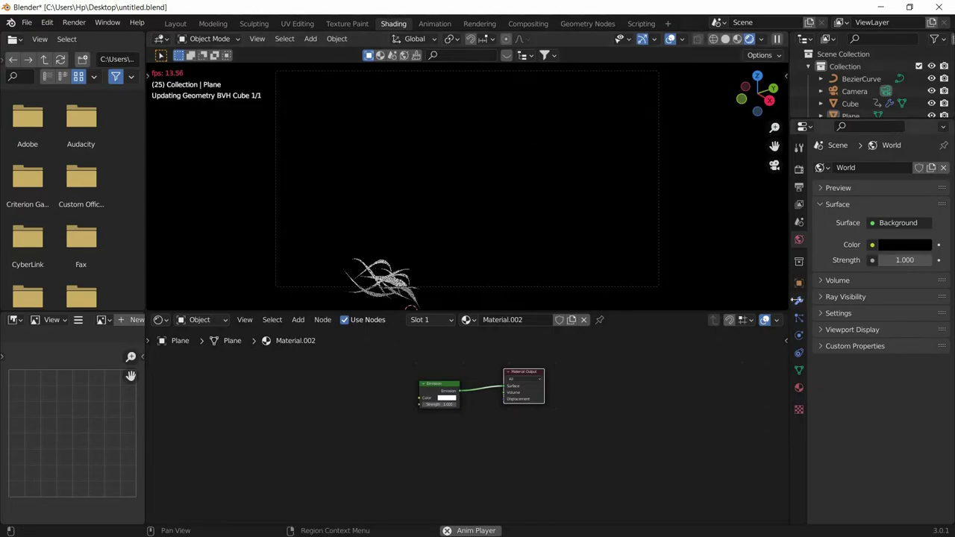
# - Select the ribbon mesh, disable the viewport display of its Bevel modifier, and play the animation through the camera
pyautogui.click(800, 300)
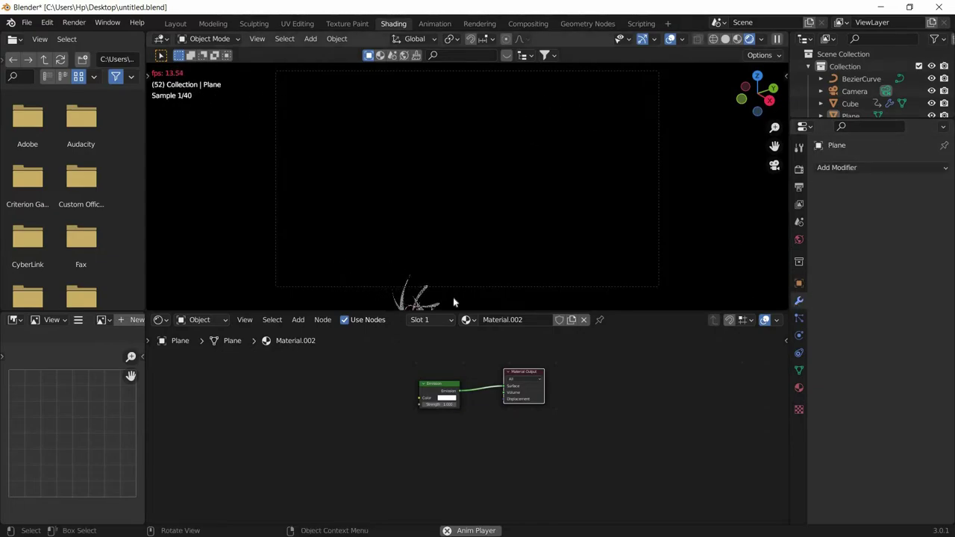
pyautogui.press('space')
pyautogui.scroll(-3, 450, 265)
pyautogui.click(449, 270)
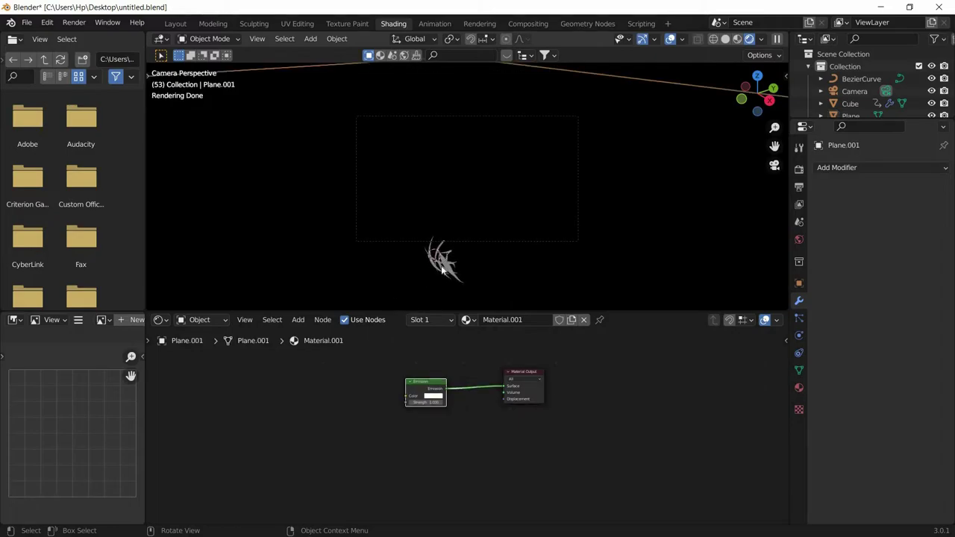
pyautogui.click(443, 270)
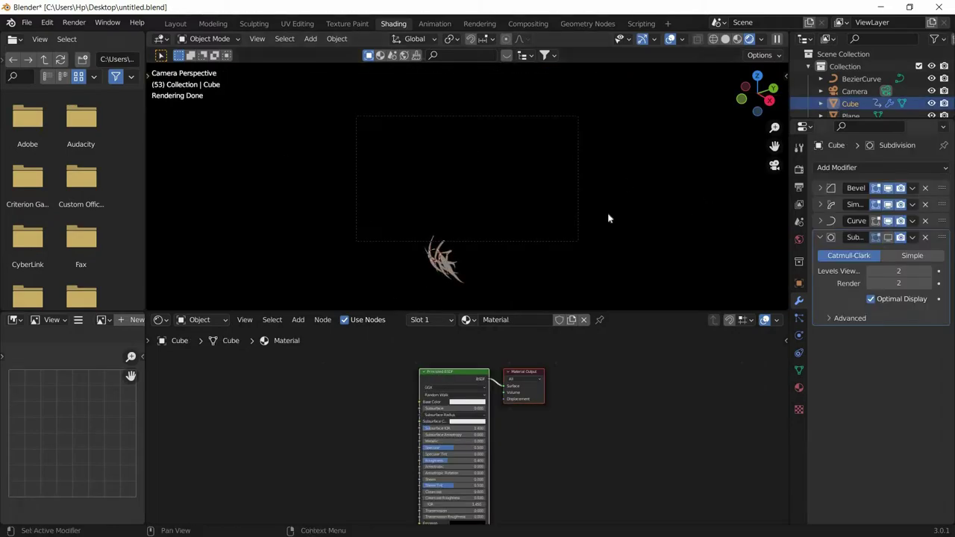
pyautogui.scroll(2, 589, 215)
pyautogui.press('space')
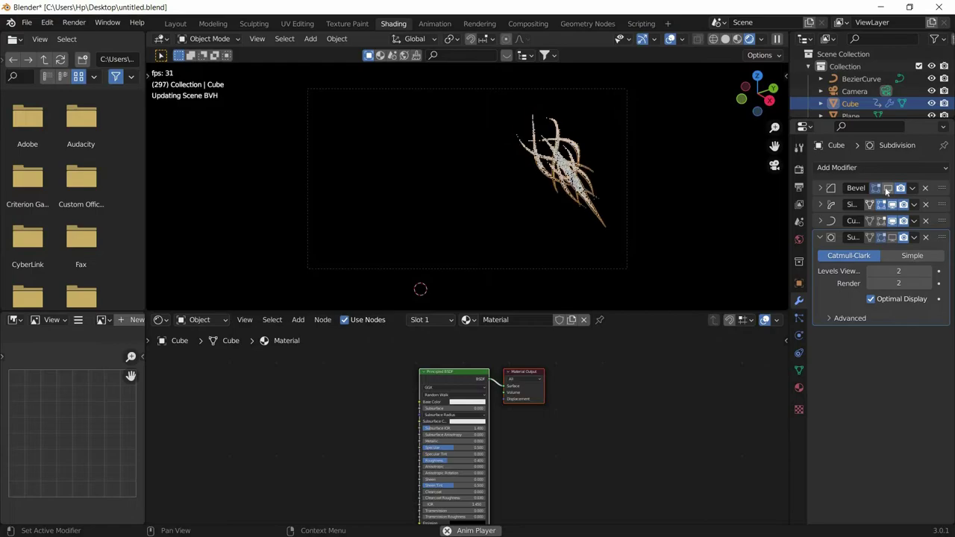
pyautogui.scroll(1, 623, 177)
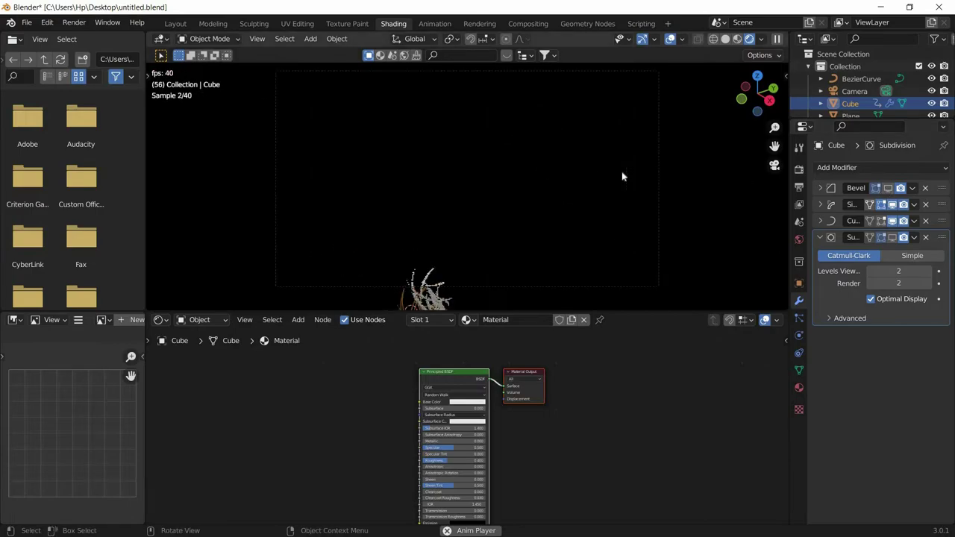
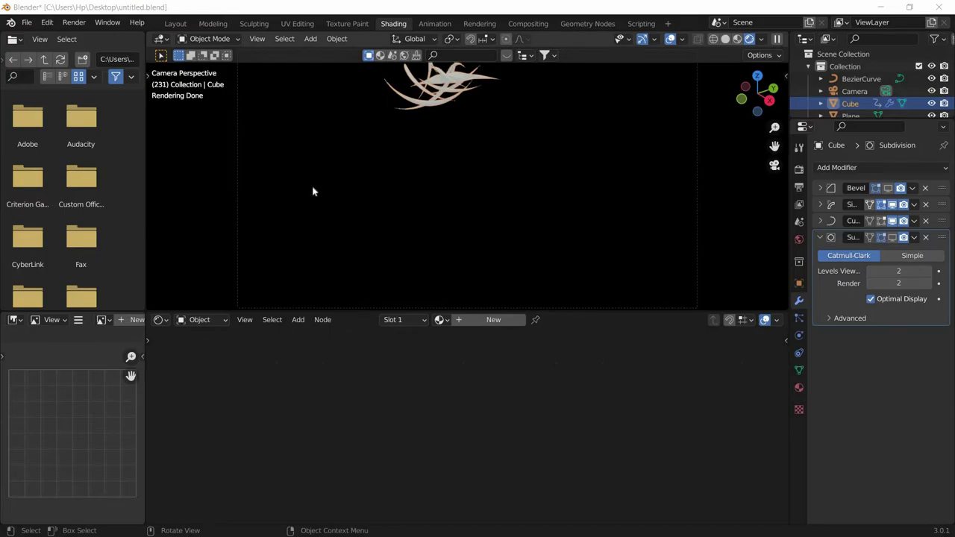
# - Create a new material for the ribbon mesh and delete its Principled BSDF node
pyautogui.moveTo(312, 191); pyautogui.dragTo(392, 185, button='middle')
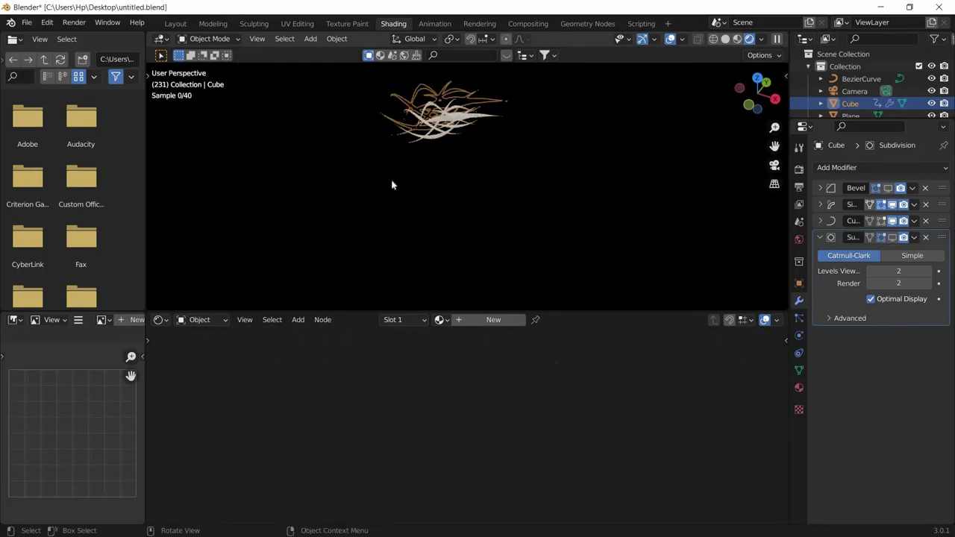
pyautogui.press('KP_Decimal')
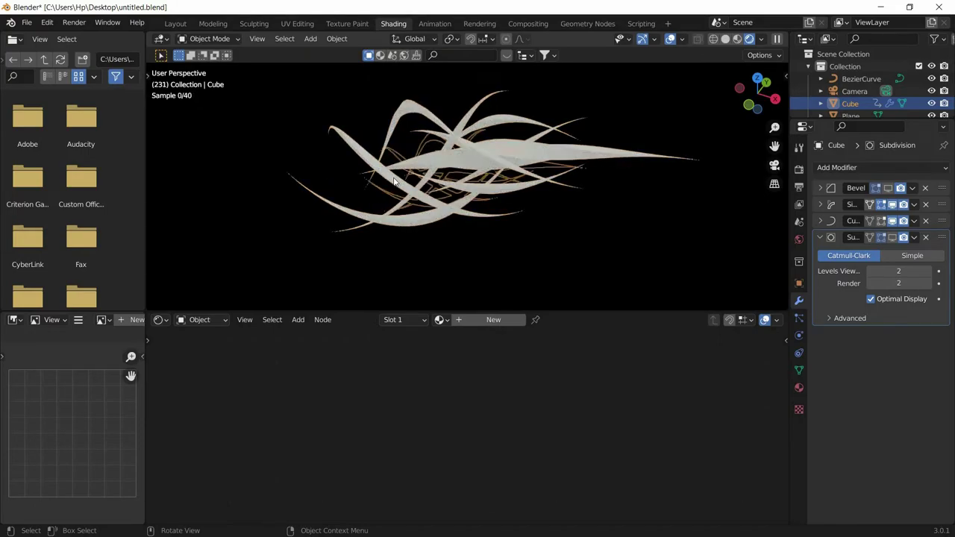
pyautogui.scroll(-2, 395, 182)
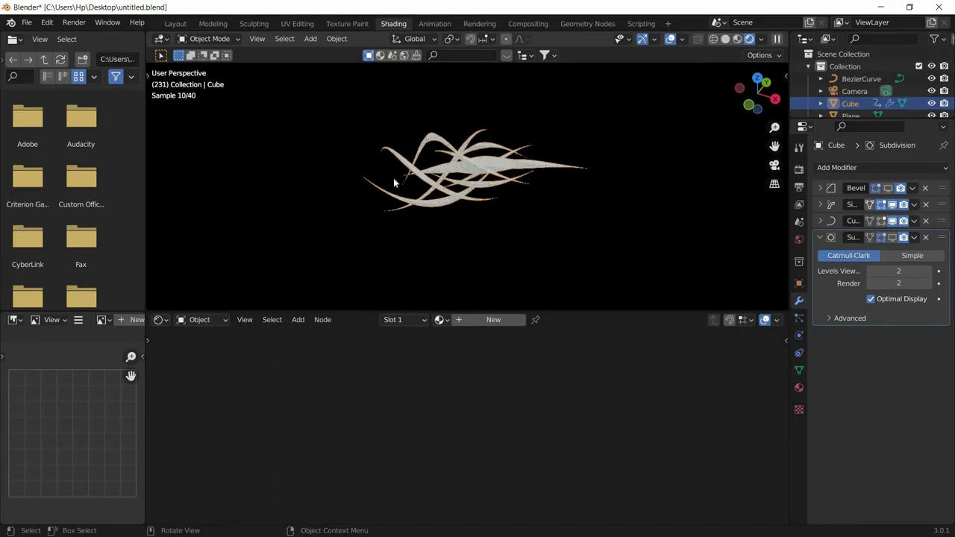
pyautogui.click(476, 175)
pyautogui.click(476, 176)
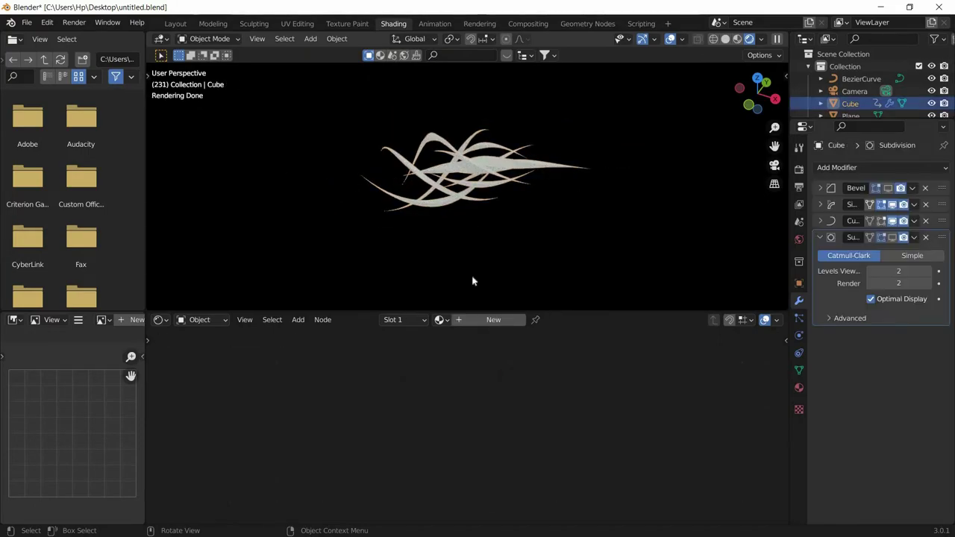
pyautogui.click(495, 321)
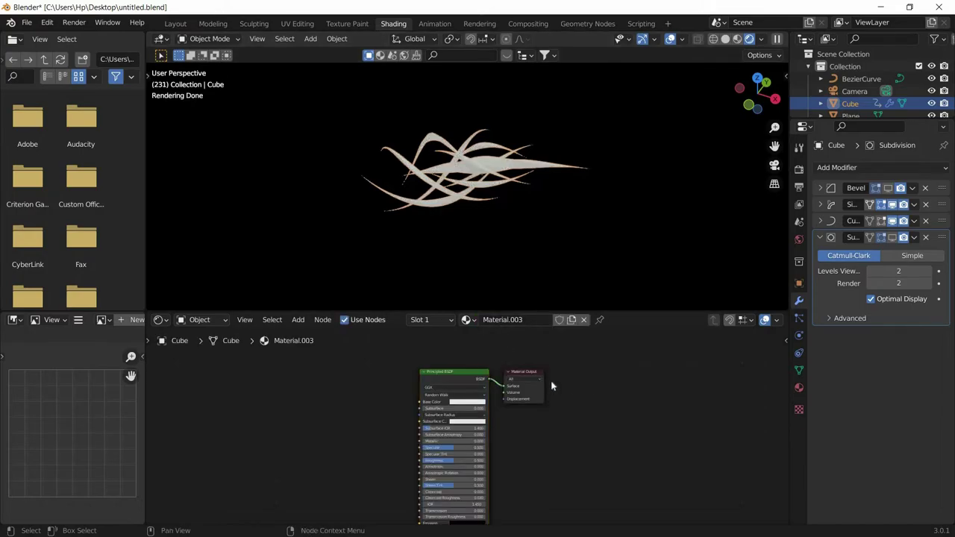
pyautogui.click(463, 373)
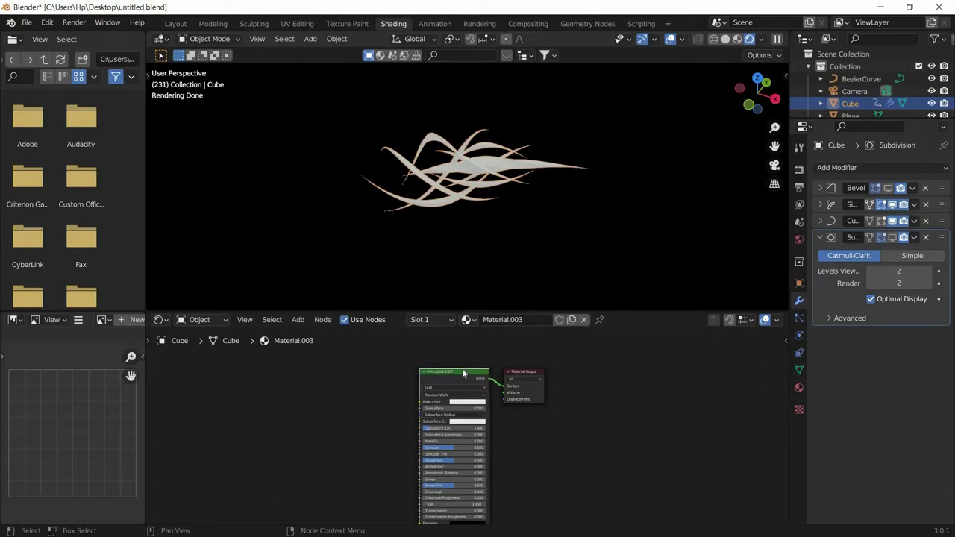
pyautogui.press('x')
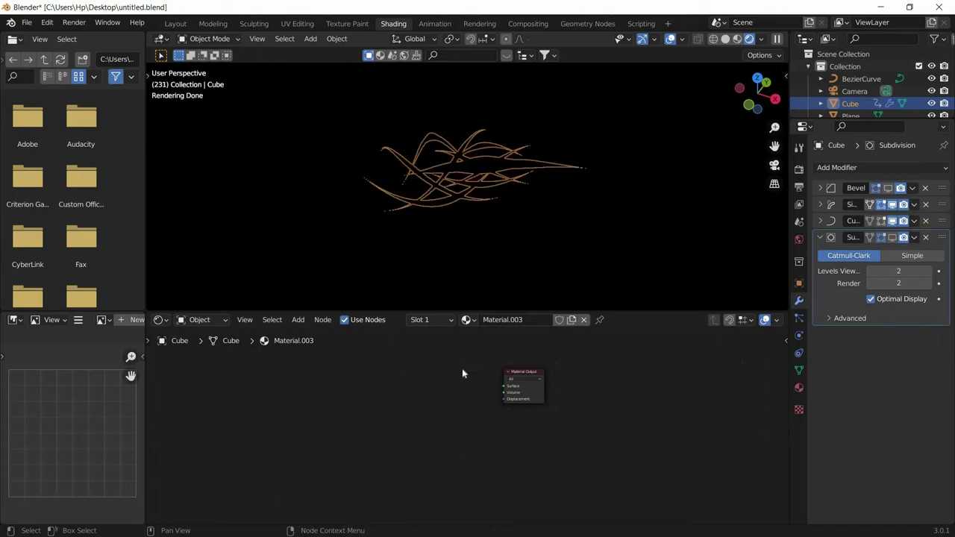
# - Add a Glass BSDF shader node and connect its BSDF output to the Material Output's Surface input
pyautogui.hotkey('shift', 'a')
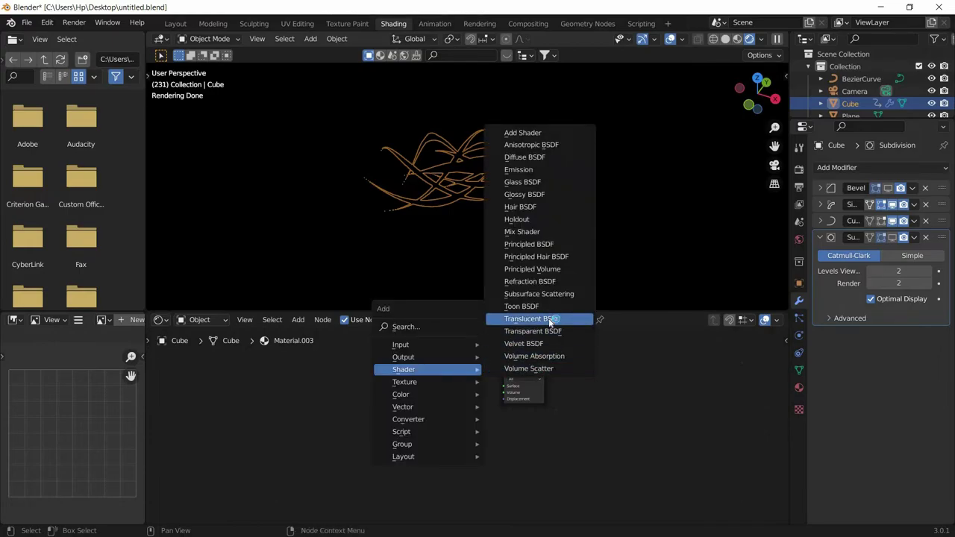
pyautogui.click(500, 186)
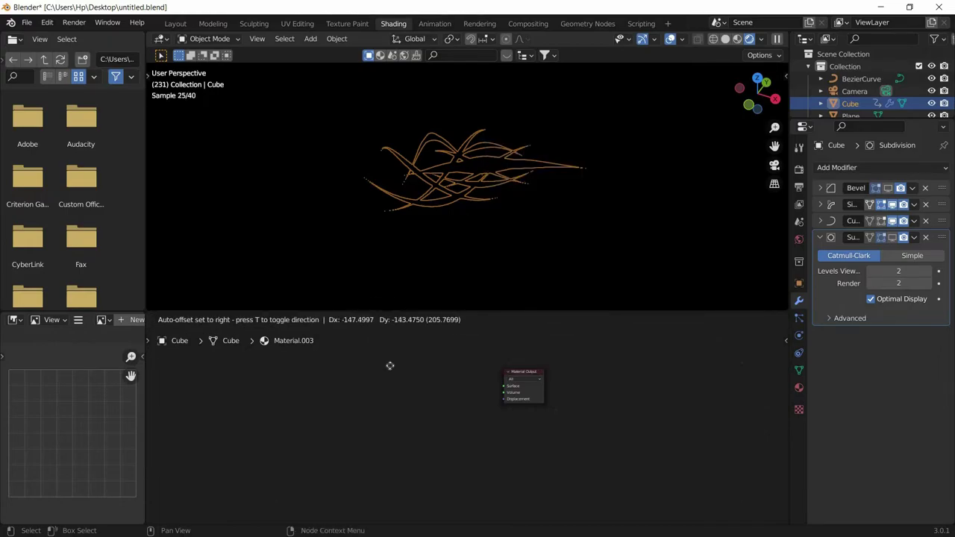
pyautogui.click(450, 377)
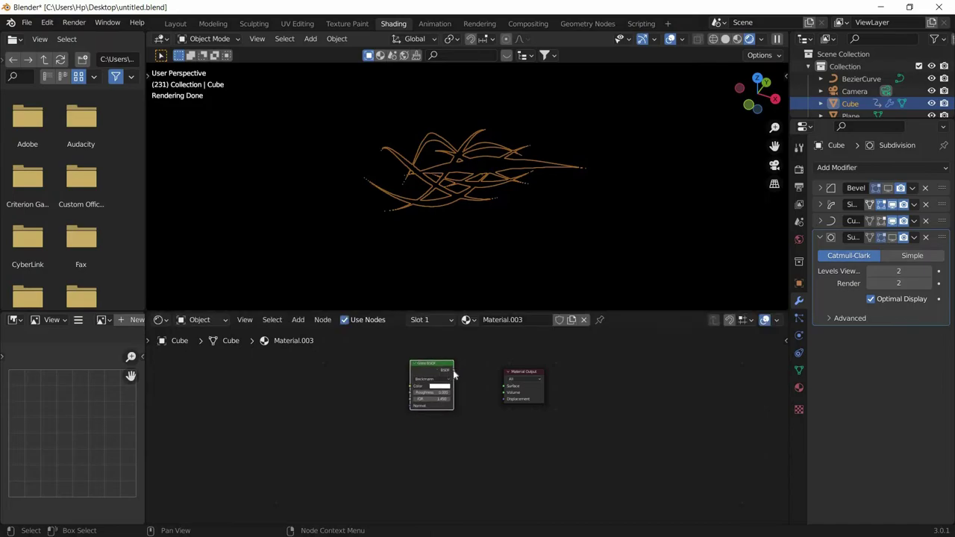
pyautogui.moveTo(453, 370); pyautogui.dragTo(462, 371)
pyautogui.moveTo(514, 394); pyautogui.dragTo(506, 388)
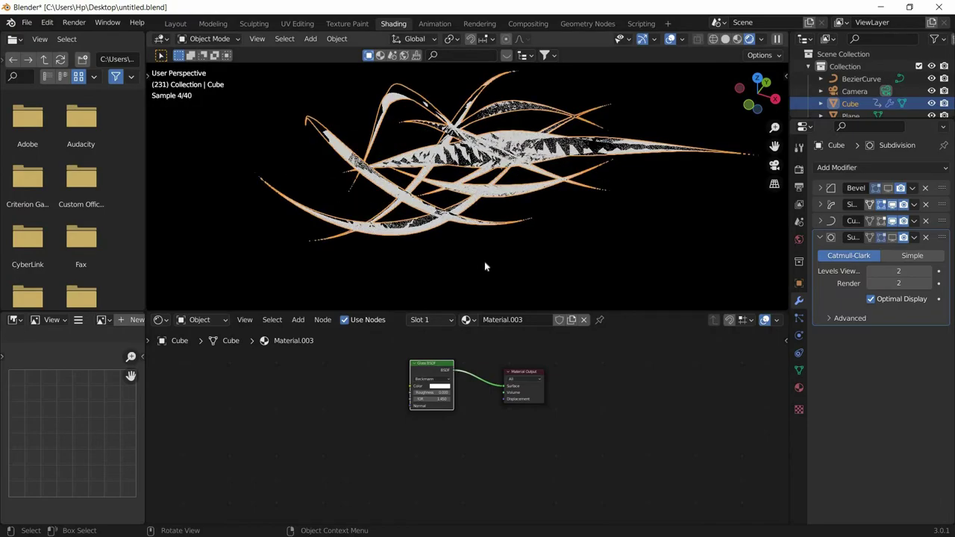
# - Preview the glass ribbon with the Subdivision and Bevel modifiers shown in the viewport, and turn both displays off again
pyautogui.moveTo(503, 247); pyautogui.dragTo(541, 224, button='middle')
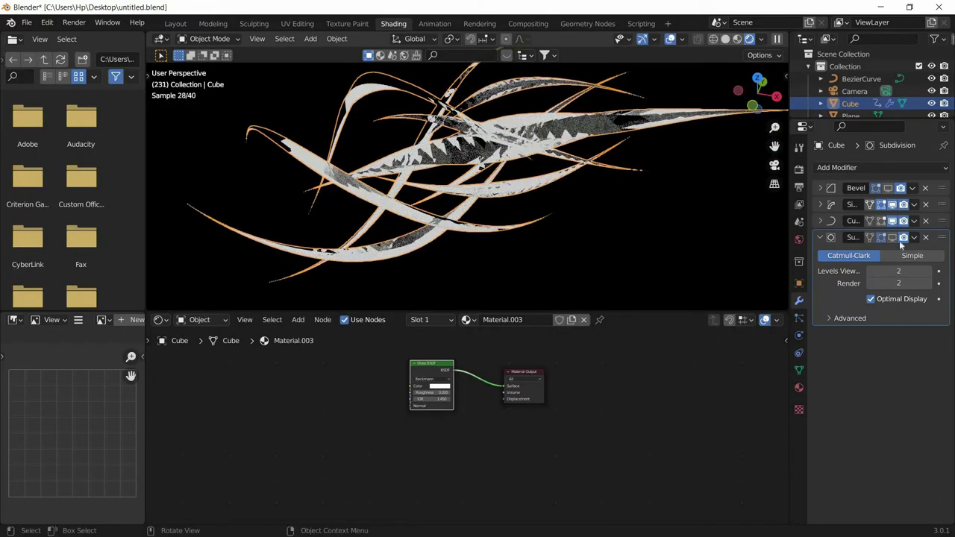
pyautogui.click(891, 192)
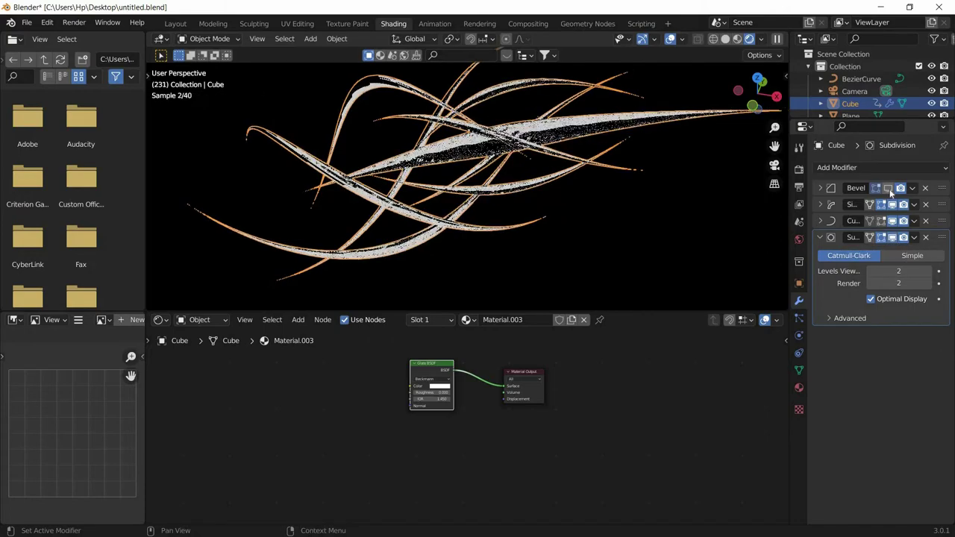
pyautogui.click(890, 193)
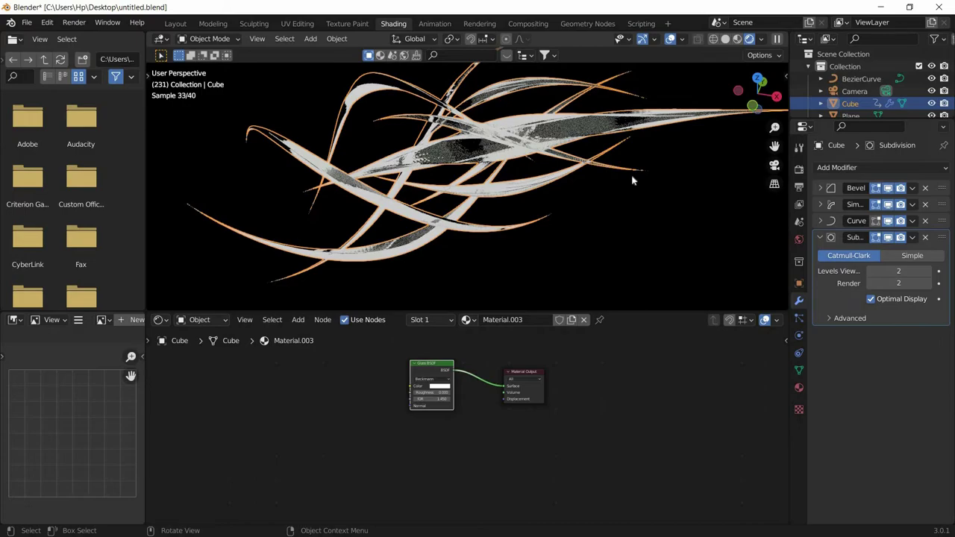
pyautogui.scroll(3, 632, 181)
pyautogui.moveTo(634, 175); pyautogui.dragTo(649, 152, button='middle')
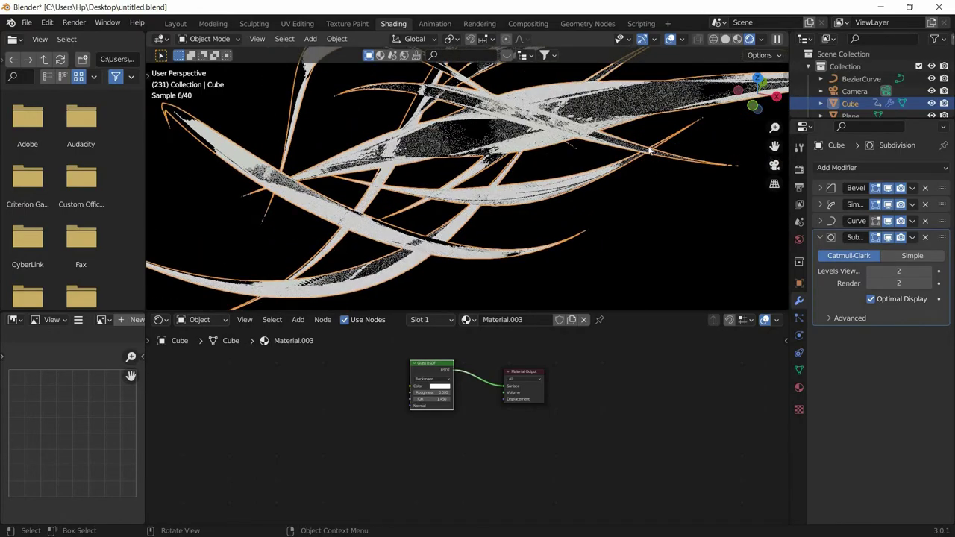
pyautogui.scroll(-4, 648, 149)
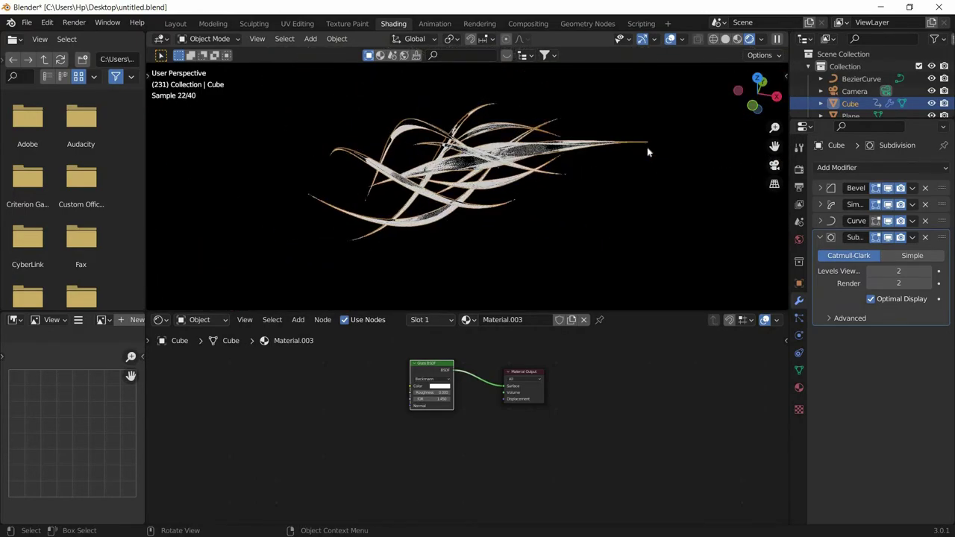
pyautogui.click(888, 238)
pyautogui.moveTo(625, 184); pyautogui.dragTo(632, 186, button='middle')
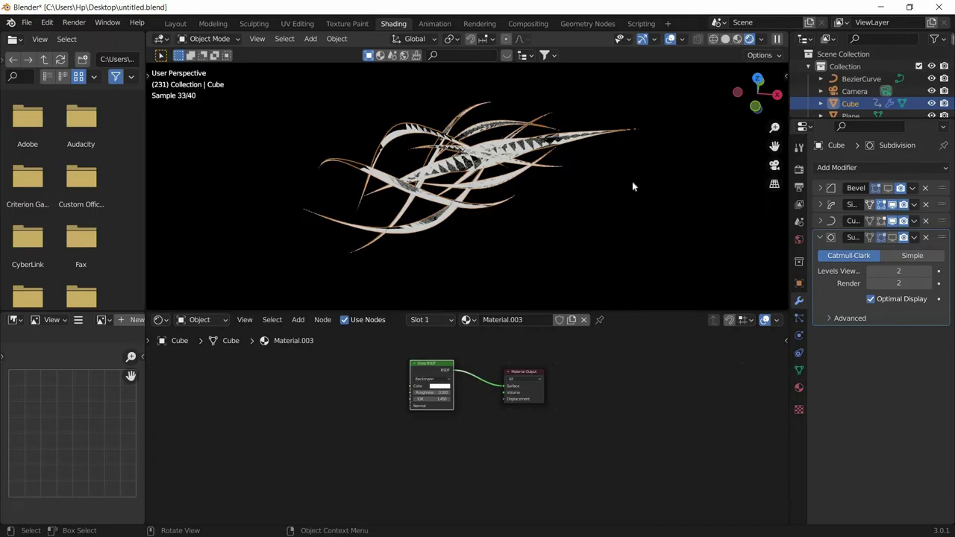
pyautogui.scroll(-1, 632, 186)
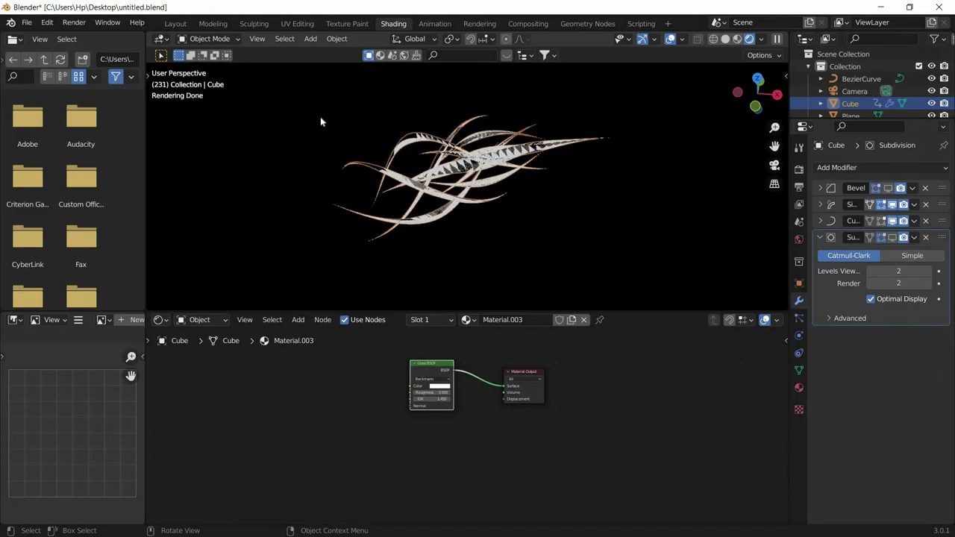
pyautogui.moveTo(320, 117)
pyautogui.mouseDown()
pyautogui.moveTo(501, 79)
pyautogui.moveTo(558, 97)
pyautogui.moveTo(556, 109)
pyautogui.mouseUp()
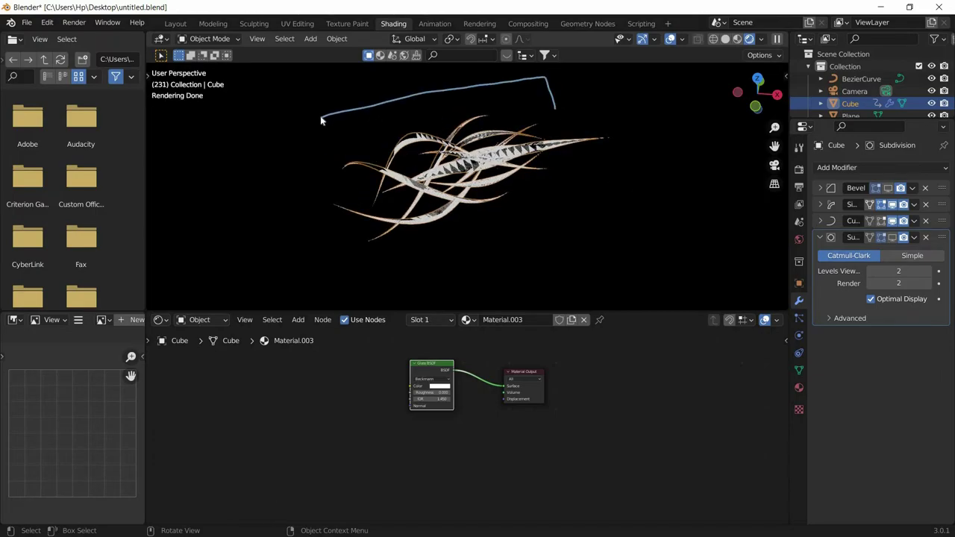
pyautogui.moveTo(320, 118); pyautogui.dragTo(336, 170)
pyautogui.moveTo(440, 93); pyautogui.dragTo(449, 134)
pyautogui.moveTo(332, 179)
pyautogui.mouseDown(button='right')
pyautogui.moveTo(342, 132)
pyautogui.moveTo(304, 144)
pyautogui.moveTo(336, 124)
pyautogui.moveTo(320, 117)
pyautogui.moveTo(460, 97)
pyautogui.moveTo(455, 122)
pyautogui.moveTo(480, 85)
pyautogui.moveTo(554, 82)
pyautogui.moveTo(556, 104)
pyautogui.mouseUp(button='right')
# - Add a ColorRamp node before the Glass BSDF and connect its Color output to the shader's Color input
pyautogui.scroll(3, 376, 381)
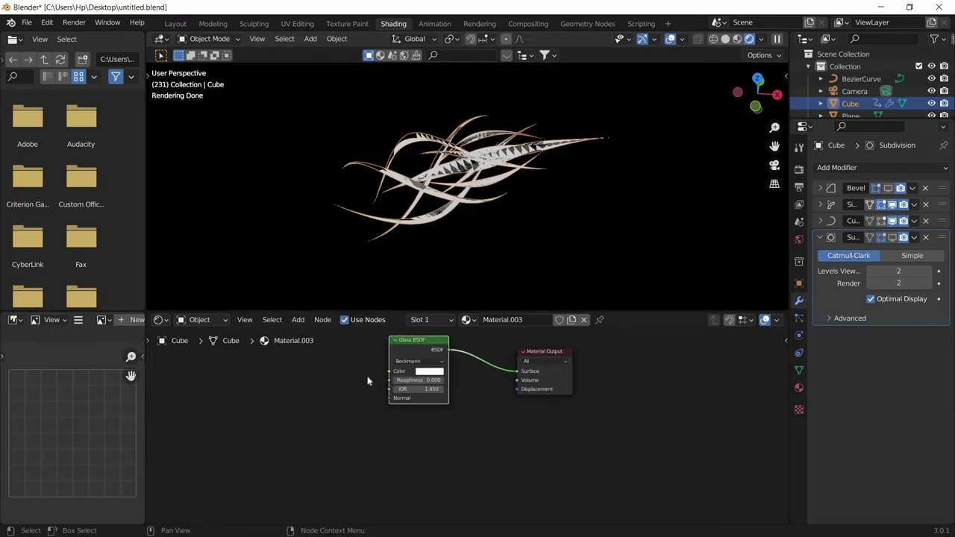
pyautogui.scroll(-1, 317, 382)
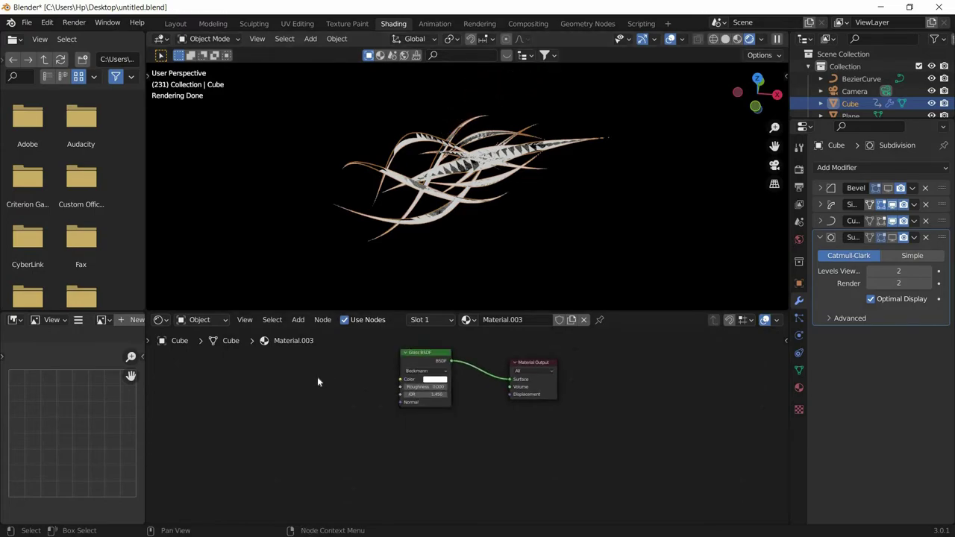
pyautogui.hotkey('shift', 'a')
pyautogui.moveTo(318, 378)
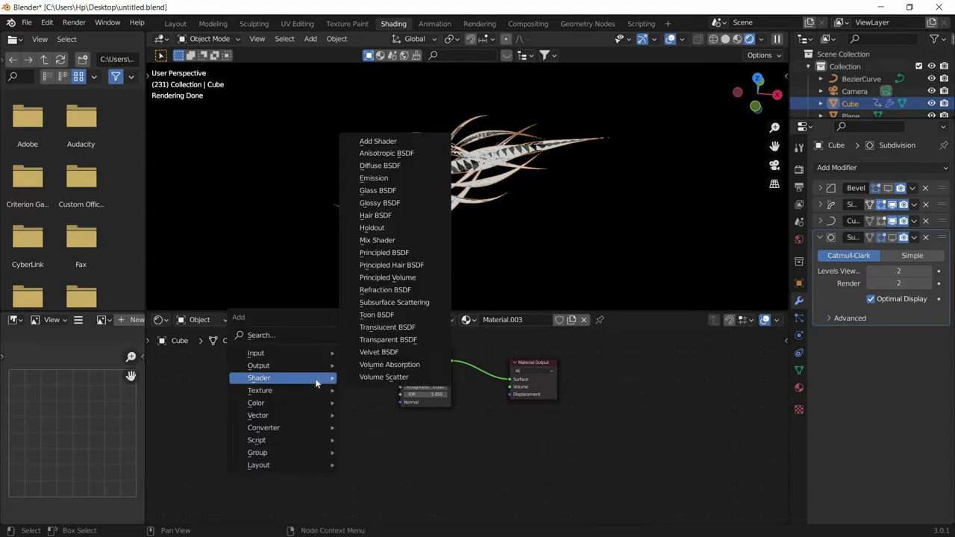
pyautogui.moveTo(294, 430)
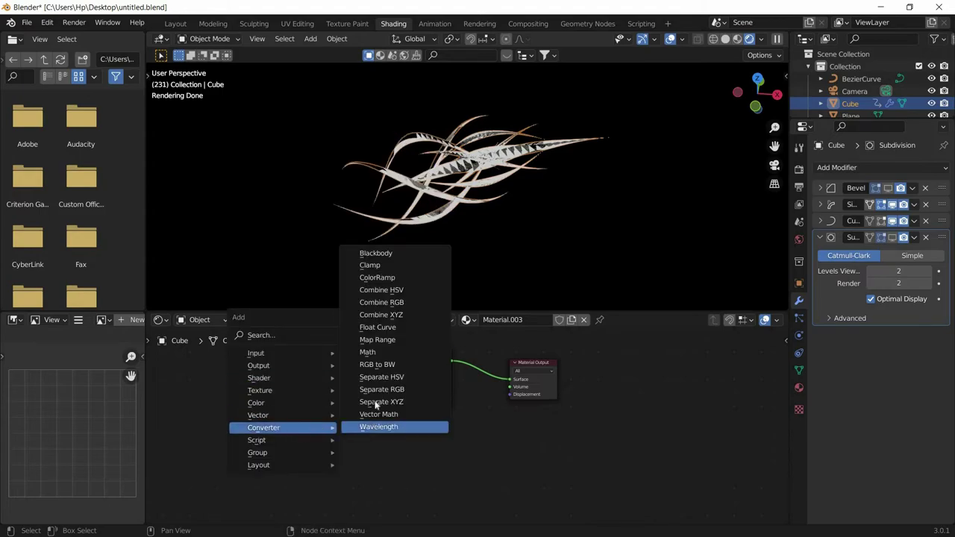
pyautogui.click(377, 277)
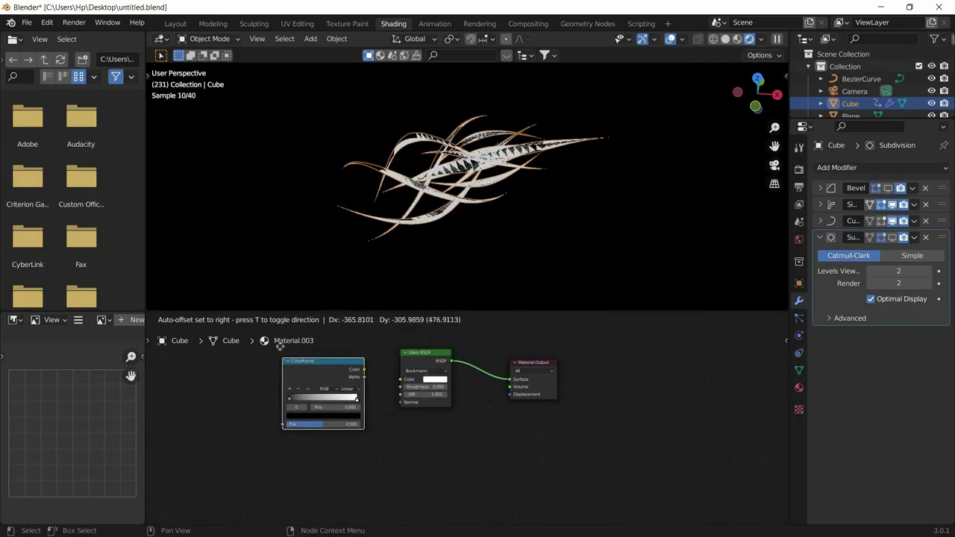
pyautogui.click(277, 334)
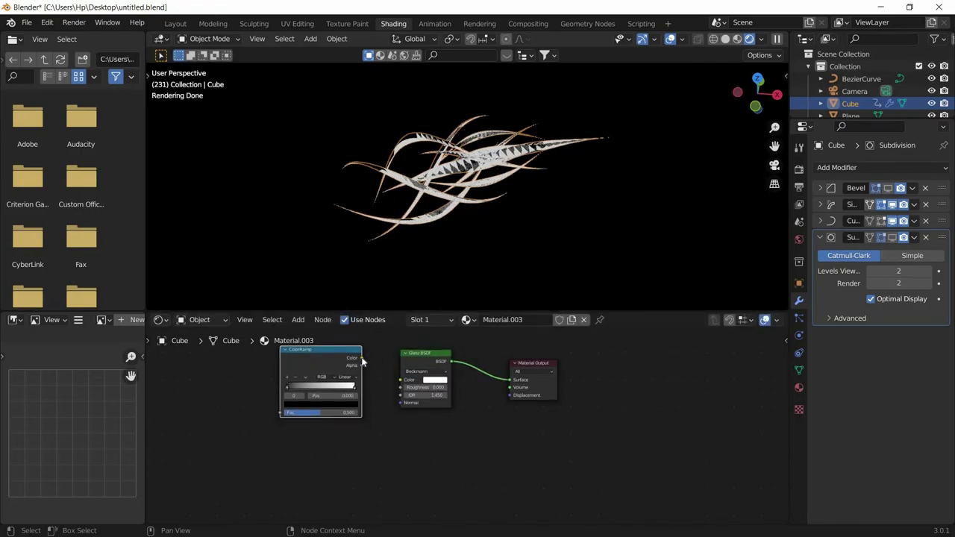
pyautogui.moveTo(362, 360); pyautogui.dragTo(401, 380)
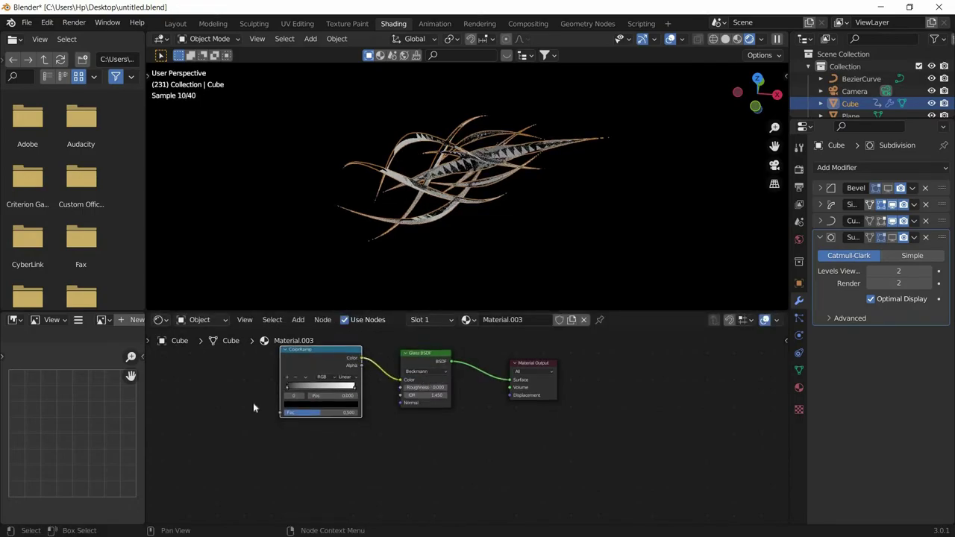
pyautogui.scroll(-1, 253, 408)
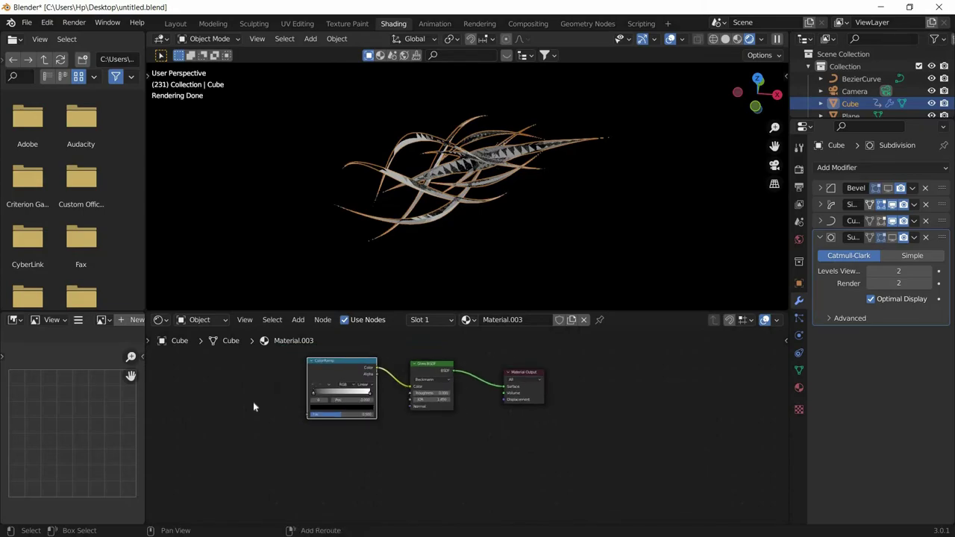
# - Add a Gradient Texture node before the ColorRamp and connect its Color output to the ramp's Fac input
pyautogui.hotkey('shift', 'a')
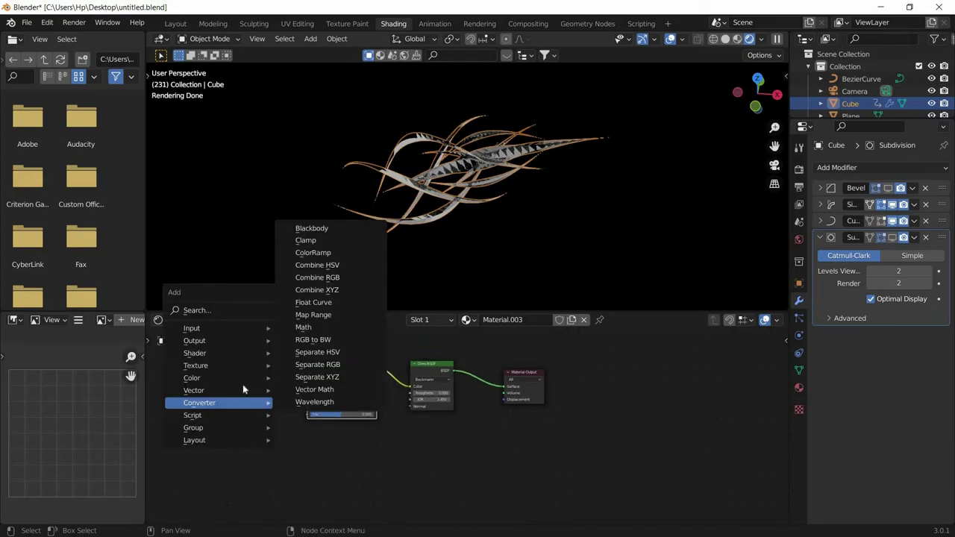
pyautogui.moveTo(235, 362)
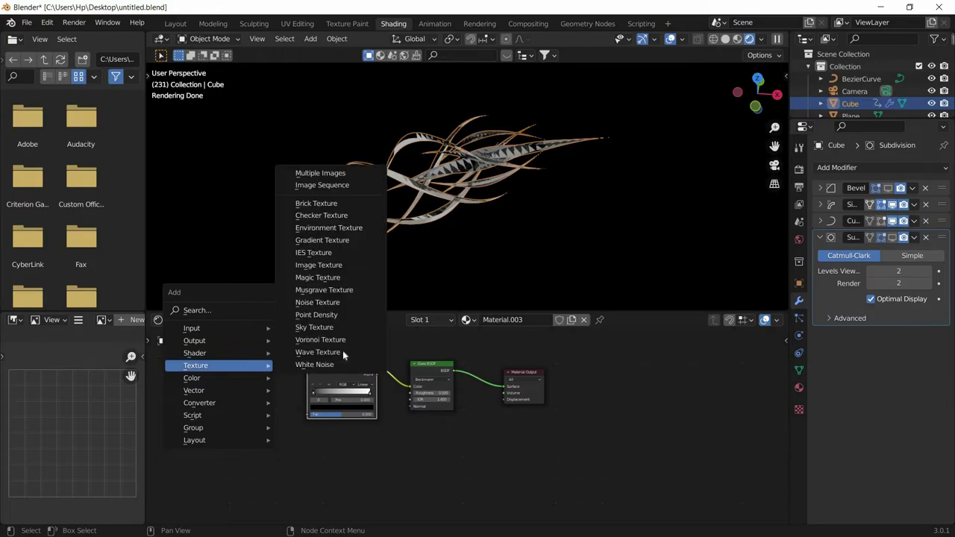
pyautogui.click(317, 239)
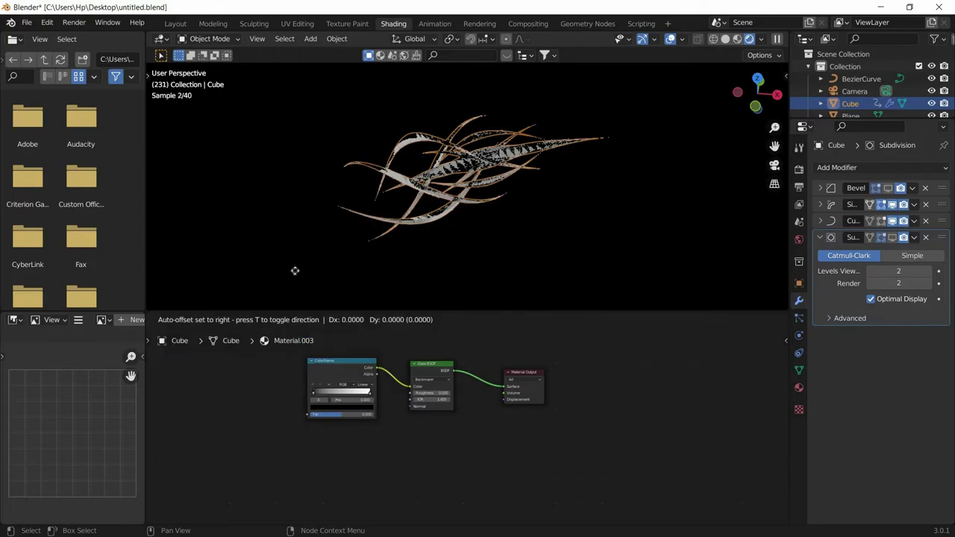
pyautogui.click(262, 384)
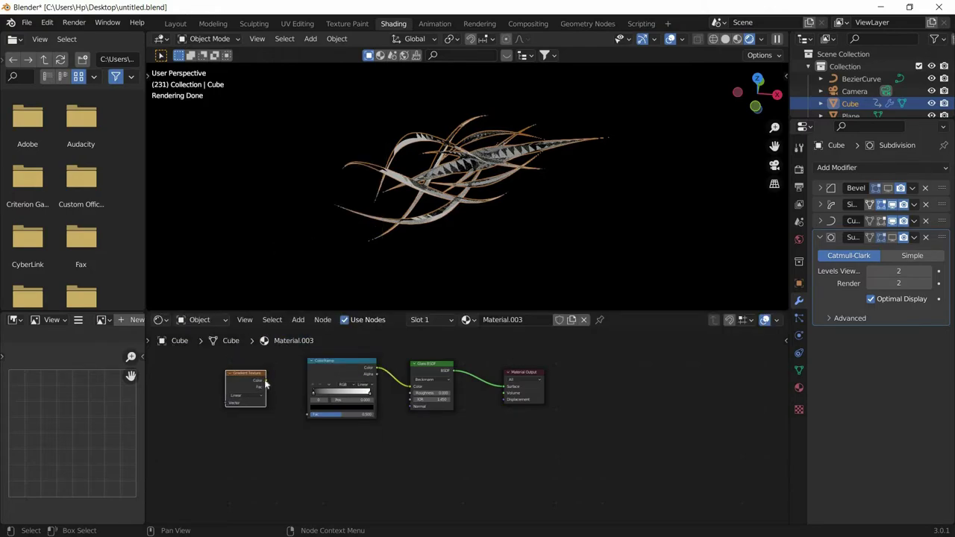
pyautogui.moveTo(267, 381); pyautogui.dragTo(295, 410)
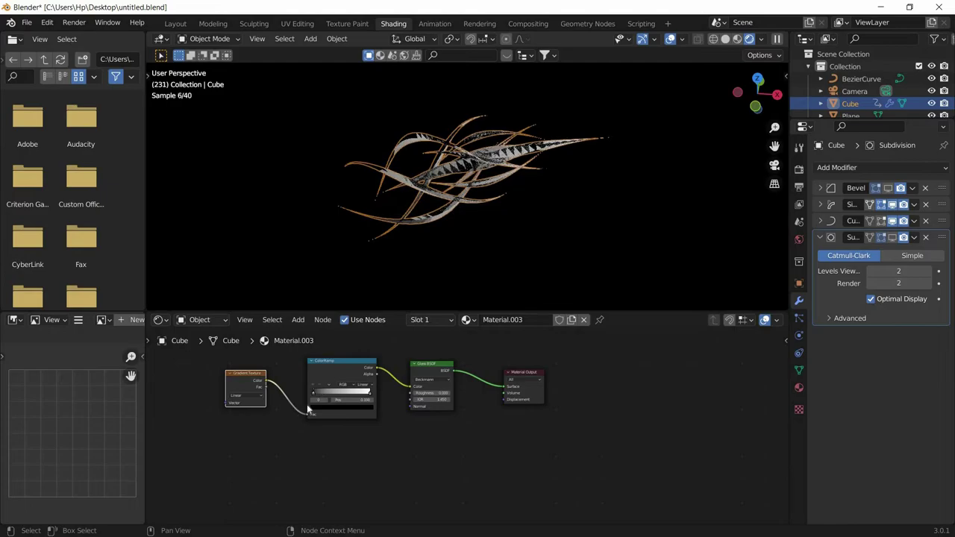
# - Set the ColorRamp's first stop to saturated blue and its last stop to bright green
pyautogui.click(331, 408)
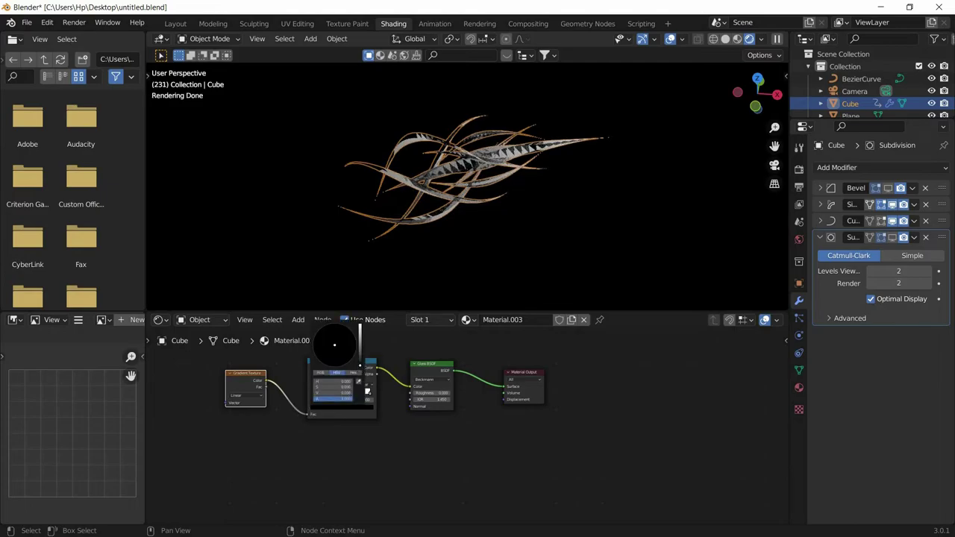
pyautogui.moveTo(329, 393); pyautogui.dragTo(369, 393)
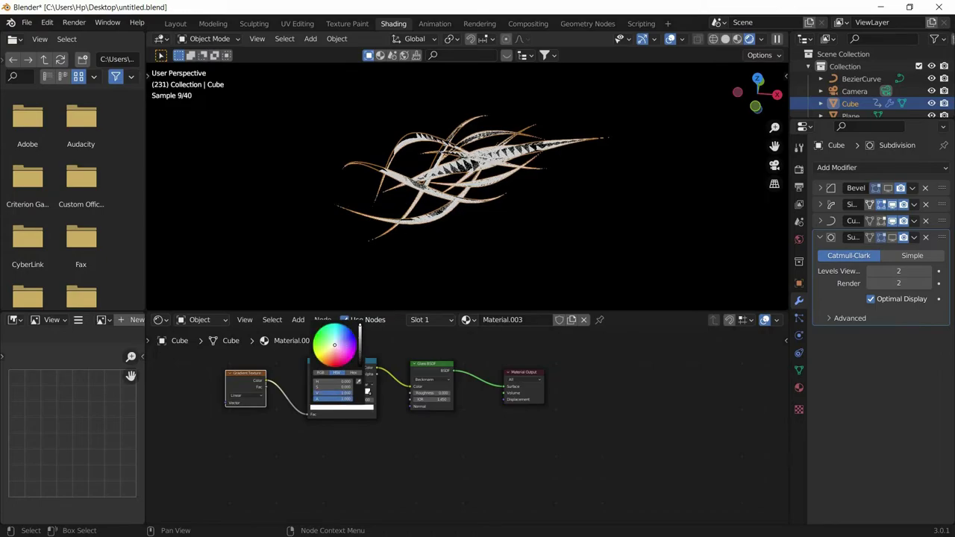
pyautogui.moveTo(334, 345); pyautogui.dragTo(355, 338)
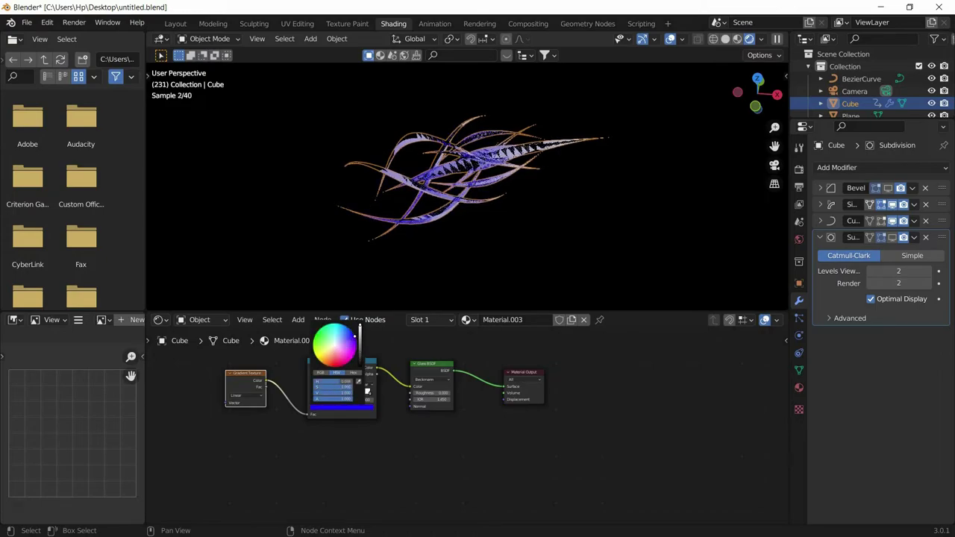
pyautogui.moveTo(354, 336); pyautogui.dragTo(352, 332)
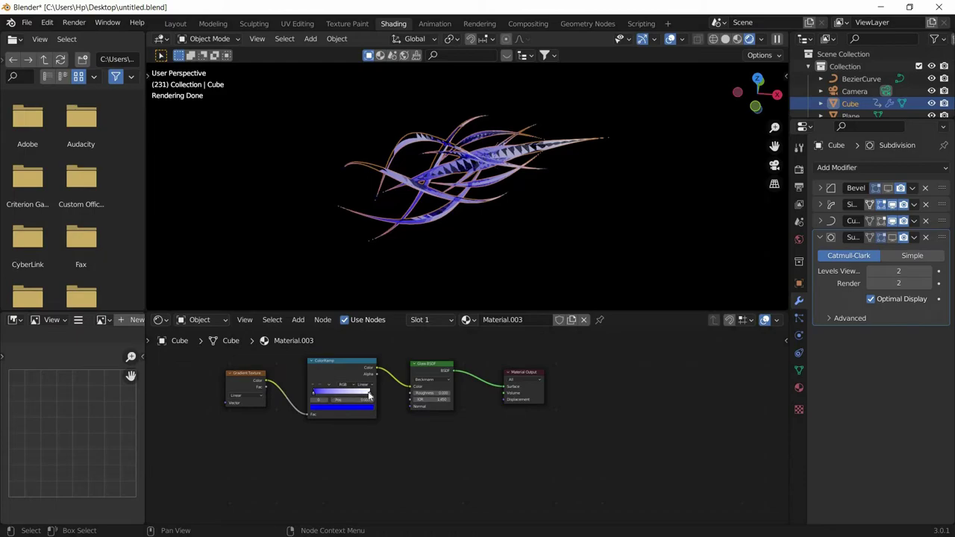
pyautogui.click(370, 395)
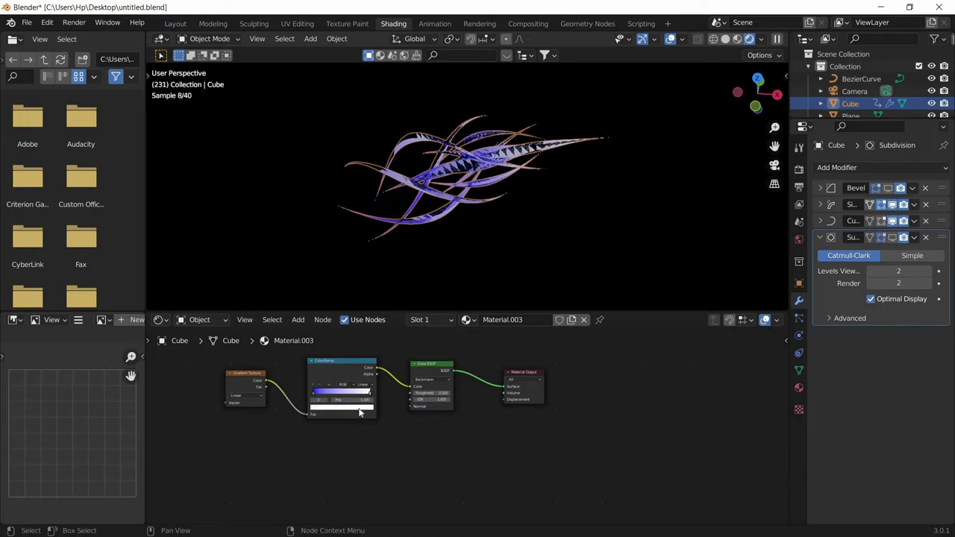
pyautogui.click(359, 407)
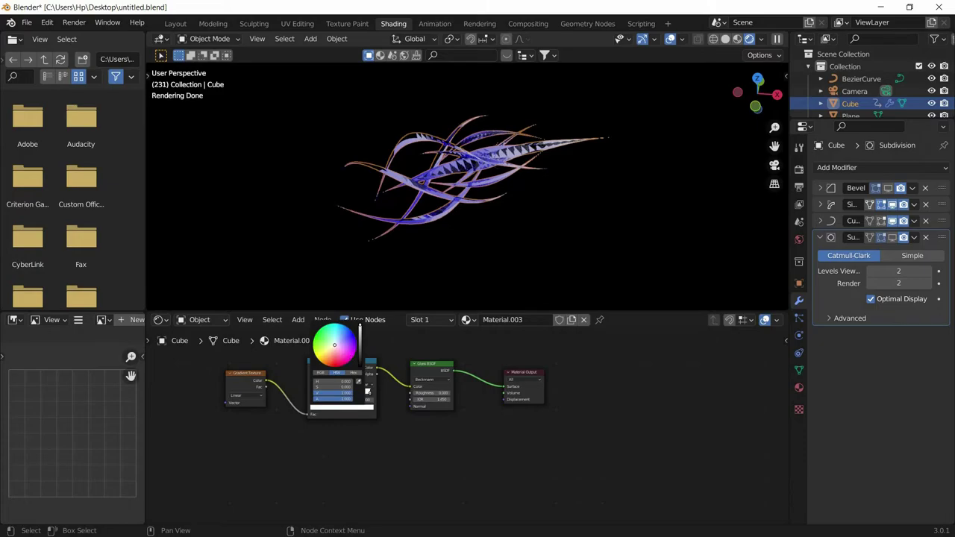
pyautogui.moveTo(334, 345); pyautogui.dragTo(320, 333)
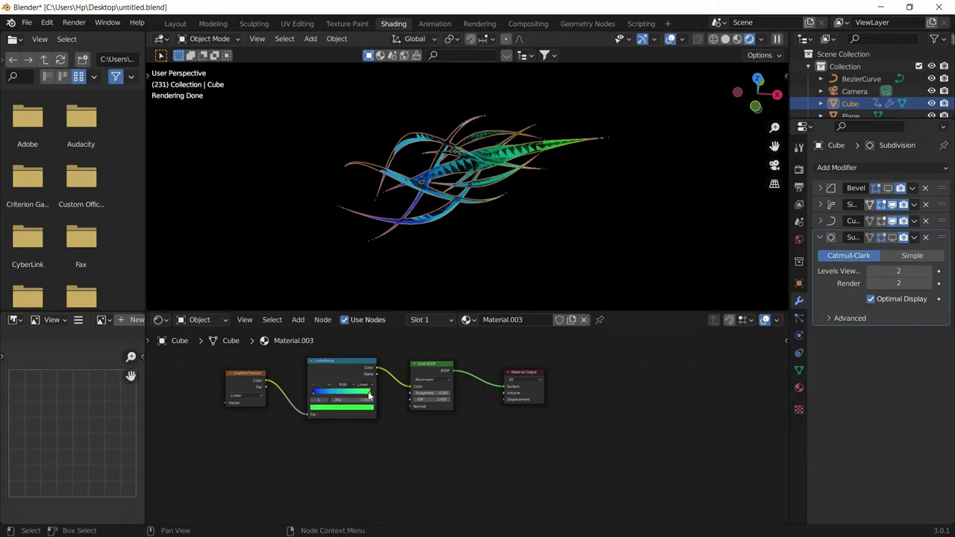
# - Examine the ribbon's gradient coloring in the rendered preview and its mesh parts in Edit Mode from the right orthographic view
pyautogui.moveTo(510, 269); pyautogui.dragTo(440, 209, button='middle')
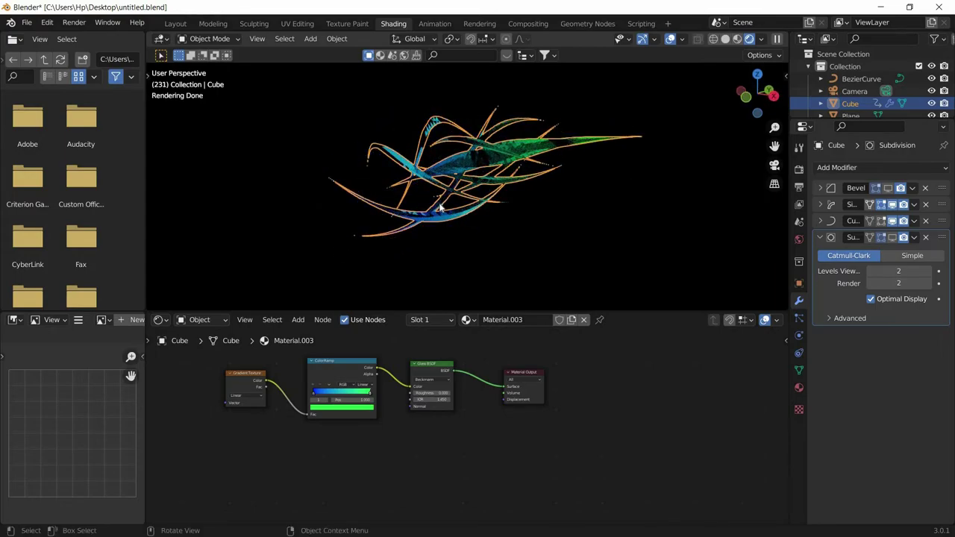
pyautogui.press('Tab')
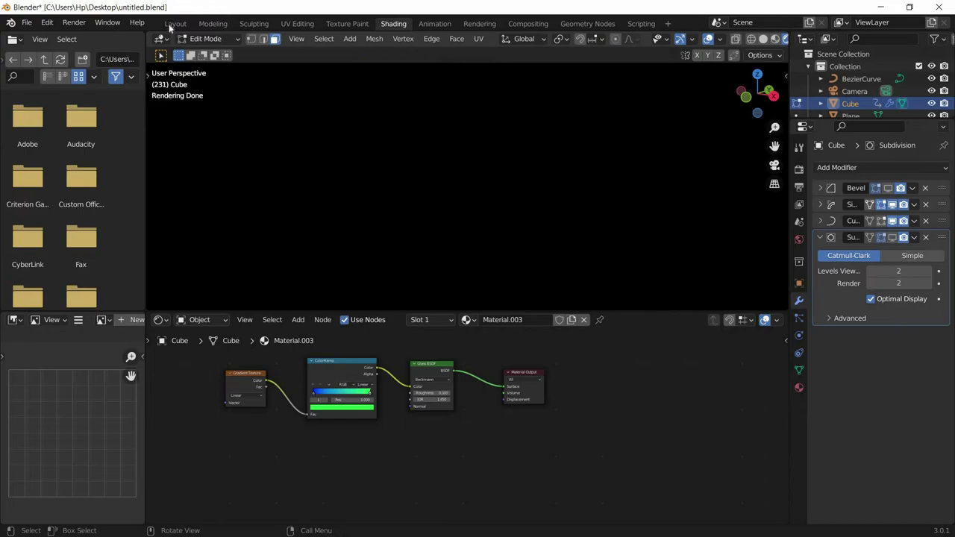
pyautogui.click(173, 24)
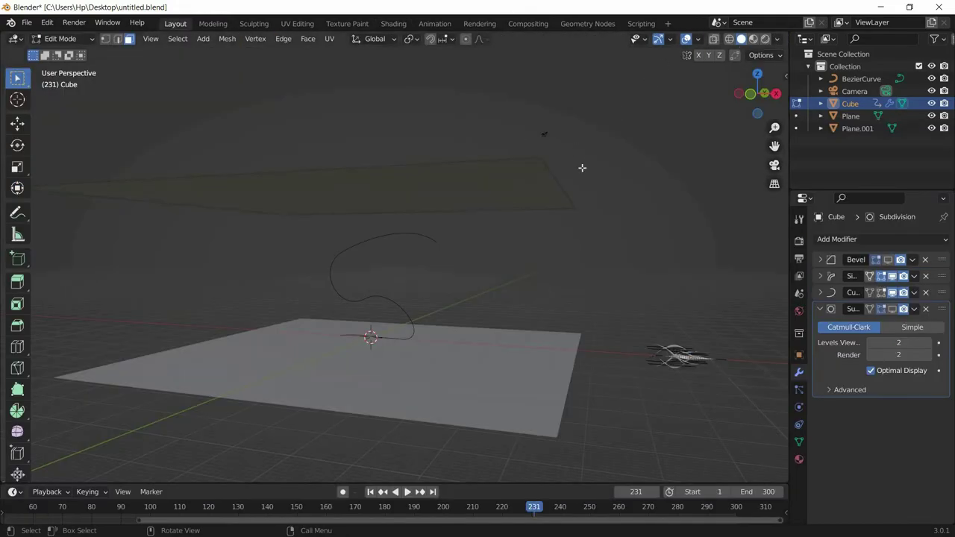
pyautogui.scroll(-4, 582, 168)
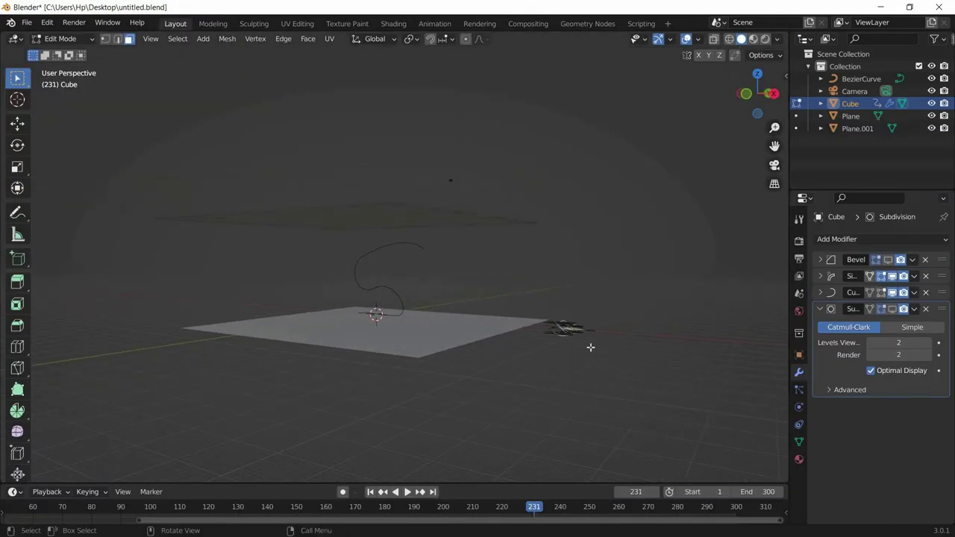
pyautogui.press('KP_3')
pyautogui.scroll(2, 472, 196)
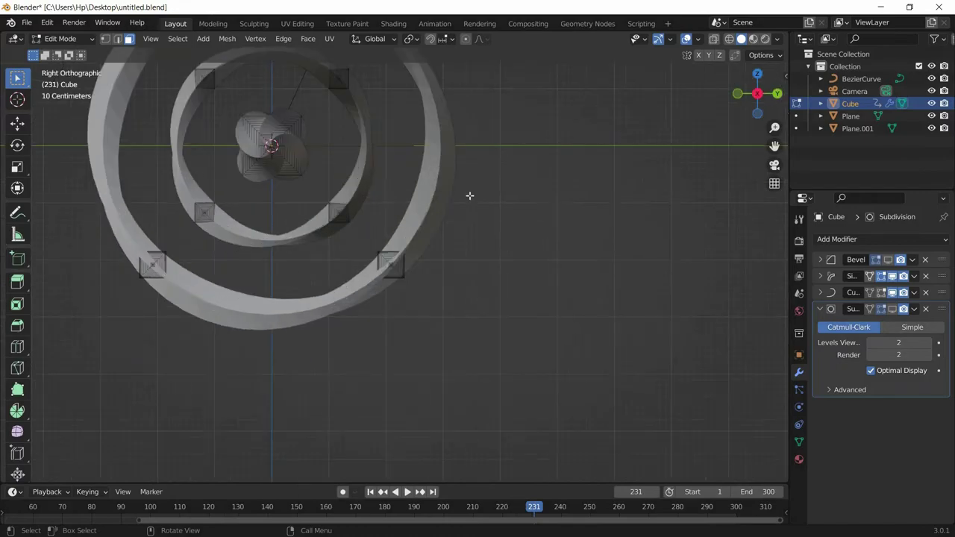
pyautogui.scroll(-3, 470, 196)
pyautogui.keyDown('shift'); pyautogui.moveTo(469, 196); pyautogui.dragTo(469, 199, button='middle'); pyautogui.keyUp('shift')
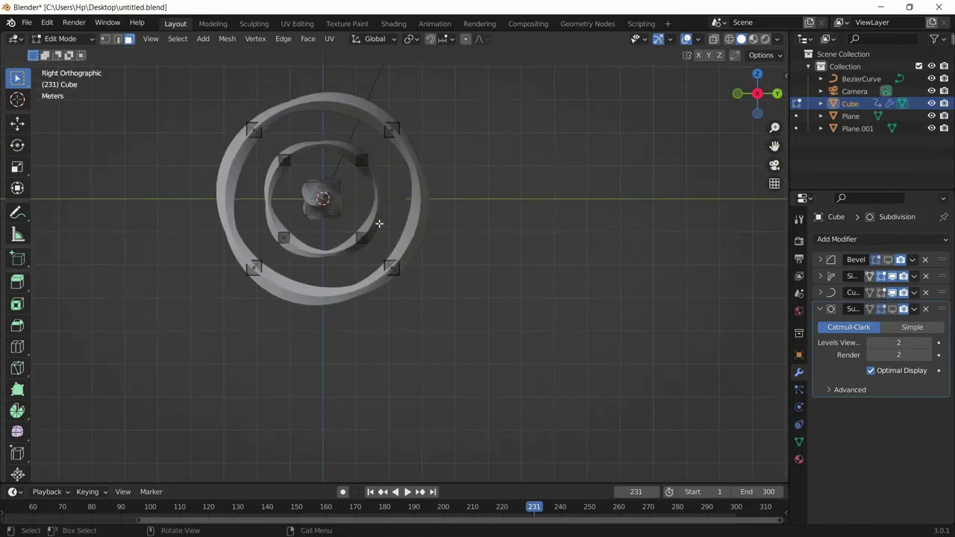
pyautogui.keyDown('shift'); pyautogui.moveTo(383, 226); pyautogui.dragTo(465, 251, button='middle'); pyautogui.keyUp('shift')
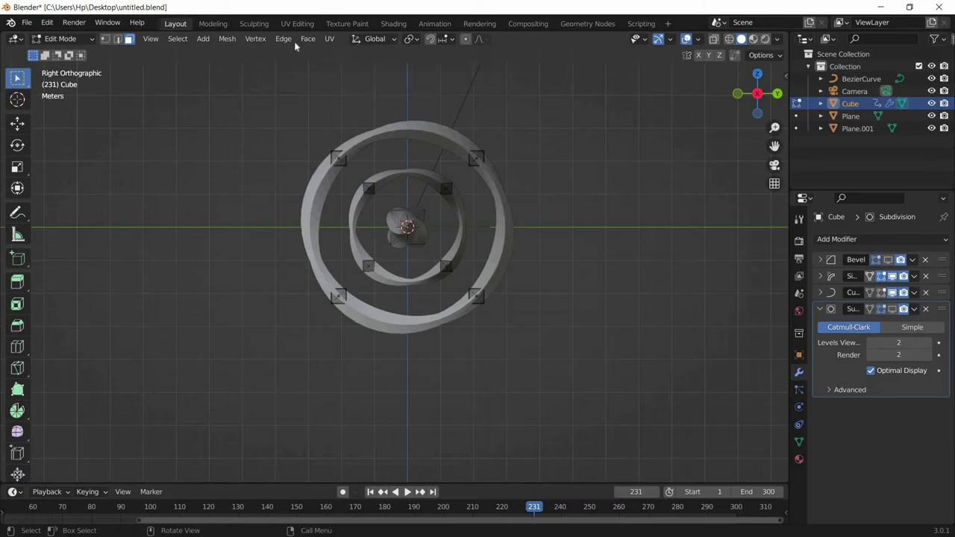
pyautogui.click(395, 24)
pyautogui.press('Tab')
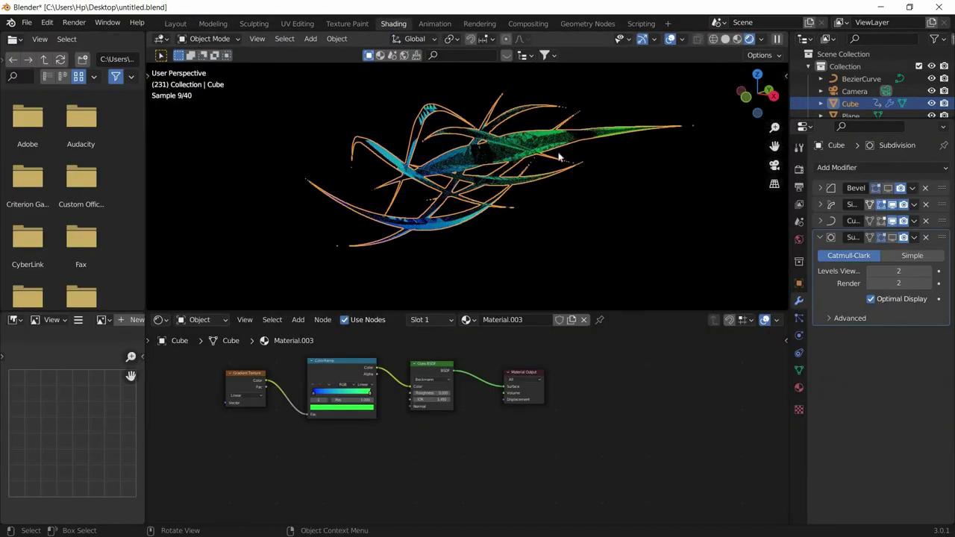
pyautogui.click(491, 208)
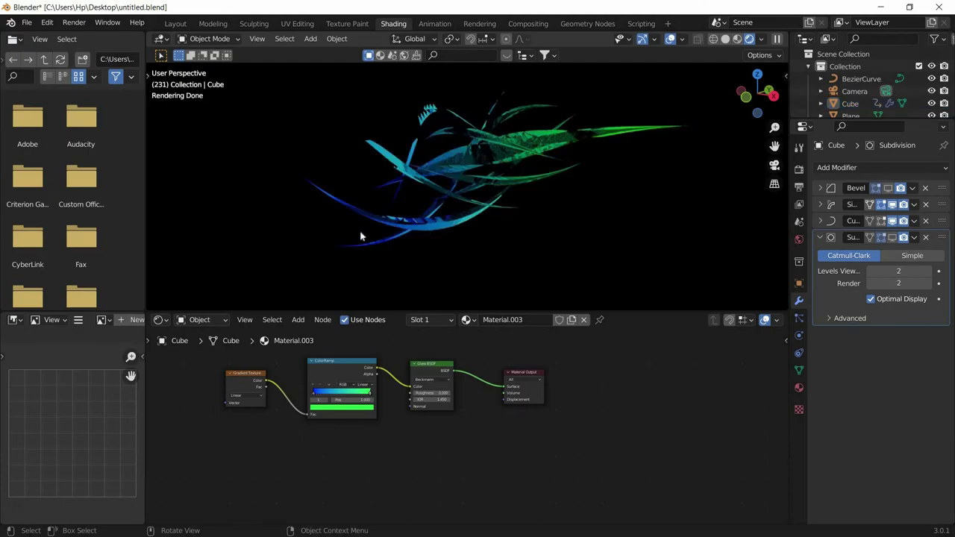
pyautogui.click(340, 202)
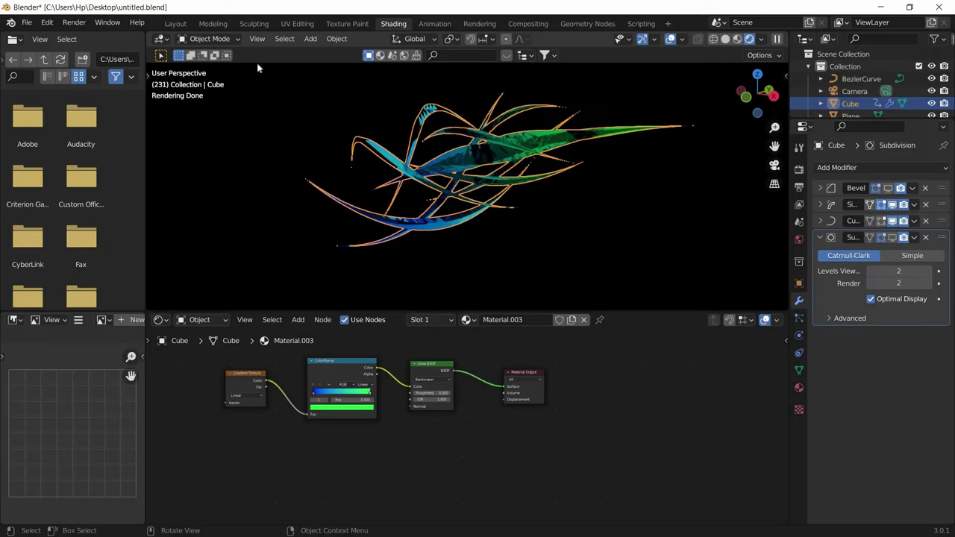
# - Separate the four linked strips of the ribbon mesh's outer ring into their own object by selection
pyautogui.press('Tab')
pyautogui.click(213, 23)
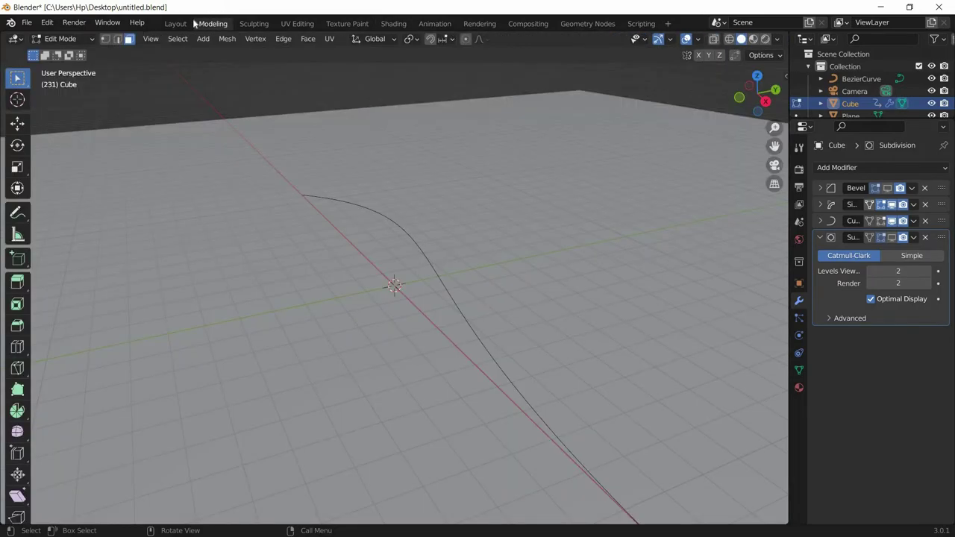
pyautogui.click(175, 23)
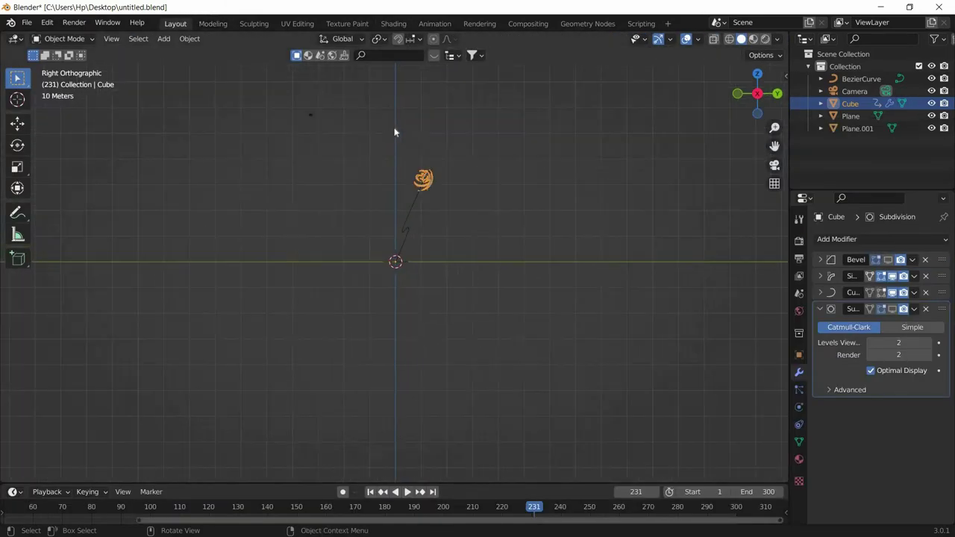
pyautogui.press('Tab')
pyautogui.scroll(10, 431, 160)
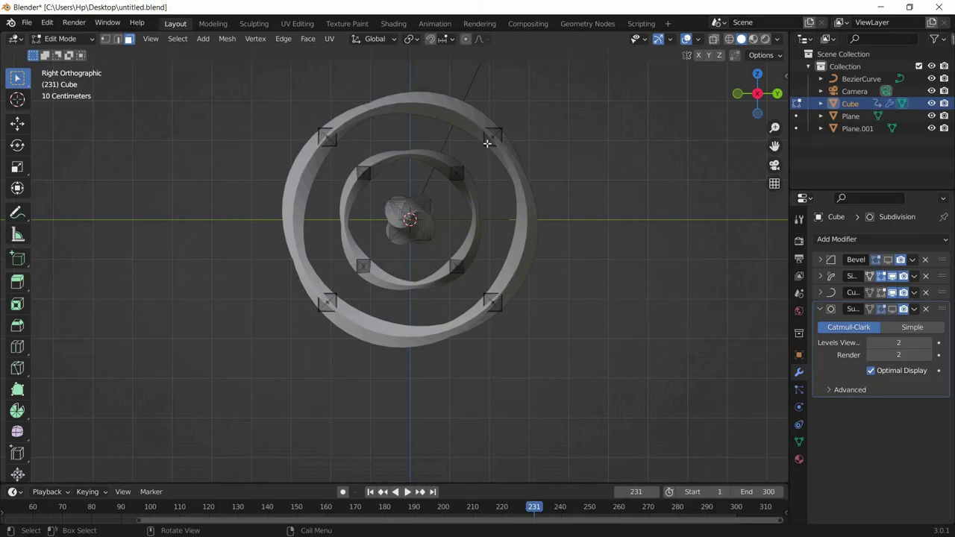
pyautogui.press('l')
pyautogui.press('l')
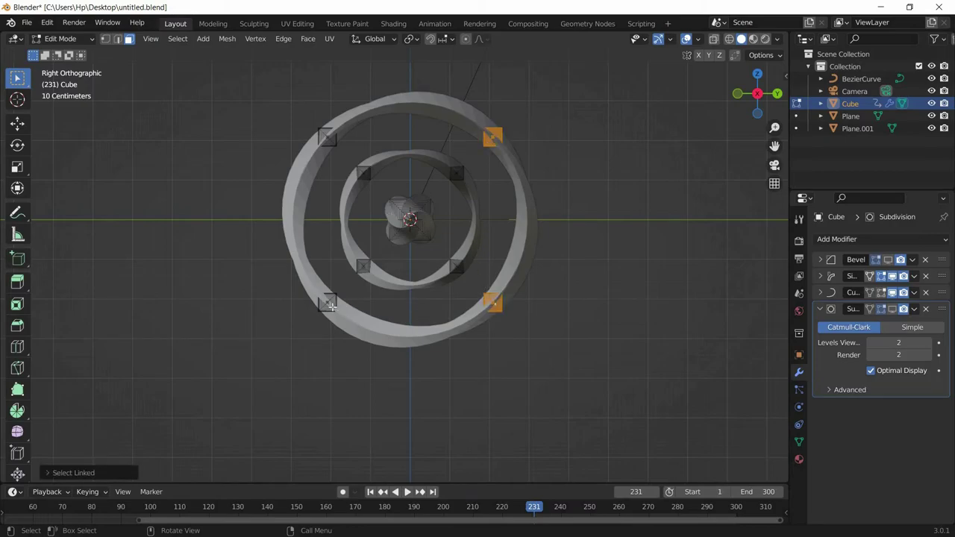
pyautogui.press('l')
pyautogui.press('l')
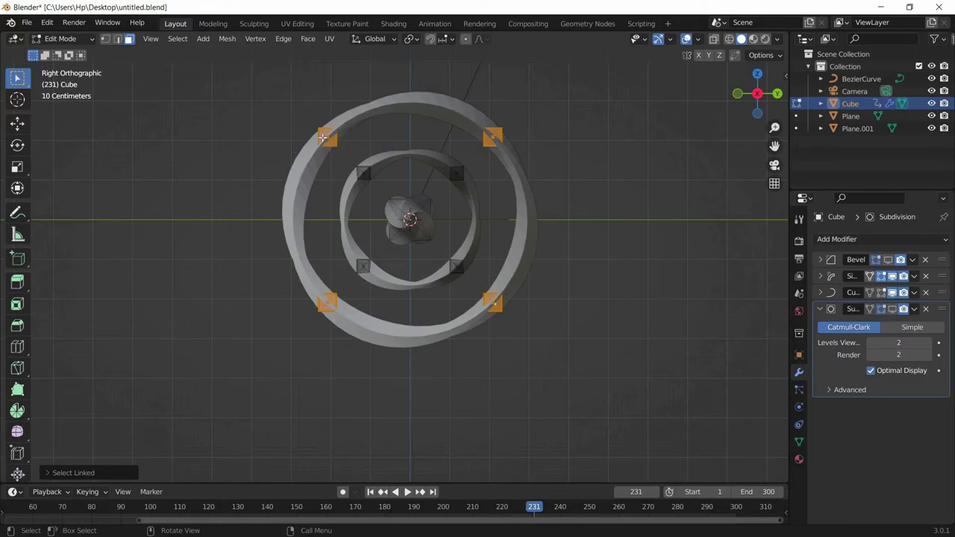
pyautogui.click(226, 39)
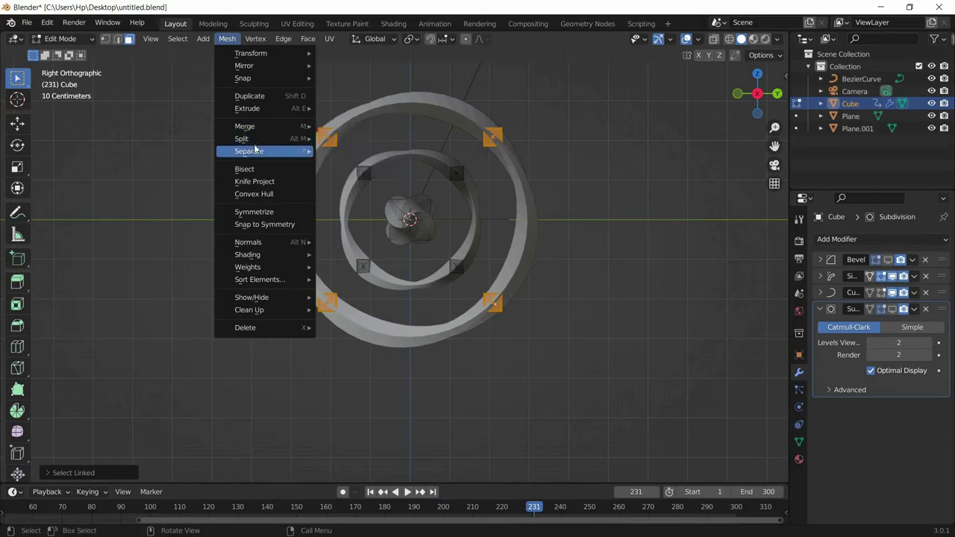
pyautogui.moveTo(262, 151)
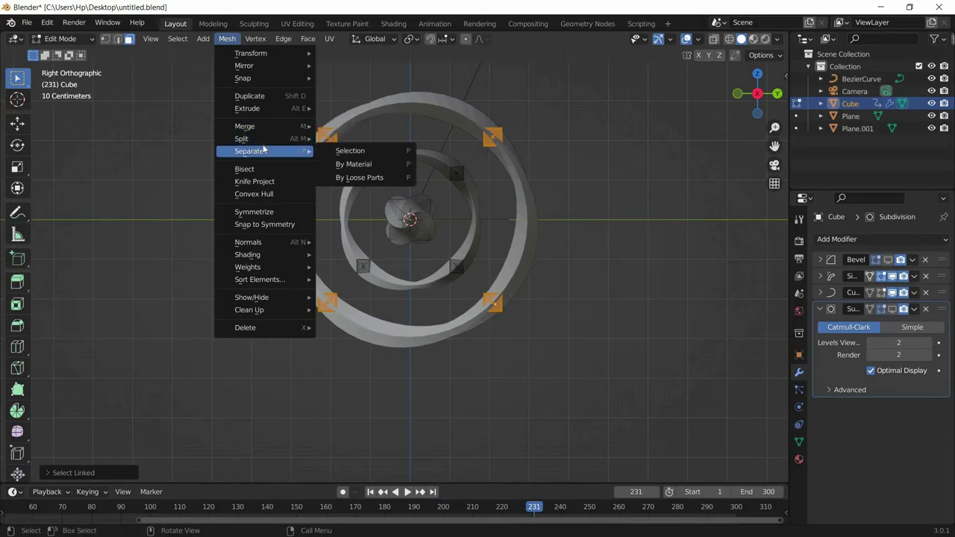
pyautogui.click(350, 150)
pyautogui.scroll(-12, 350, 150)
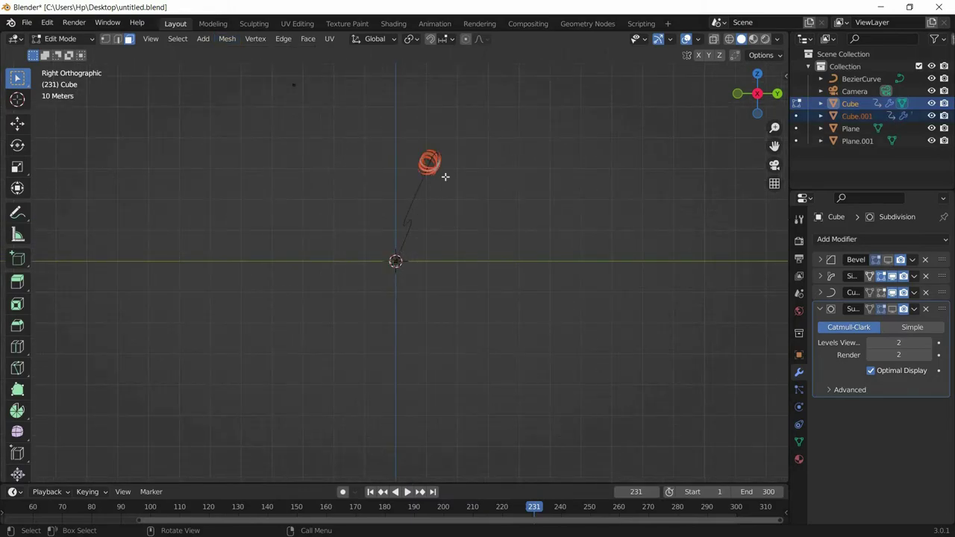
pyautogui.press('Tab')
# - Give the separated outer-ring object Cube.001 its own single-user copy of the glass material
pyautogui.press('Up')
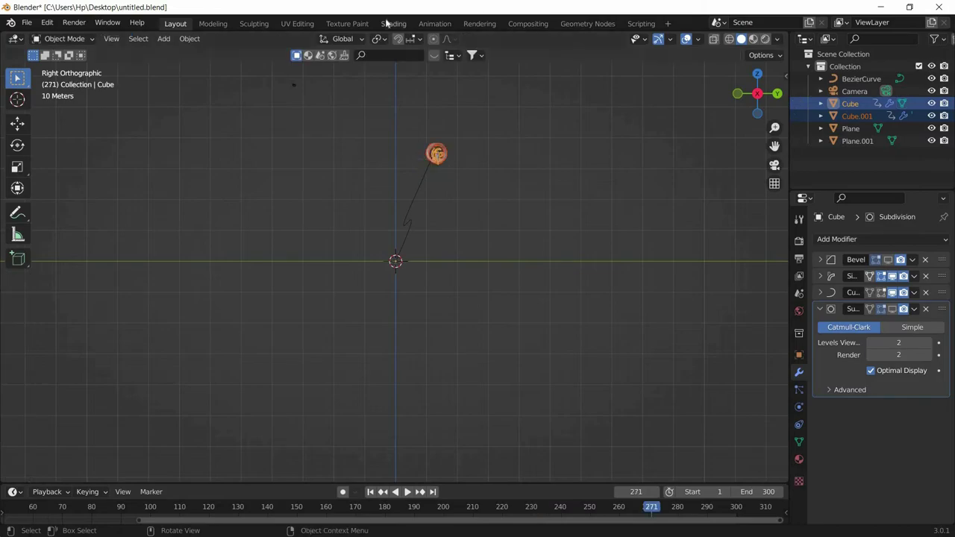
pyautogui.click(392, 23)
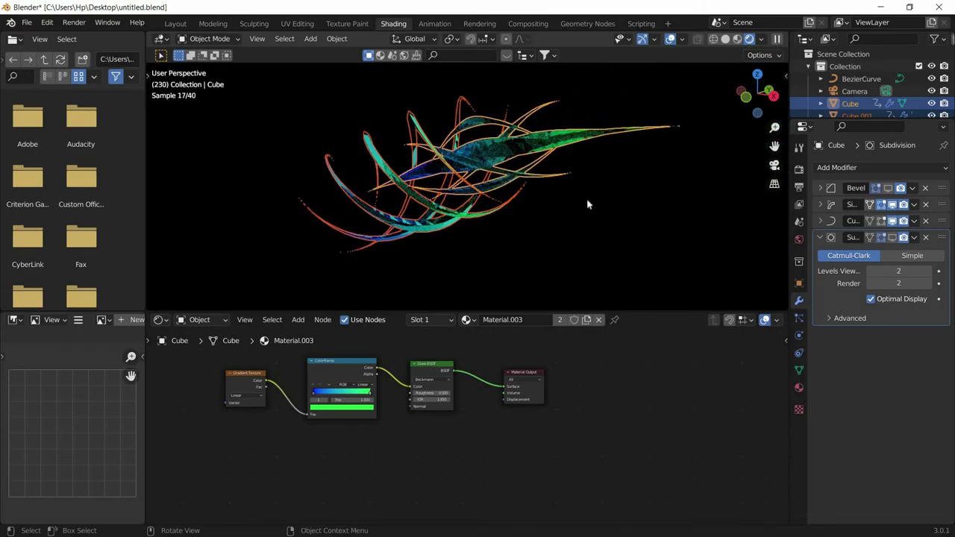
pyautogui.click(478, 213)
pyautogui.click(337, 230)
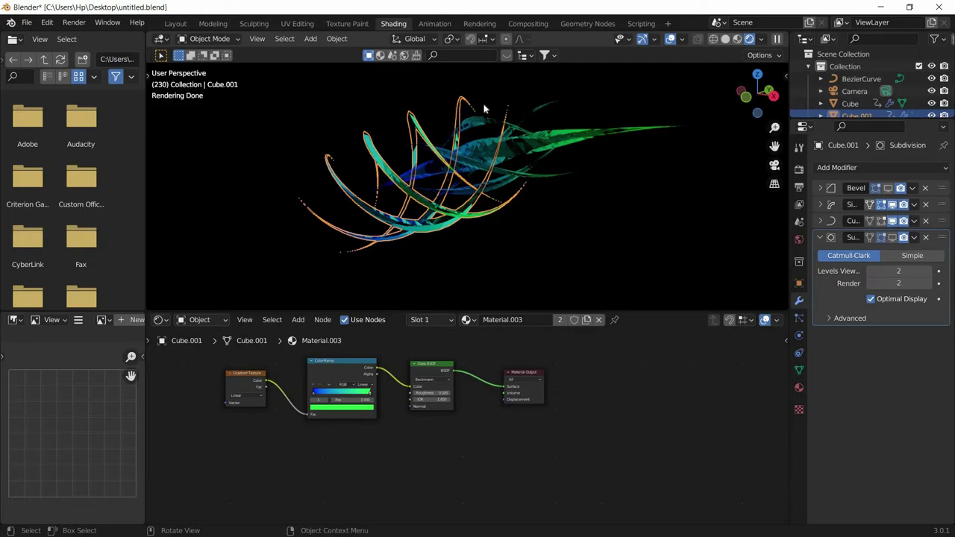
pyautogui.click(586, 322)
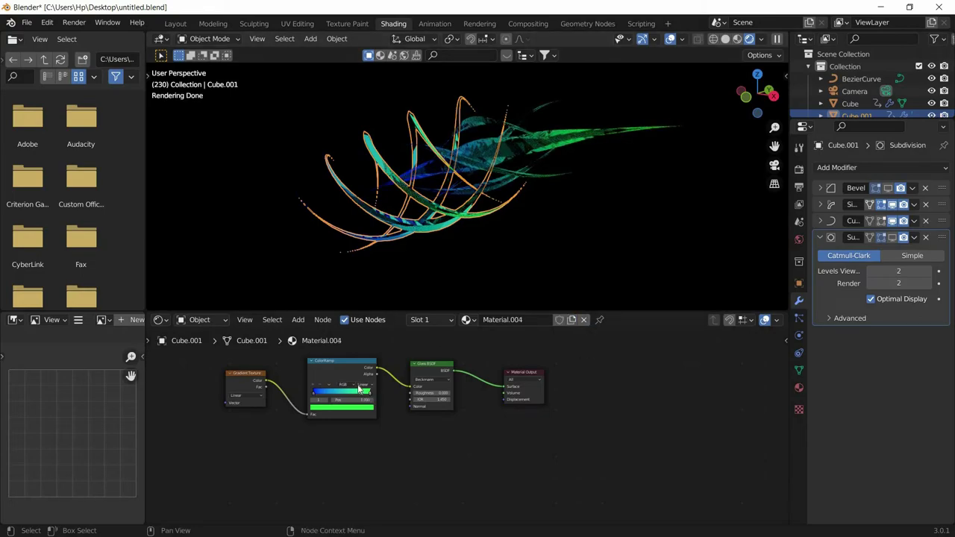
pyautogui.moveTo(429, 270); pyautogui.dragTo(485, 273, button='middle')
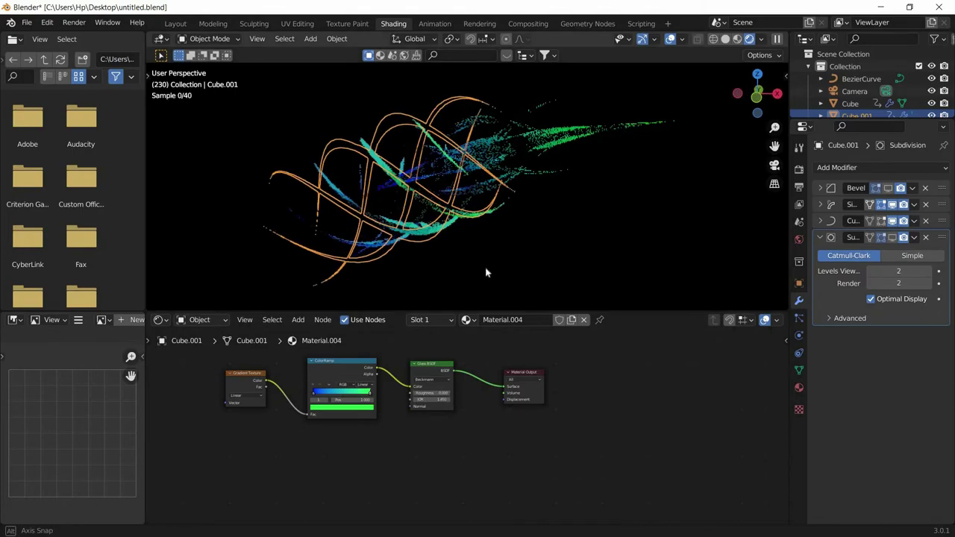
# - Recolor the ColorRamp of the outer-ring material Material.004 with a green first stop and a light yellow last stop
pyautogui.click(317, 394)
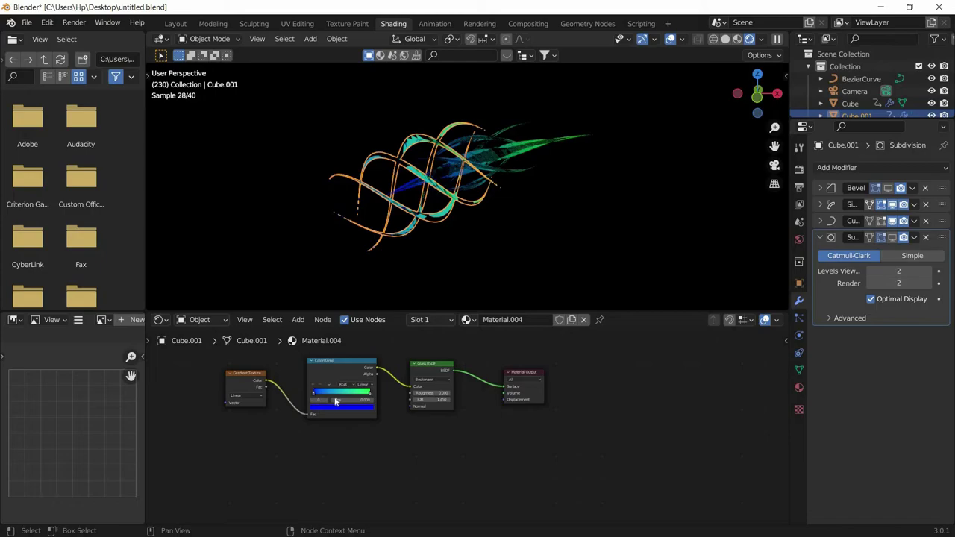
pyautogui.click(336, 407)
pyautogui.moveTo(354, 338); pyautogui.dragTo(320, 336)
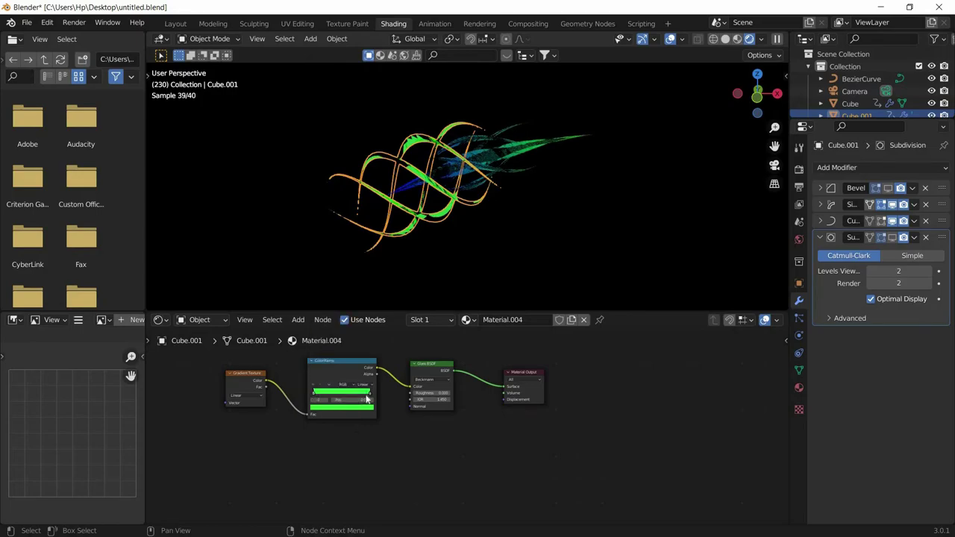
pyautogui.click(362, 410)
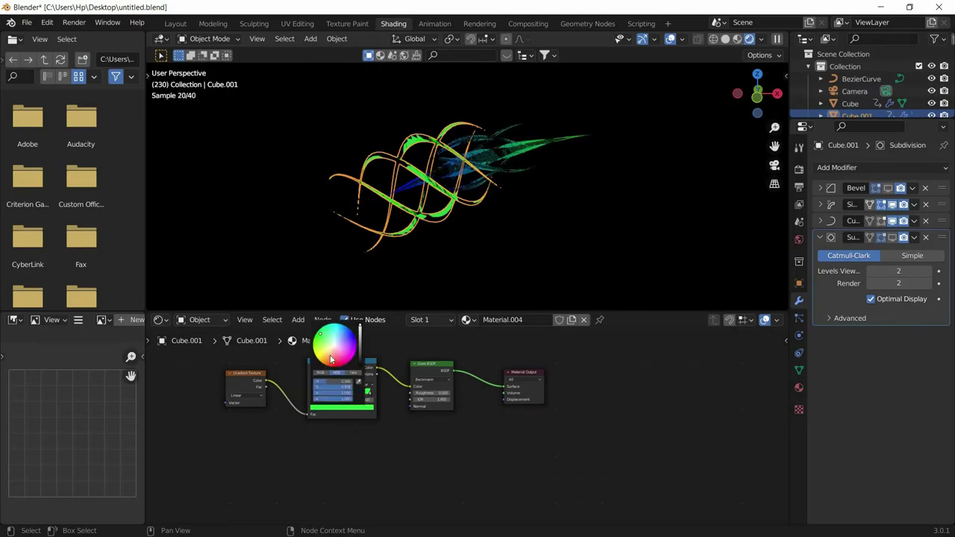
pyautogui.moveTo(321, 338); pyautogui.dragTo(319, 356)
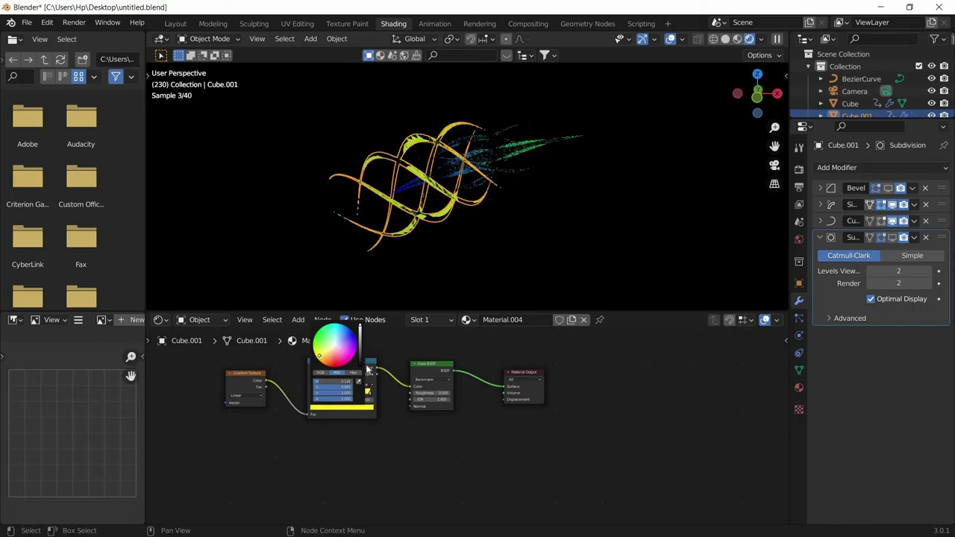
pyautogui.moveTo(412, 266); pyautogui.dragTo(548, 173, button='middle')
# - Copy the green hex value from the last ramp stop of Cube's material into the first ramp stop of Cube.001's material
pyautogui.click(584, 133)
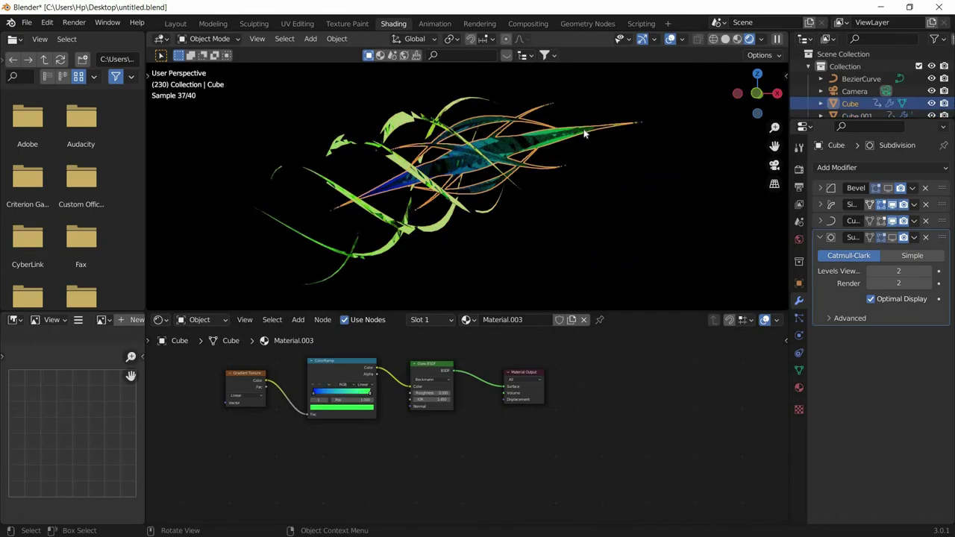
pyautogui.click(351, 409)
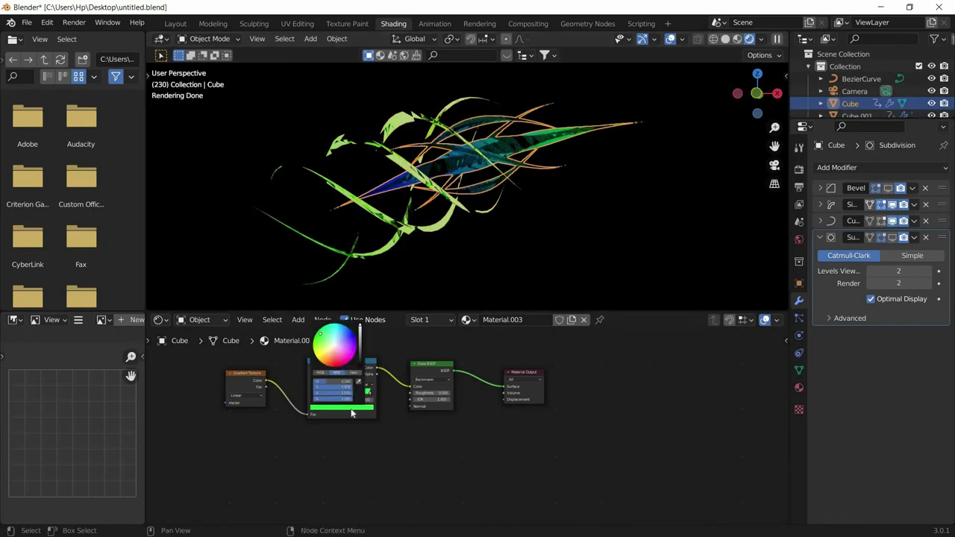
pyautogui.click(353, 372)
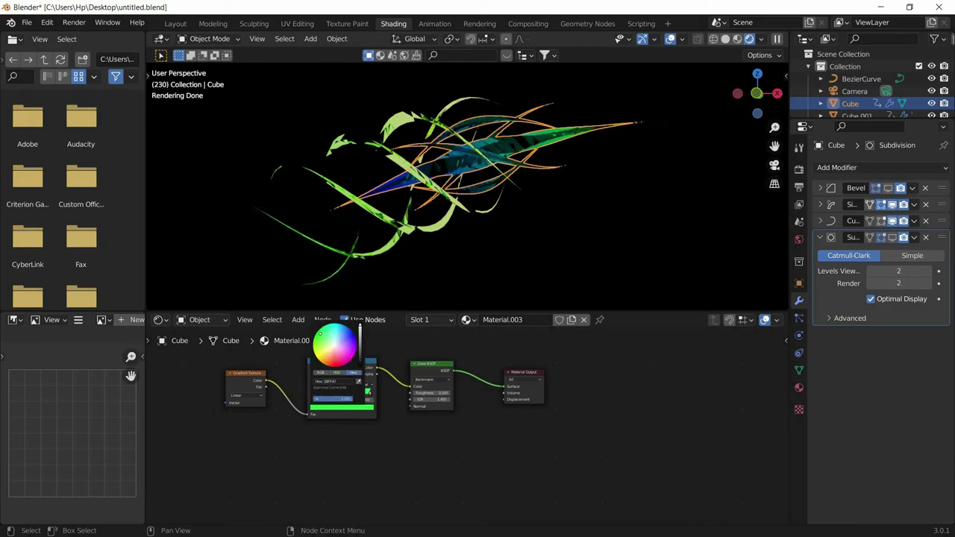
pyautogui.click(326, 382)
pyautogui.press('Return')
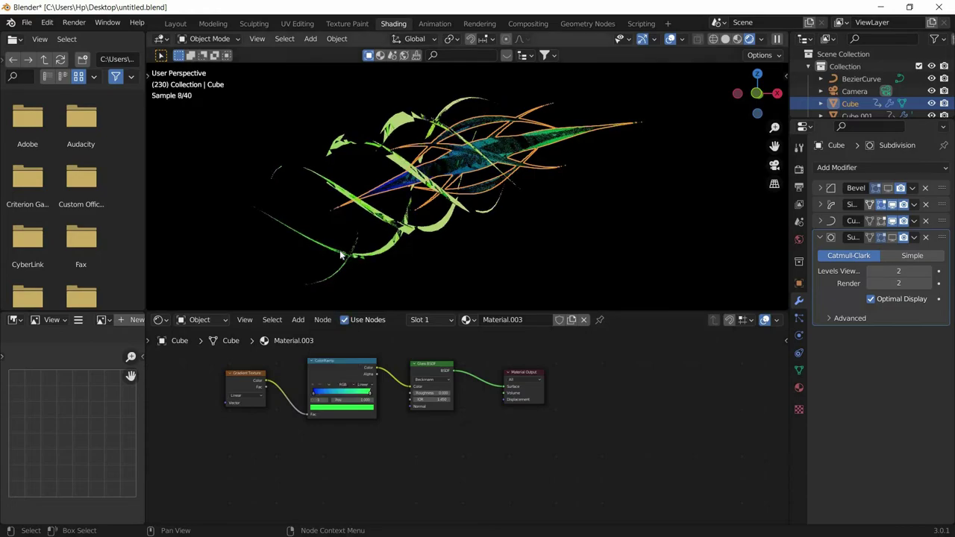
pyautogui.click(341, 251)
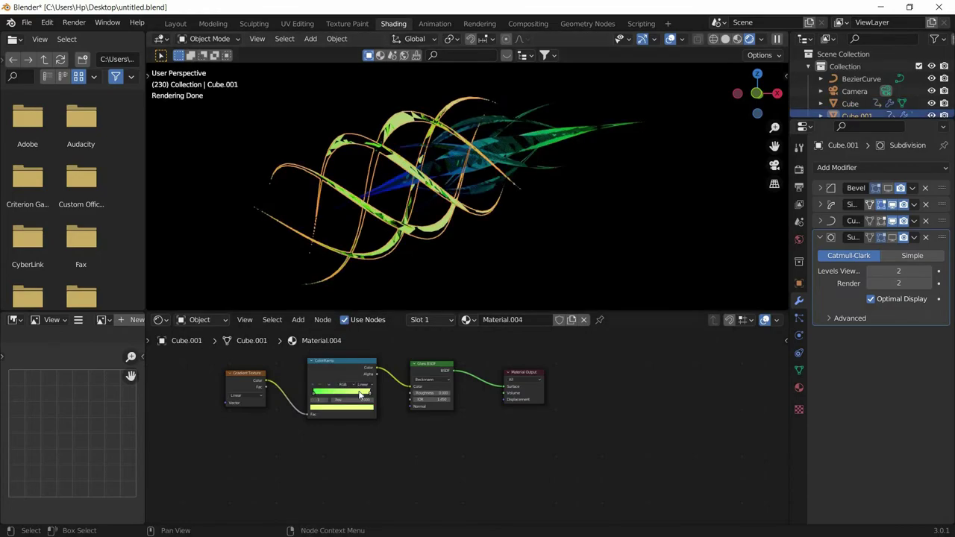
pyautogui.click(317, 396)
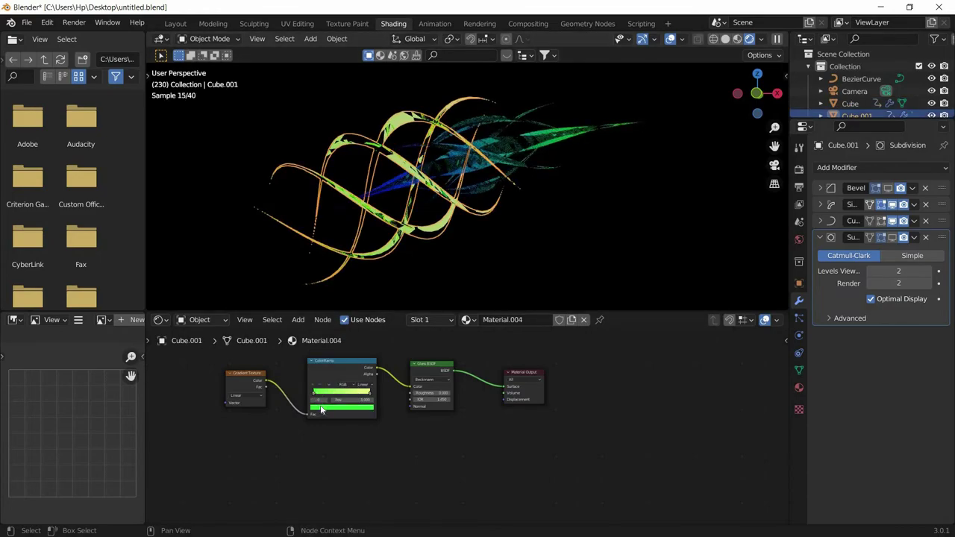
pyautogui.click(324, 408)
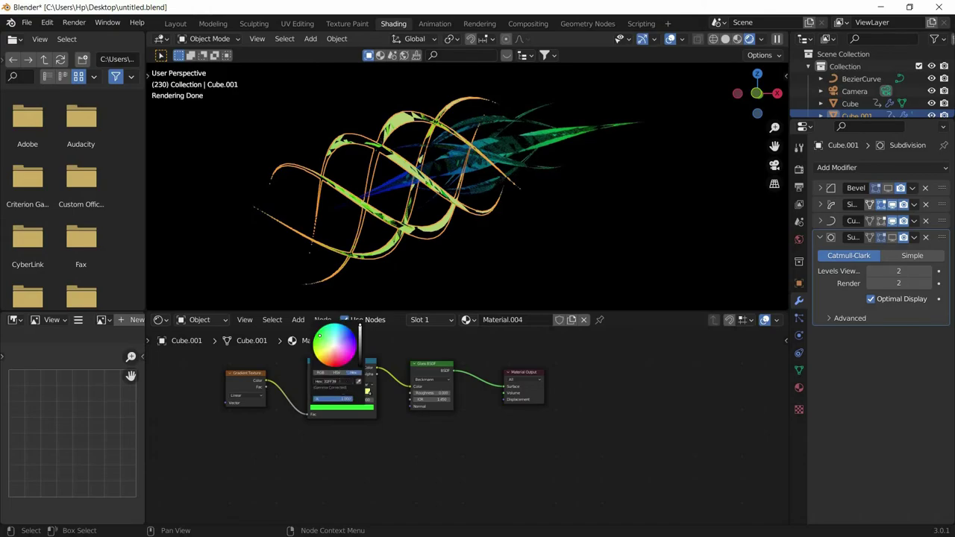
pyautogui.click(328, 381)
pyautogui.write('28FFE')
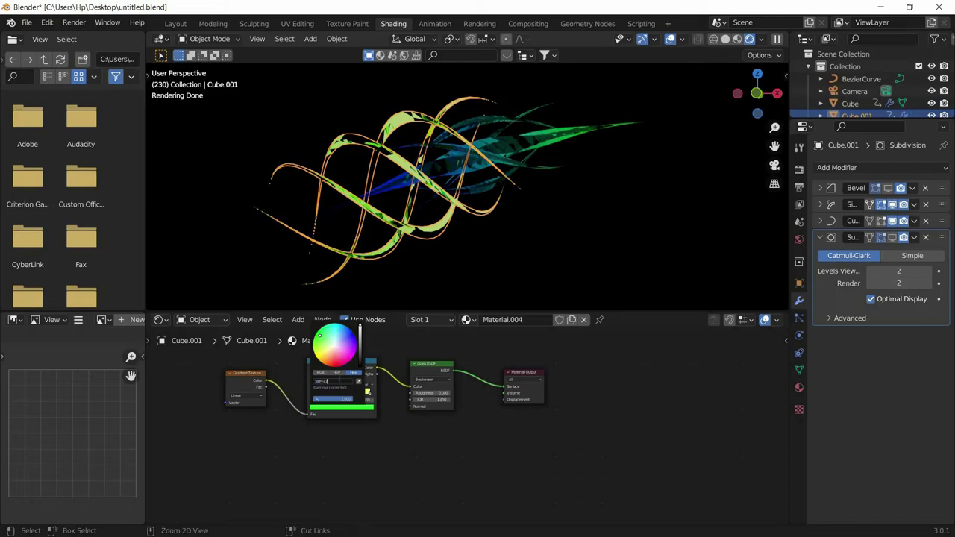
pyautogui.press('Return')
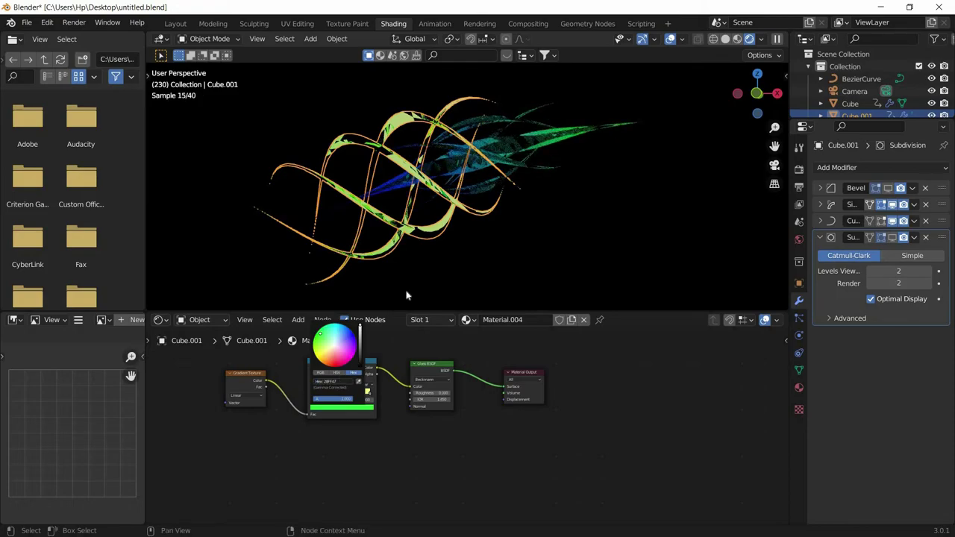
# - Change the first ColorRamp stop of the inner ribbon object Cube from saturated blue to a lighter violet-blue
pyautogui.click(489, 151)
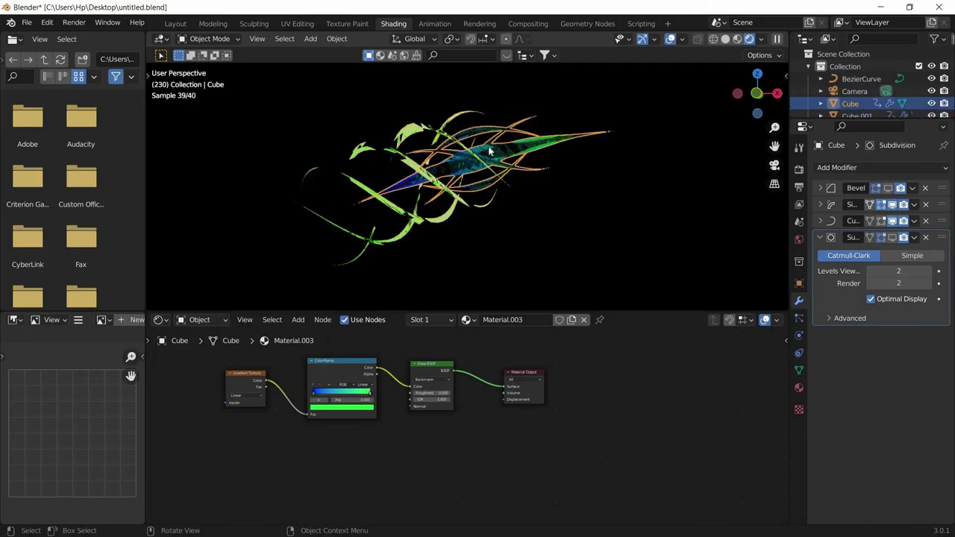
pyautogui.click(316, 394)
pyautogui.click(328, 407)
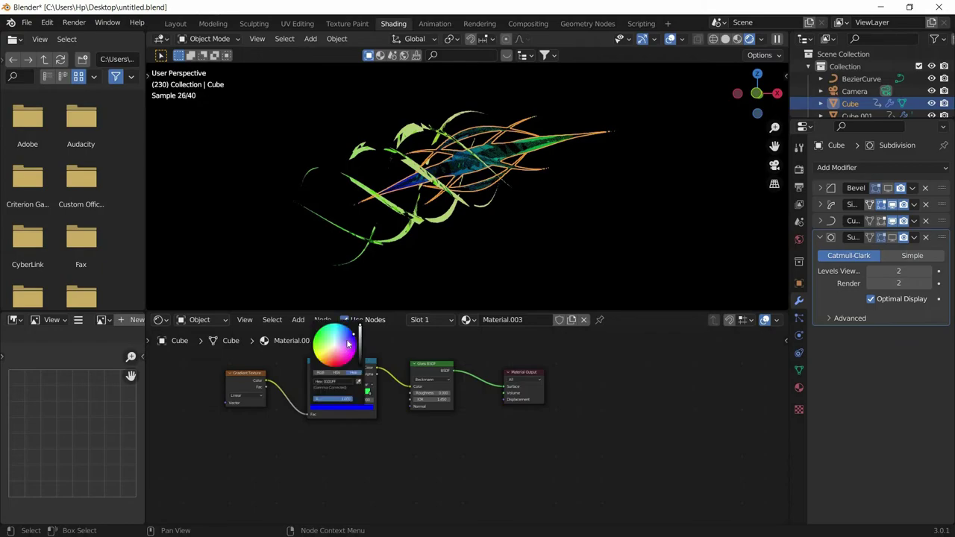
pyautogui.click(348, 342)
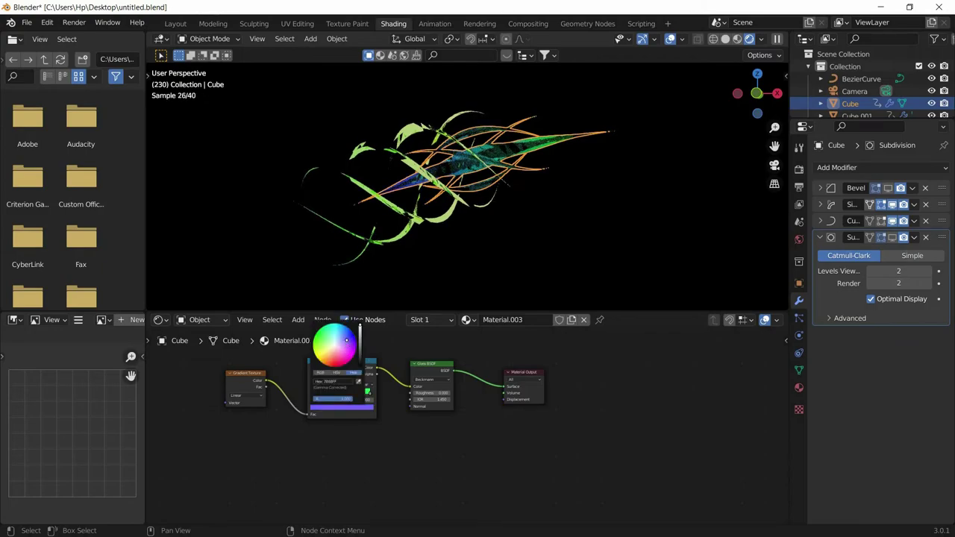
pyautogui.click(345, 339)
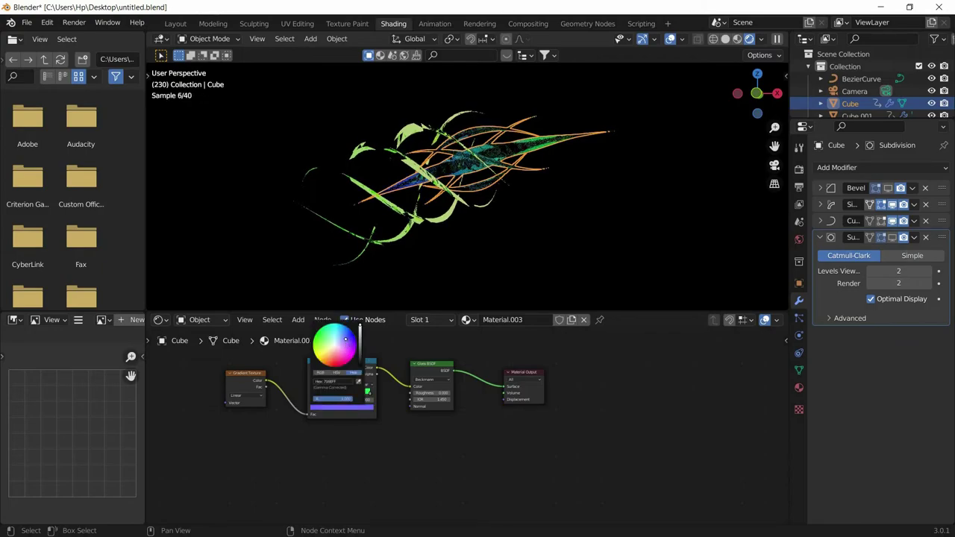
pyautogui.scroll(-3, 395, 265)
pyautogui.scroll(4, 399, 263)
pyautogui.click(401, 263)
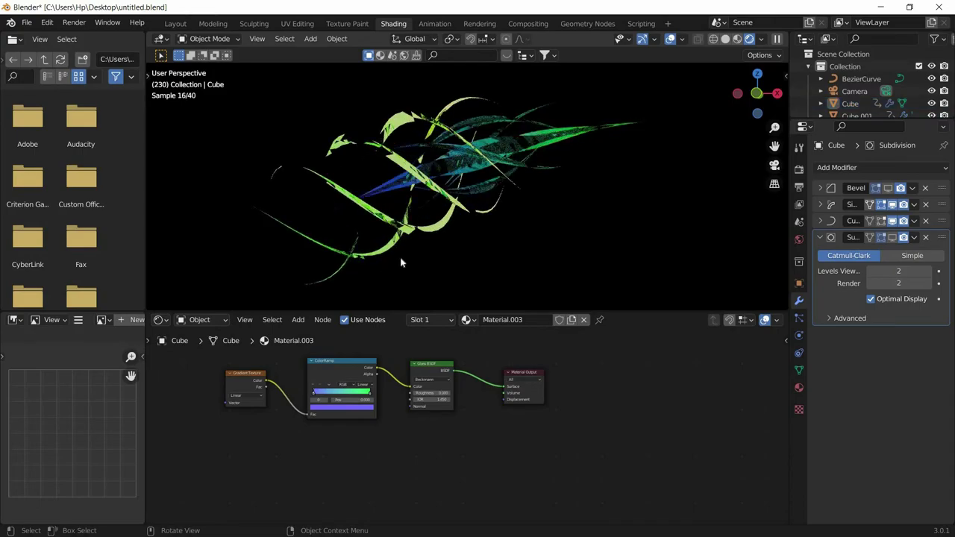
# - Set the Emission strength of the upper light plane Plane.001 to 2
pyautogui.scroll(-2, 401, 262)
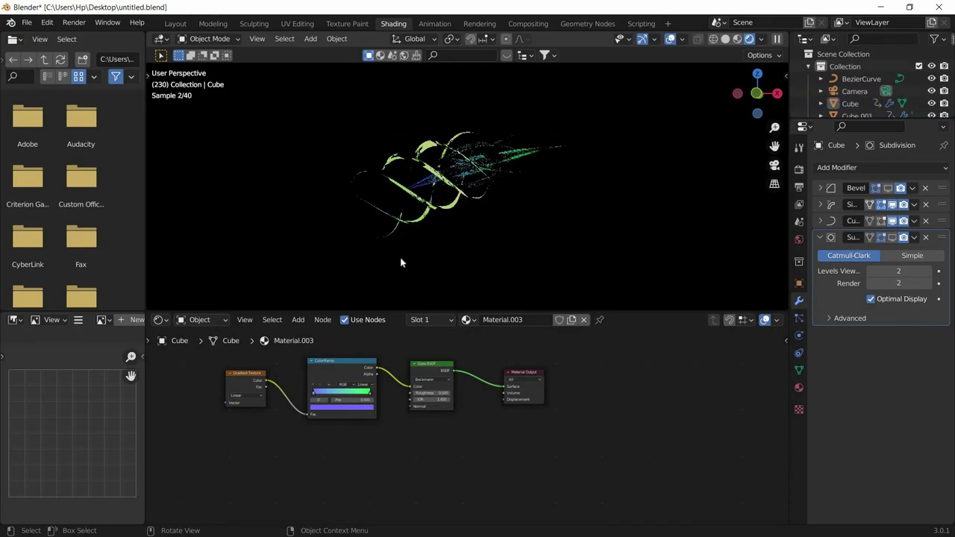
pyautogui.scroll(-2, 437, 252)
pyautogui.click(452, 87)
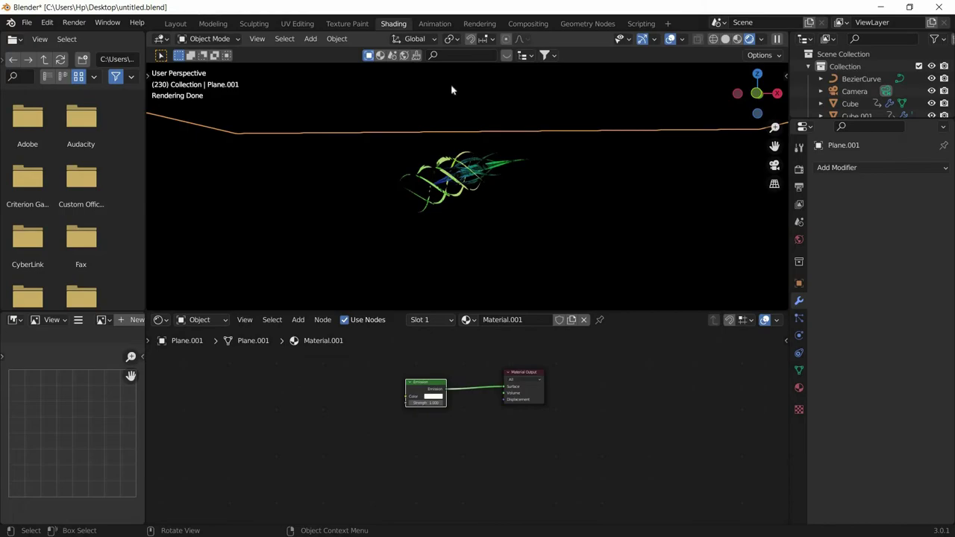
pyautogui.scroll(-3, 452, 88)
pyautogui.click(431, 403)
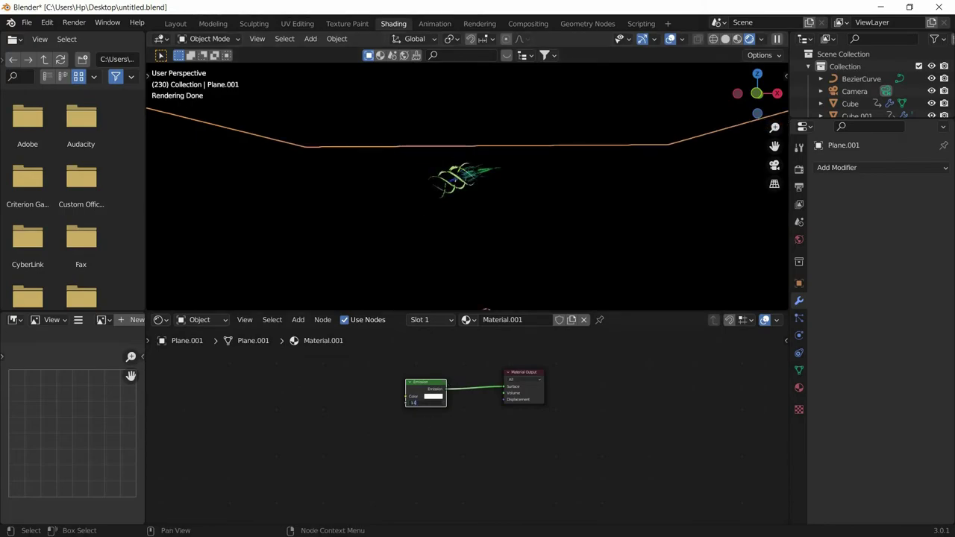
pyautogui.write('100')
pyautogui.press('Return')
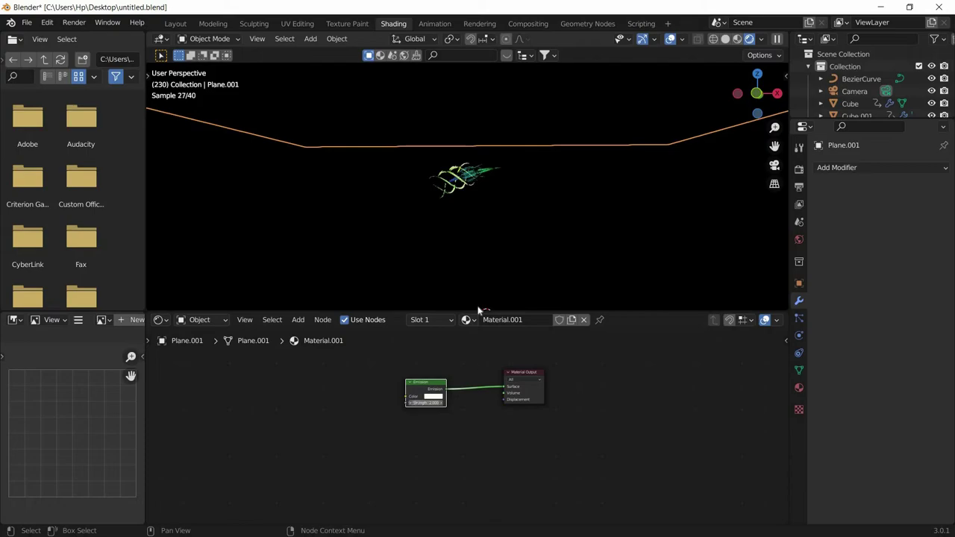
# - Set the Emission strength of the lower light plane Plane to 2
pyautogui.scroll(-6, 470, 237)
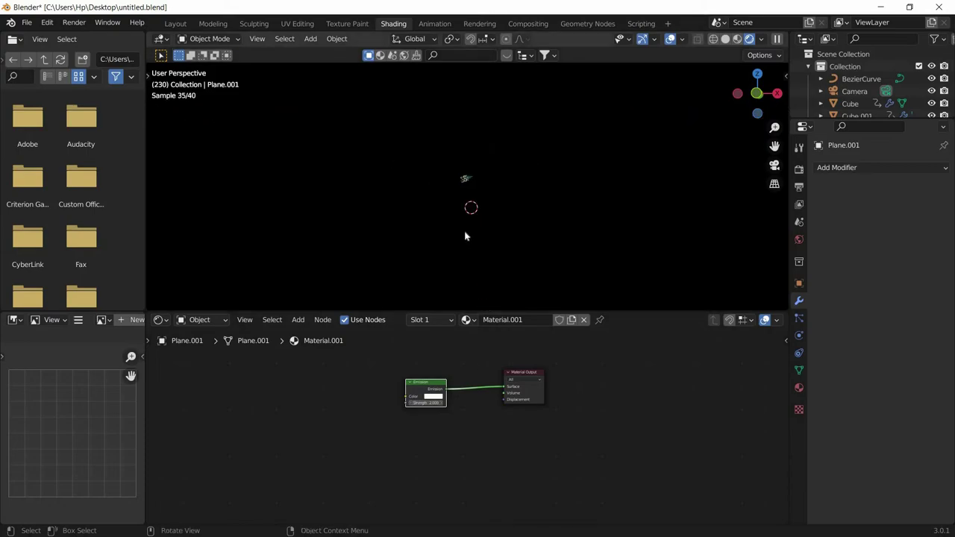
pyautogui.click(462, 207)
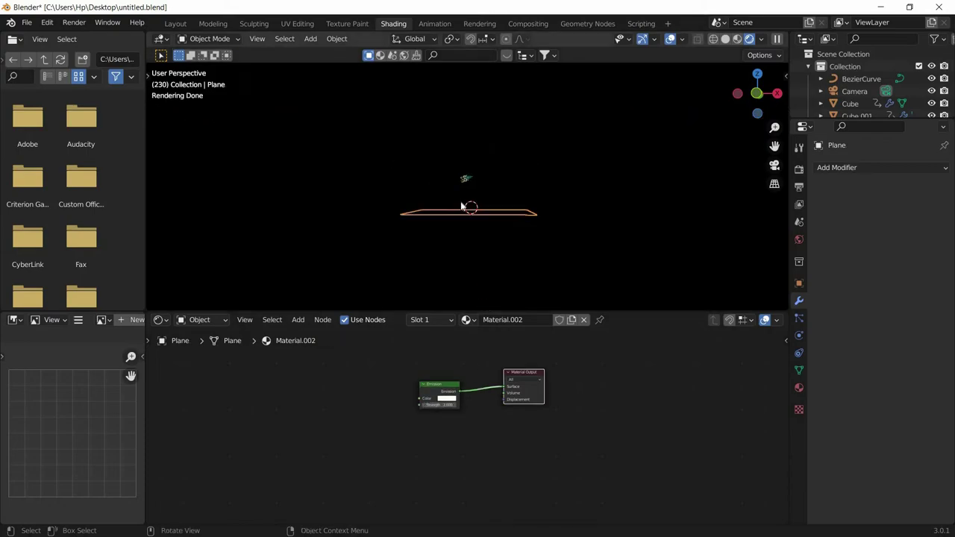
pyautogui.click(440, 404)
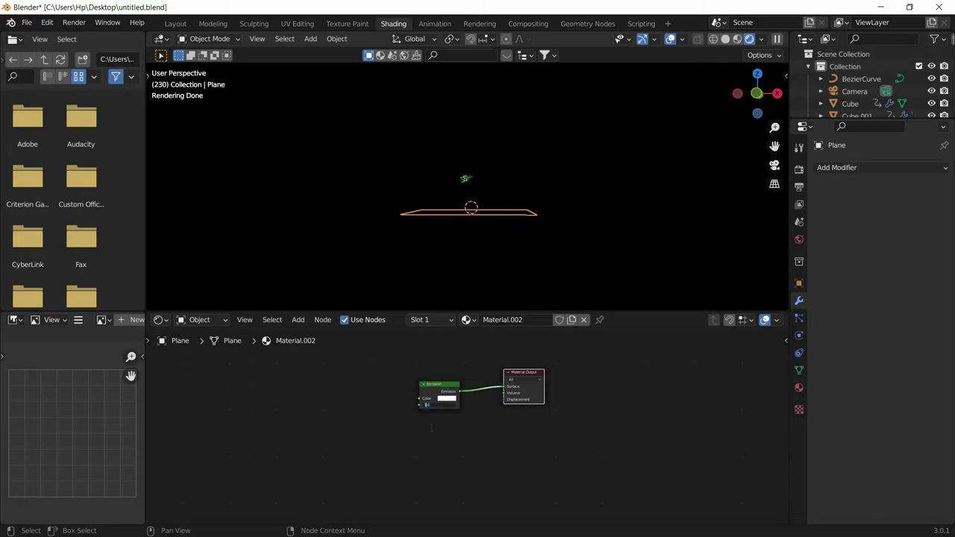
pyautogui.press('Return')
pyautogui.scroll(4, 546, 176)
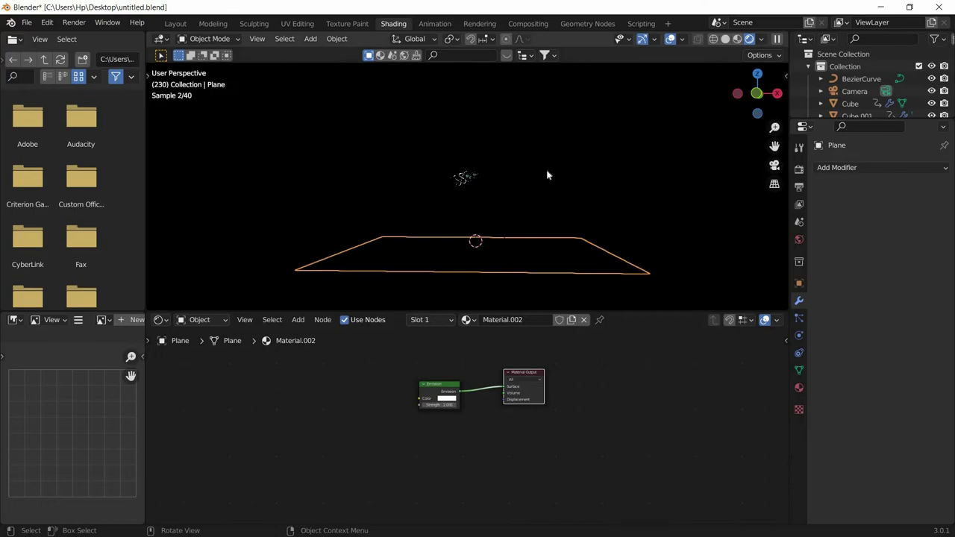
# - Examine the relit ribbon and its framing in the rendered preview, both through the camera and from free viewpoints
pyautogui.click(774, 165)
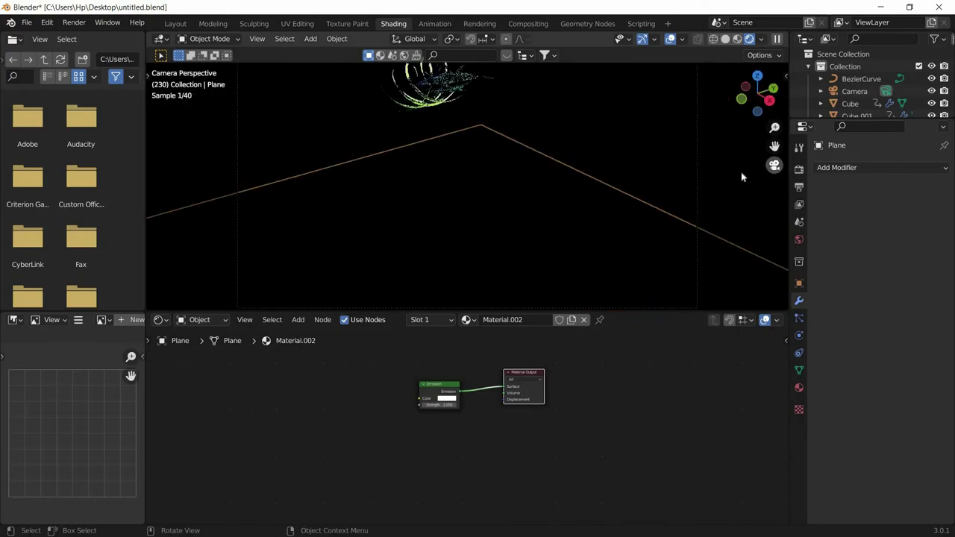
pyautogui.scroll(-3, 558, 163)
pyautogui.scroll(1, 558, 161)
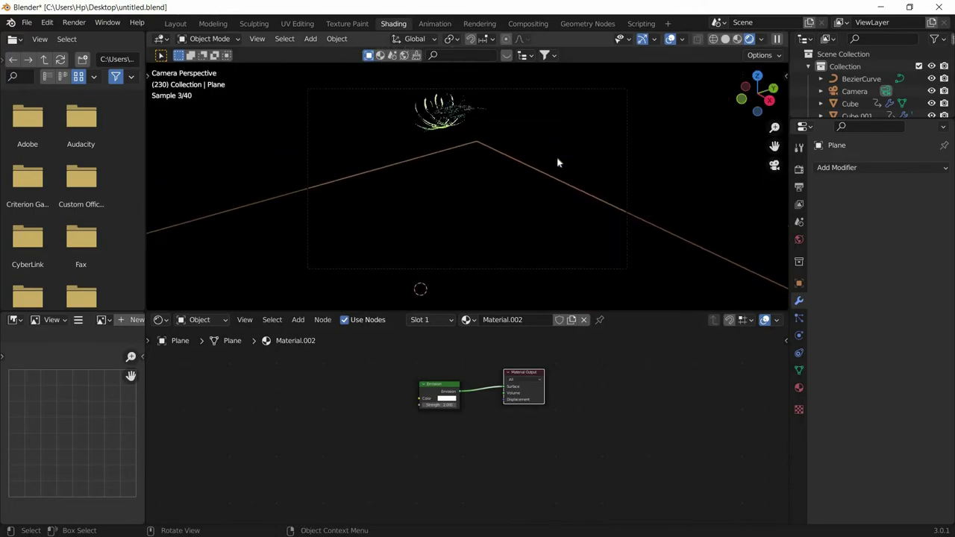
pyautogui.moveTo(557, 161); pyautogui.dragTo(717, 232, button='middle')
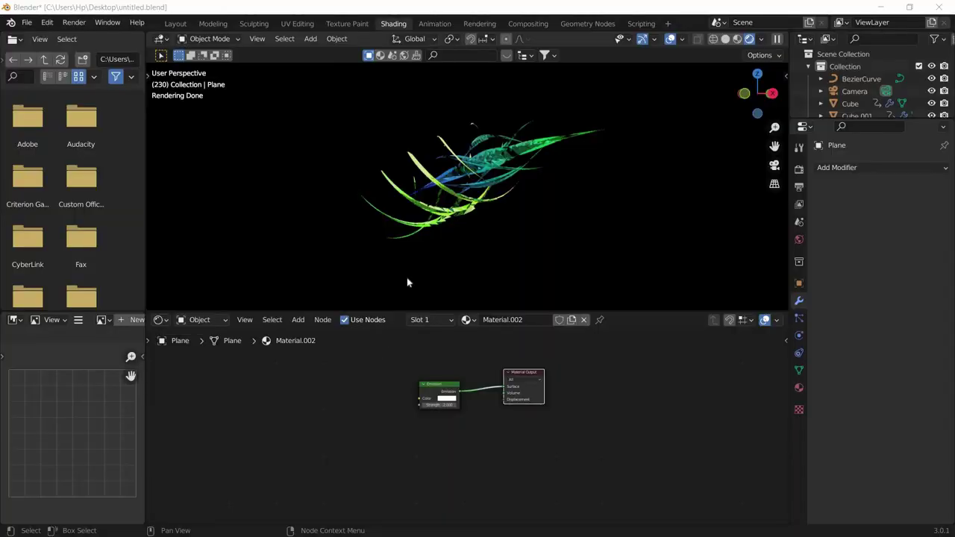
pyautogui.moveTo(422, 245); pyautogui.dragTo(443, 256, button='middle')
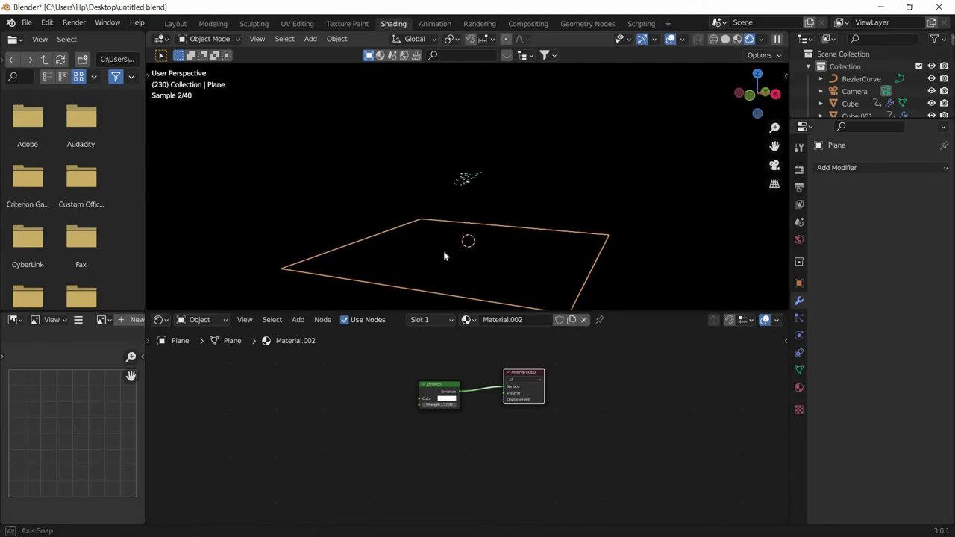
pyautogui.click(534, 203)
pyautogui.scroll(4, 534, 203)
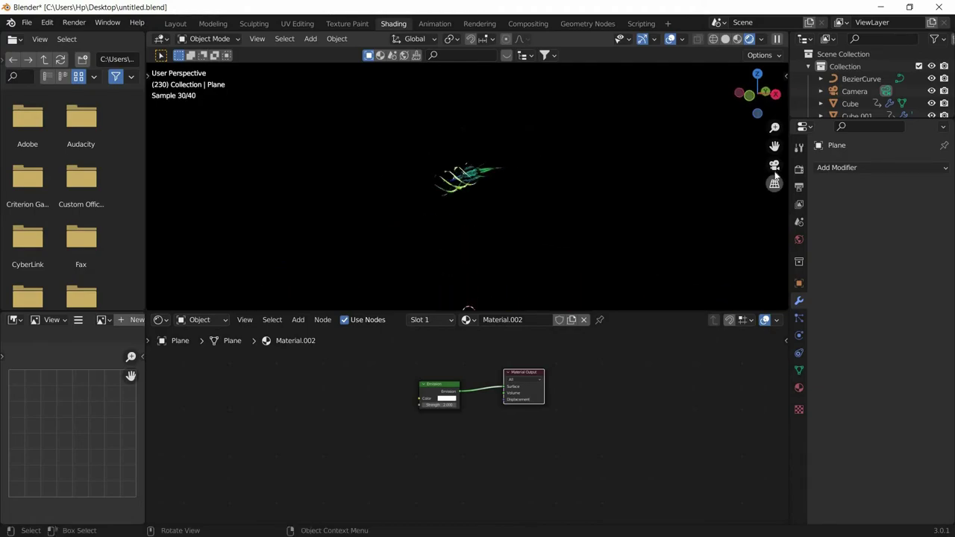
pyautogui.click(775, 165)
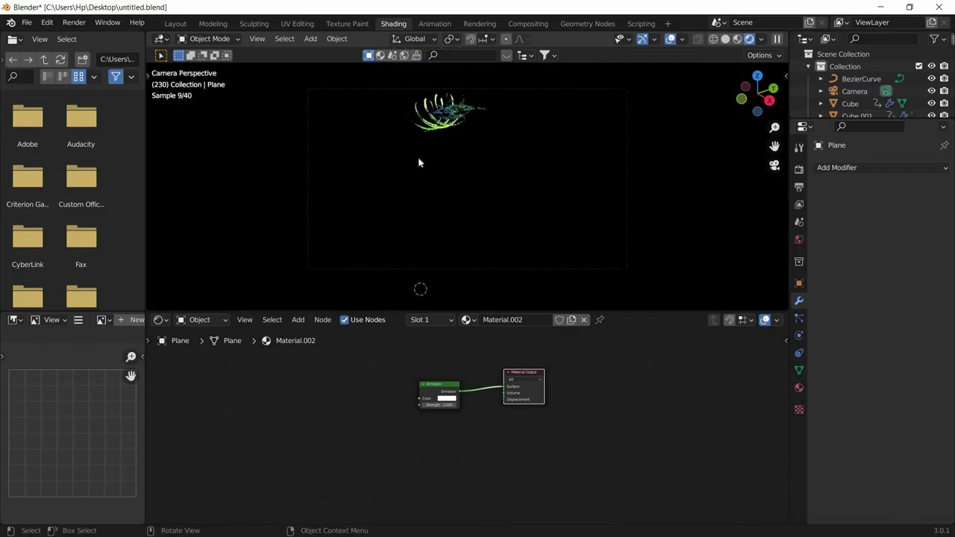
pyautogui.click(735, 254)
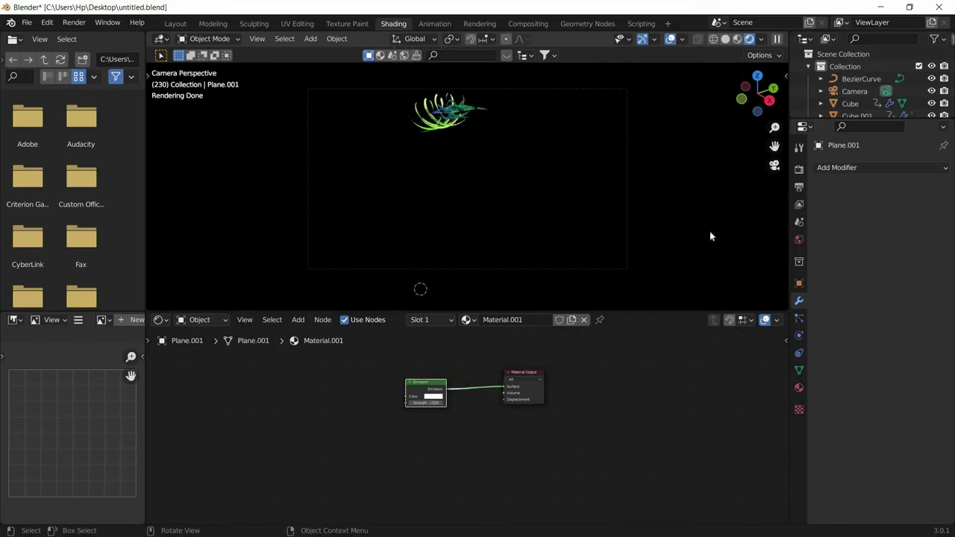
pyautogui.click(442, 125)
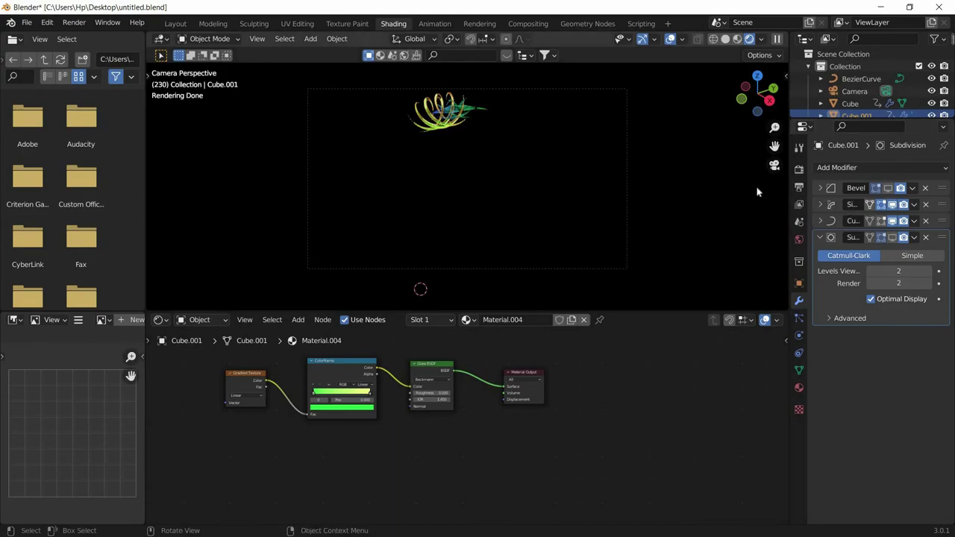
# - Set the render output path to the twisting thing project folder with the file name trrcrtc
pyautogui.click(801, 187)
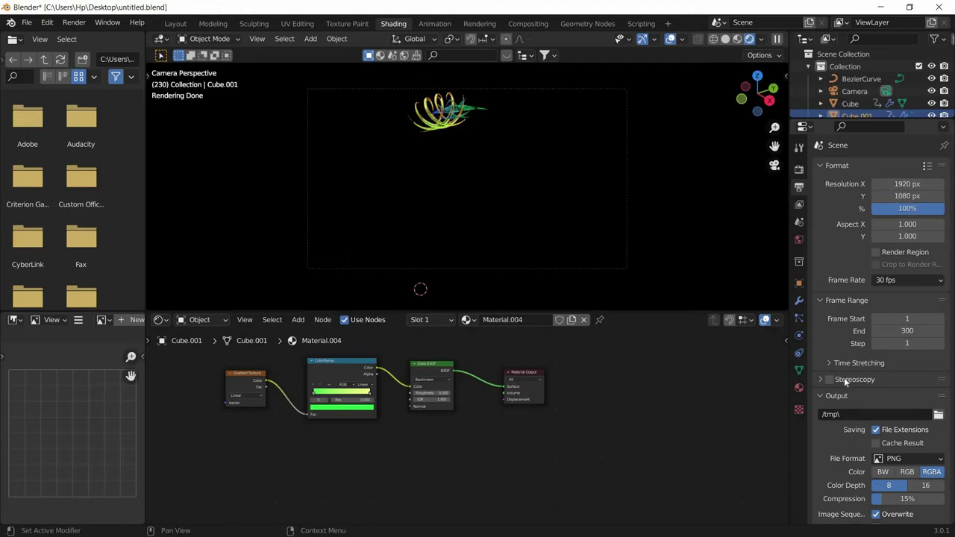
pyautogui.scroll(-3, 861, 328)
pyautogui.scroll(-1, 848, 332)
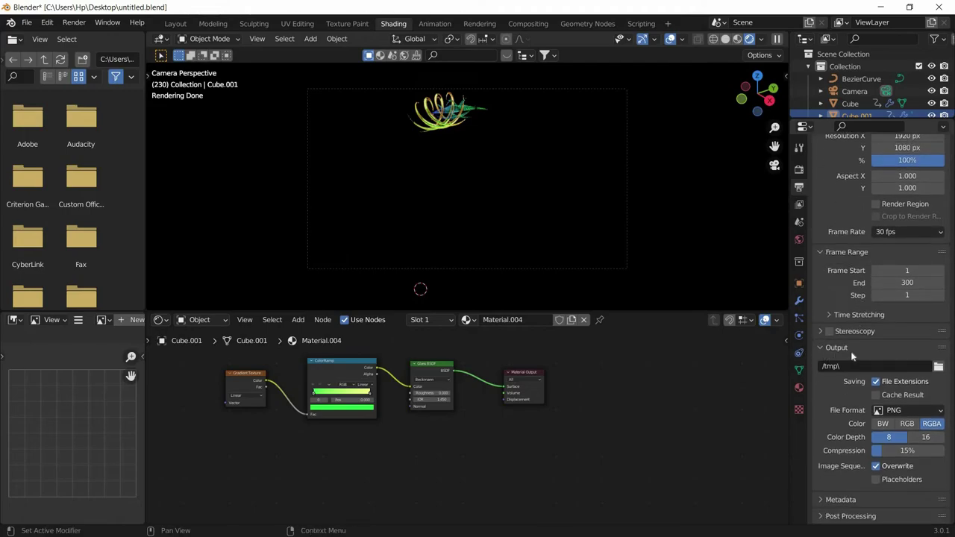
pyautogui.click(939, 367)
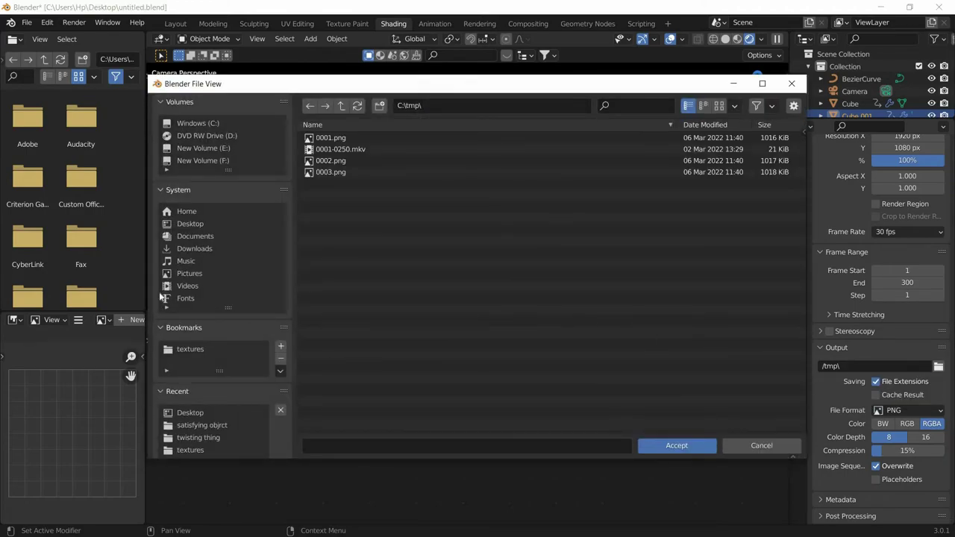
pyautogui.scroll(-4, 222, 282)
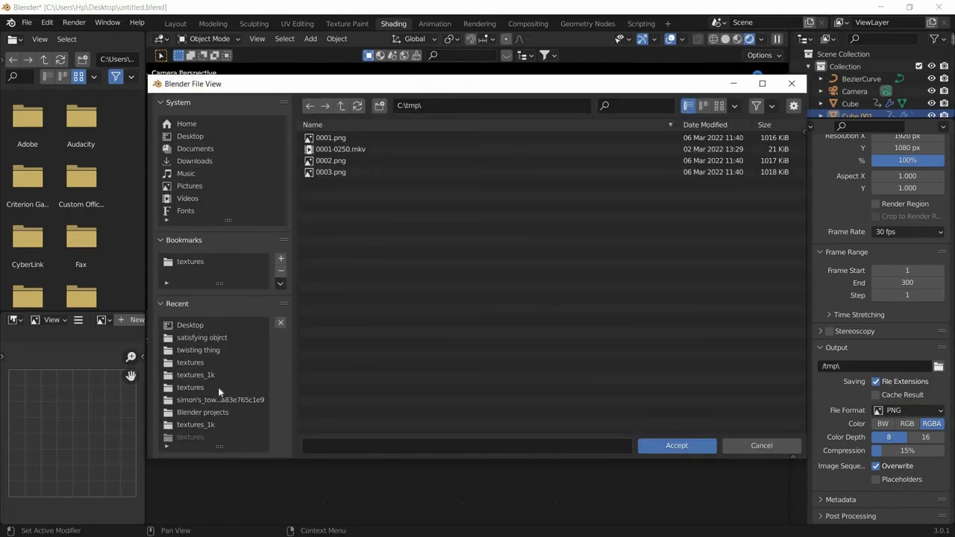
pyautogui.click(190, 350)
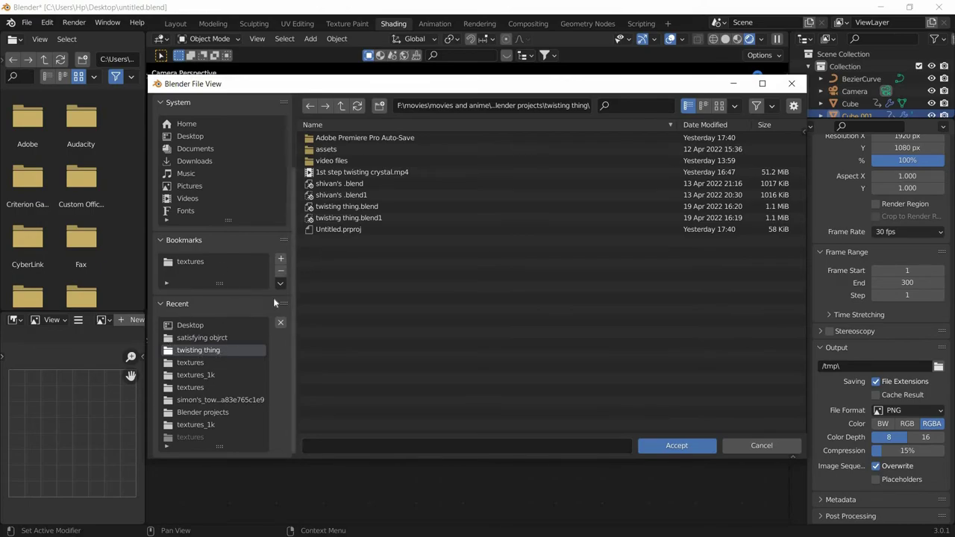
pyautogui.click(434, 445)
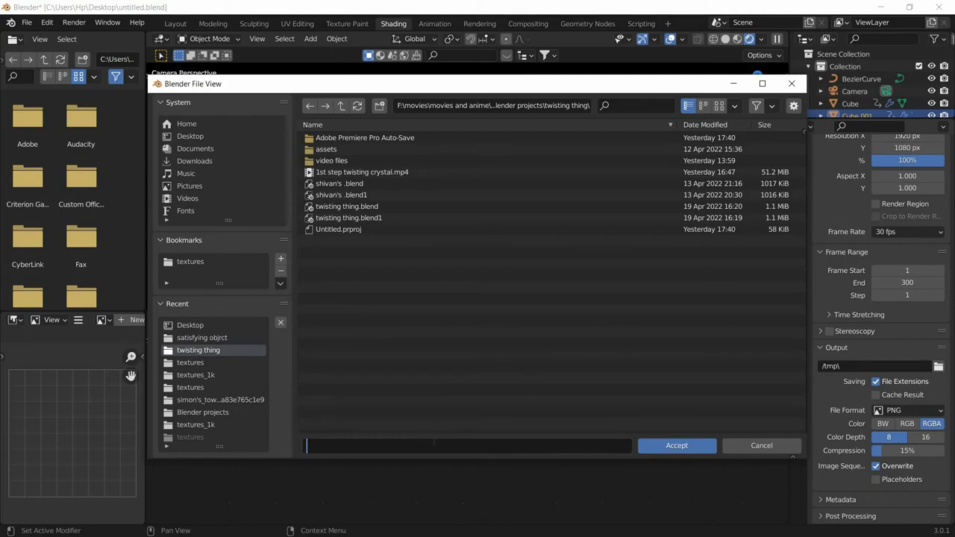
pyautogui.write('trrtrc')
pyautogui.press('Return')
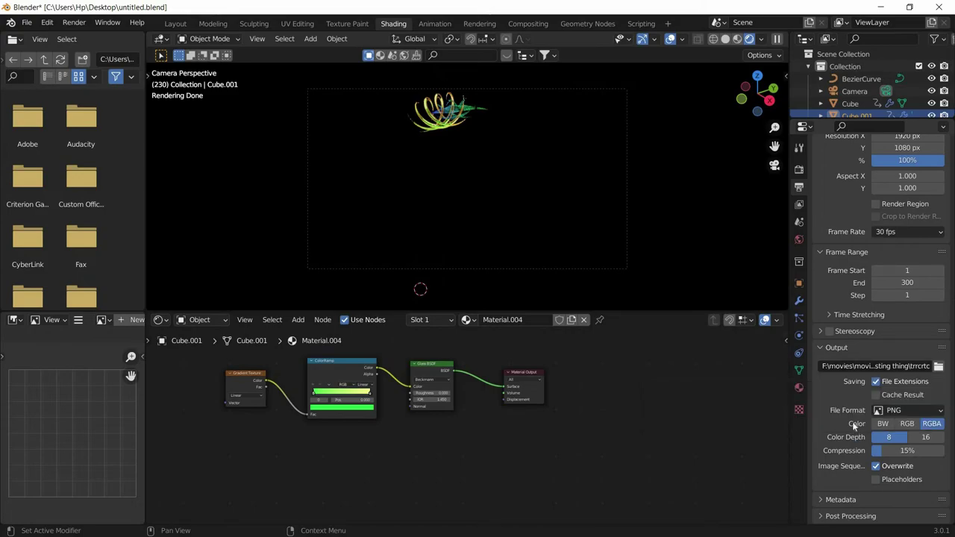
# - Set the output file format to FFmpeg Video
pyautogui.click(895, 412)
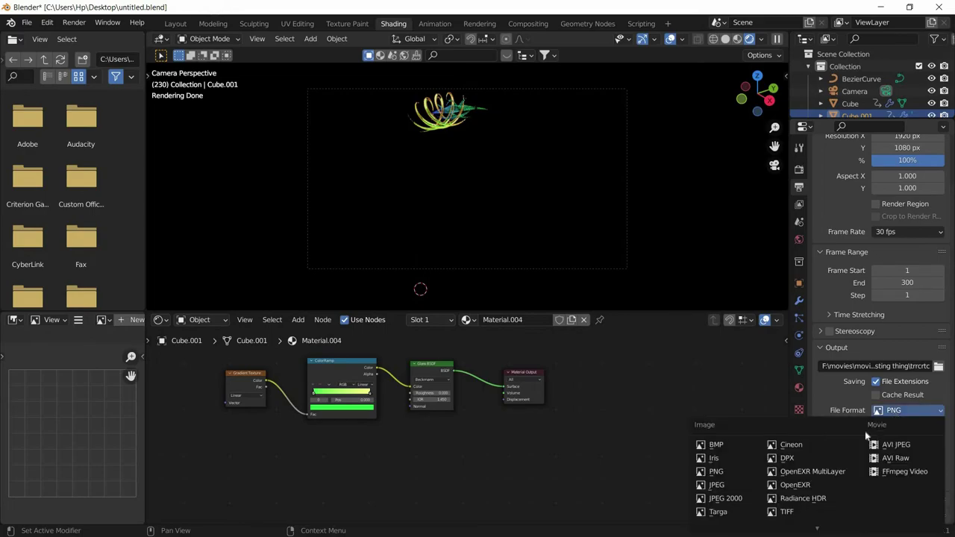
pyautogui.click(900, 409)
pyautogui.click(898, 473)
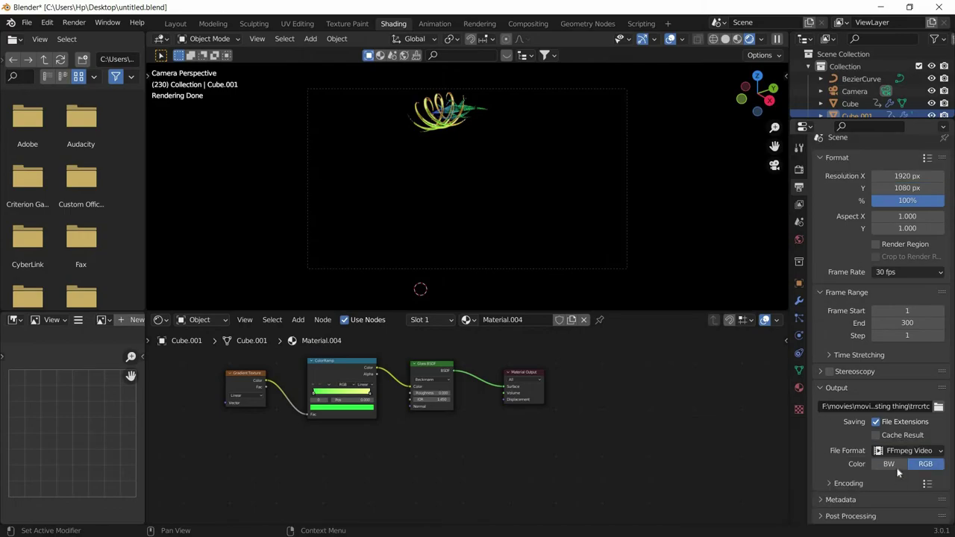
pyautogui.click(909, 451)
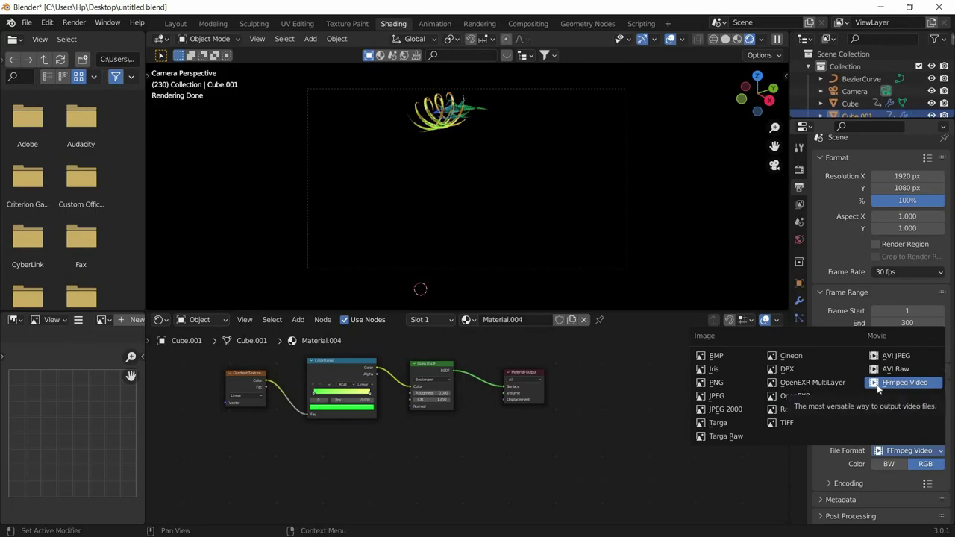
pyautogui.click(905, 382)
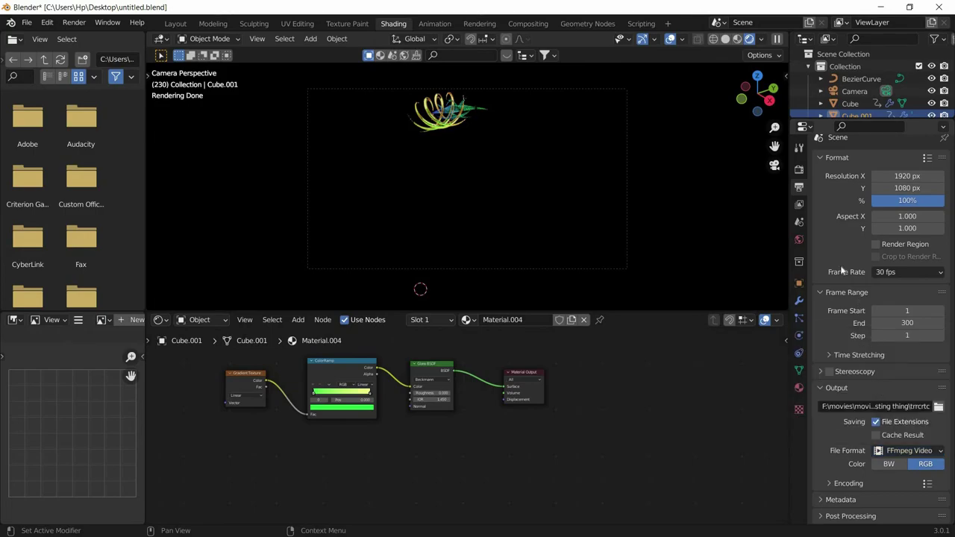
# - Try Eevee as the render engine and switch back to Cycles
pyautogui.click(798, 169)
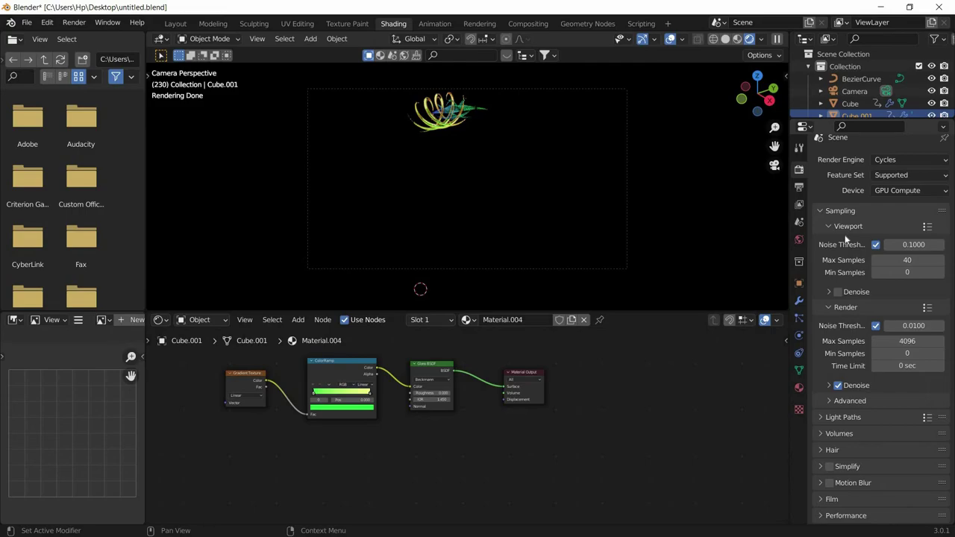
pyautogui.click(906, 341)
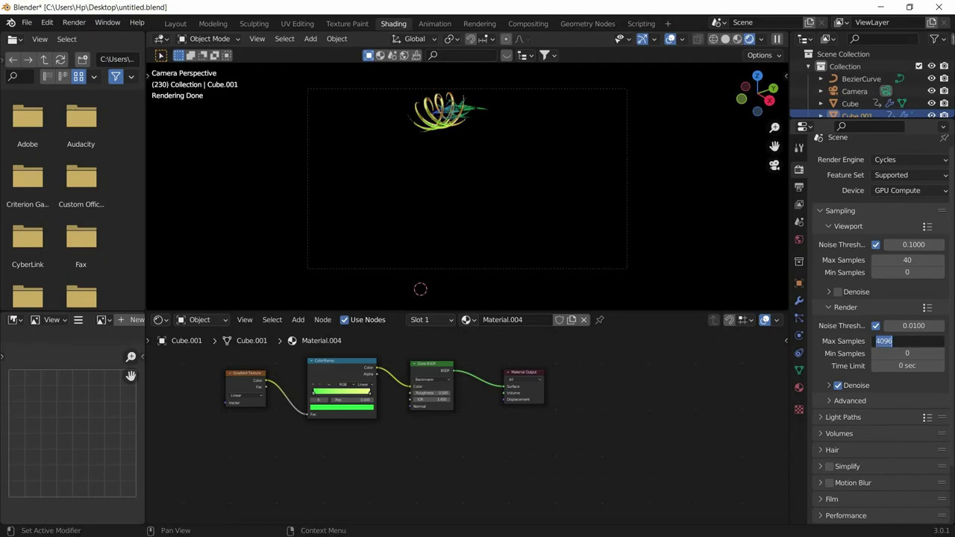
pyautogui.press('Return')
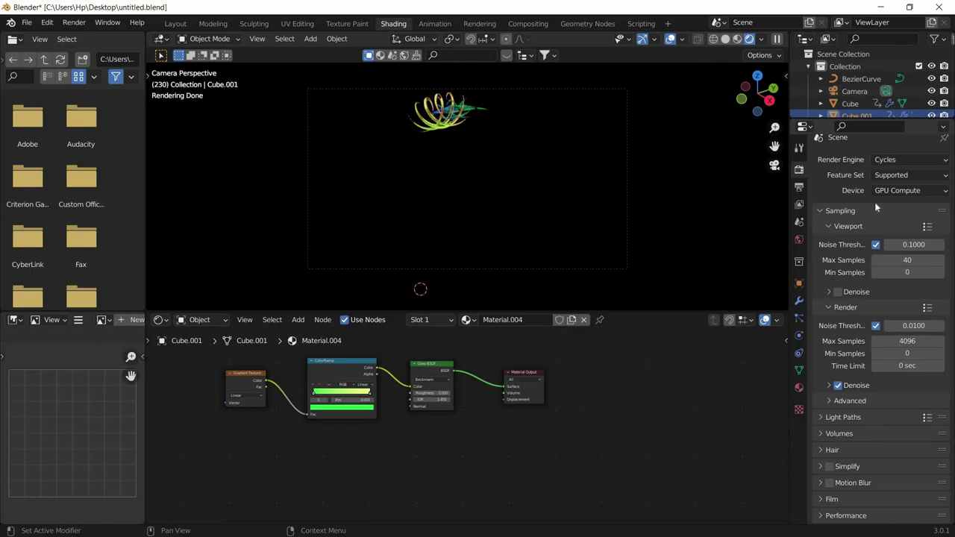
pyautogui.click(883, 162)
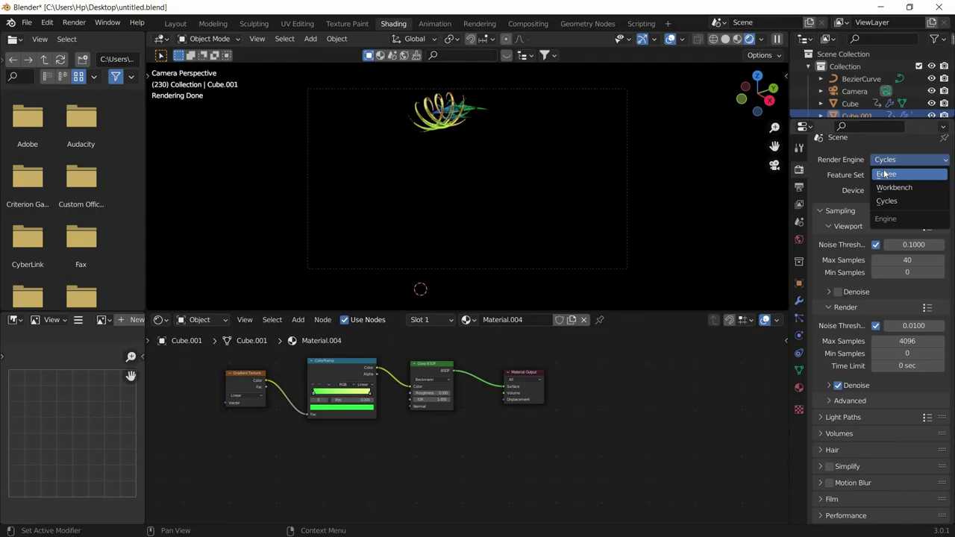
pyautogui.click(885, 174)
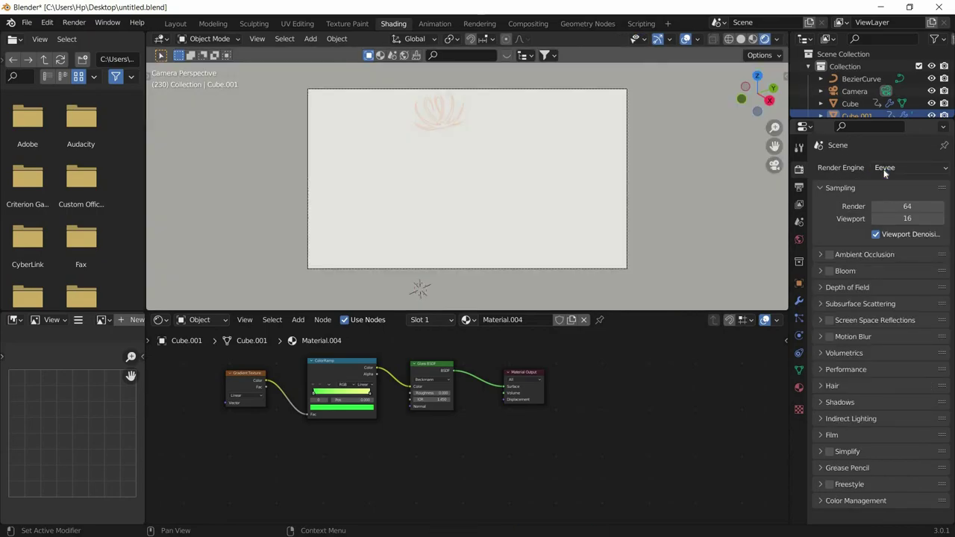
pyautogui.click(884, 169)
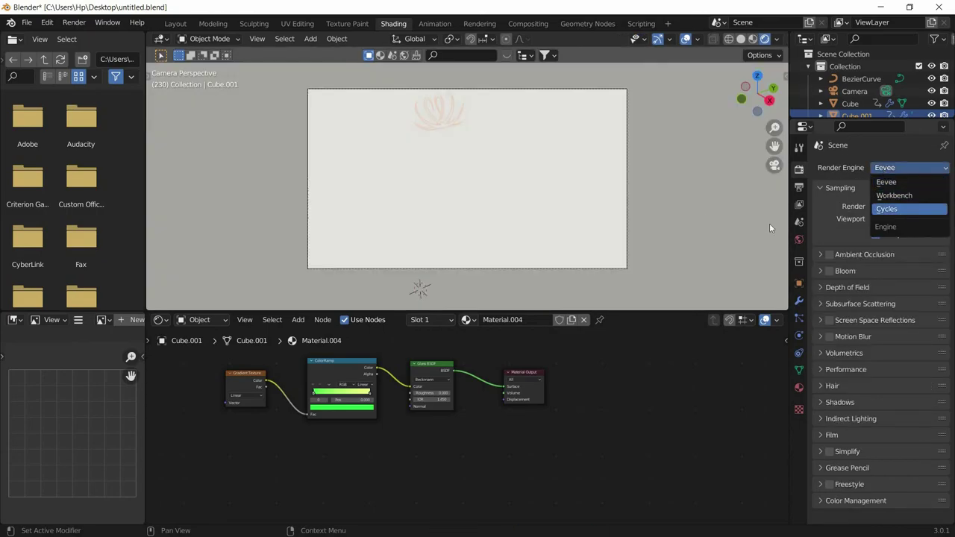
pyautogui.click(899, 211)
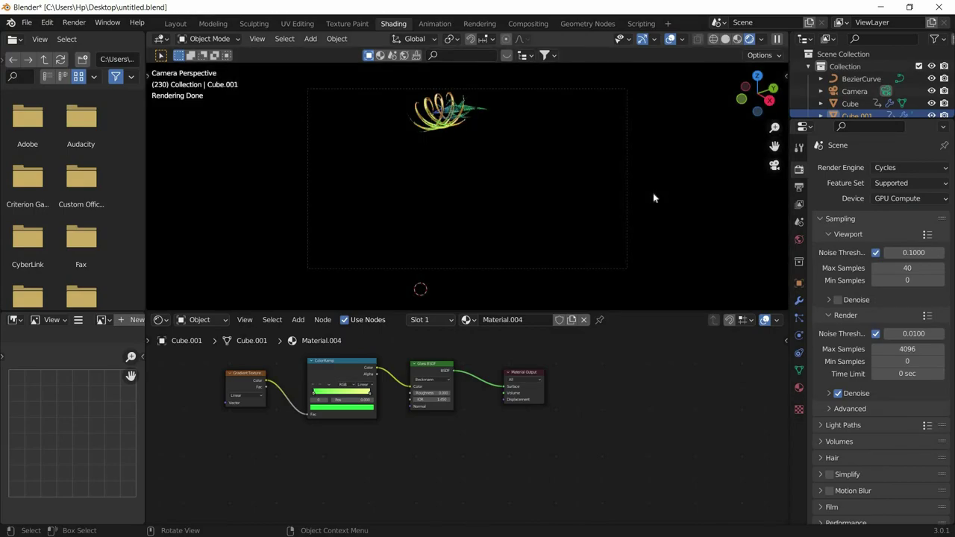
pyautogui.hotkey('shift', 'a')
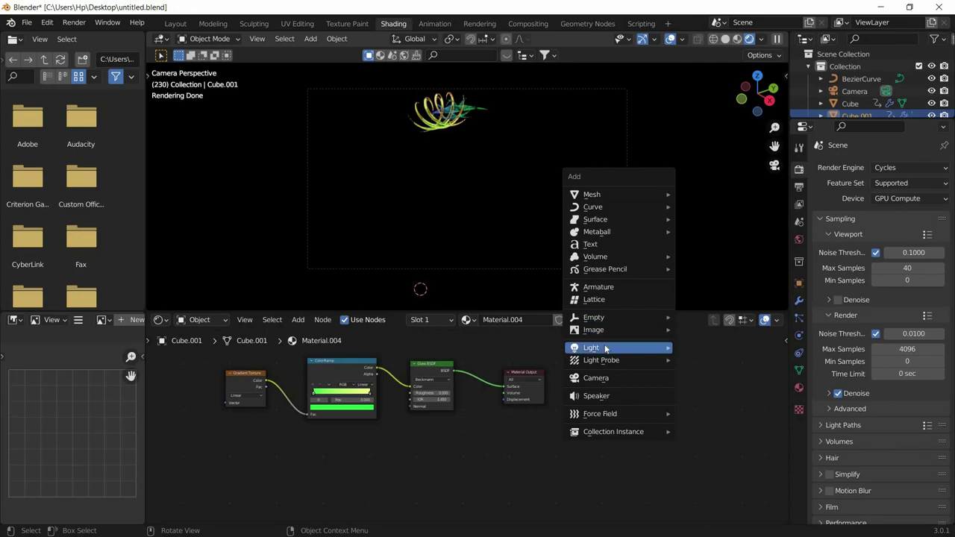
pyautogui.moveTo(605, 348)
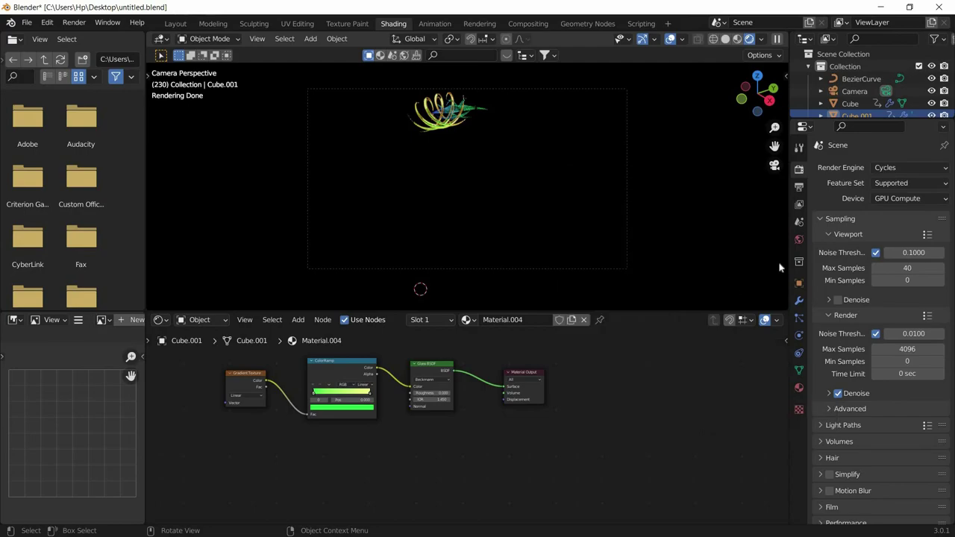
# - Set the Cycles final render's maximum samples to 60
pyautogui.scroll(-4, 870, 274)
pyautogui.scroll(3, 872, 281)
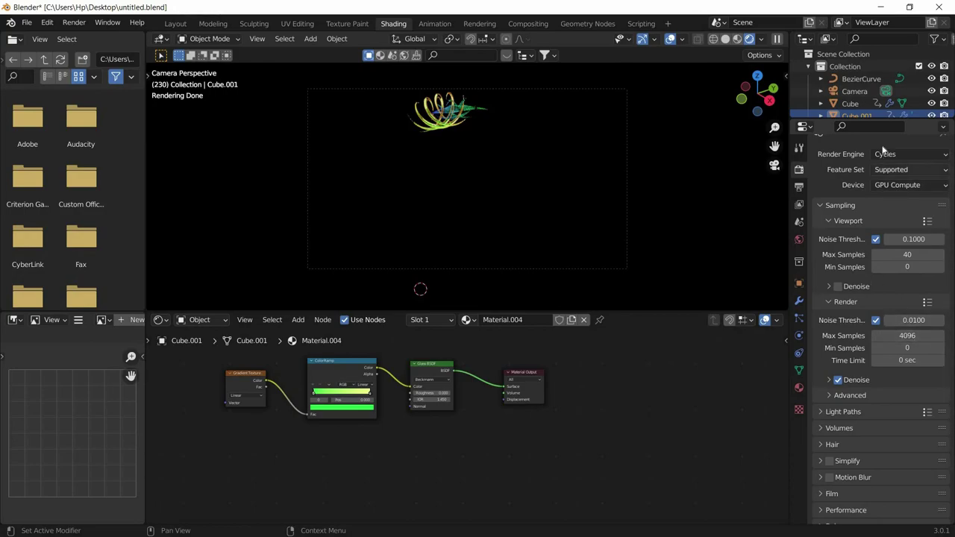
pyautogui.click(899, 336)
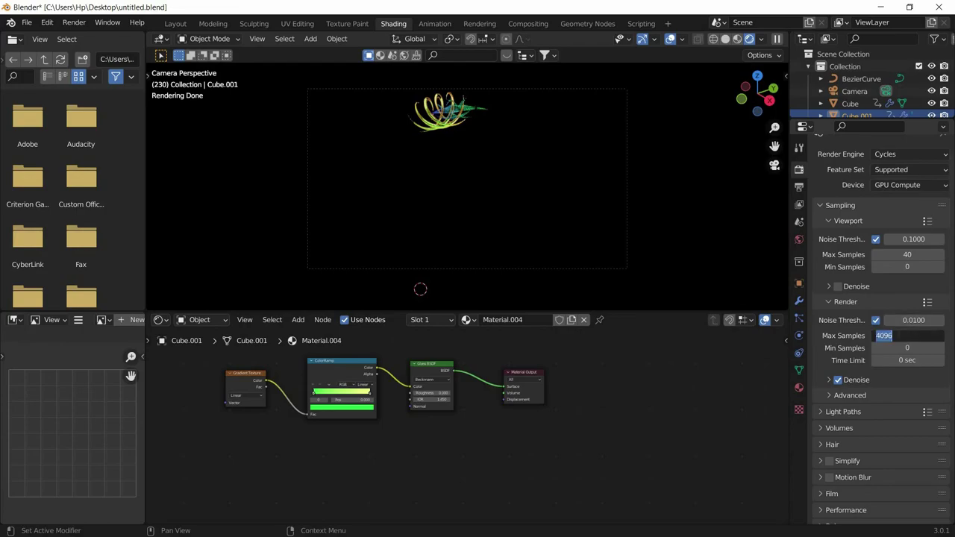
pyautogui.press('BackSpace')
pyautogui.write('60')
pyautogui.press('Return')
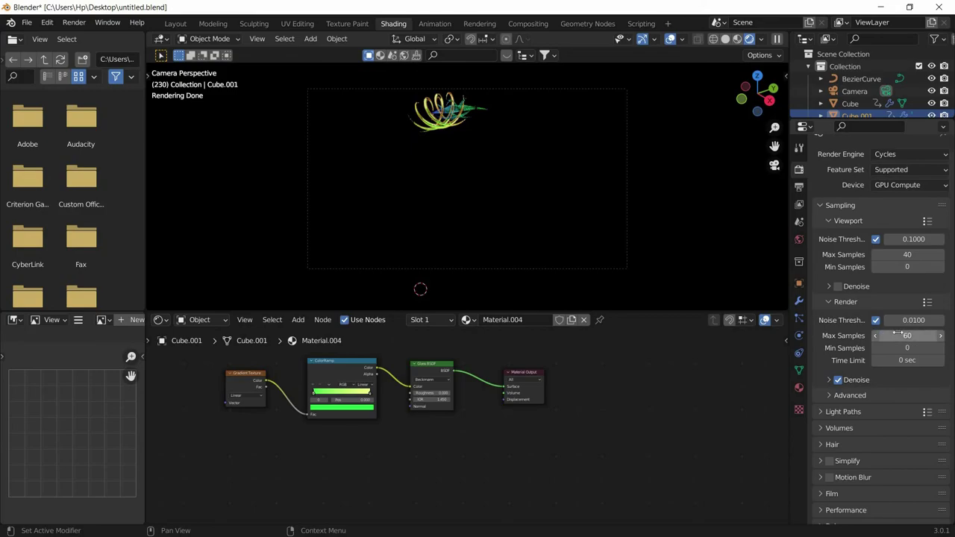
# - Set the prefilter of the final render's denoising to Fast
pyautogui.click(829, 380)
pyautogui.click(882, 425)
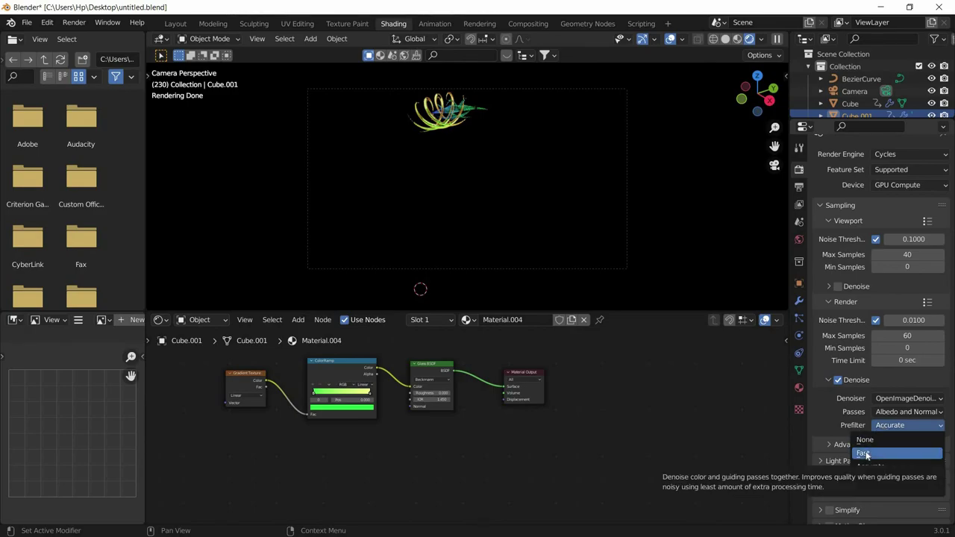
pyautogui.click(865, 455)
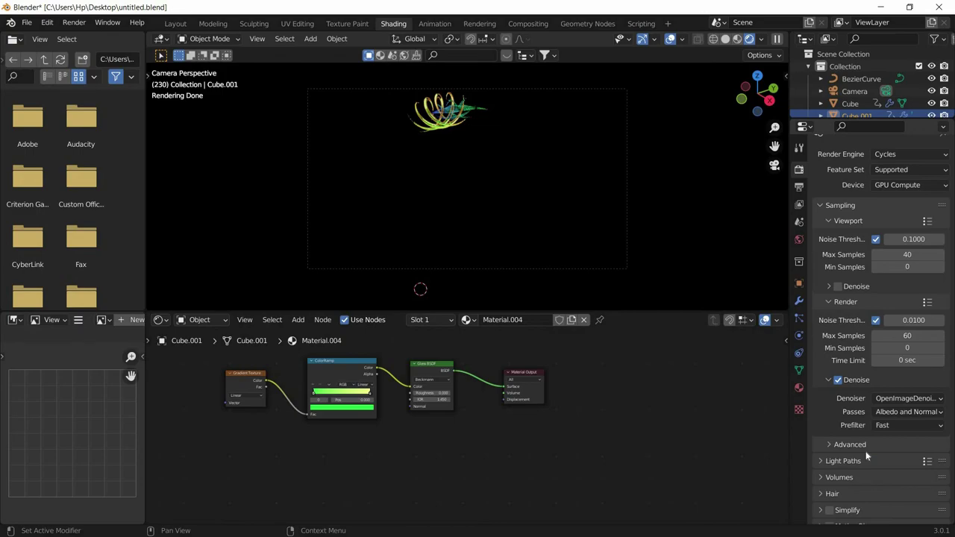
pyautogui.click(903, 426)
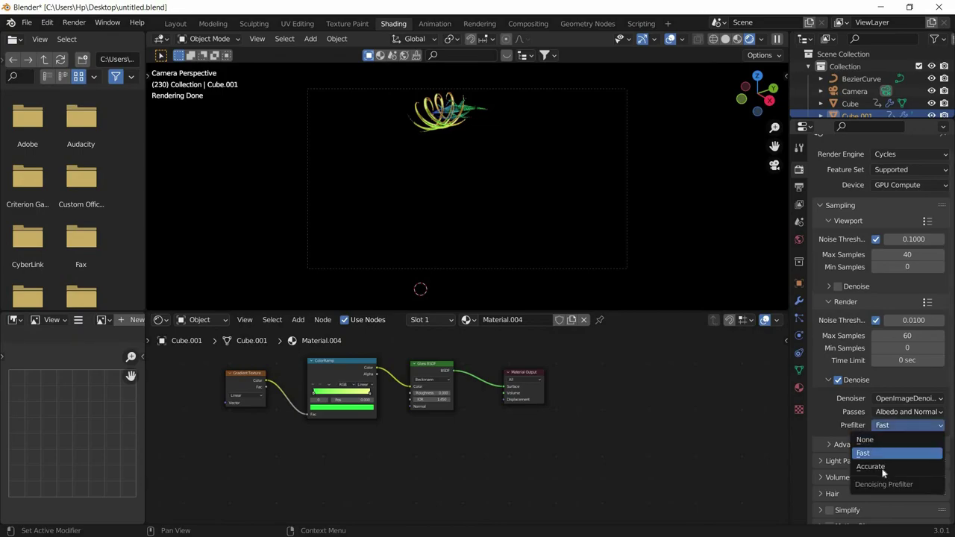
pyautogui.click(883, 471)
pyautogui.click(888, 425)
pyautogui.click(876, 453)
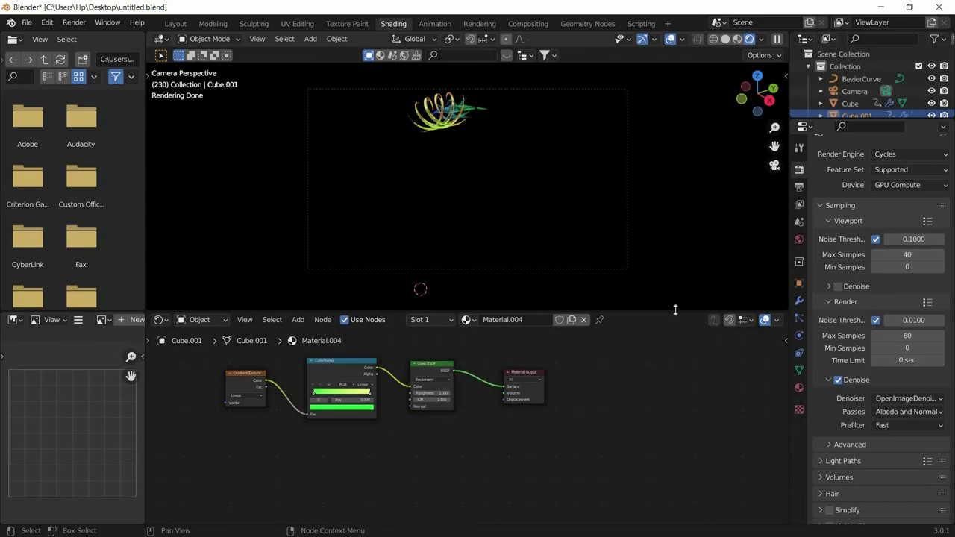
# - Render the current frame 230 as a still image
pyautogui.click(571, 204)
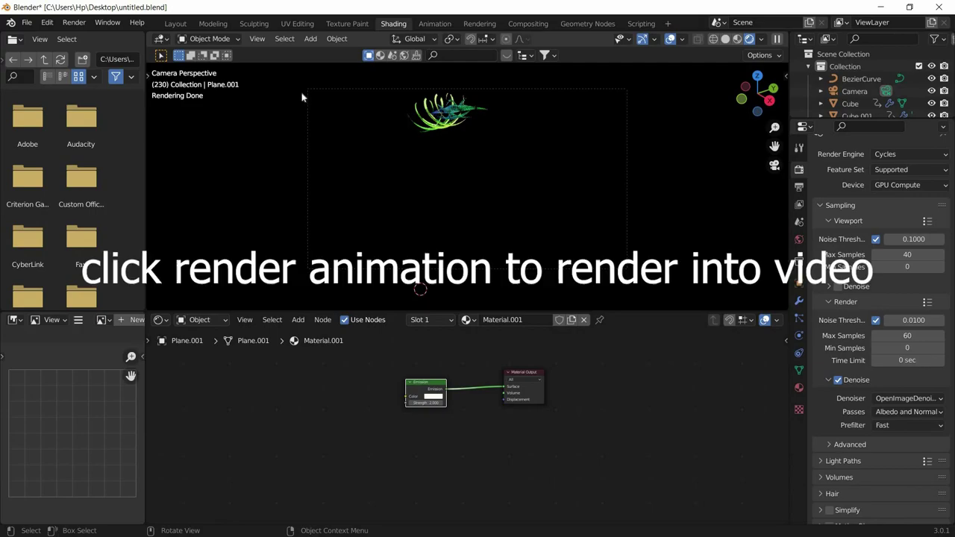
pyautogui.click(72, 23)
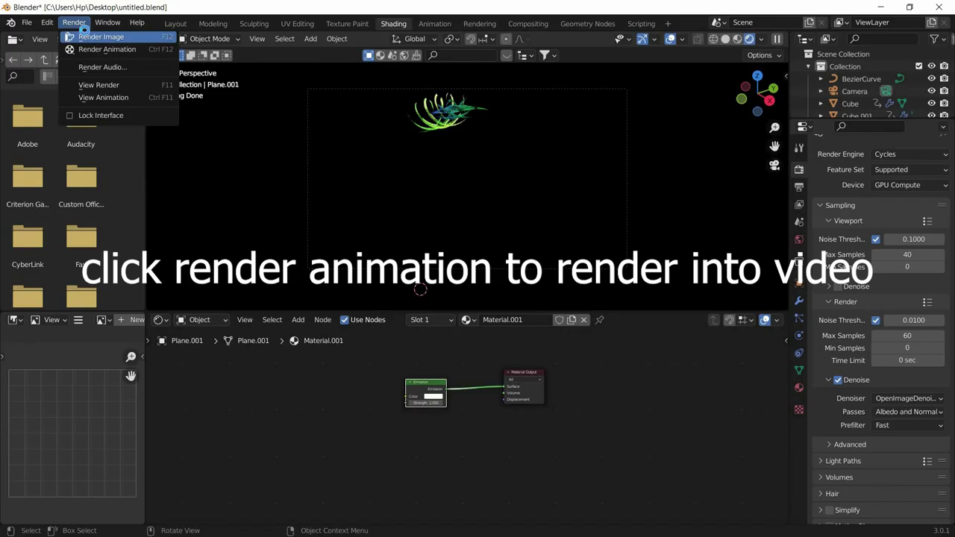
pyautogui.click(87, 35)
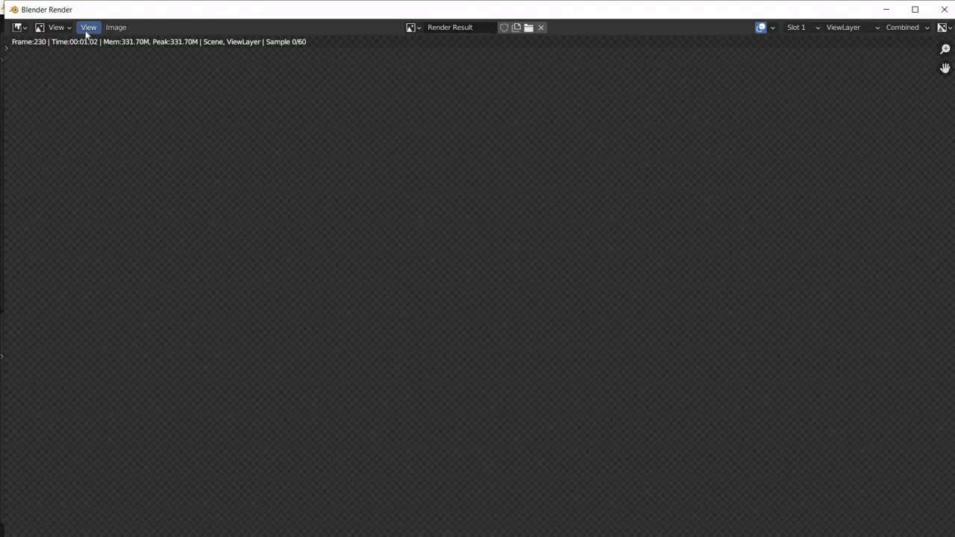